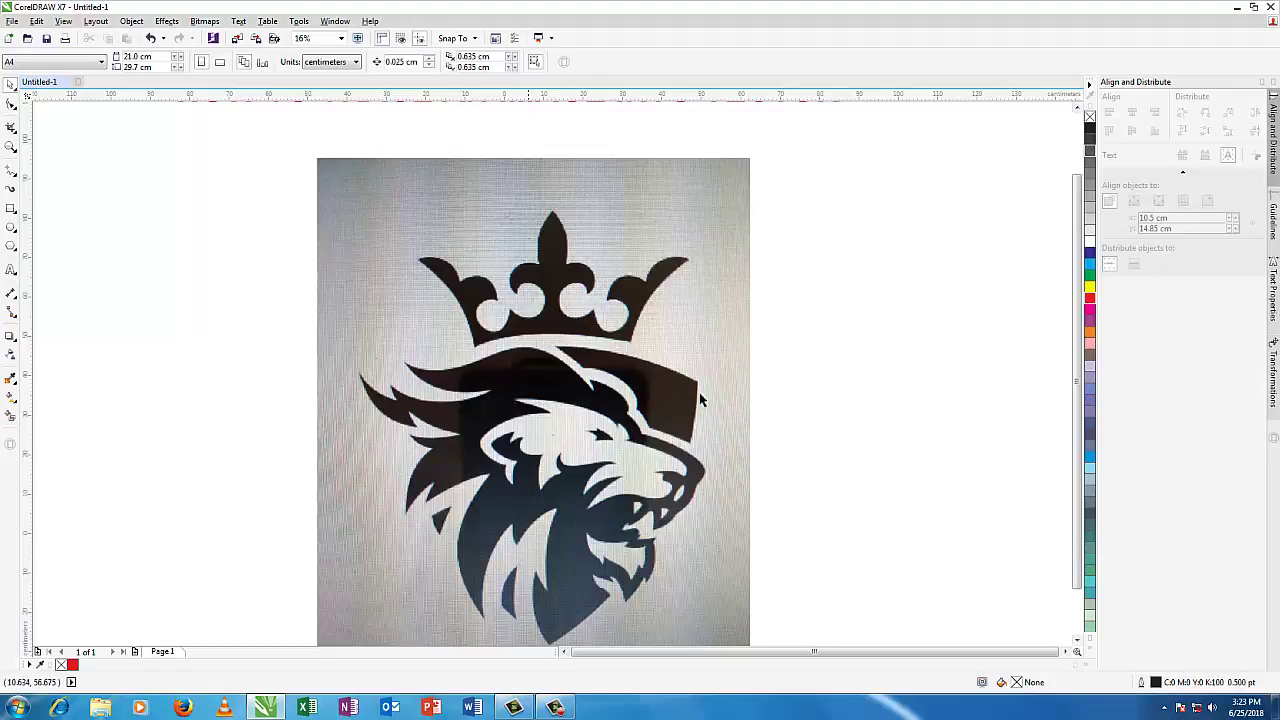
Step: Lock the lion-and-crown bitmap in place on the page
scroll(1080, 280, up, 1)
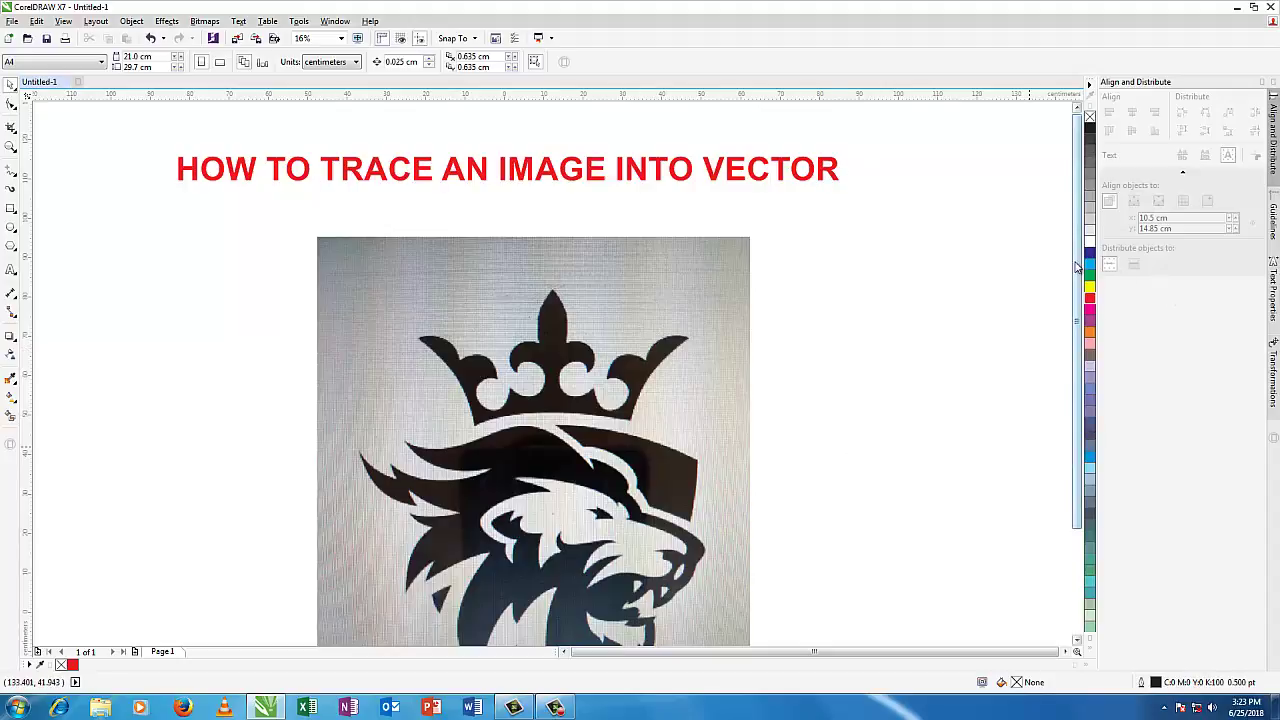
scroll(620, 350, down, 2)
scroll(645, 355, up, 2)
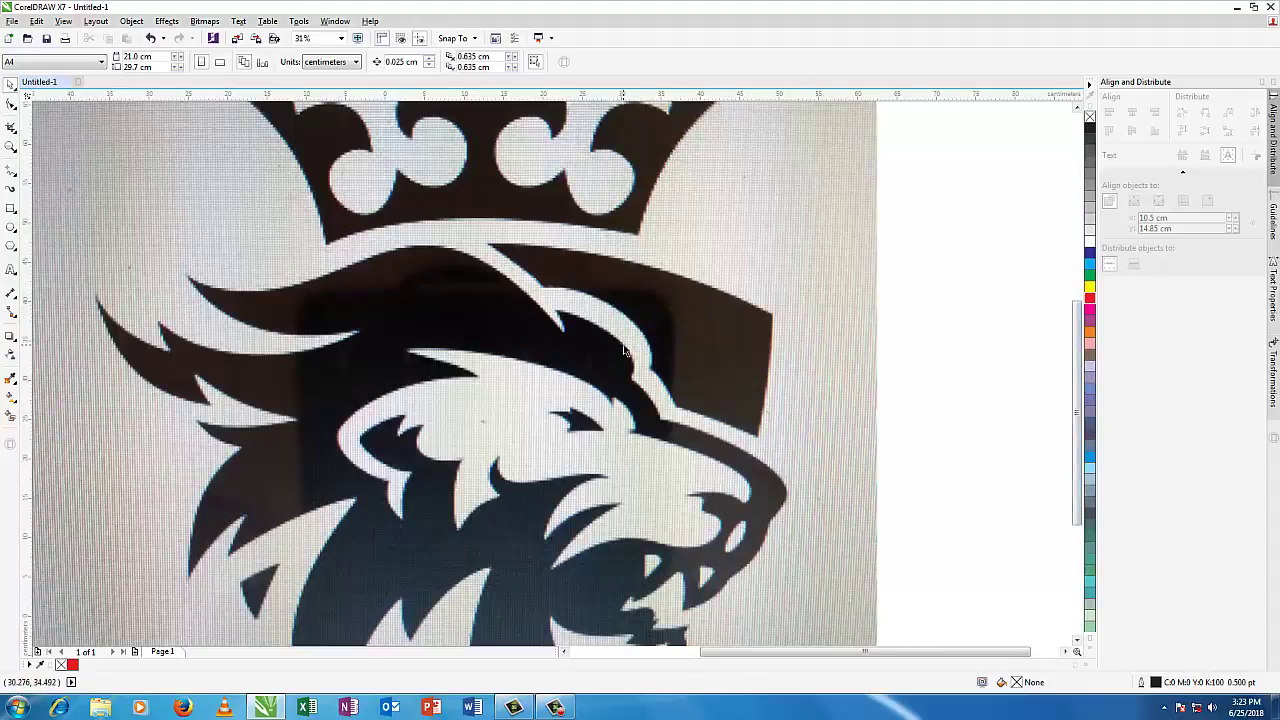
scroll(630, 350, down, 2)
right_click(599, 301)
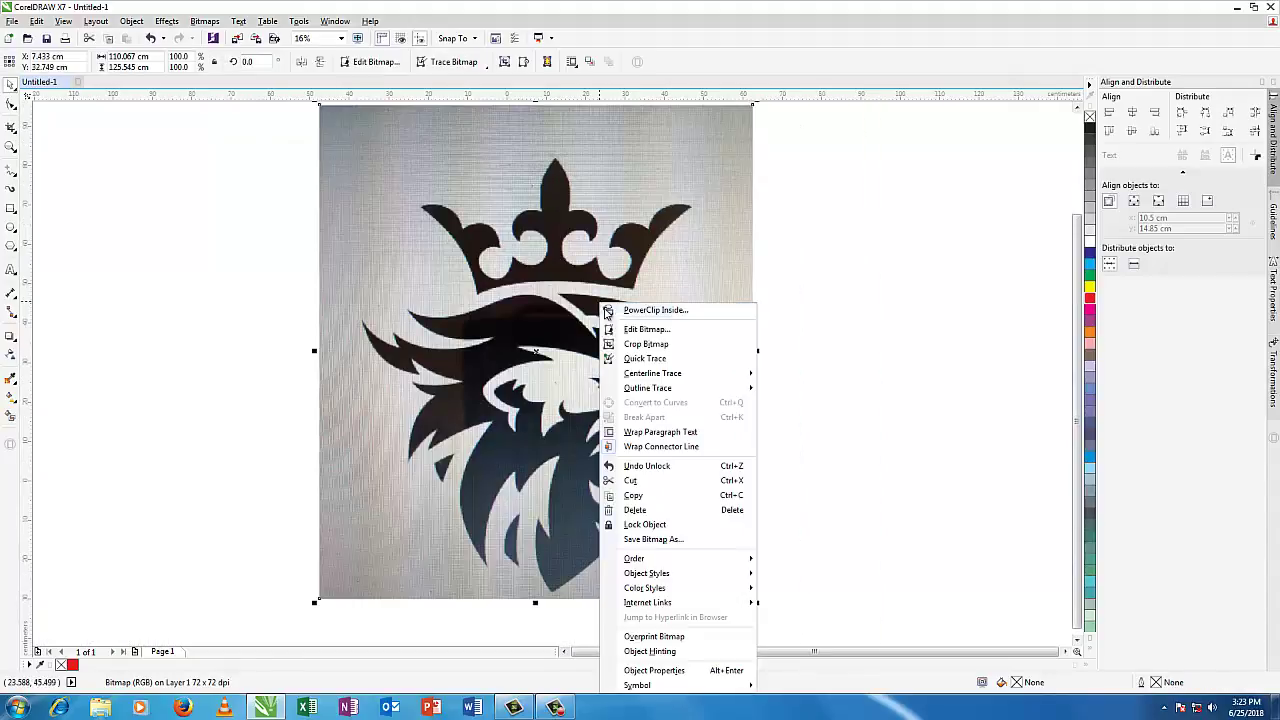
click(645, 527)
Step: With the Pen tool, trace straight segments along the crown's base and around its right tip to the notch below it, with a red outline
scroll(553, 352, up, 2)
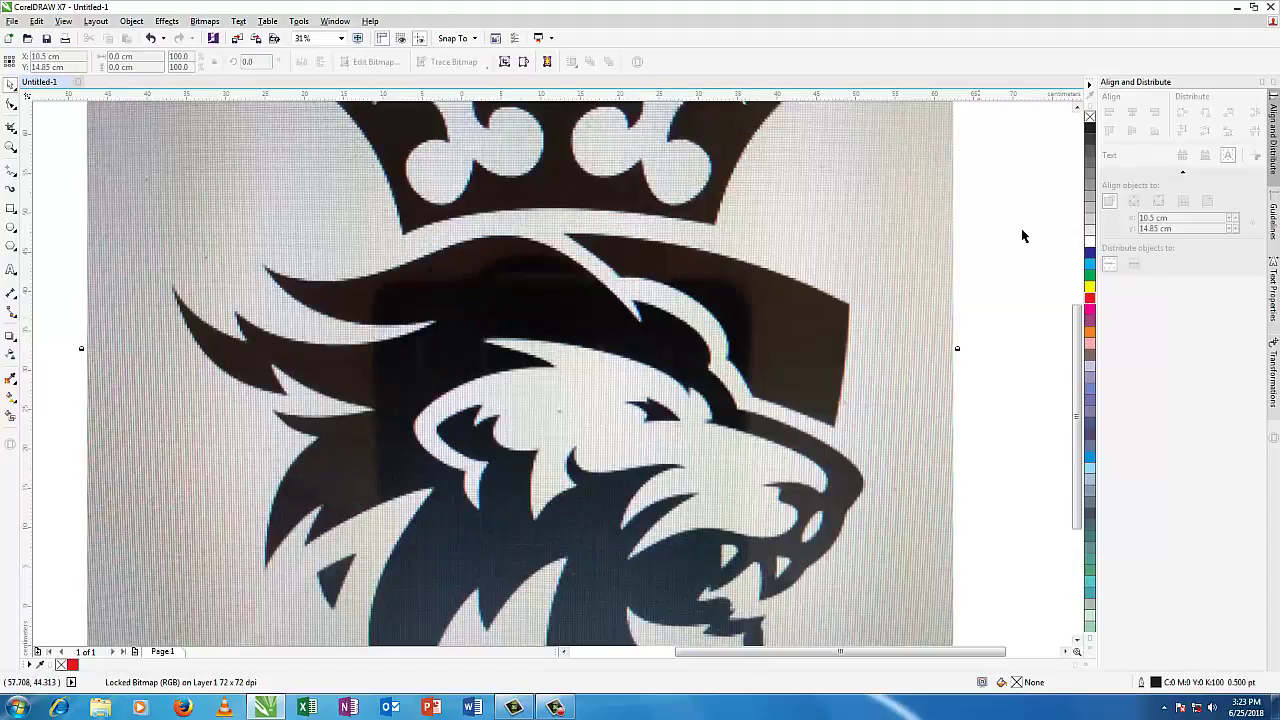
drag(1078, 330, 1080, 372)
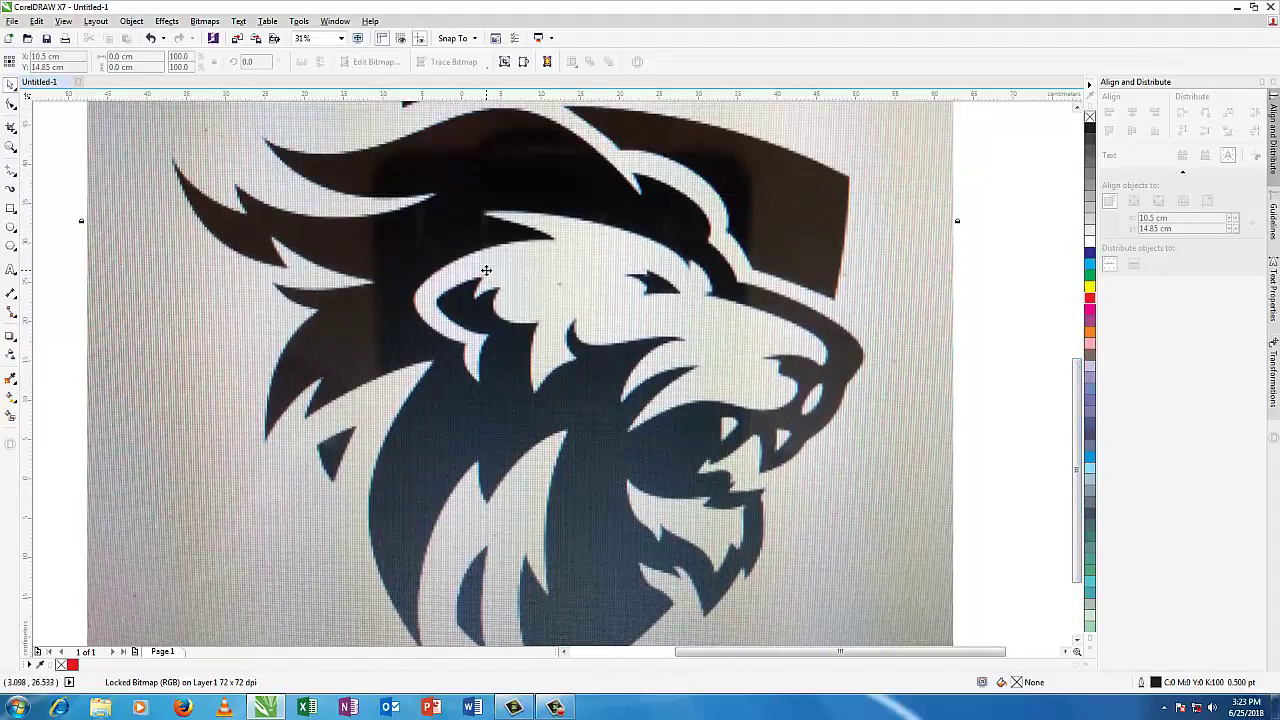
click(19, 181)
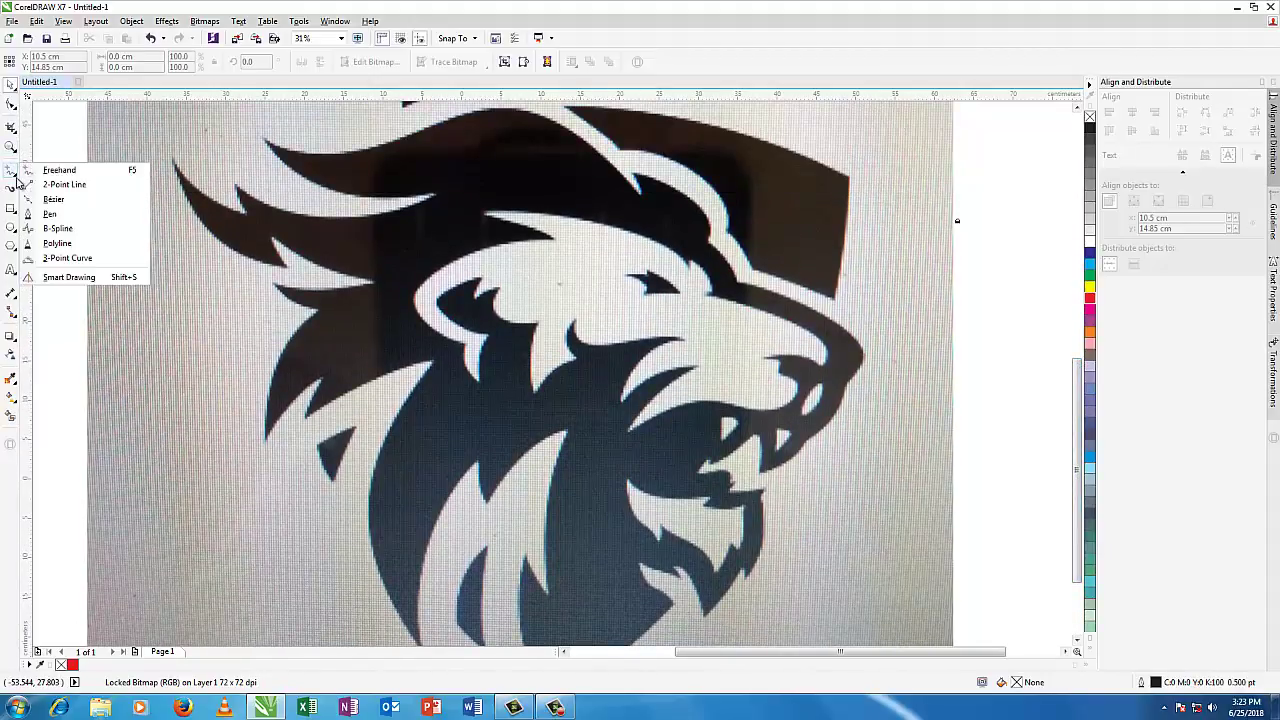
click(47, 215)
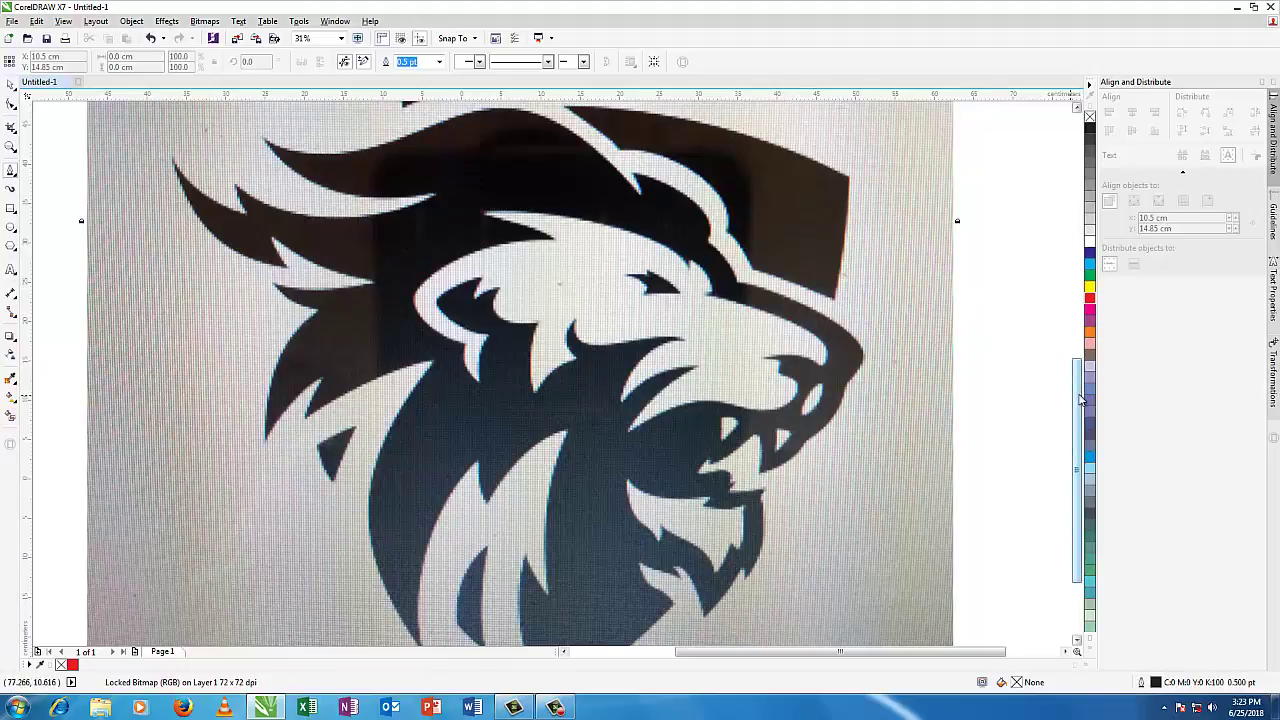
drag(1077, 400, 1077, 372)
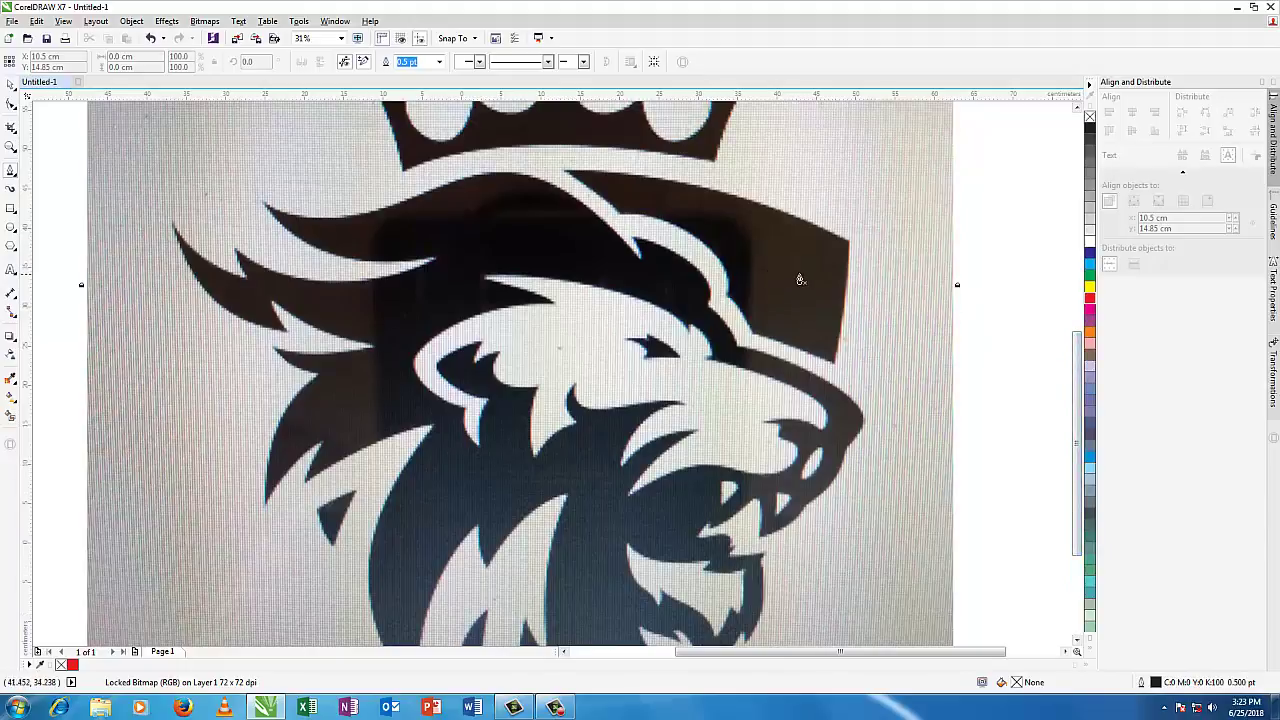
drag(1078, 347, 1078, 250)
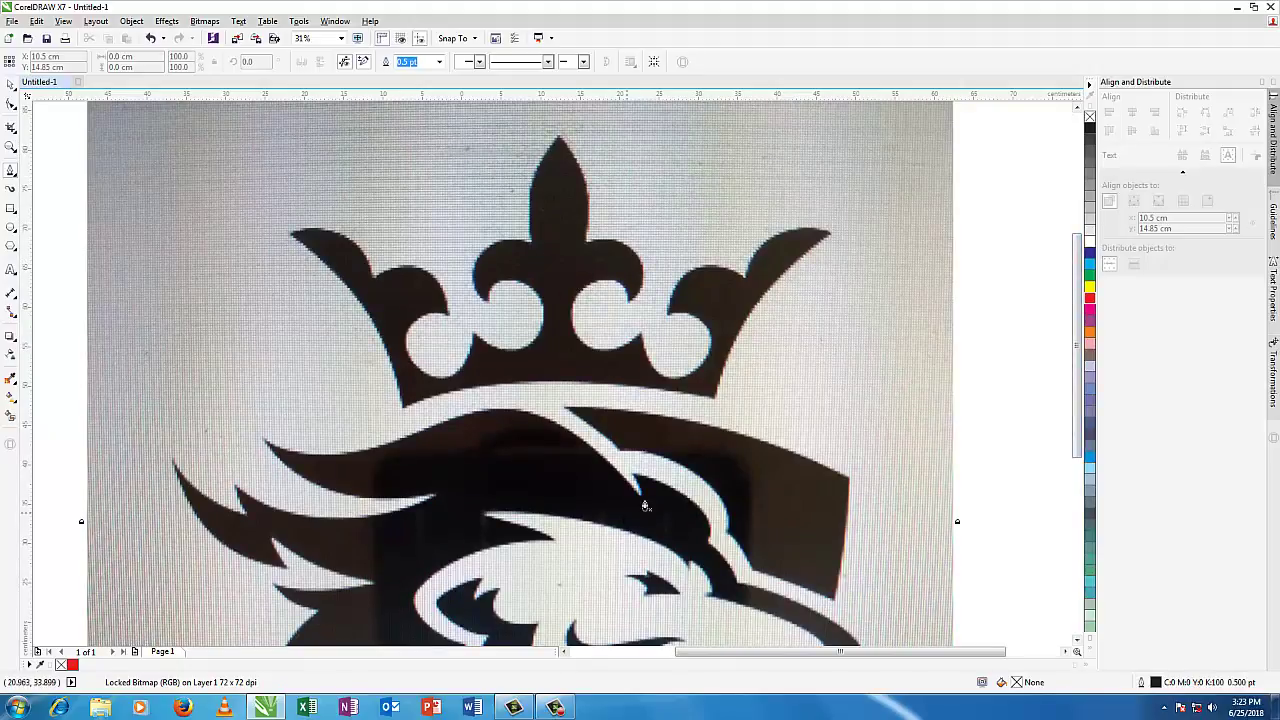
click(404, 411)
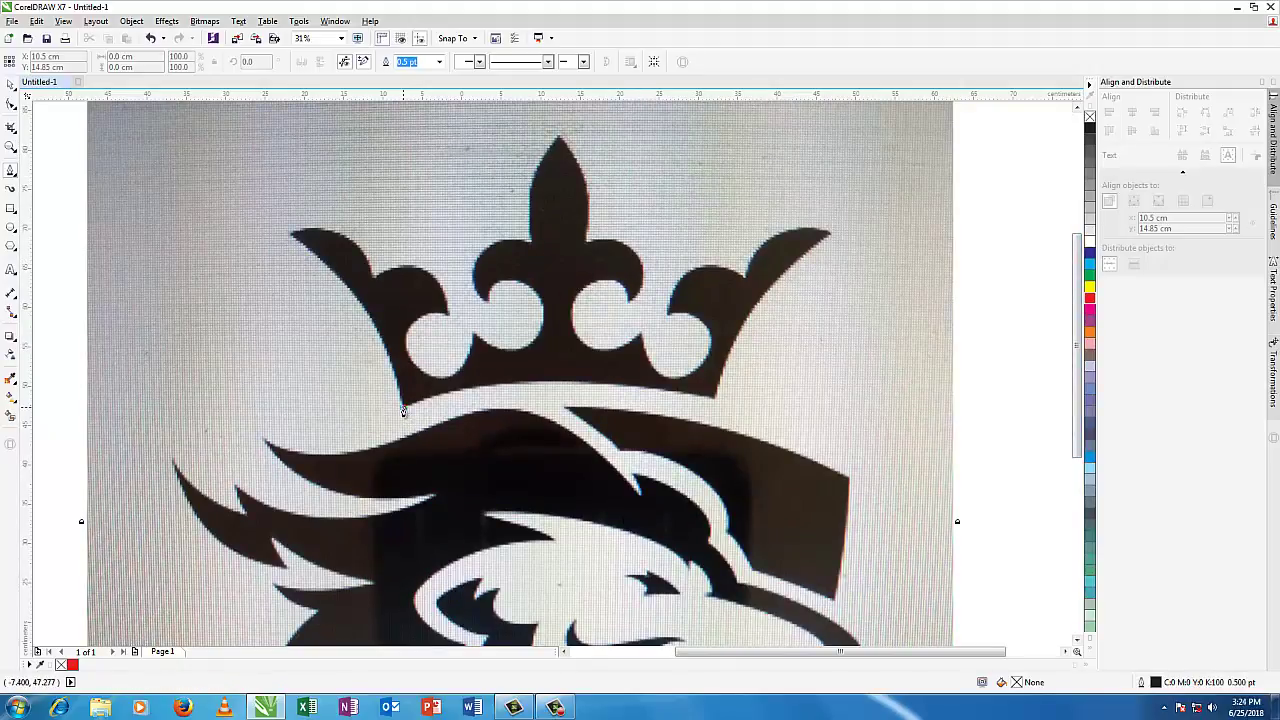
click(713, 405)
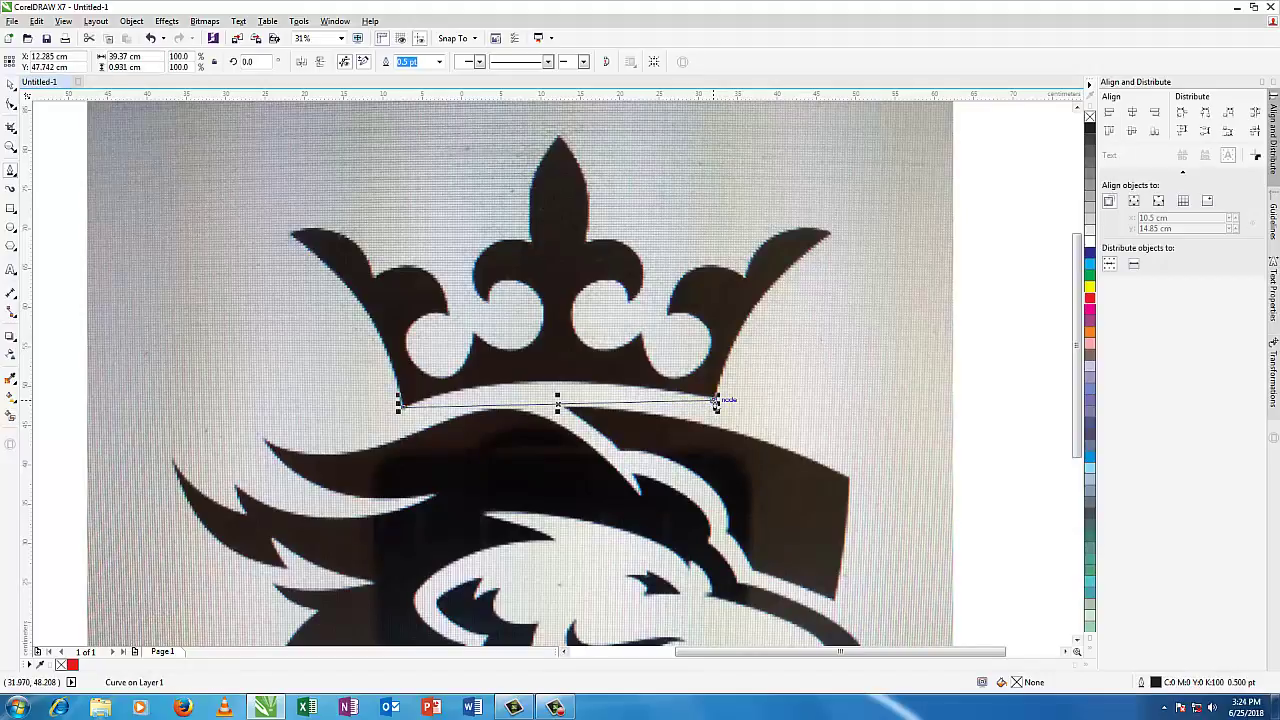
right_click(1091, 300)
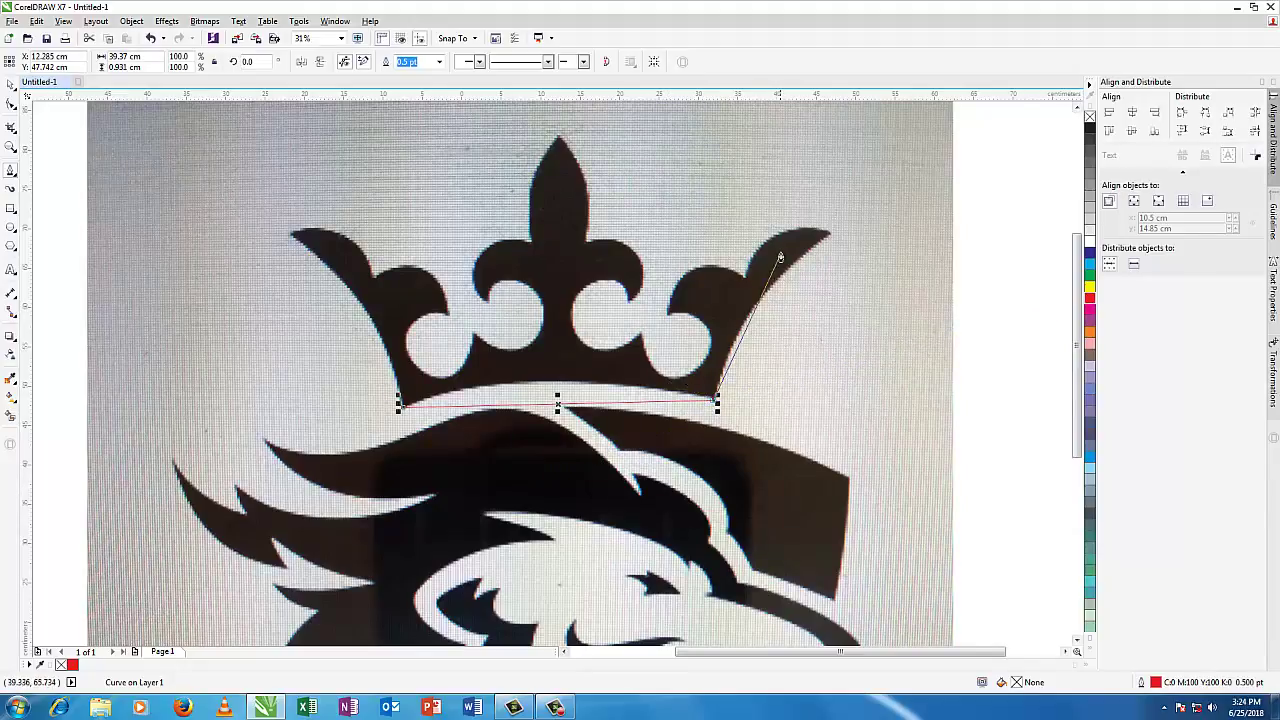
click(831, 238)
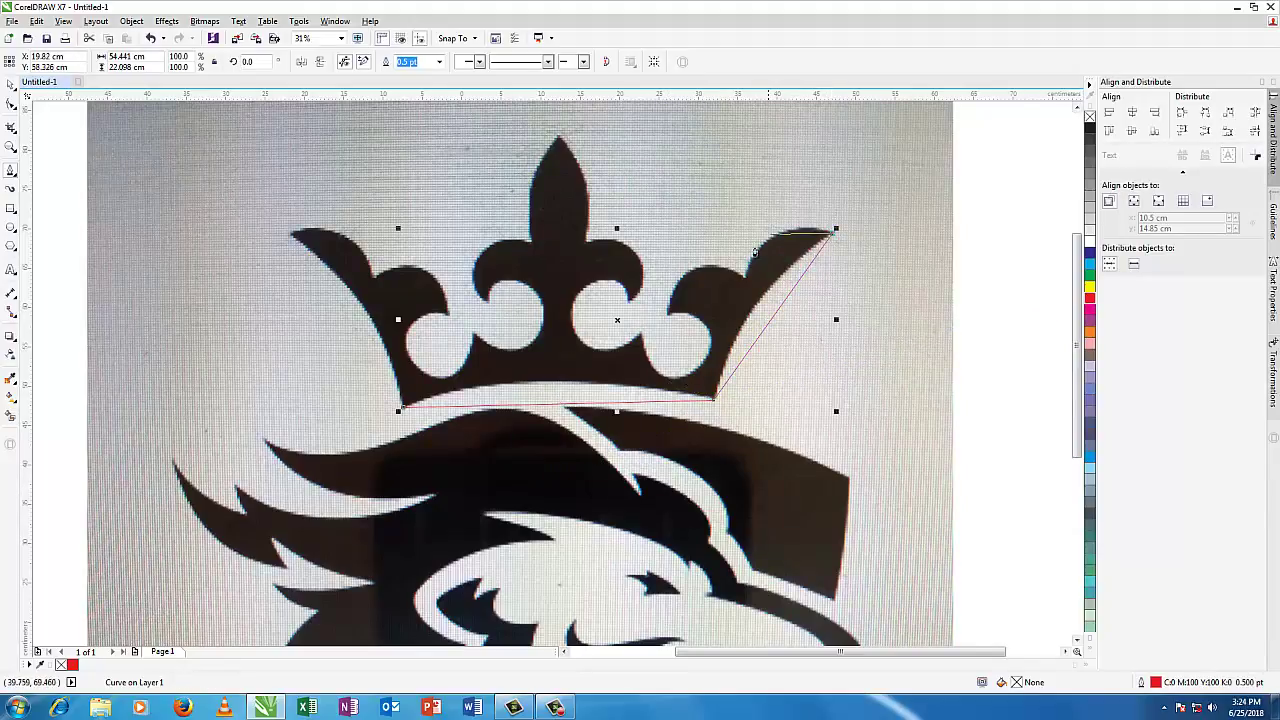
click(745, 282)
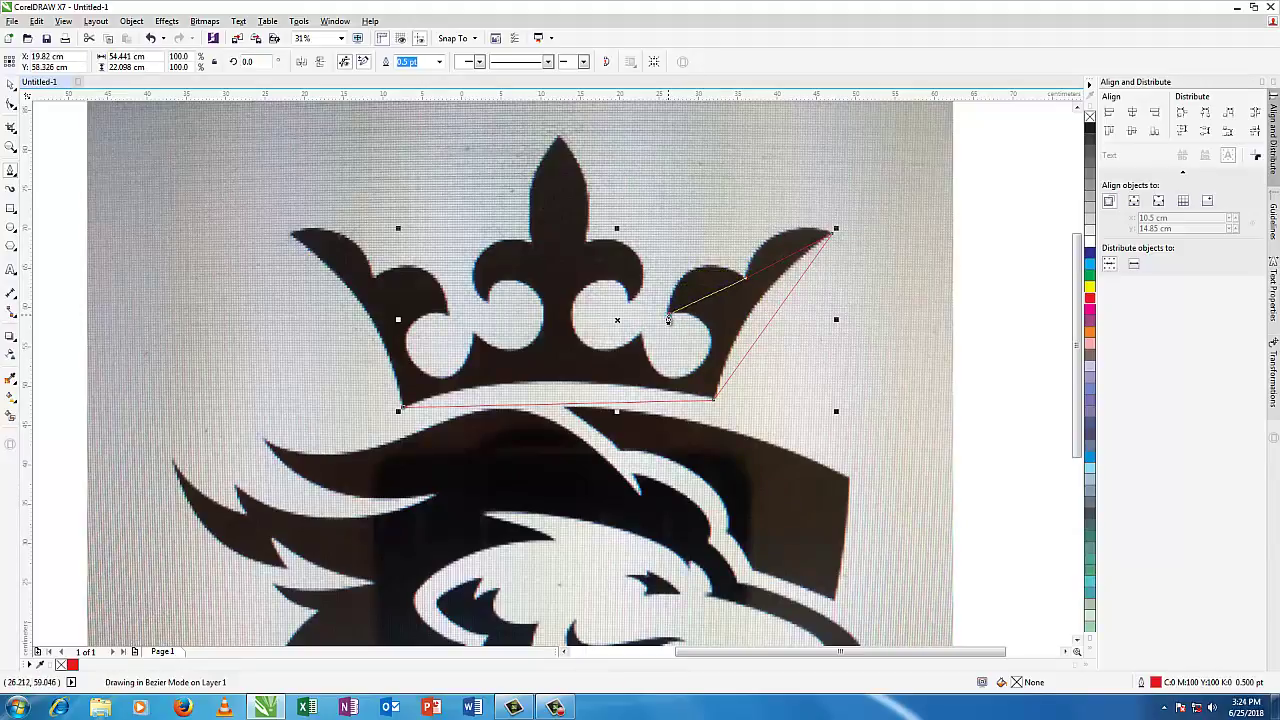
drag(666, 307, 658, 400)
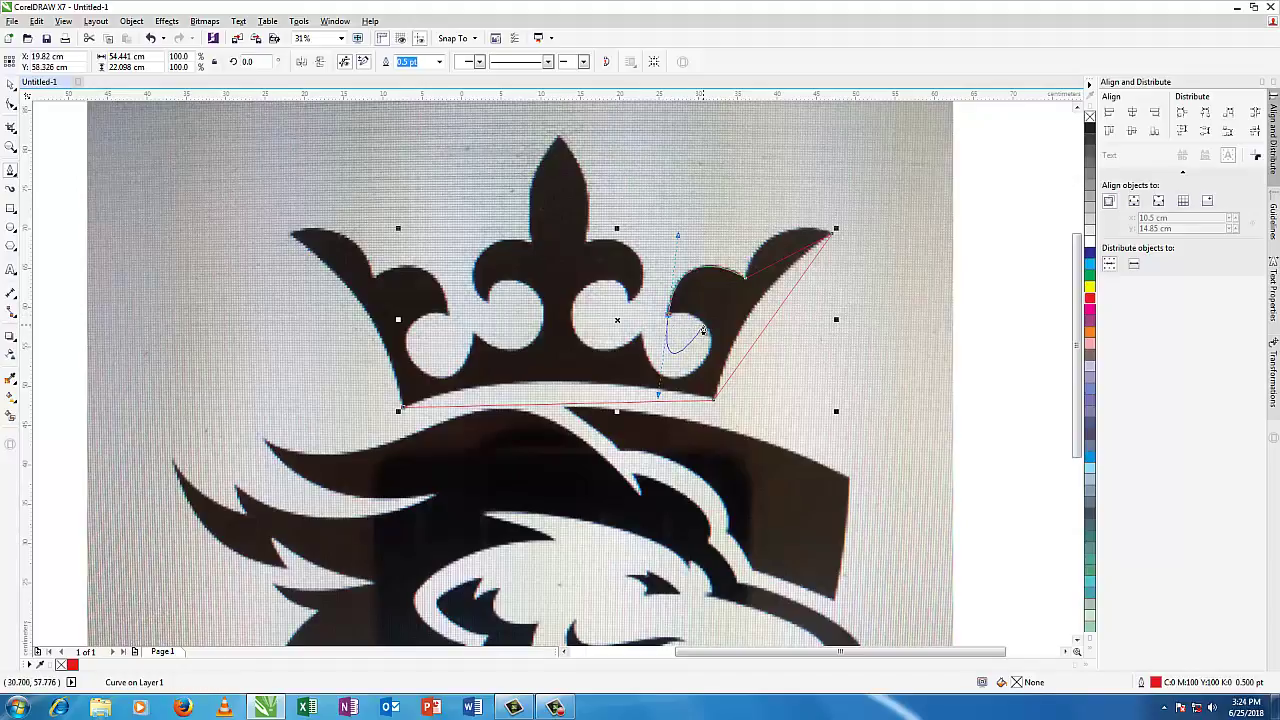
click(703, 330)
key(ctrl+z)
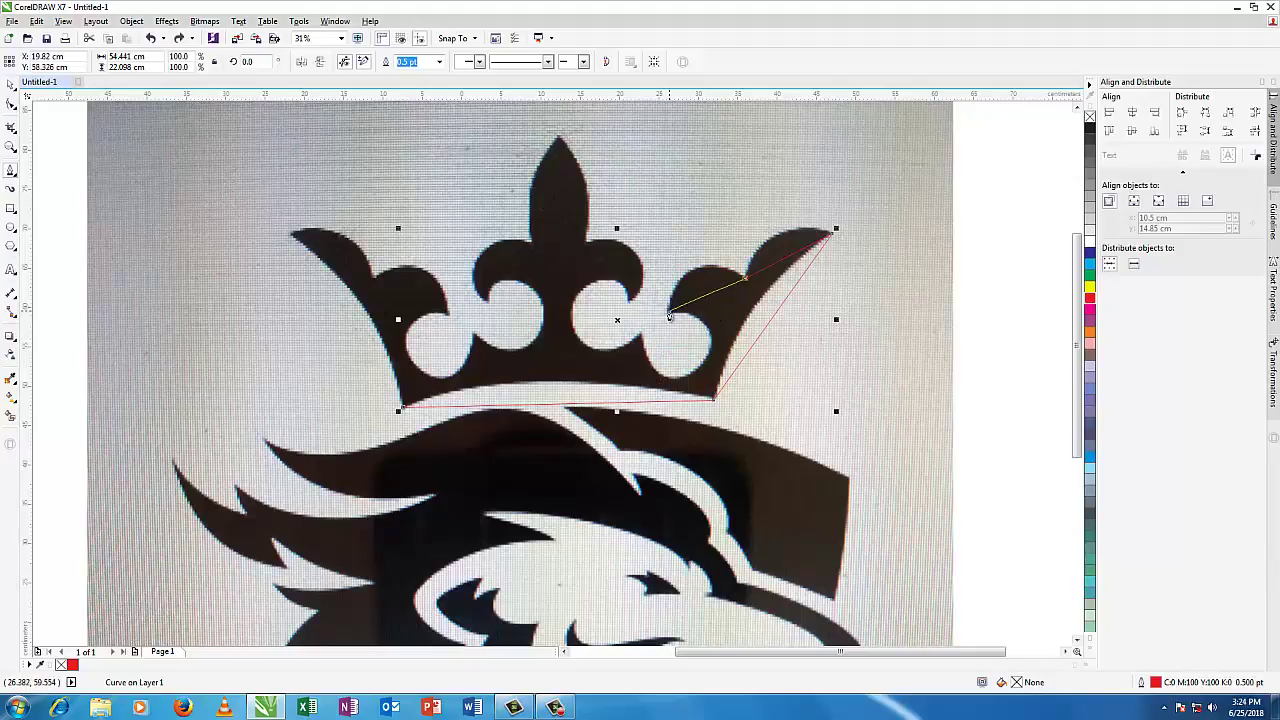
Step: Continue the straight-segment outline through the crown's right lobe and round cutouts, then over the central spire to its left base
click(667, 318)
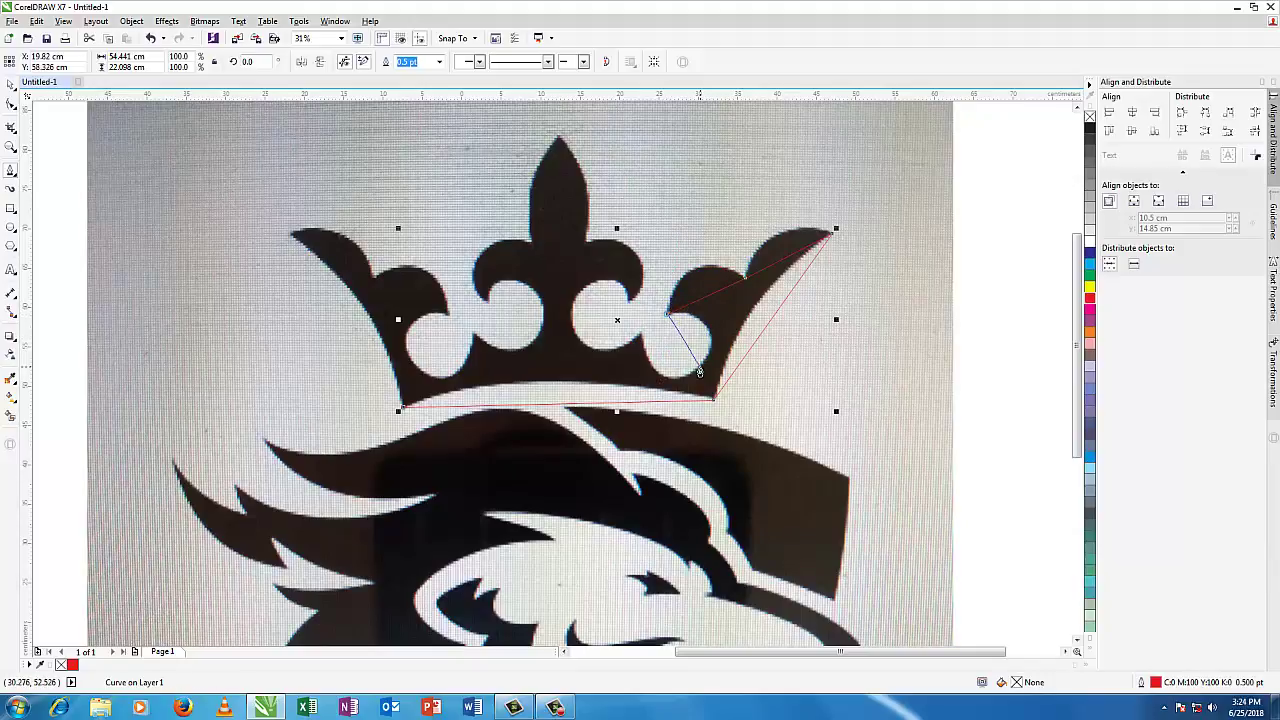
drag(700, 365, 640, 334)
drag(640, 334, 586, 248)
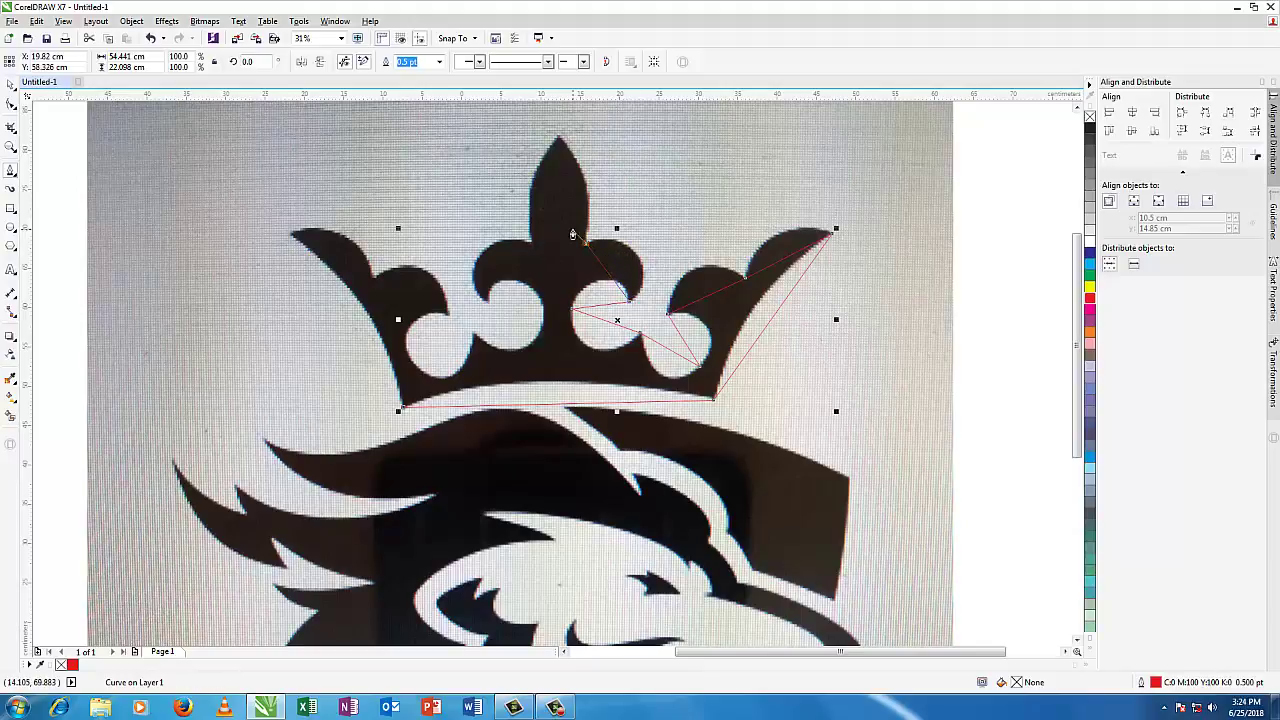
drag(557, 137, 550, 150)
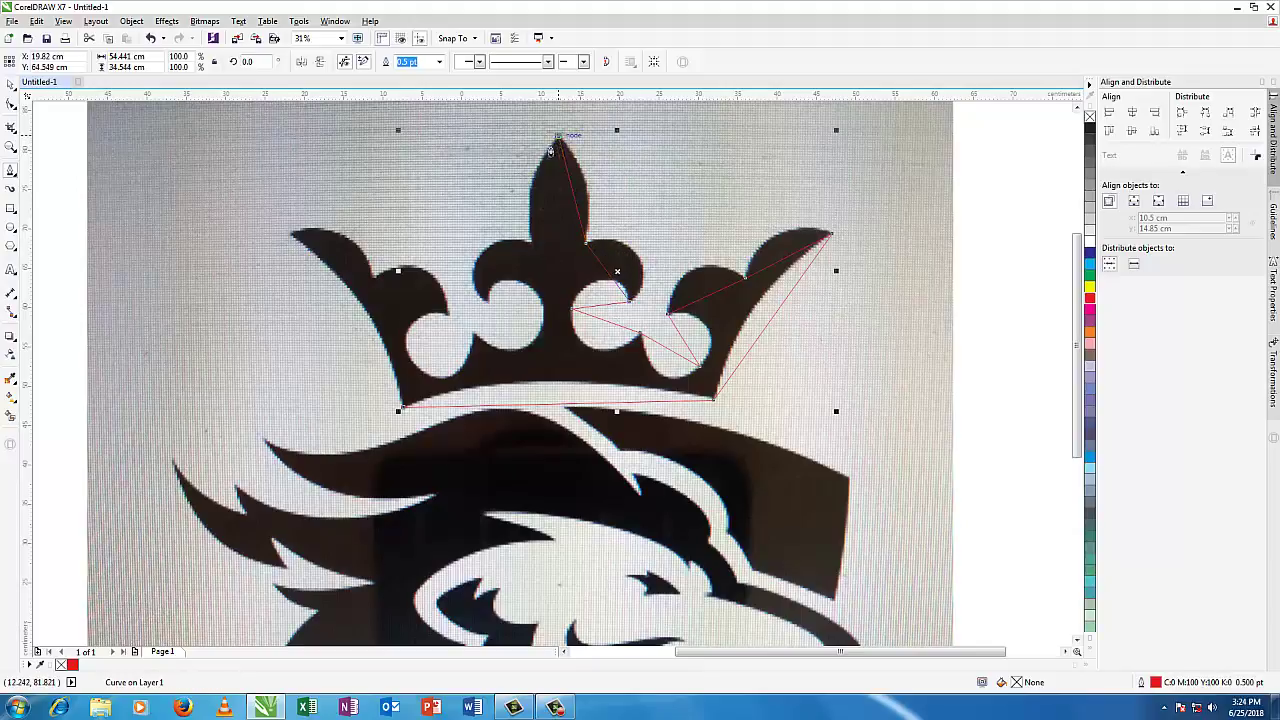
click(533, 245)
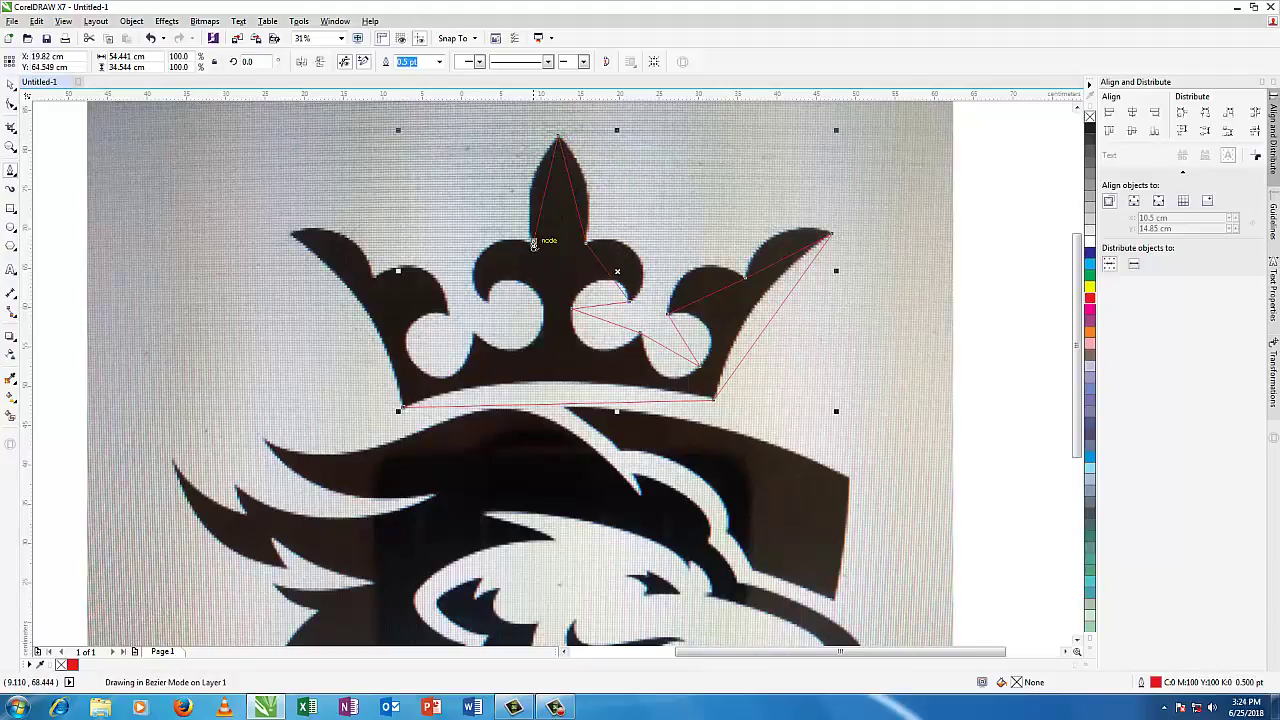
Step: Trace the crown's left lobes, round cutouts and left tip with straight segments, closing the outline at the lower-left starting corner
click(488, 299)
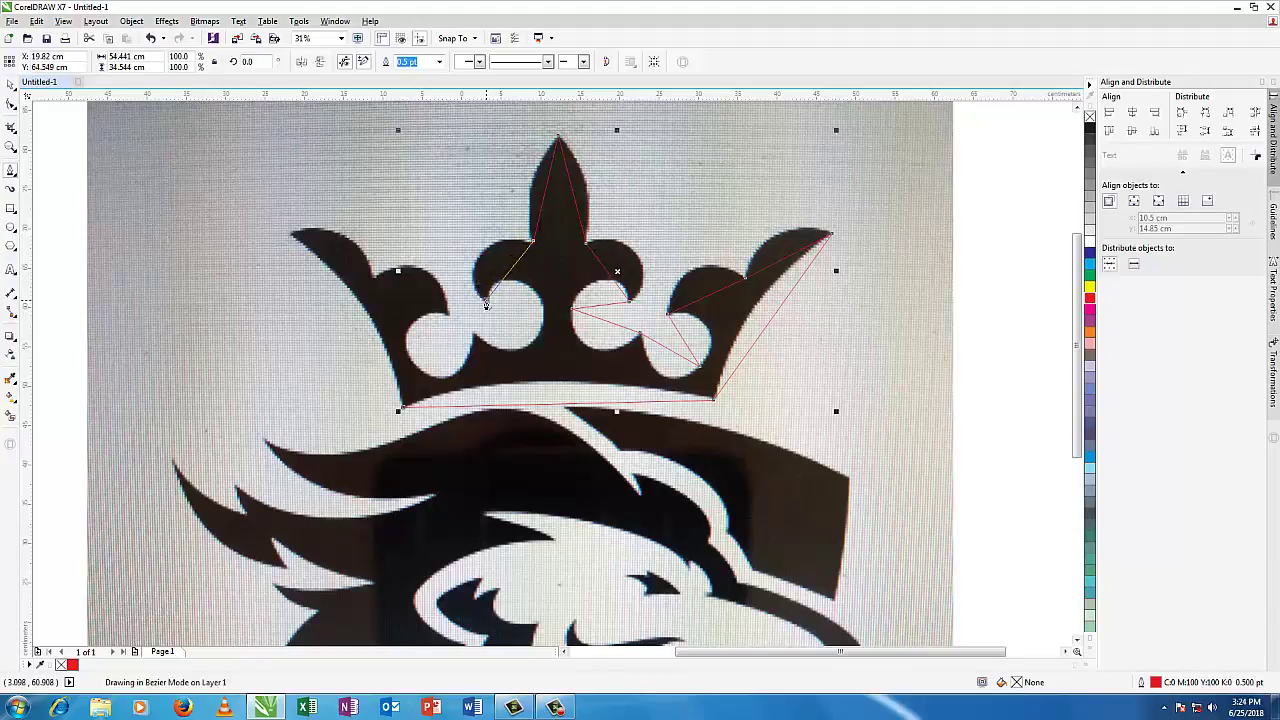
click(540, 334)
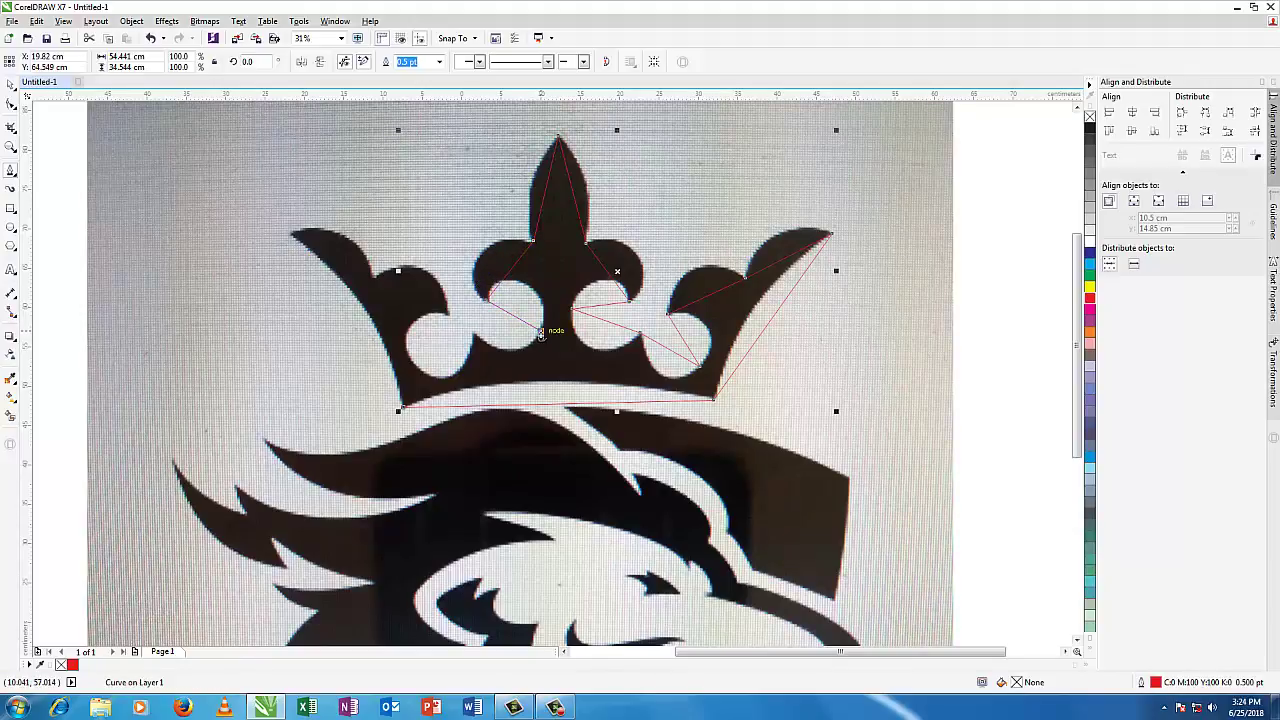
click(474, 334)
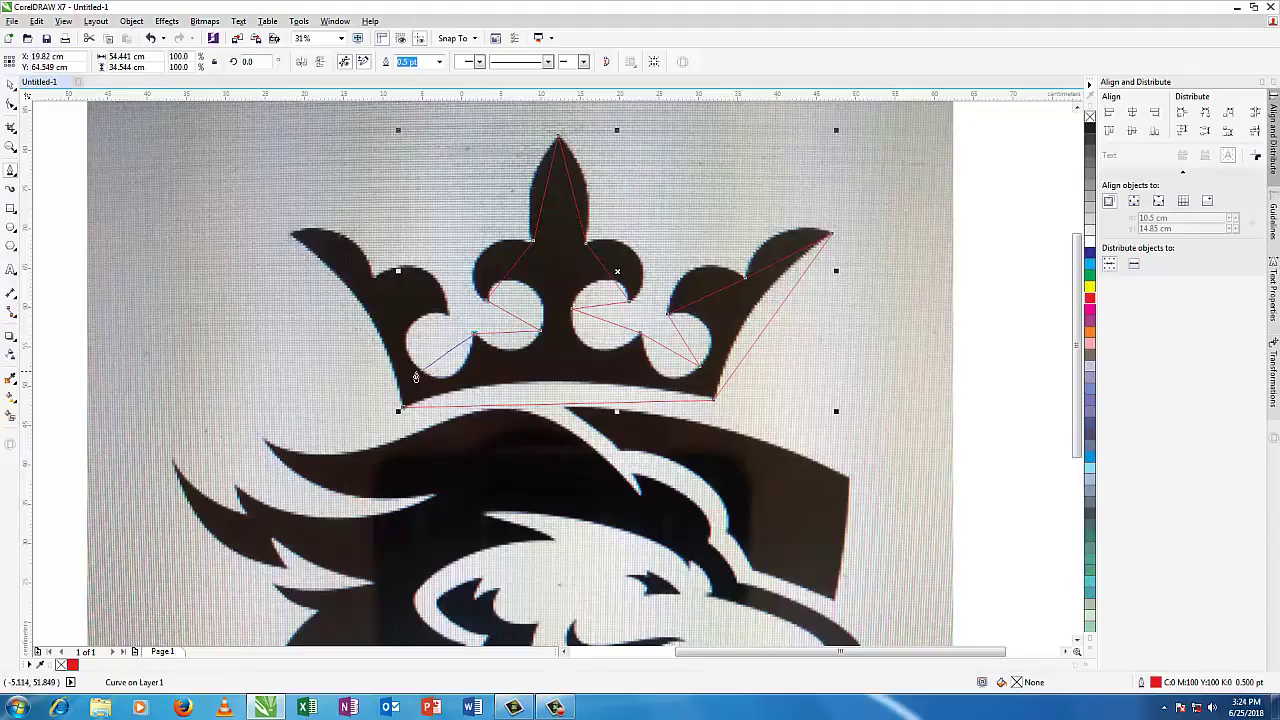
click(418, 367)
click(448, 313)
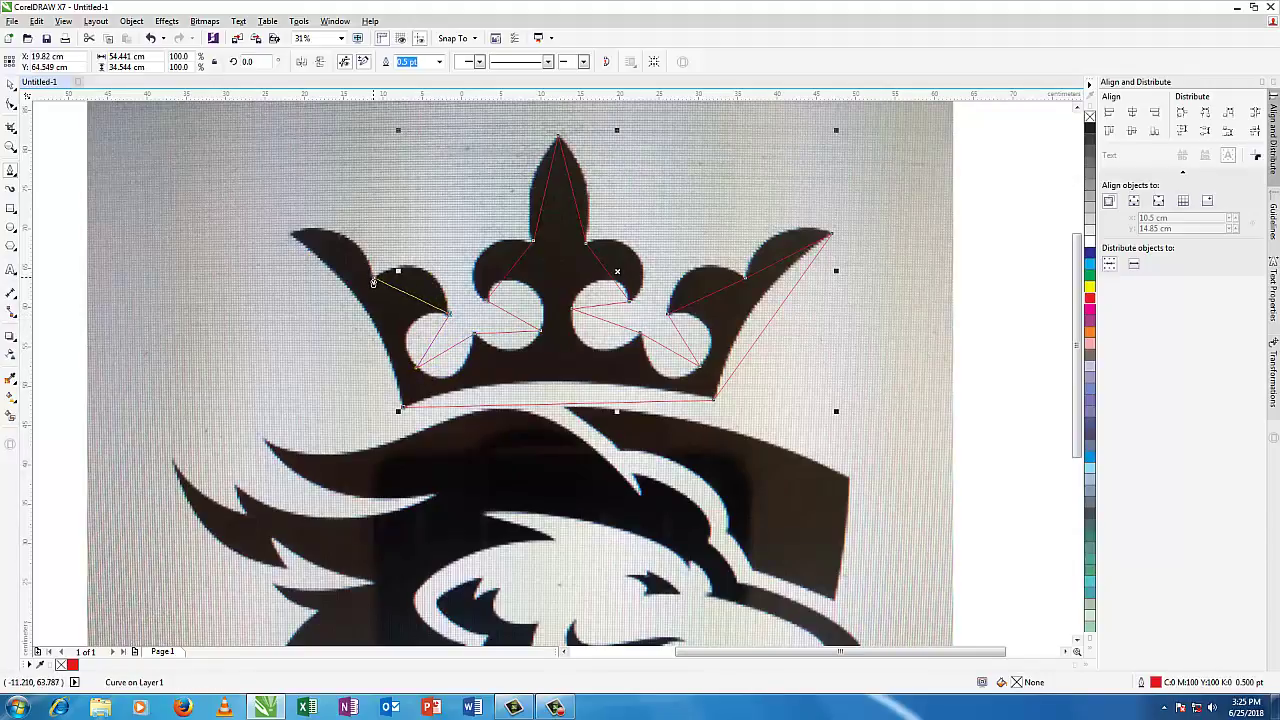
click(371, 271)
click(290, 237)
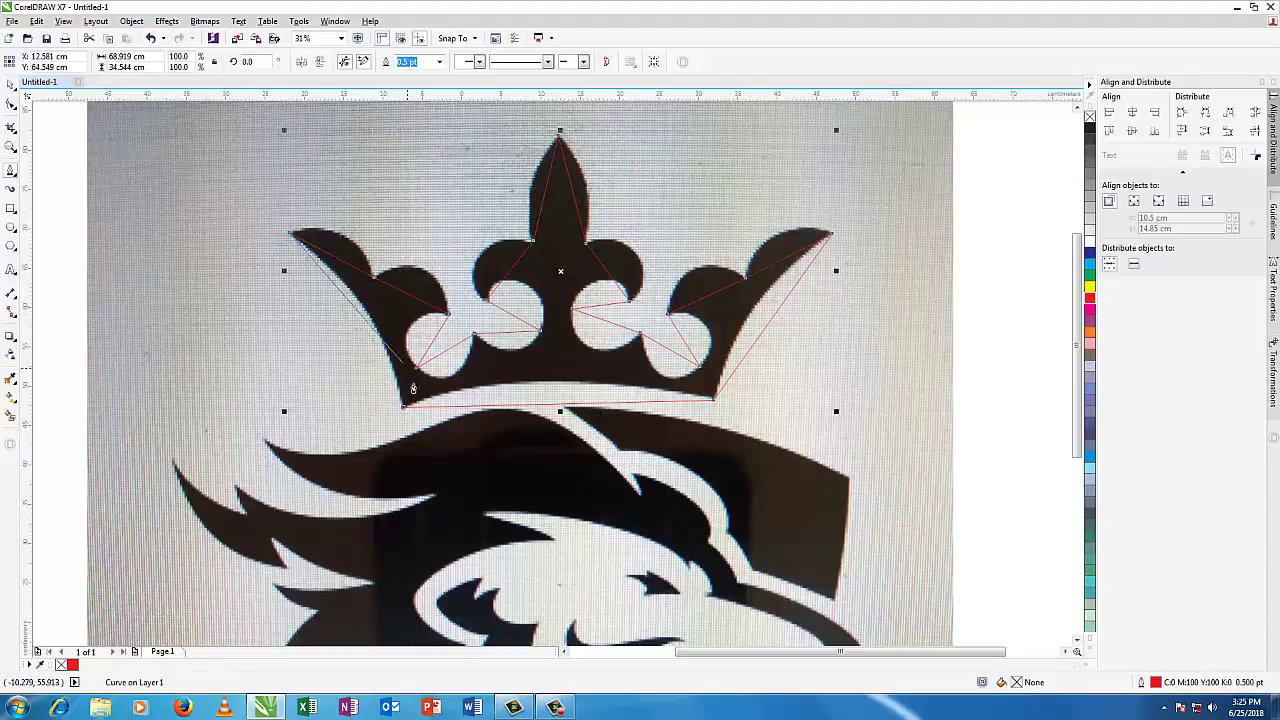
click(404, 409)
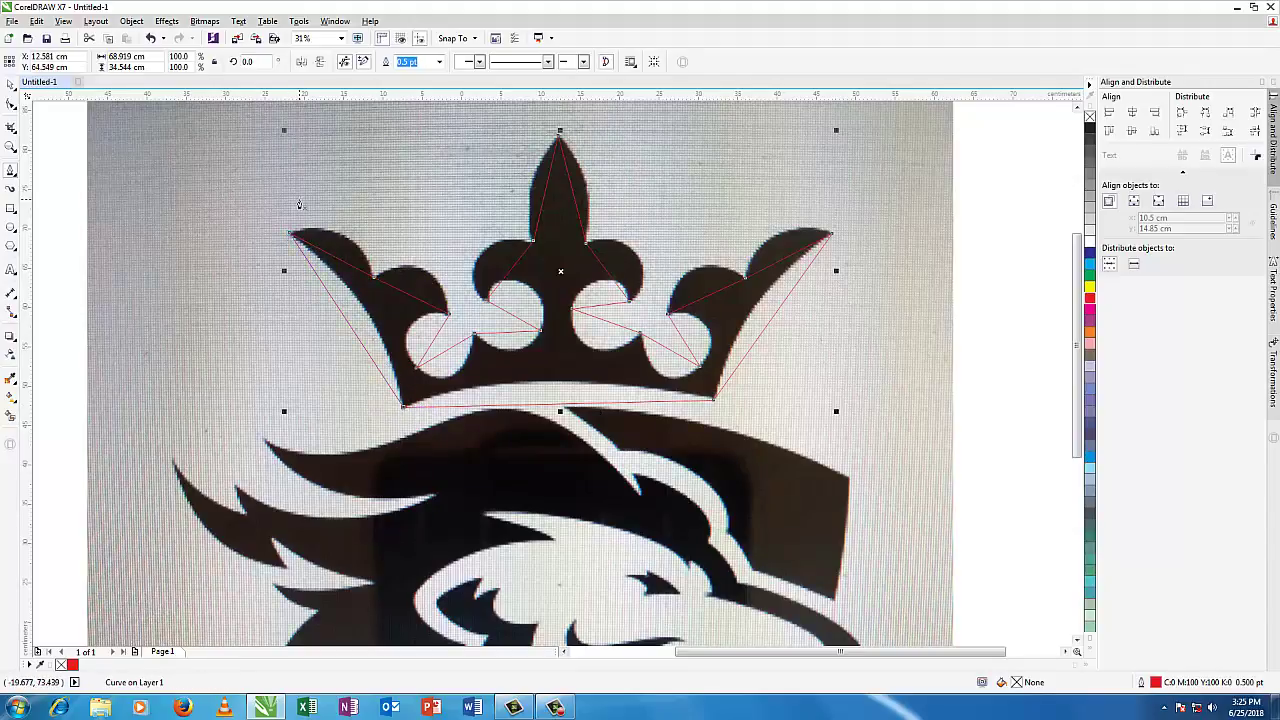
Step: With the Shape tool, convert the crown's outer left segment to a curve and bend it along the image edge
click(11, 104)
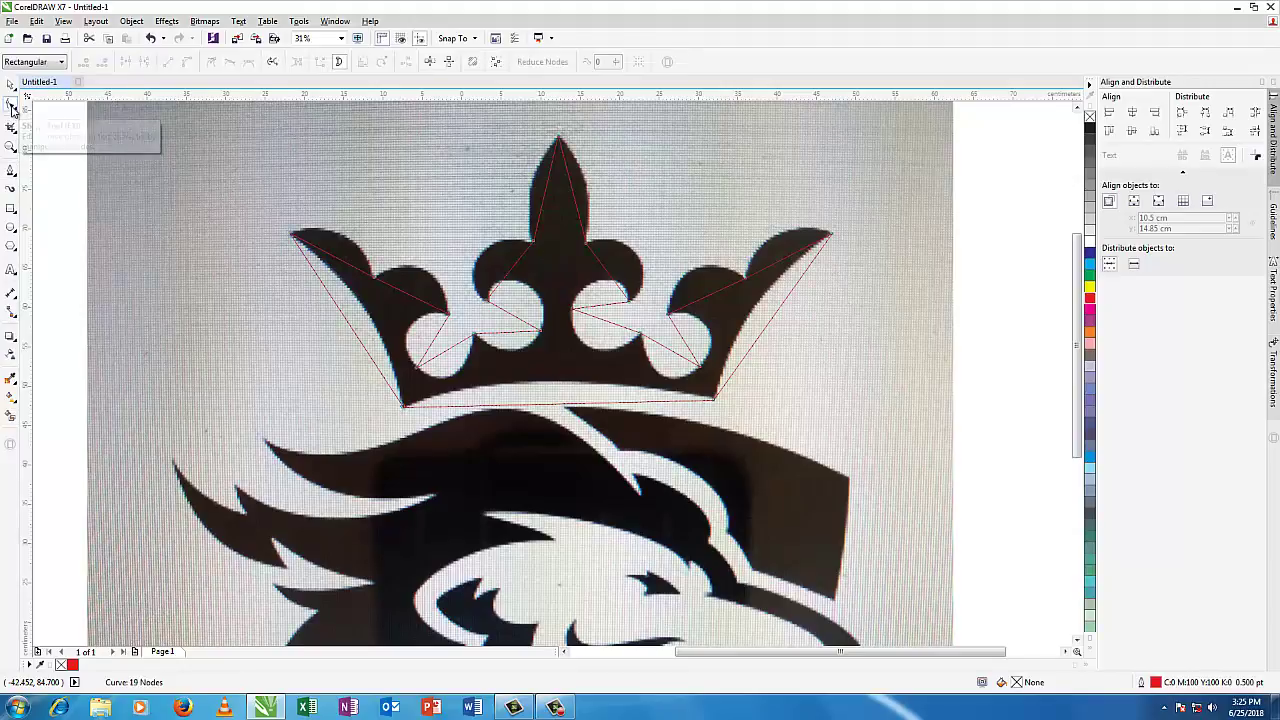
right_click(347, 326)
click(393, 378)
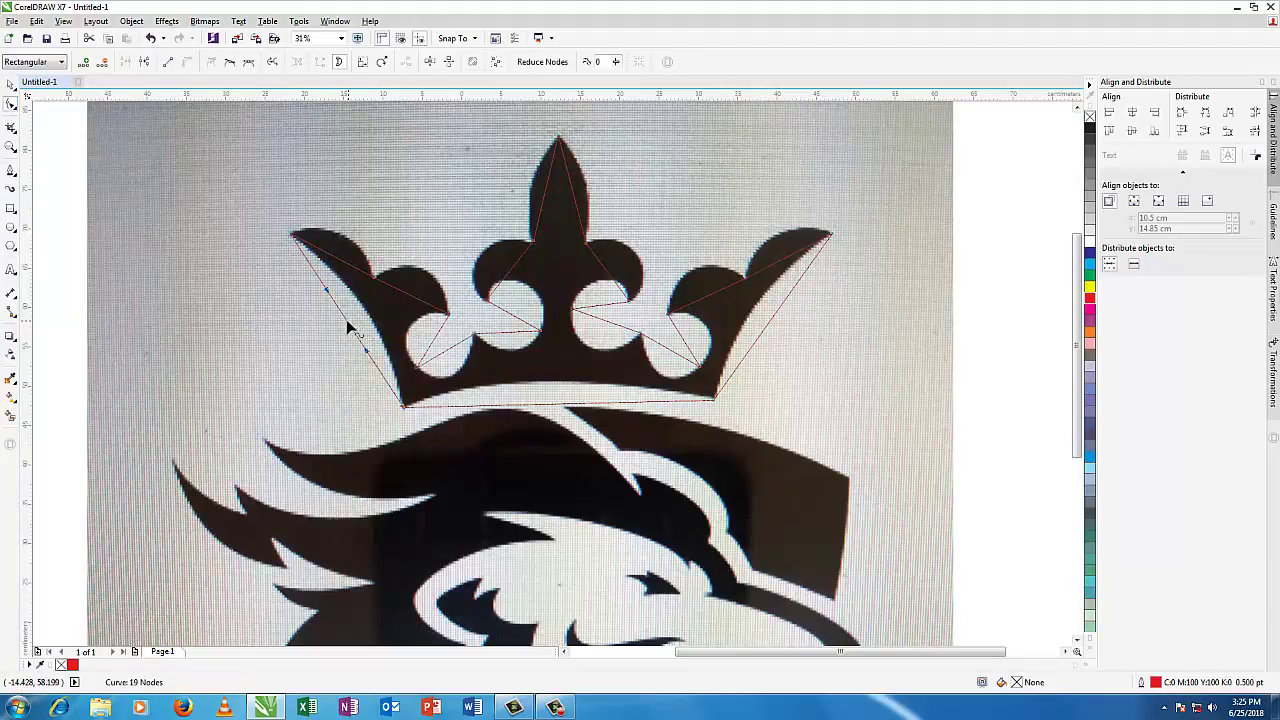
drag(352, 322, 364, 298)
Step: Convert the upper segments of the crown's left tip and adjacent lobe to curves and bend them to the image
right_click(345, 268)
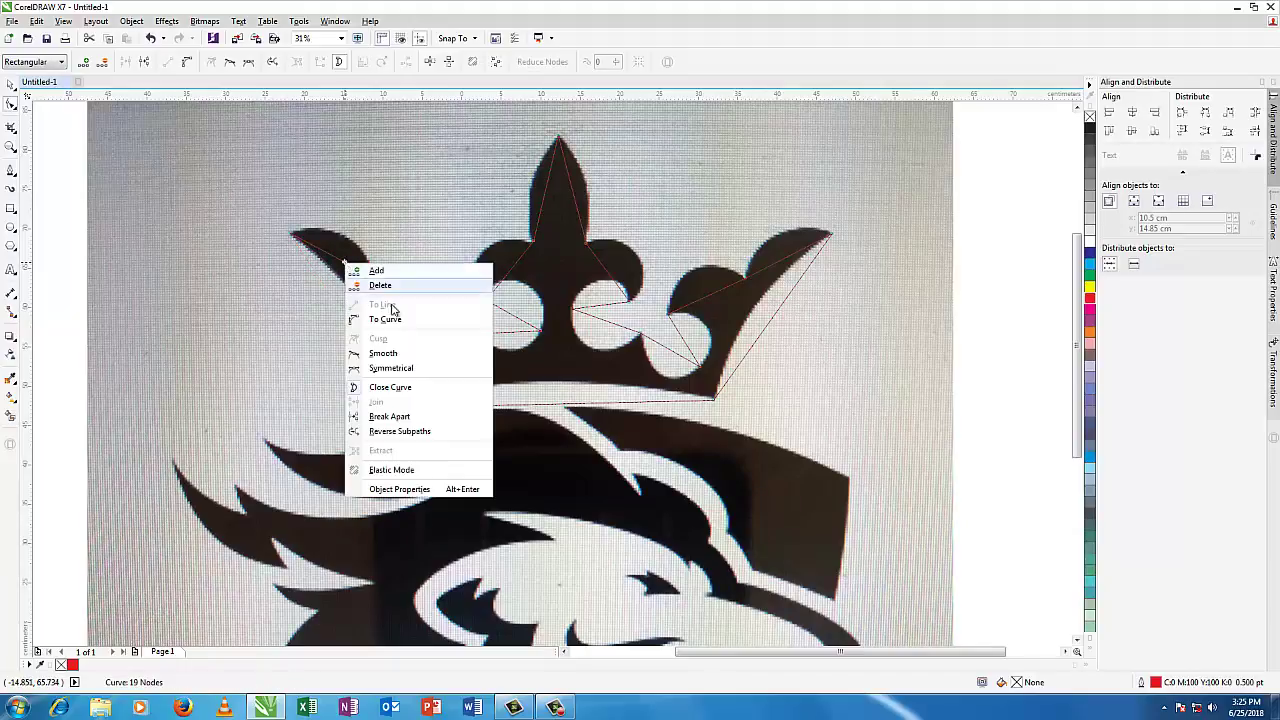
click(383, 320)
drag(343, 266, 354, 231)
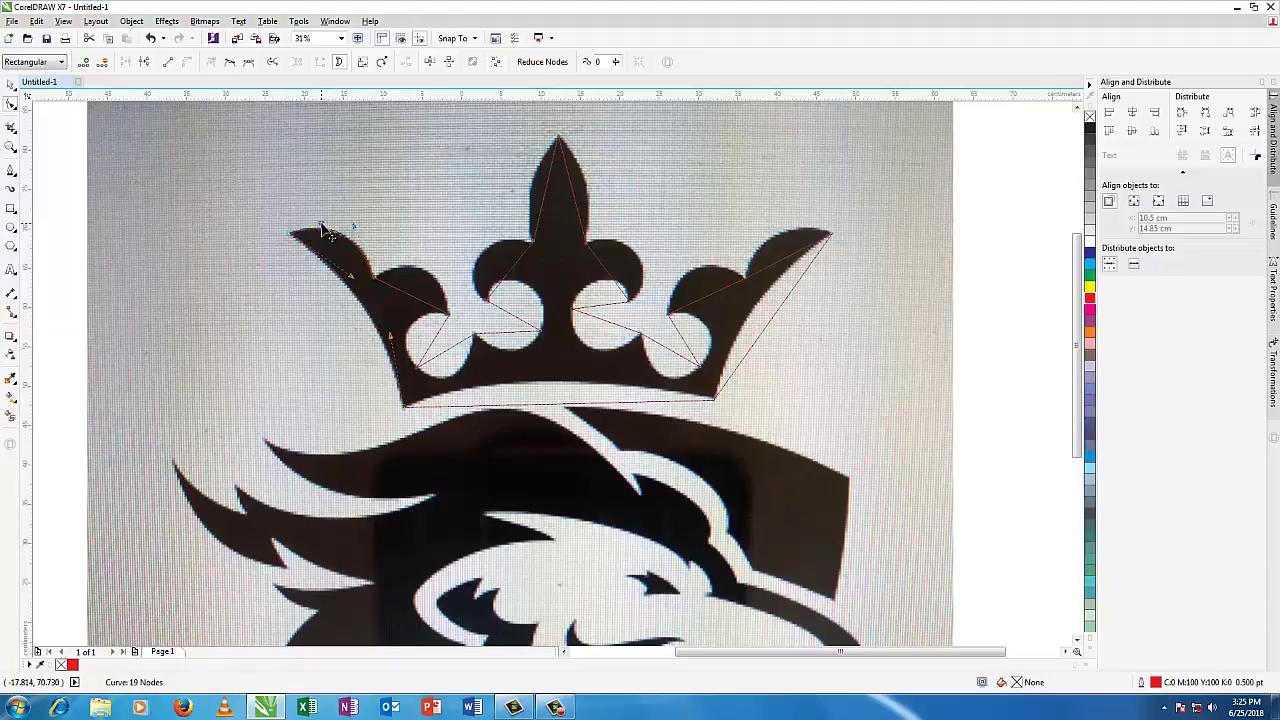
right_click(407, 300)
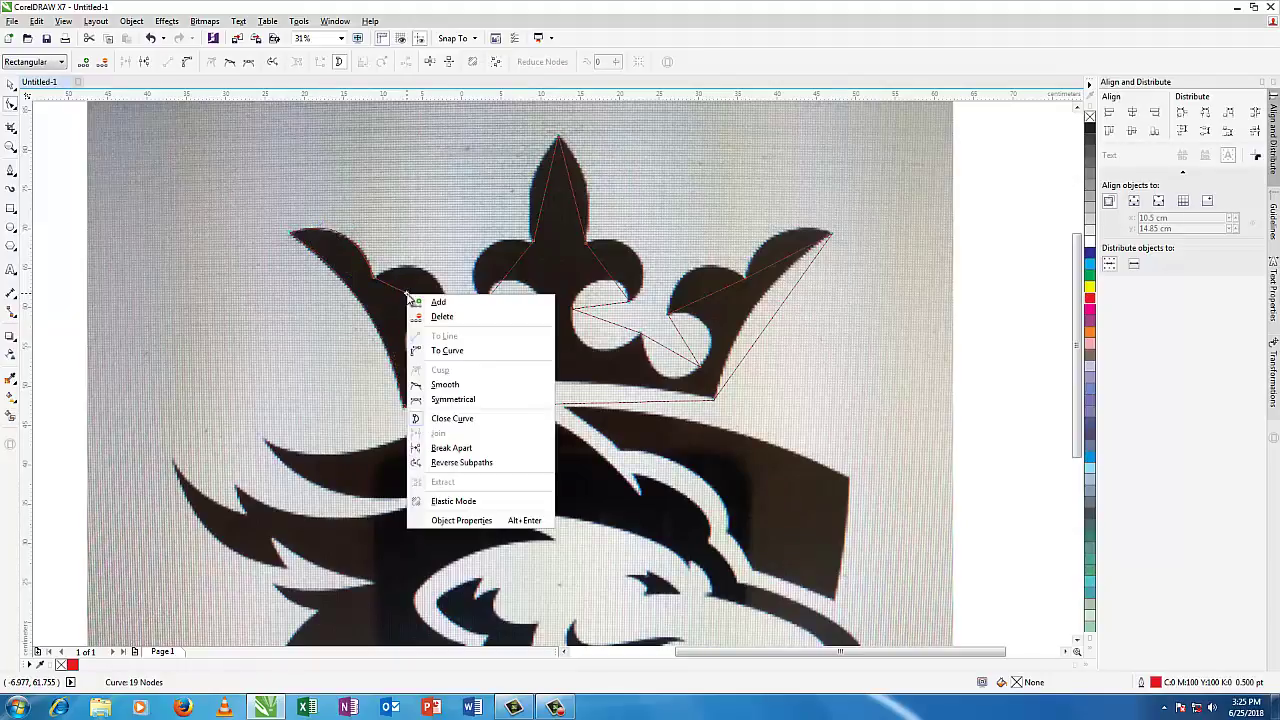
click(440, 346)
drag(407, 300, 422, 279)
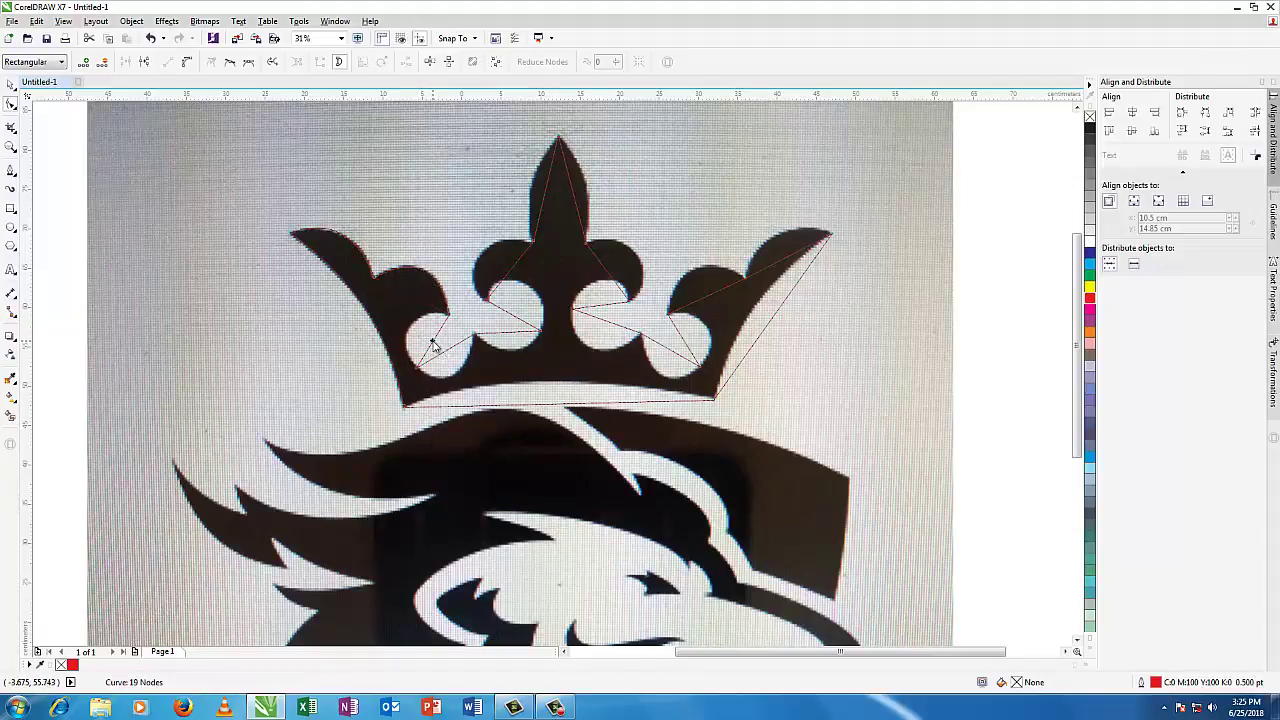
Step: Convert both segments of the crown's leftmost round cutout to curves, bend them around the circle and adjust the handle at its upper corner
right_click(430, 345)
click(433, 357)
drag(430, 347, 413, 340)
right_click(444, 360)
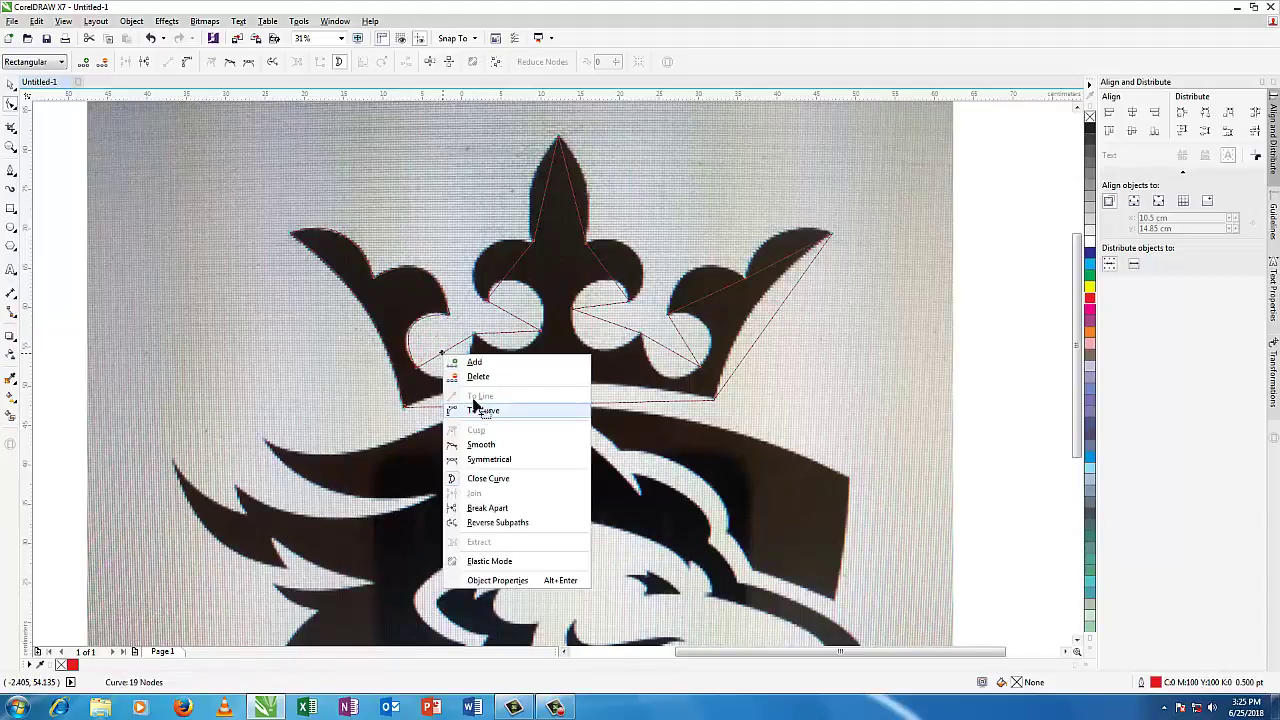
click(480, 407)
drag(444, 360, 455, 385)
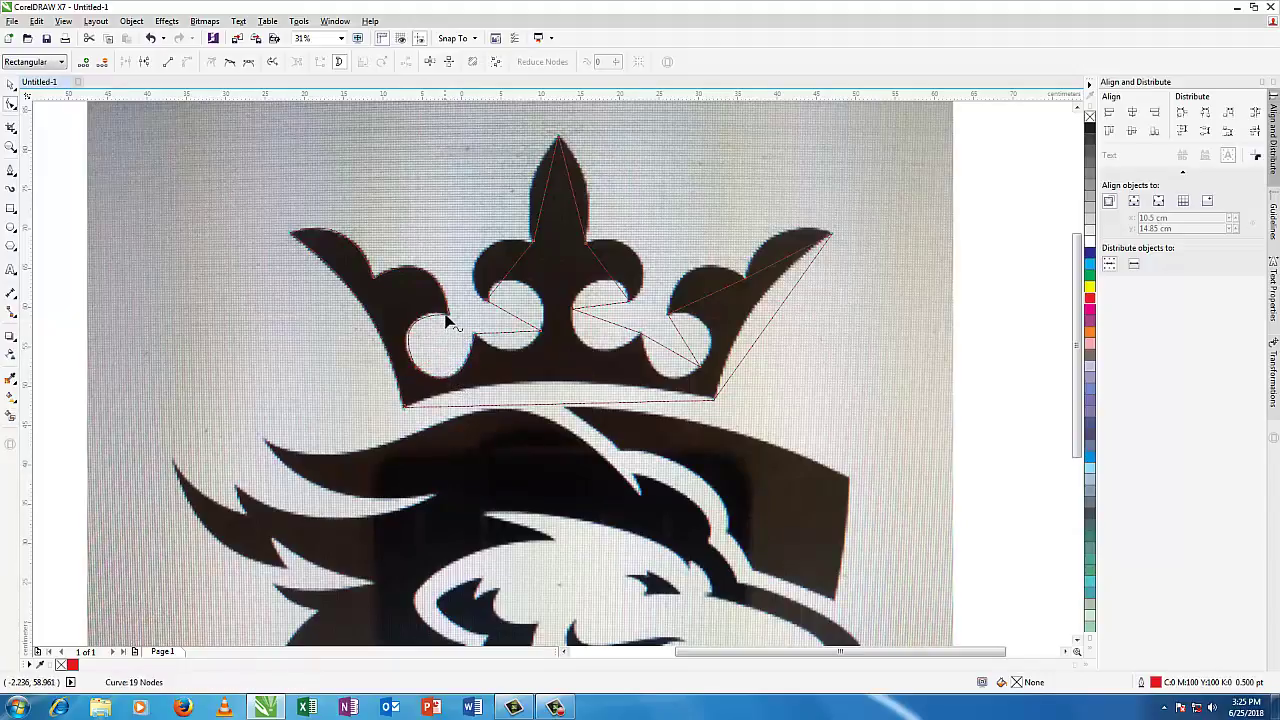
click(452, 318)
drag(398, 333, 419, 308)
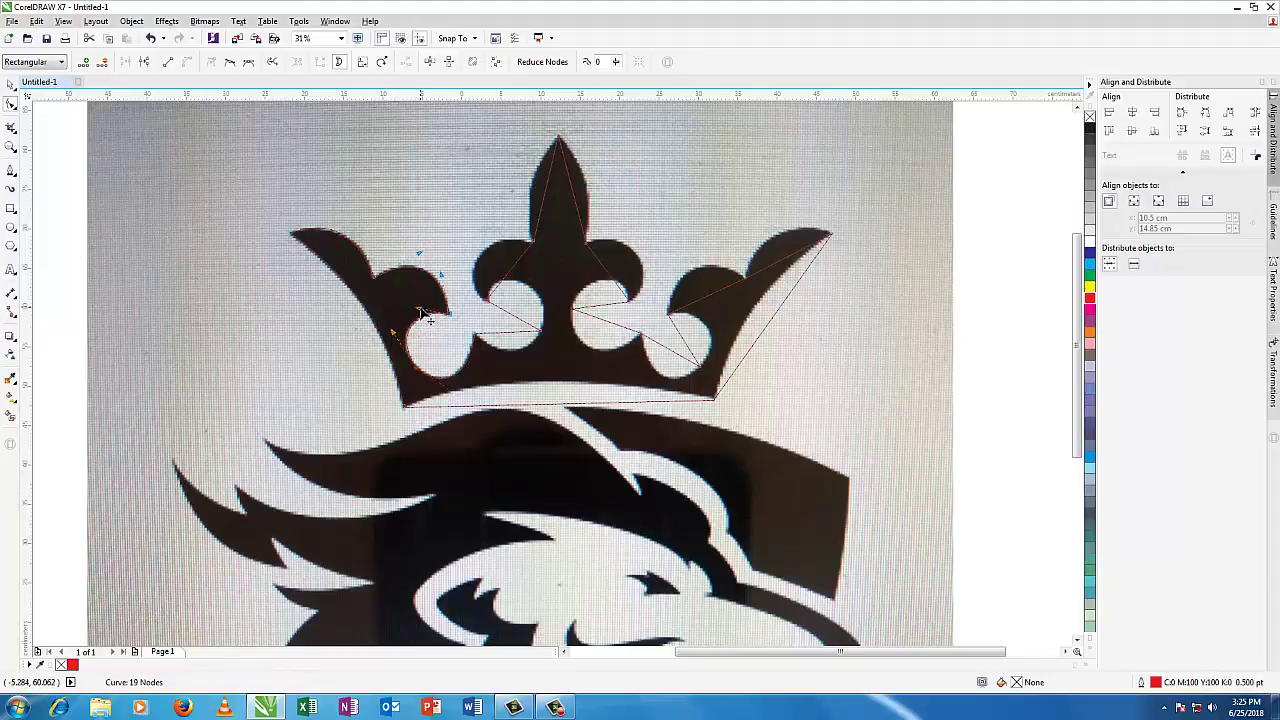
Step: Convert both segments of the crown's second round cutout from the left to curves and bend them around the circle
right_click(505, 340)
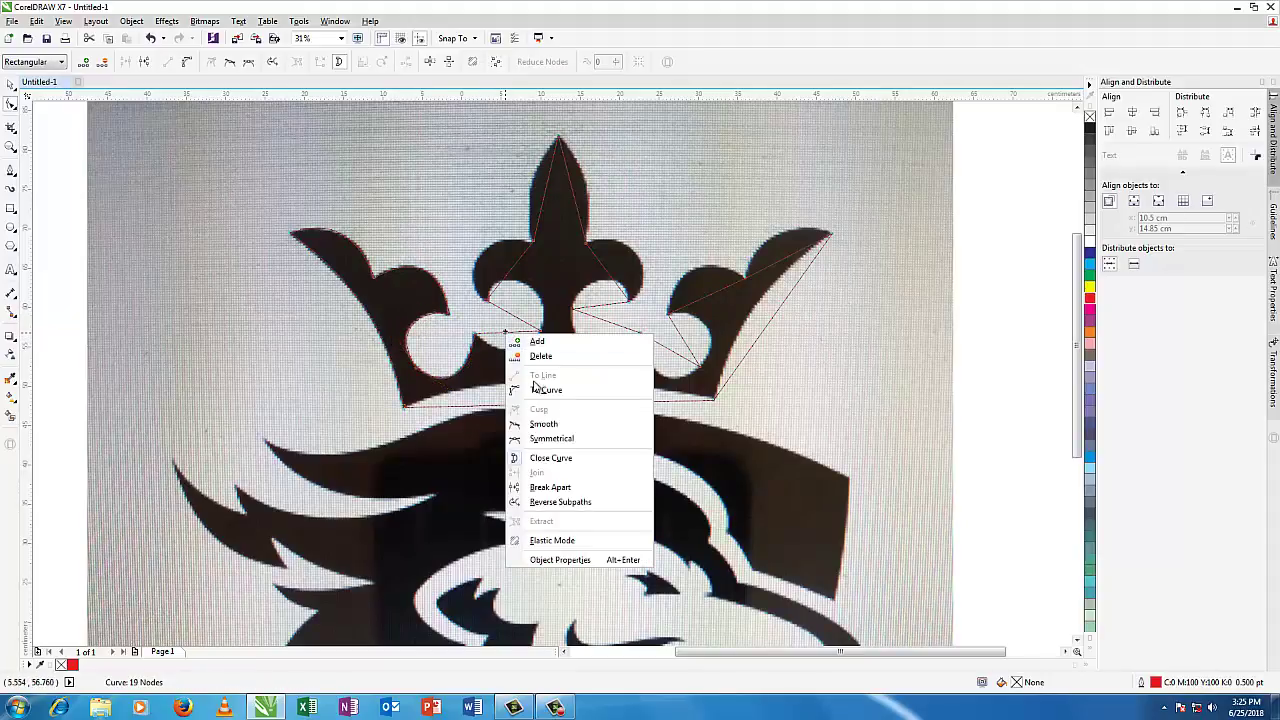
click(533, 386)
drag(508, 340, 495, 266)
right_click(512, 318)
click(540, 365)
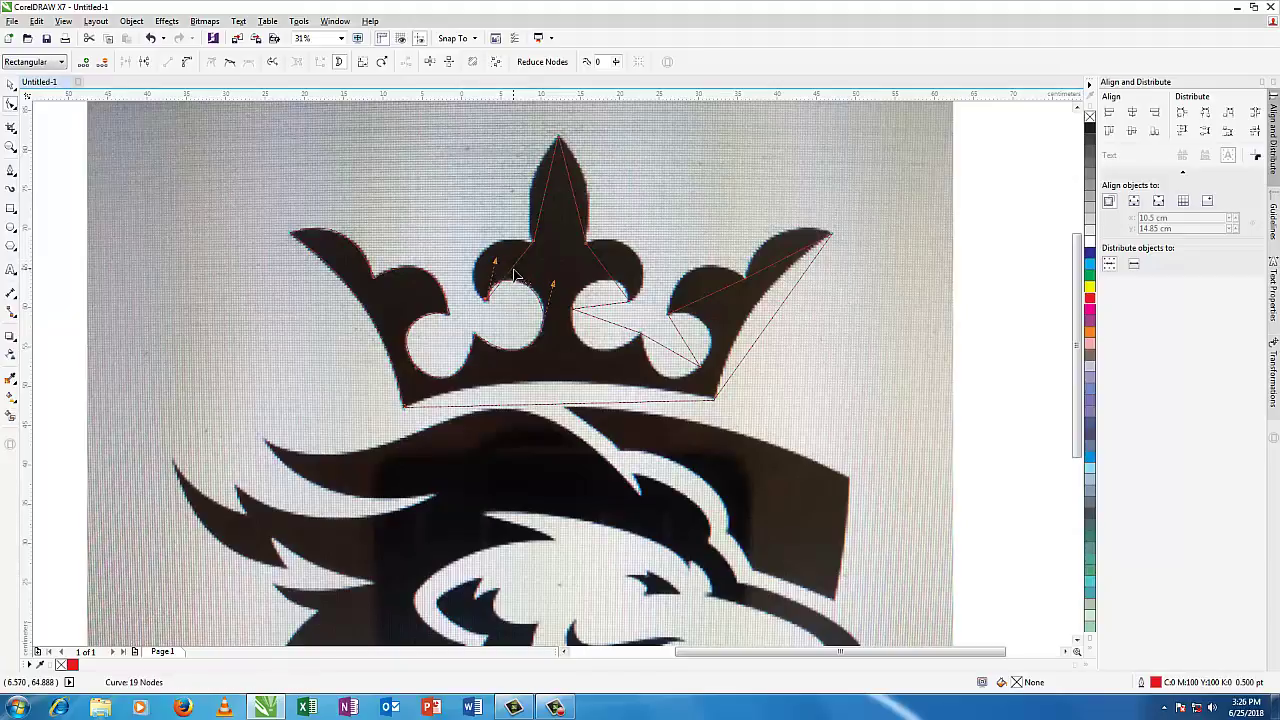
Step: Convert the outer segment of the central ornament's left lobe to a curve and bend it along the image edge
right_click(515, 275)
click(538, 327)
drag(514, 279, 458, 270)
click(480, 285)
click(484, 237)
click(519, 241)
click(535, 241)
Step: Convert both sides of the crown's central spike to curves and bend them outward to match the image
right_click(549, 187)
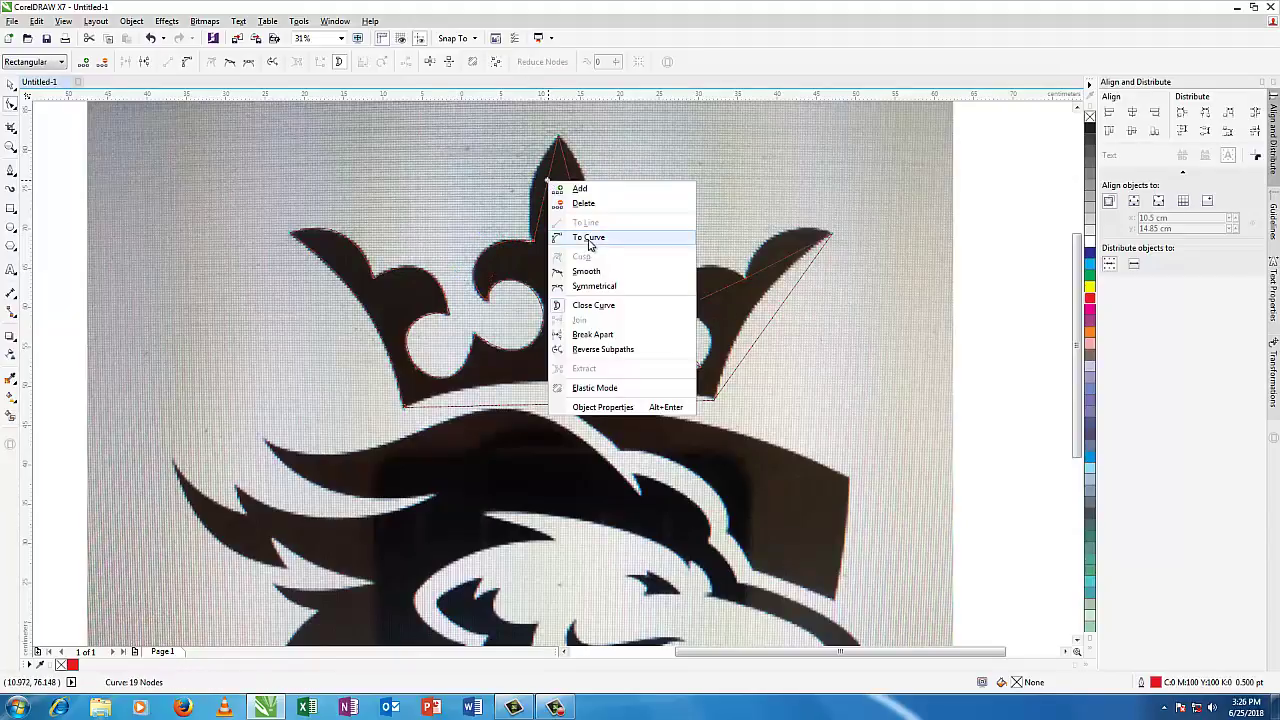
click(587, 235)
mouse_move(548, 195)
mouse_down()
mouse_move(535, 192)
mouse_move(560, 193)
mouse_up()
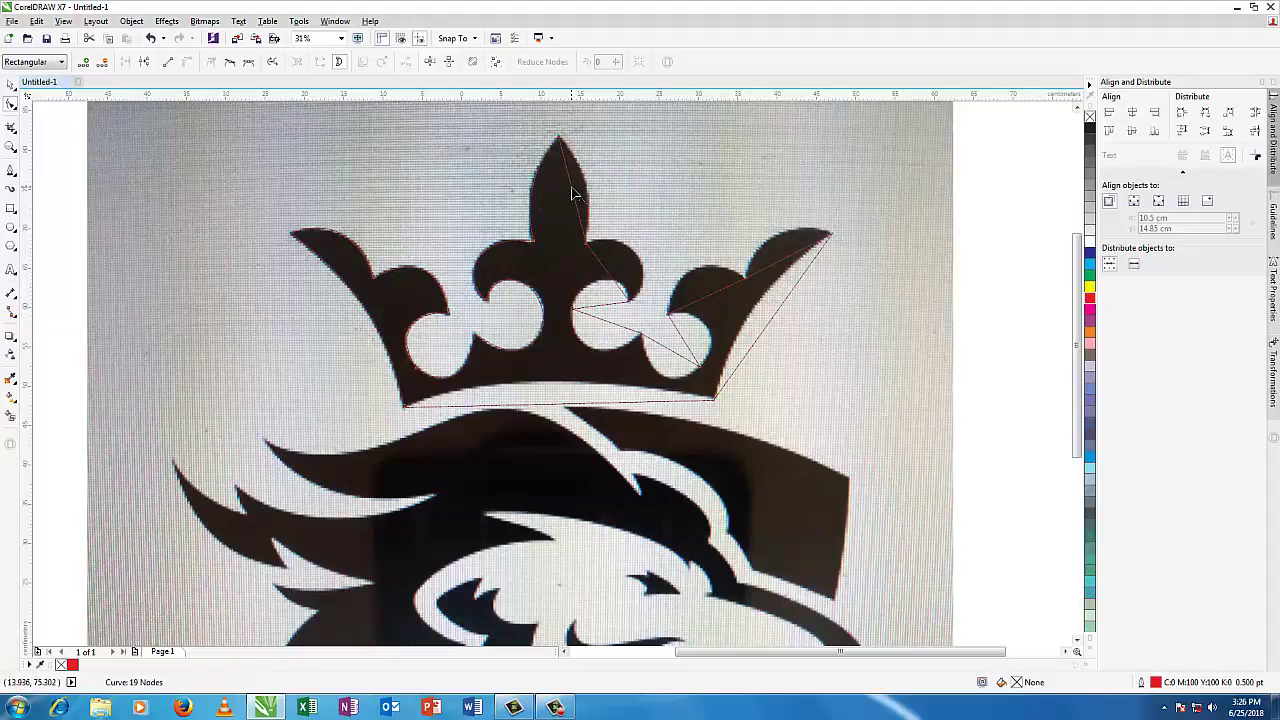
right_click(575, 193)
click(612, 243)
drag(575, 203, 589, 194)
Step: Convert the central ornament's right lobe segment to a curve, bend it to the image and adjust its handles
right_click(605, 273)
click(646, 328)
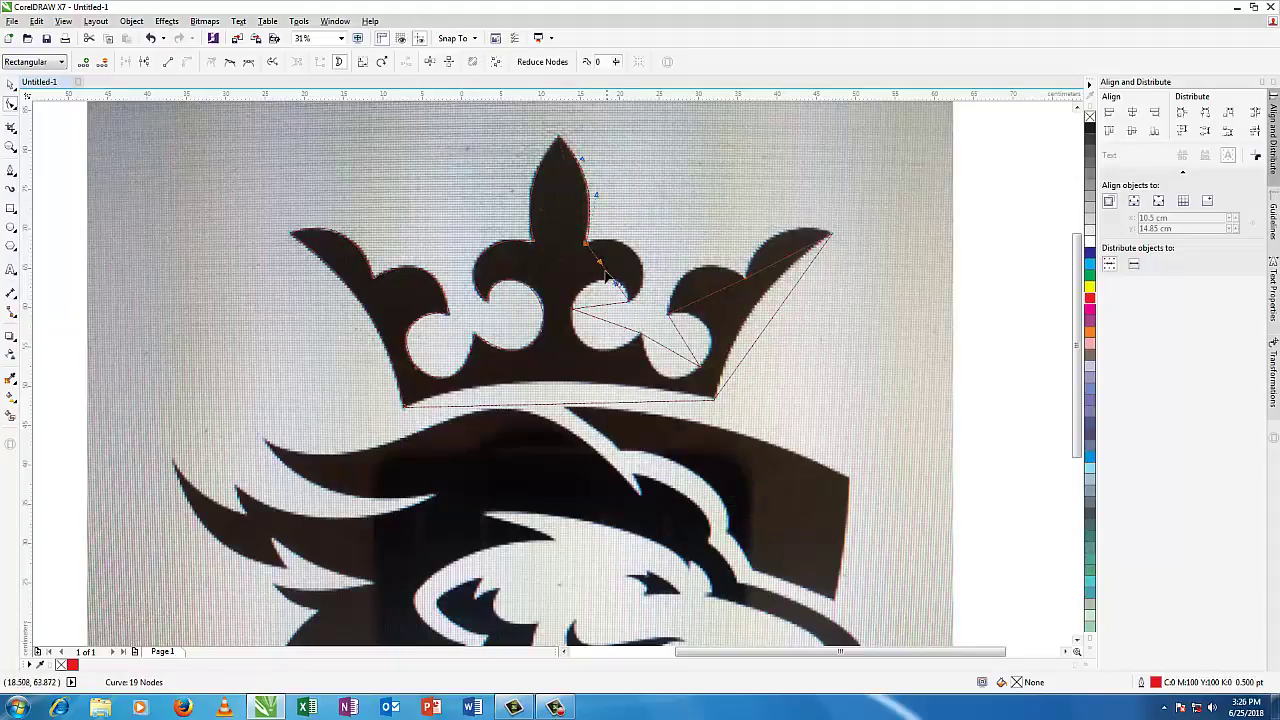
drag(609, 271, 645, 266)
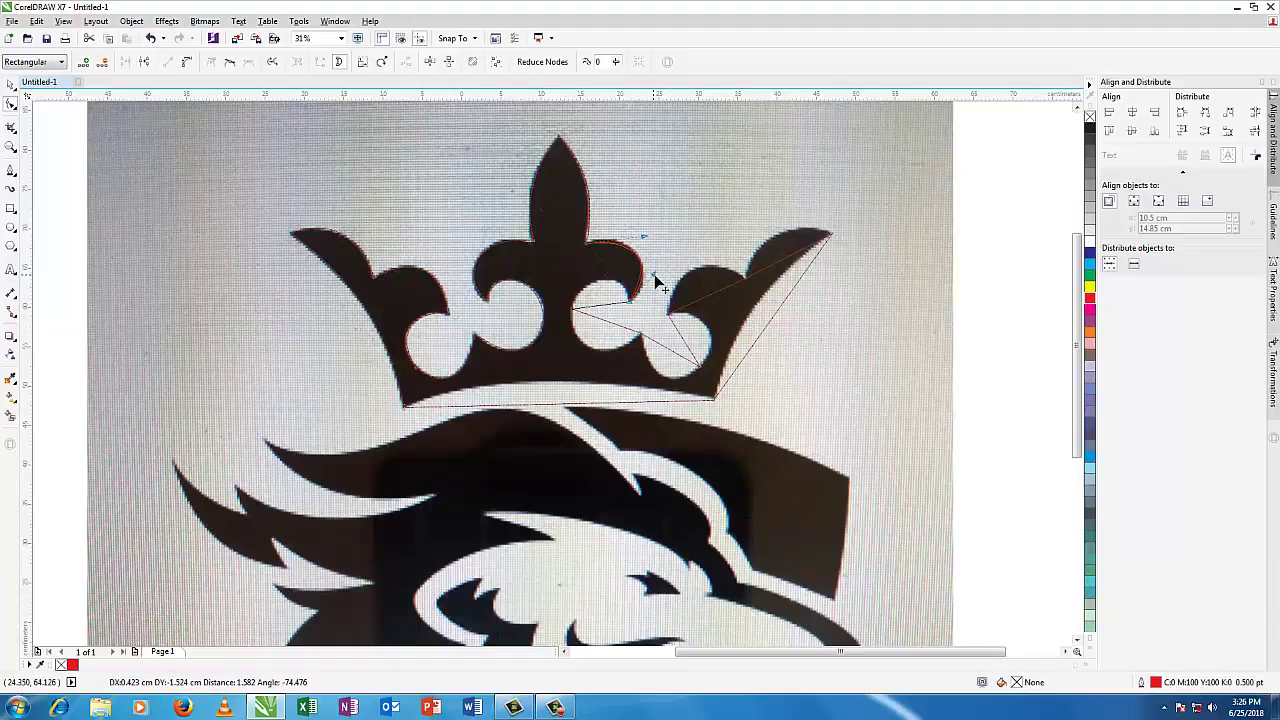
drag(646, 240, 638, 232)
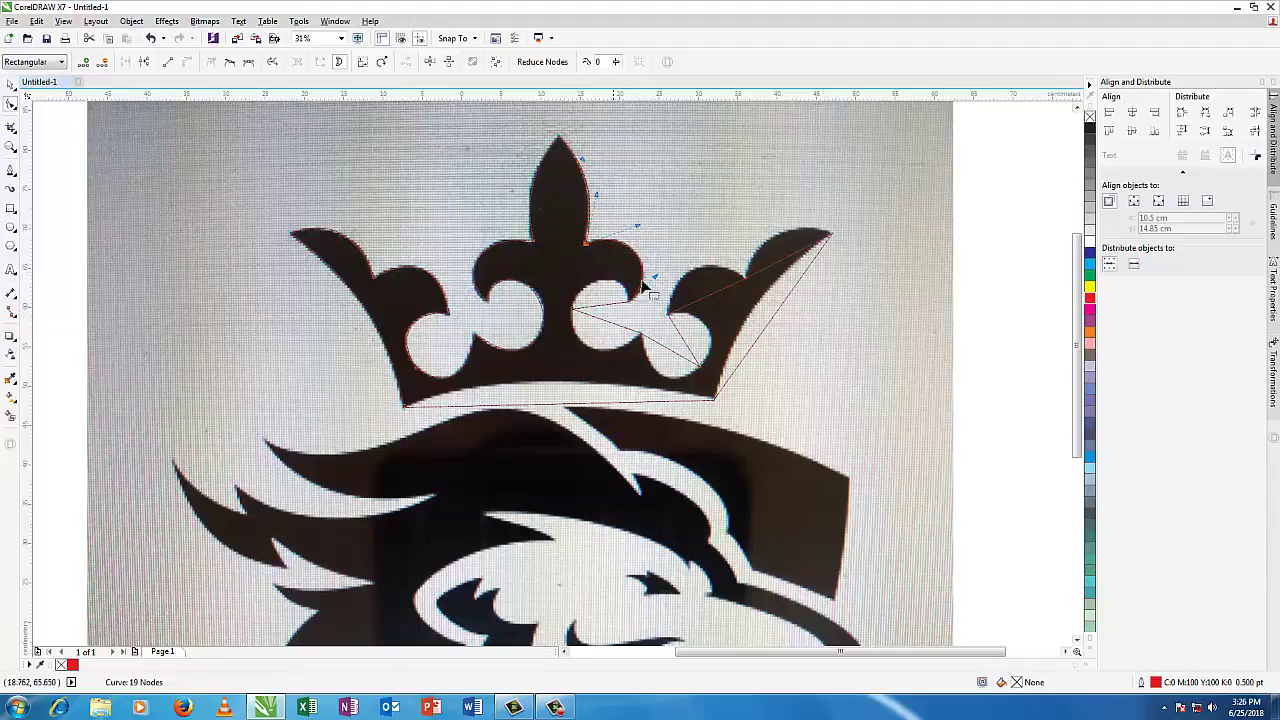
Step: Convert the upper segment of the third round cutout to a curve and fine-tune its handles around the circle
right_click(605, 312)
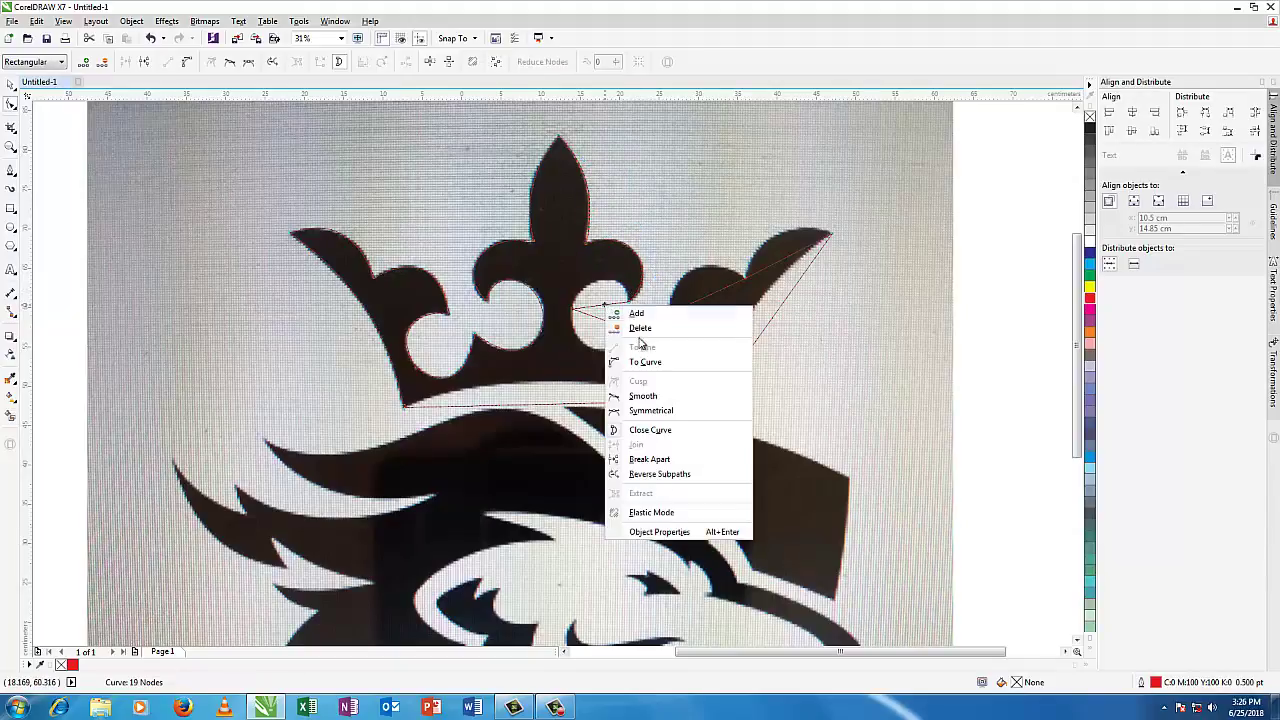
click(645, 365)
drag(606, 307, 543, 263)
click(616, 281)
scroll(620, 297, up, 1)
drag(624, 248, 642, 260)
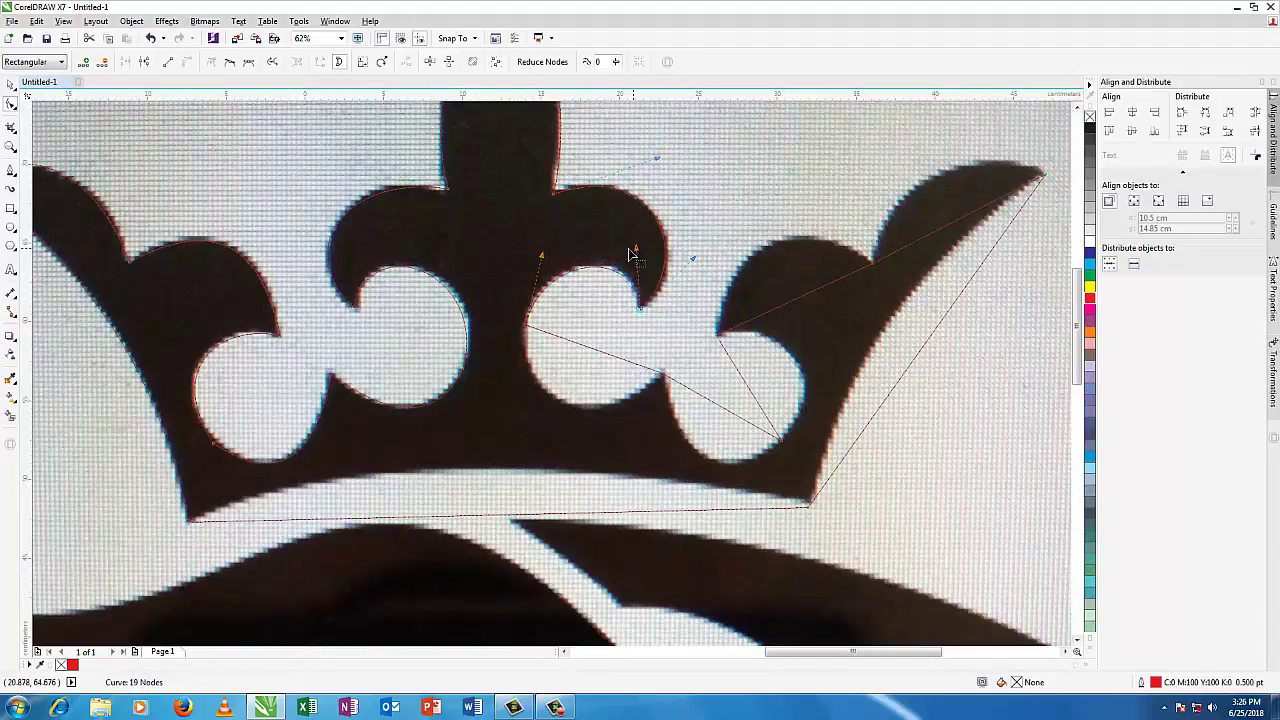
drag(544, 261, 540, 256)
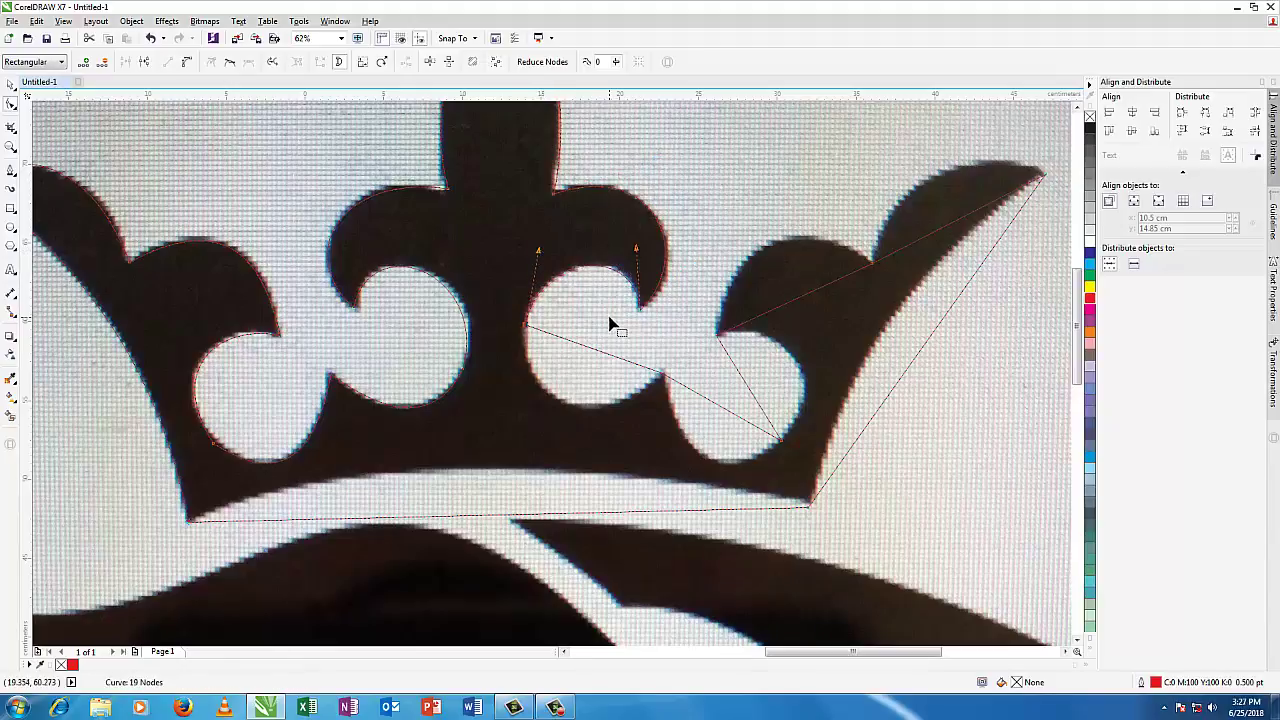
Step: Convert the lower segment of the third round cutout to a curve and adjust its handles to fit the circle
right_click(590, 352)
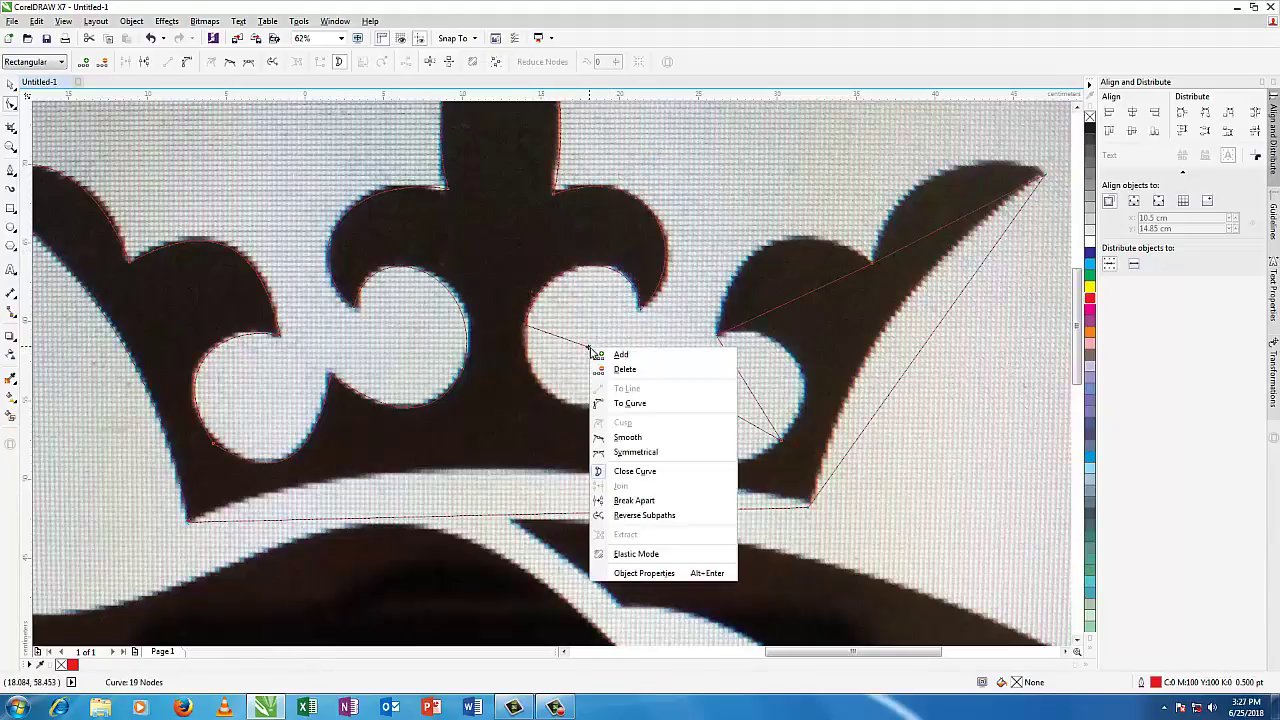
click(620, 406)
drag(593, 354, 569, 407)
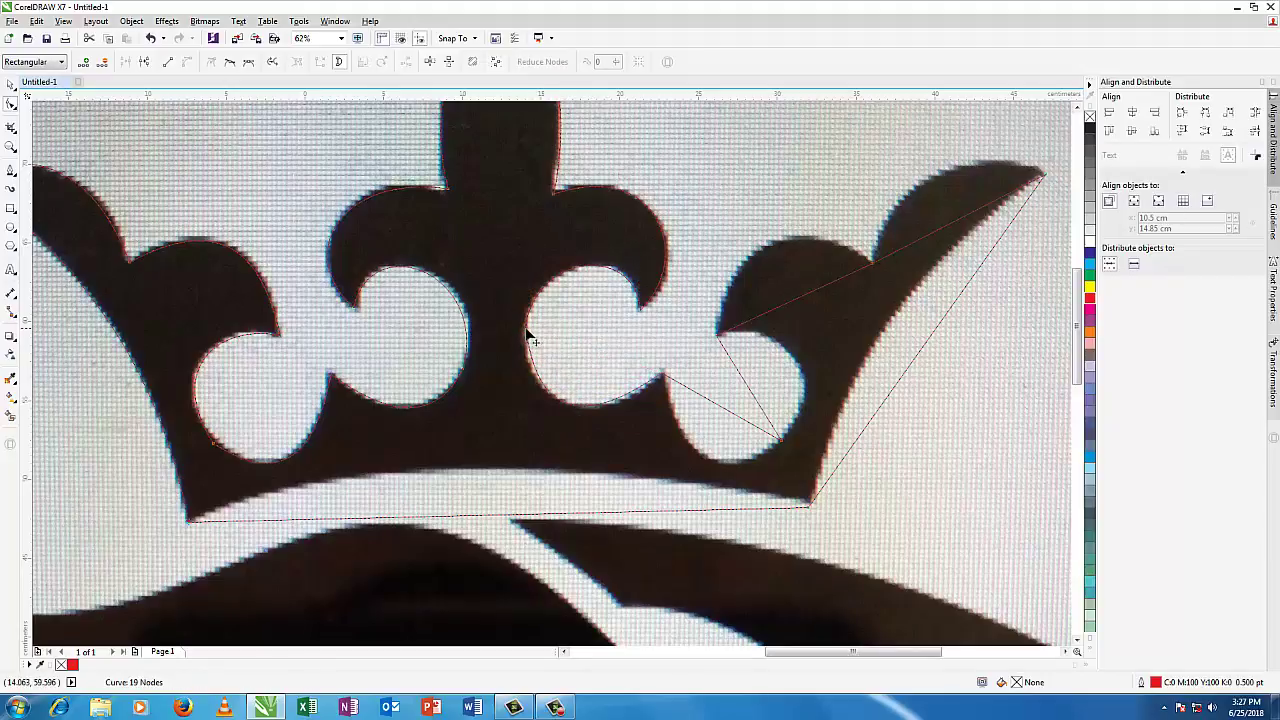
click(527, 332)
drag(538, 421, 610, 430)
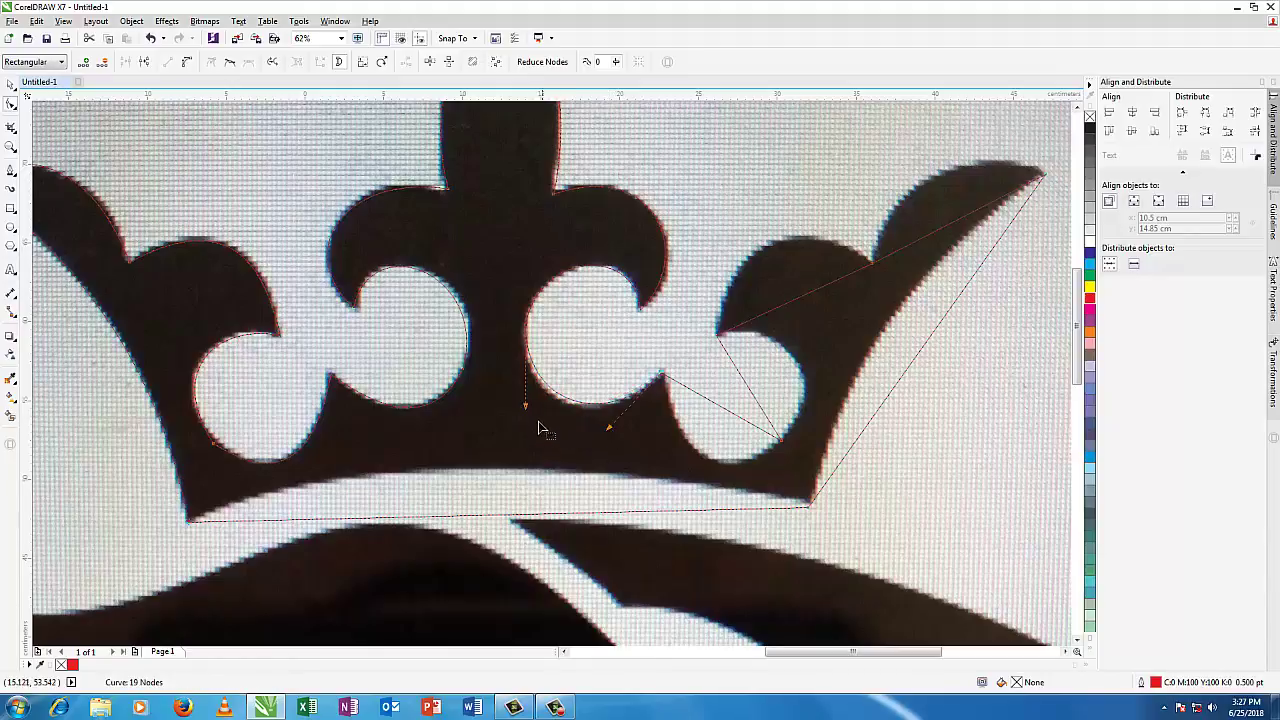
drag(526, 412, 518, 420)
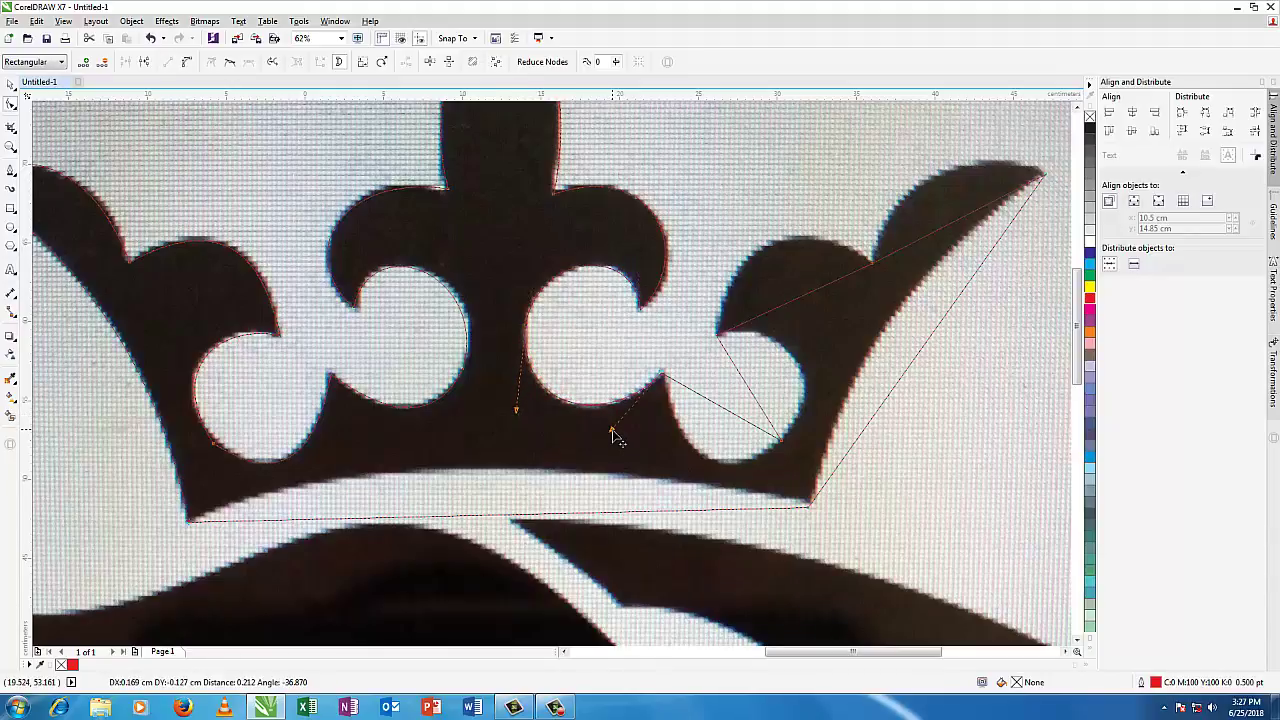
click(608, 428)
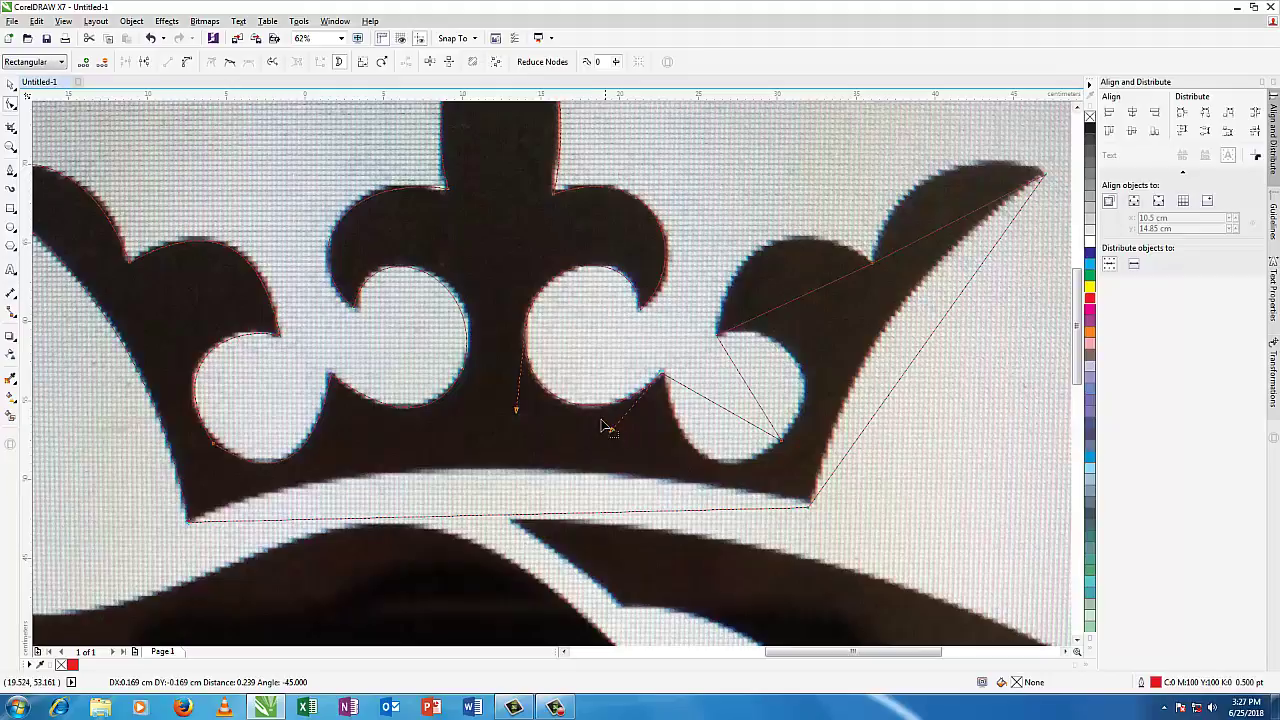
Step: Convert both segments of the crown's rightmost round cutout to curves, bend them around the circle and adjust the upper handles
right_click(721, 410)
click(765, 462)
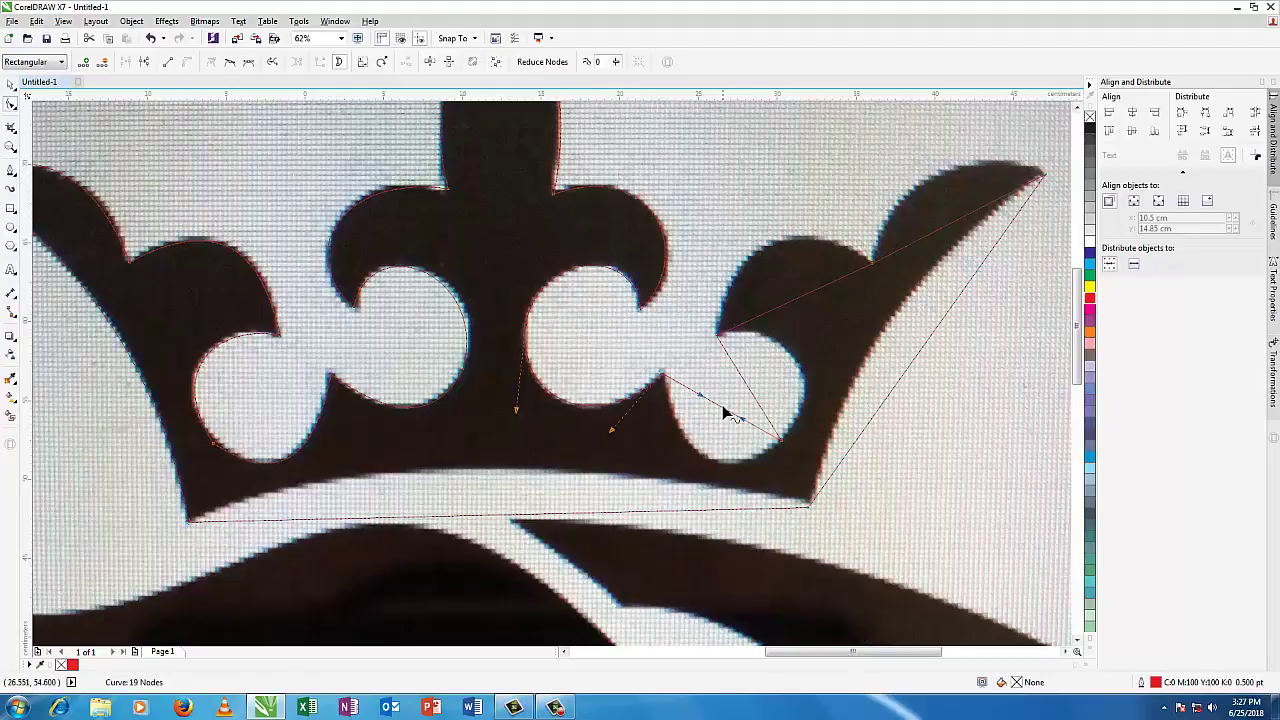
mouse_move(727, 413)
mouse_down()
mouse_move(707, 464)
mouse_move(723, 410)
mouse_up()
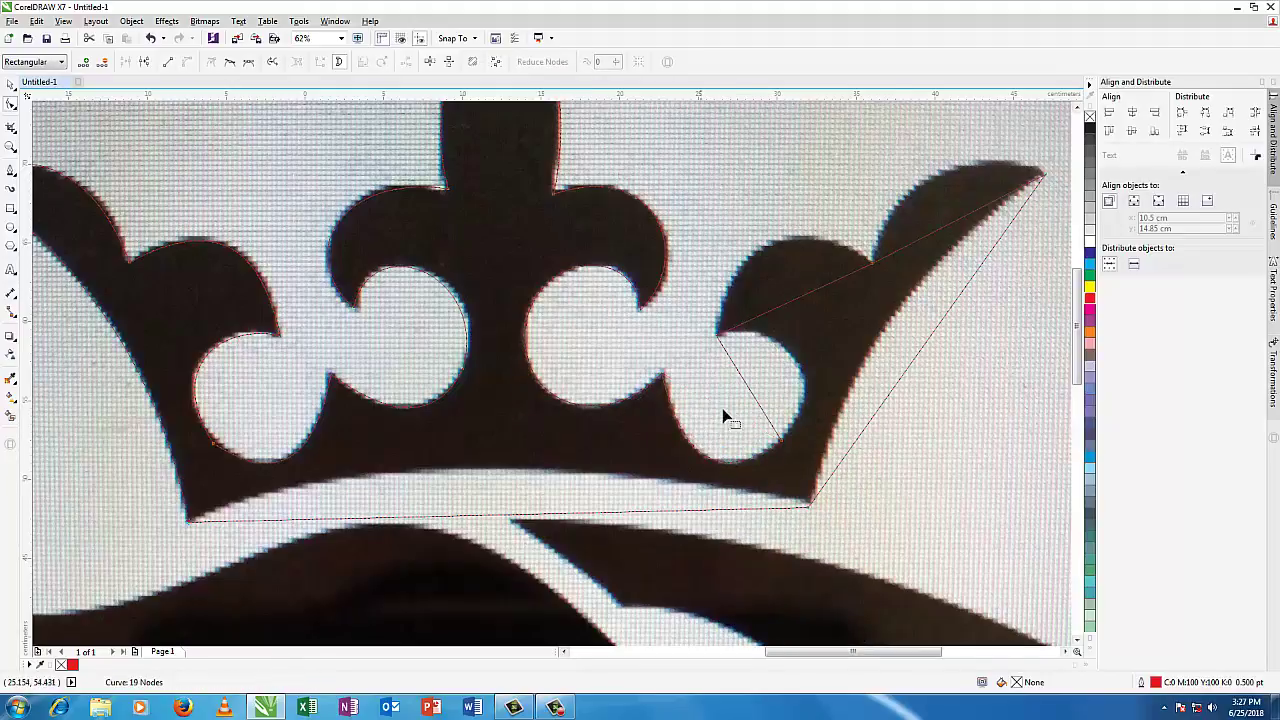
right_click(755, 400)
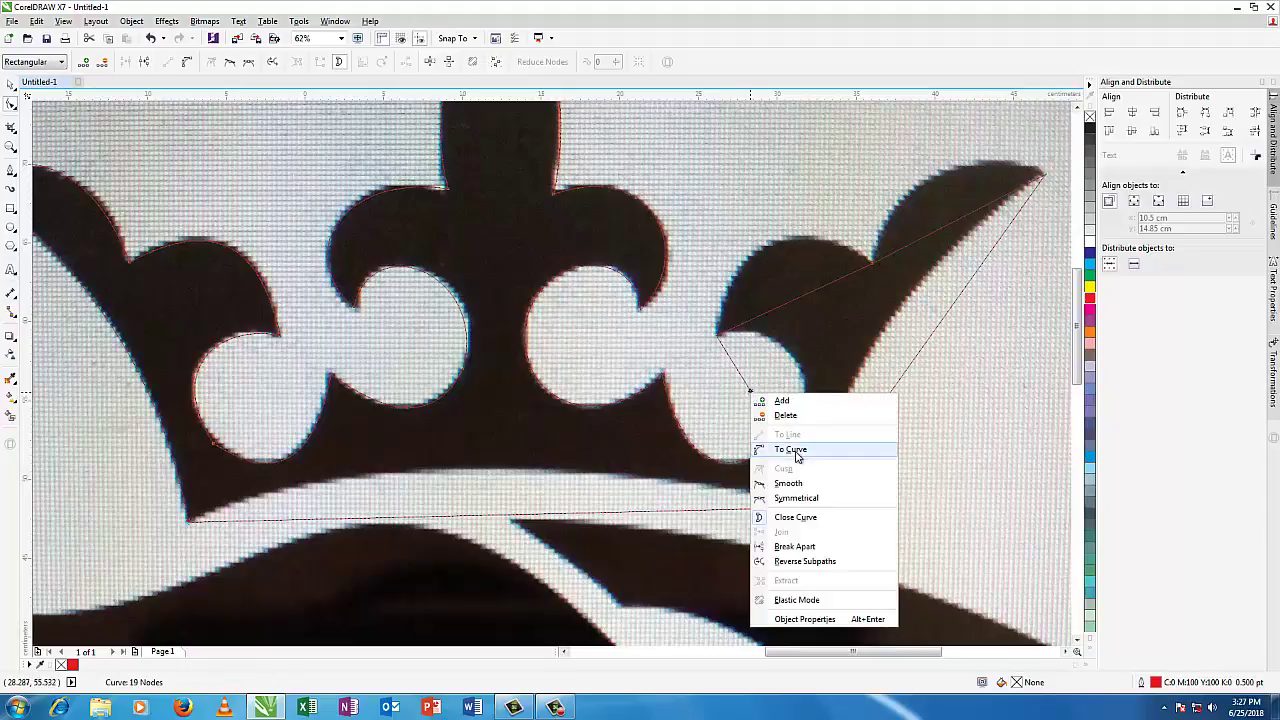
click(776, 449)
drag(757, 403, 837, 374)
click(788, 451)
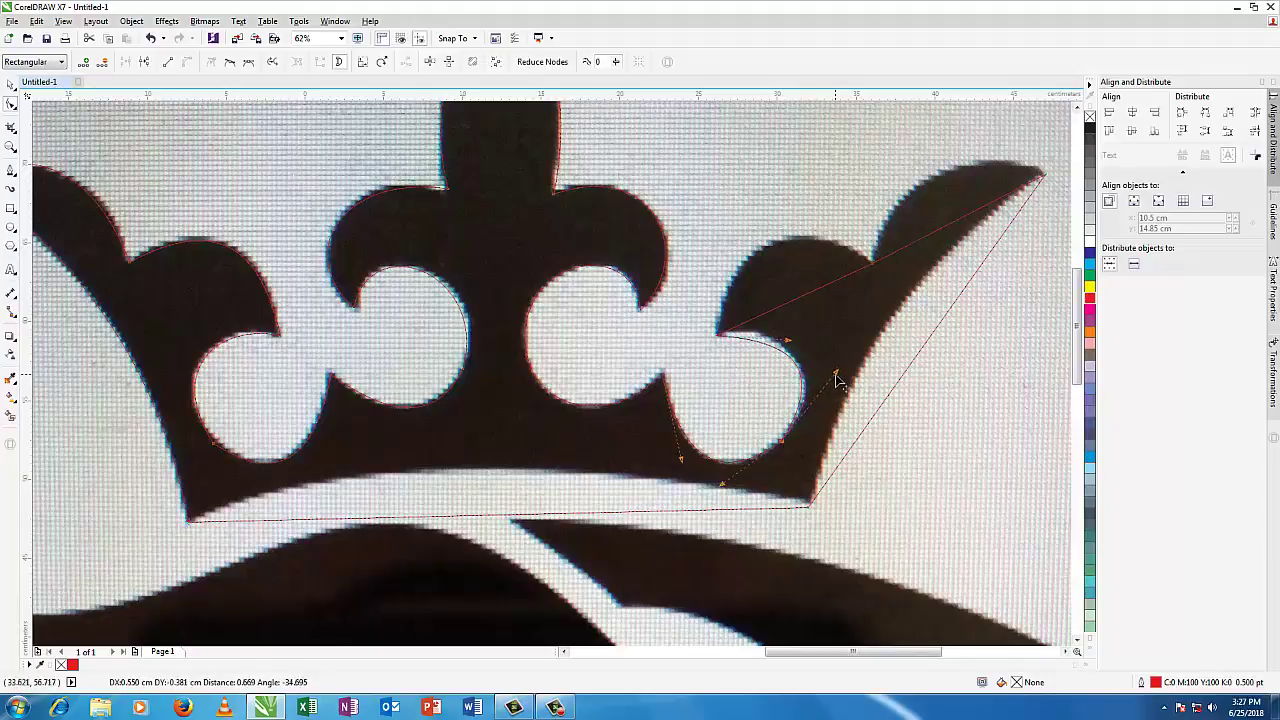
click(786, 343)
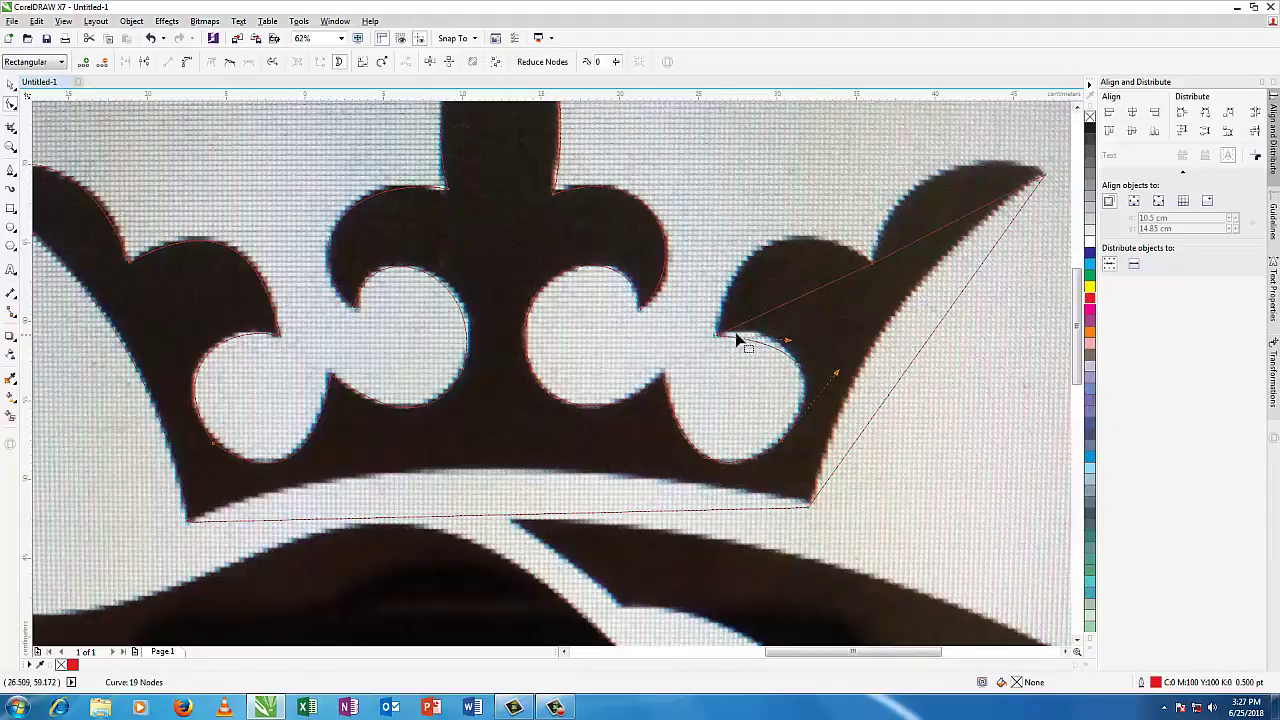
drag(788, 343, 783, 325)
Step: Convert the upper segment of the lobe above the rightmost cutout to a curve and shape it with its handles
right_click(817, 295)
click(852, 343)
drag(818, 291, 777, 199)
click(869, 266)
drag(733, 270, 730, 266)
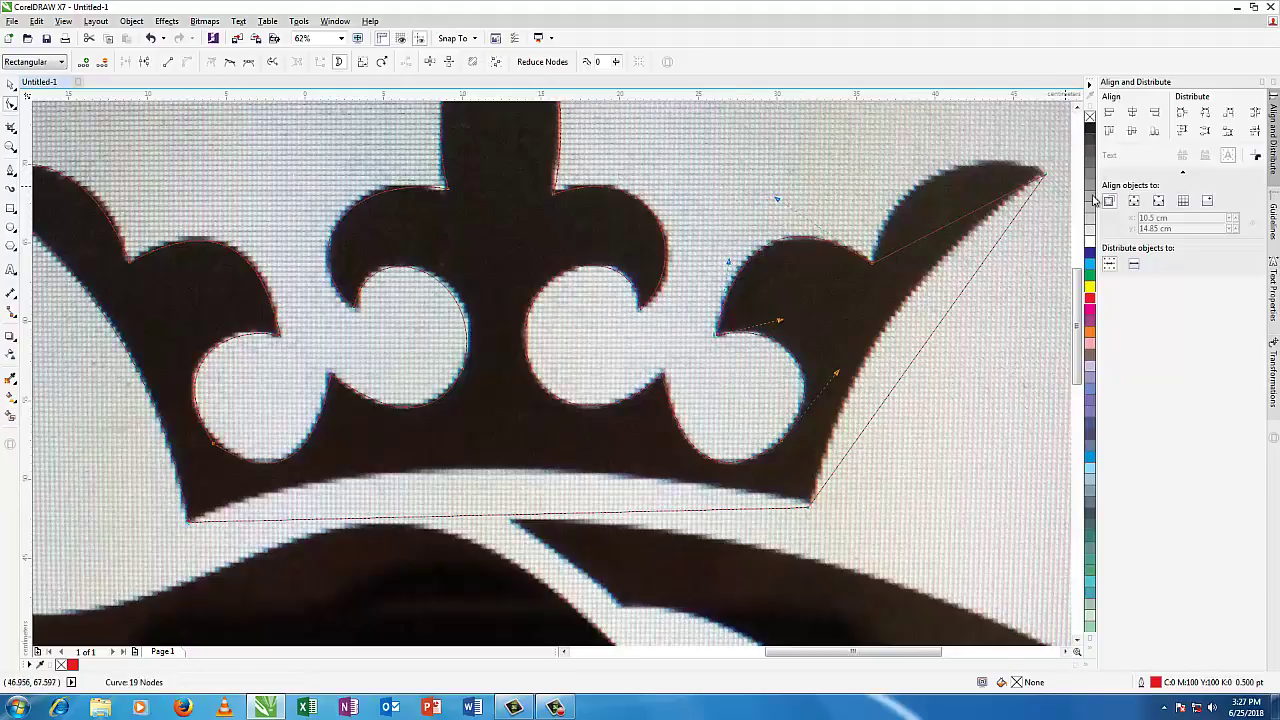
Step: Convert the upper edge of the crown's right tip and its outer right side to curves and bend them to the image
right_click(955, 231)
click(963, 278)
drag(955, 231, 933, 190)
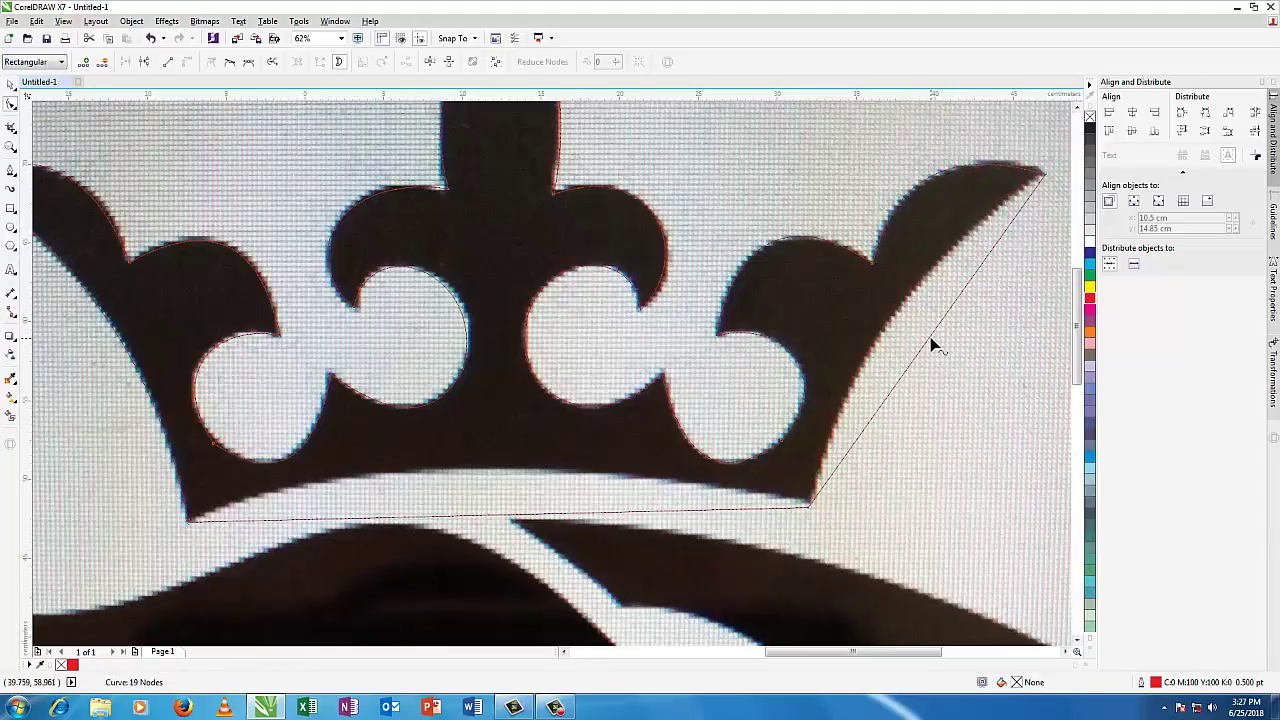
right_click(930, 343)
click(972, 390)
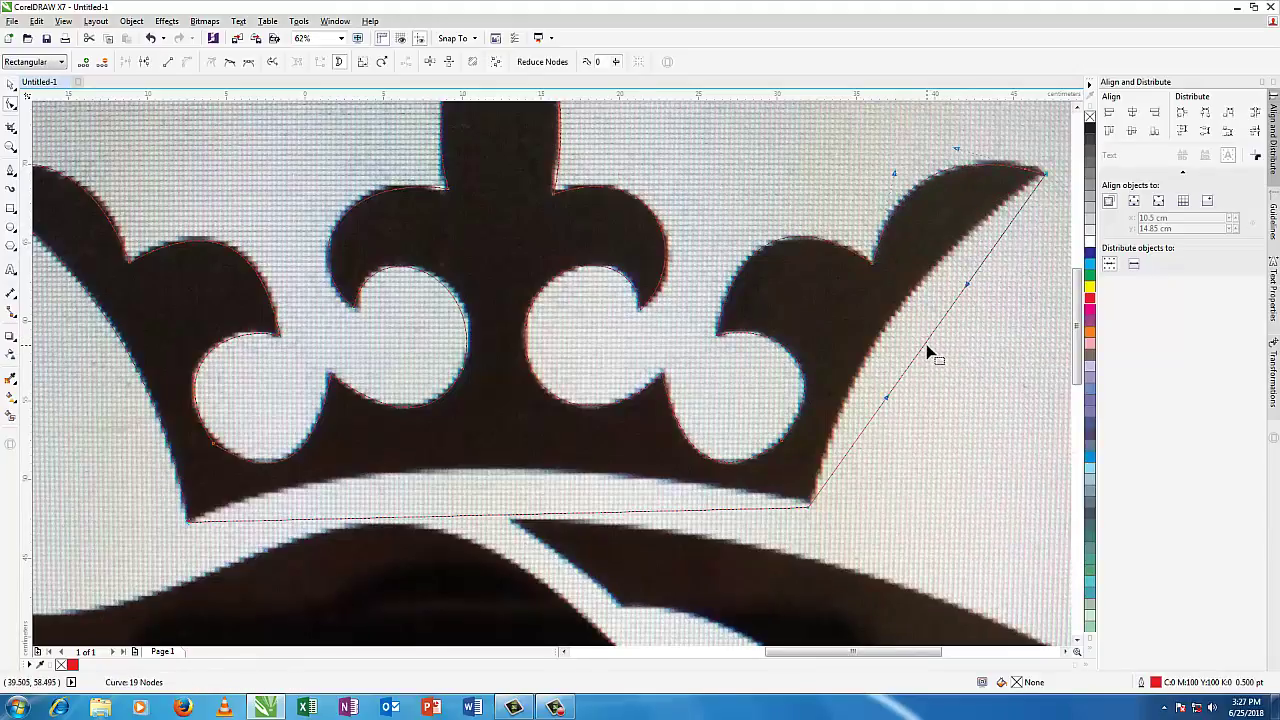
drag(929, 354, 903, 320)
Step: Convert the crown's straight bottom segment to a curve and bend it up along the base's arched edge
scroll(1083, 320, down, 3)
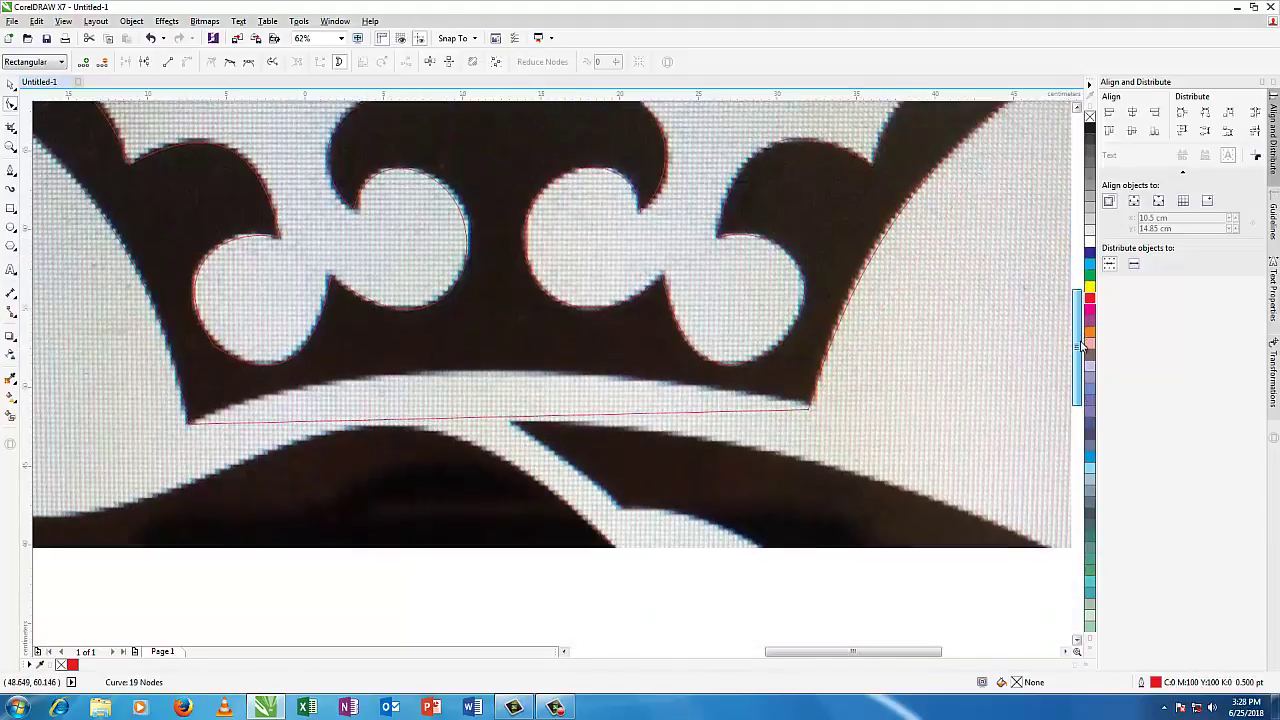
right_click(470, 356)
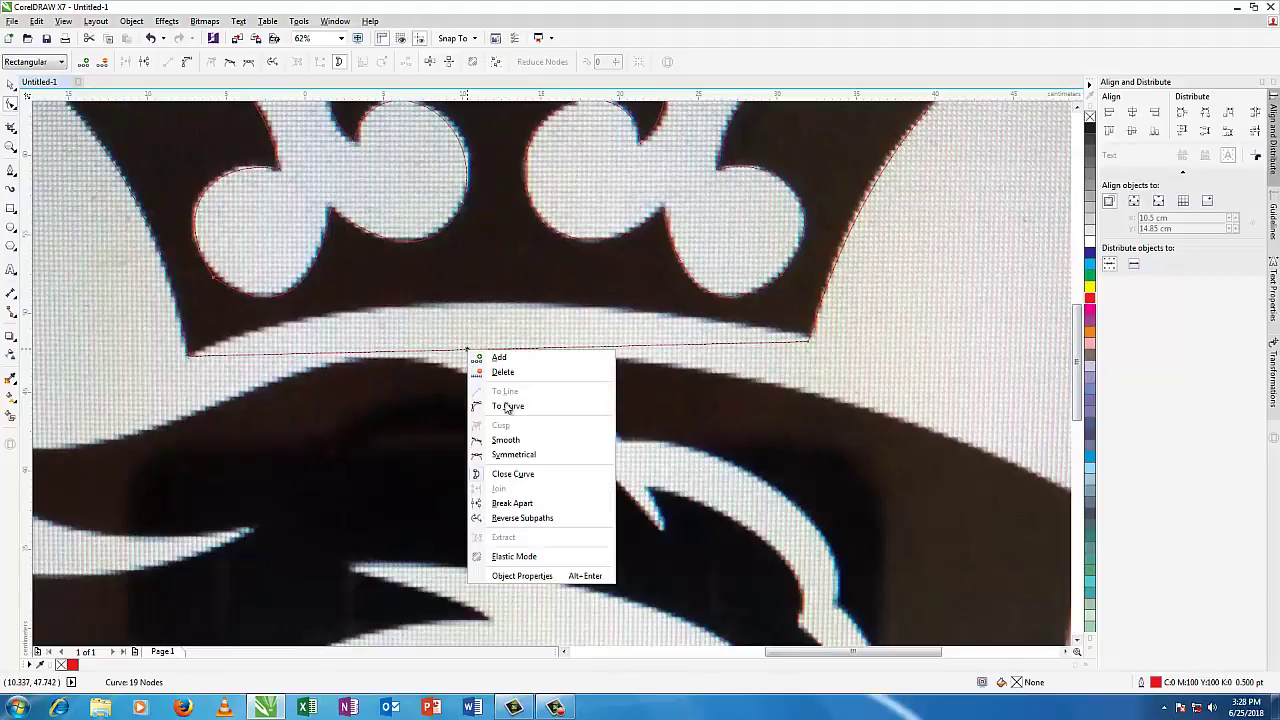
click(506, 408)
drag(480, 355, 468, 308)
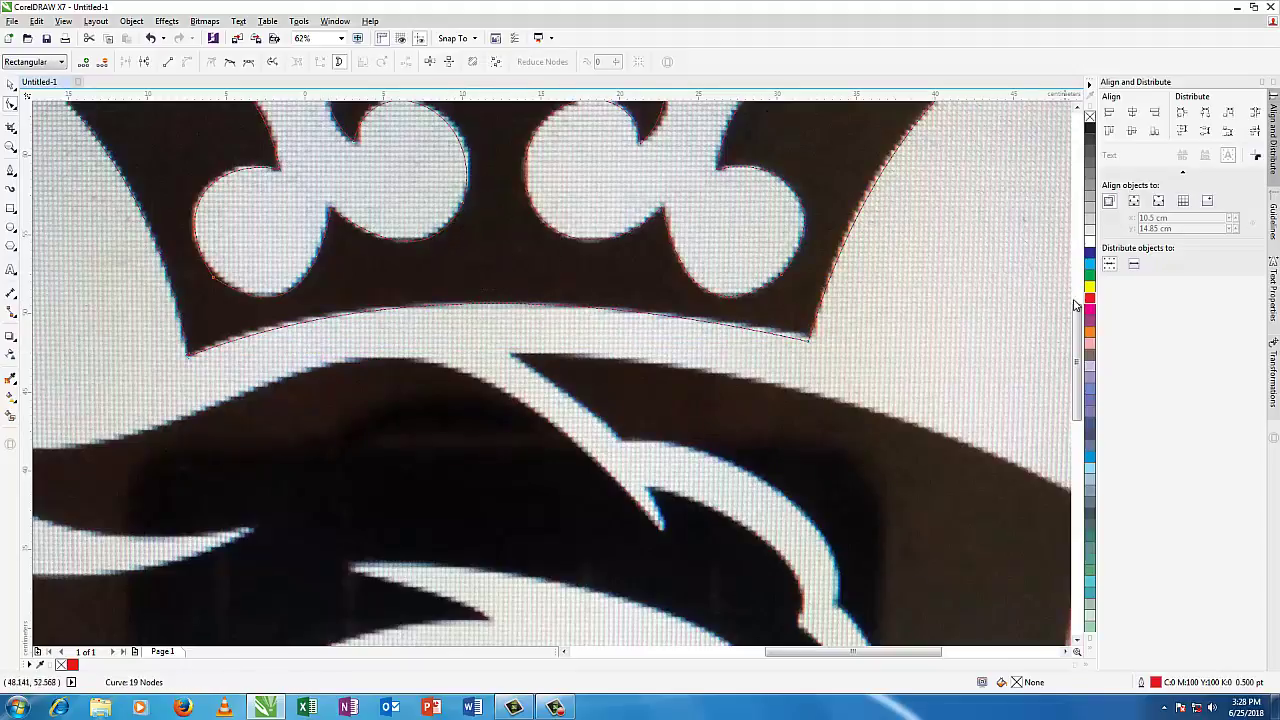
Step: Refine the handles of the second round cutout's upper curve so it follows the circle more closely
scroll(1075, 305, up, 3)
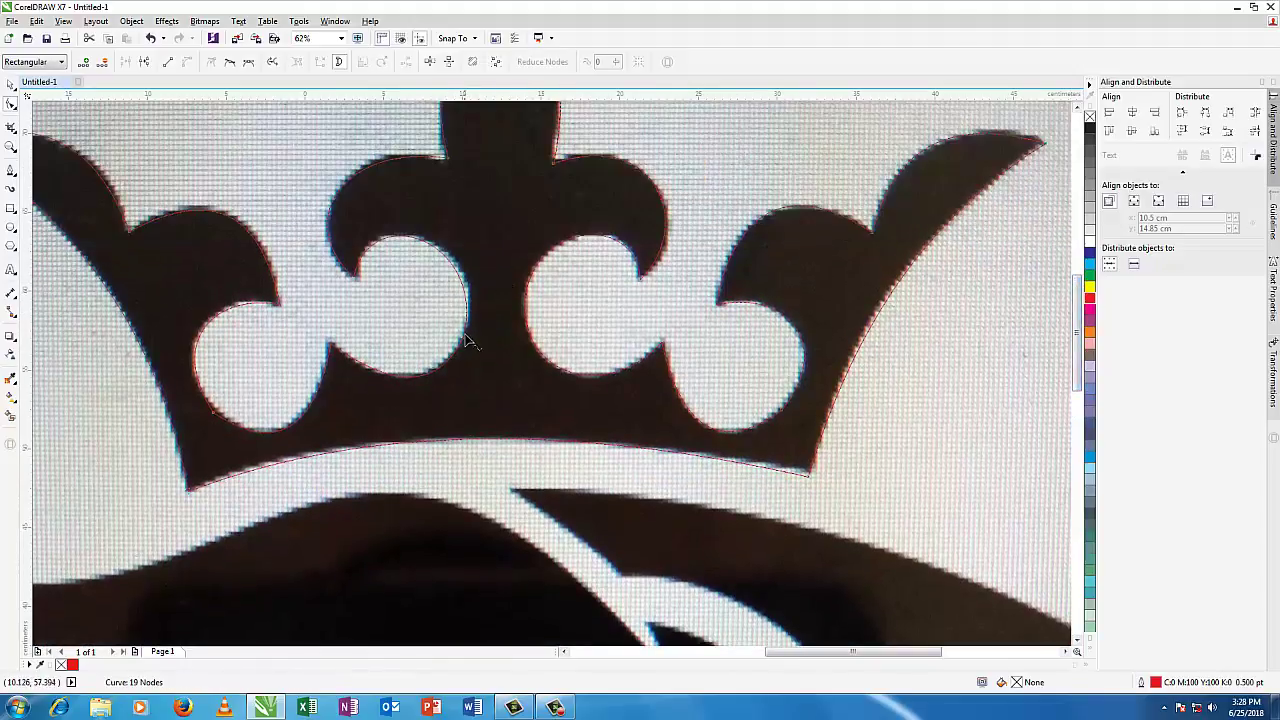
click(466, 341)
drag(488, 246, 501, 245)
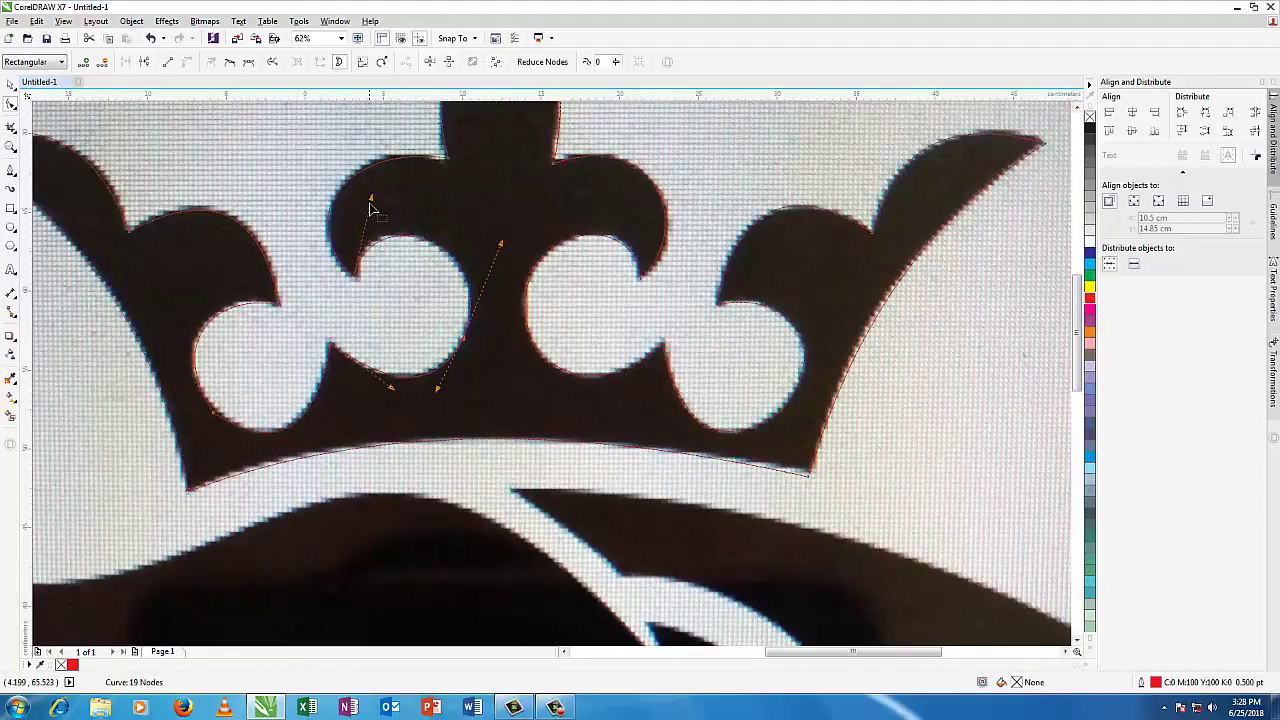
drag(370, 202, 370, 204)
Step: Draw a closed six-node outline with straight segments around the dark shape between the crown's base and the lion's brow
scroll(575, 285, down, 2)
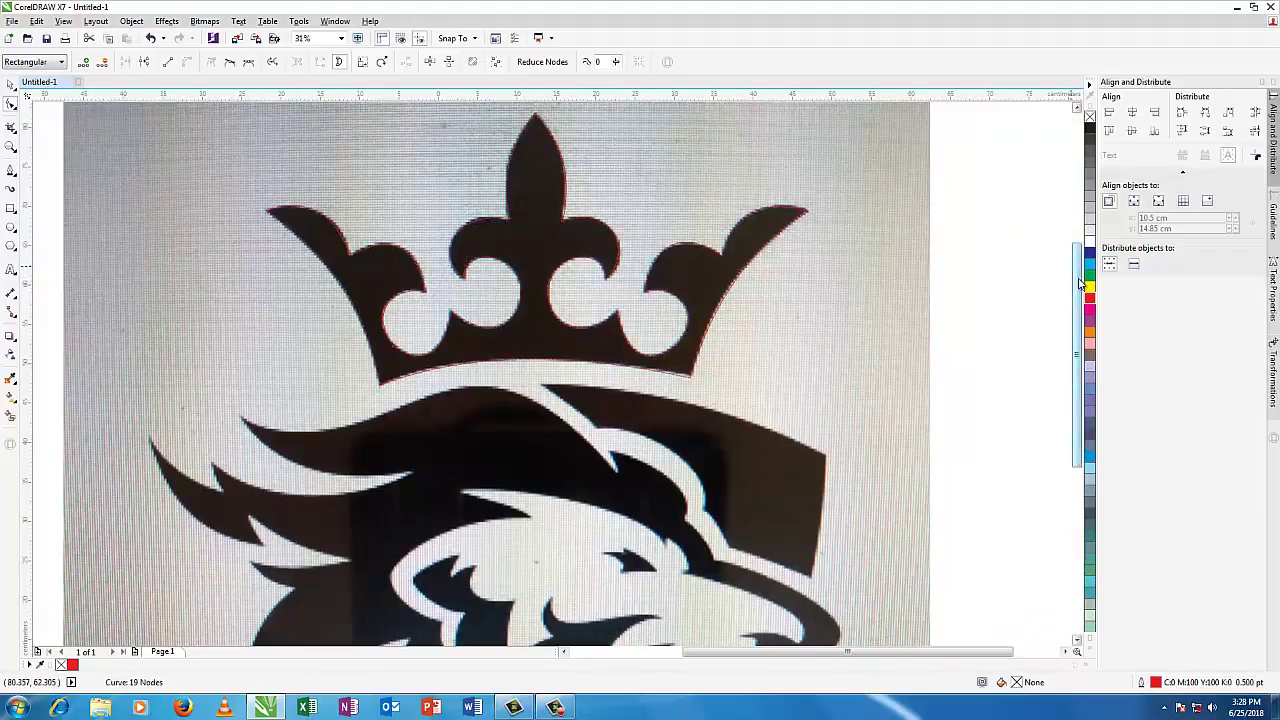
drag(1076, 275, 1076, 330)
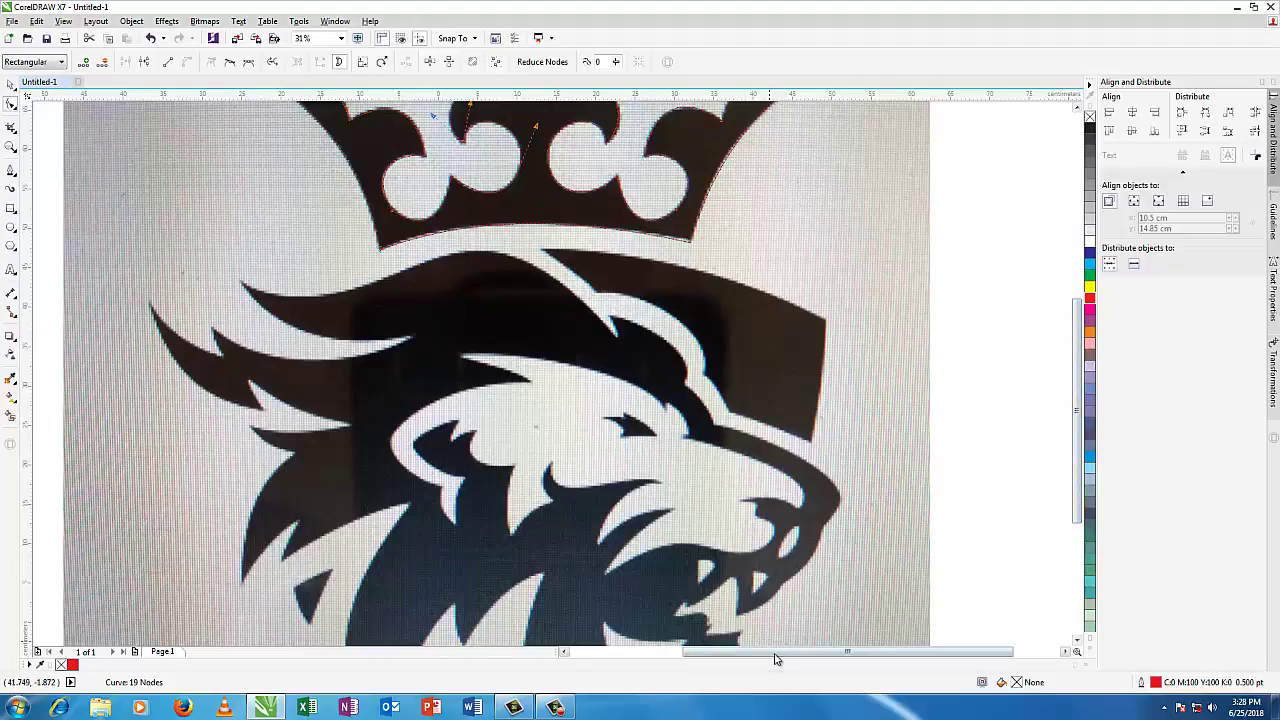
drag(774, 653, 732, 655)
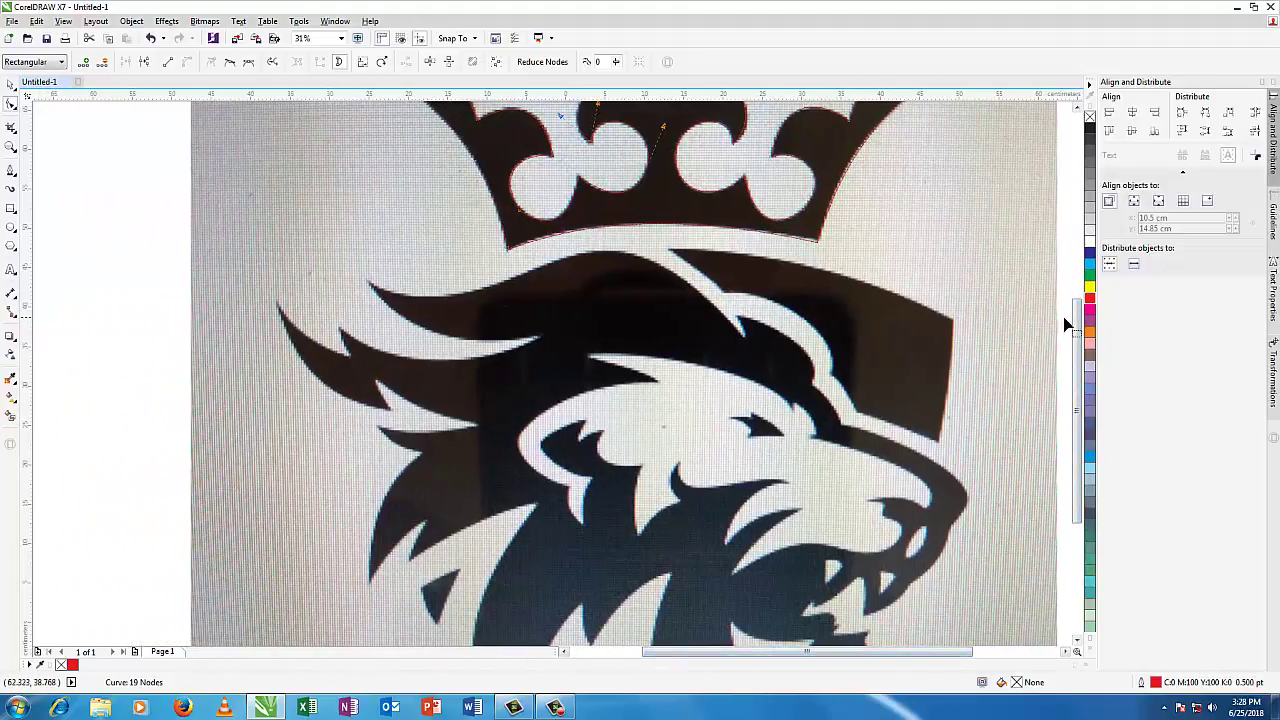
drag(1077, 314, 1080, 340)
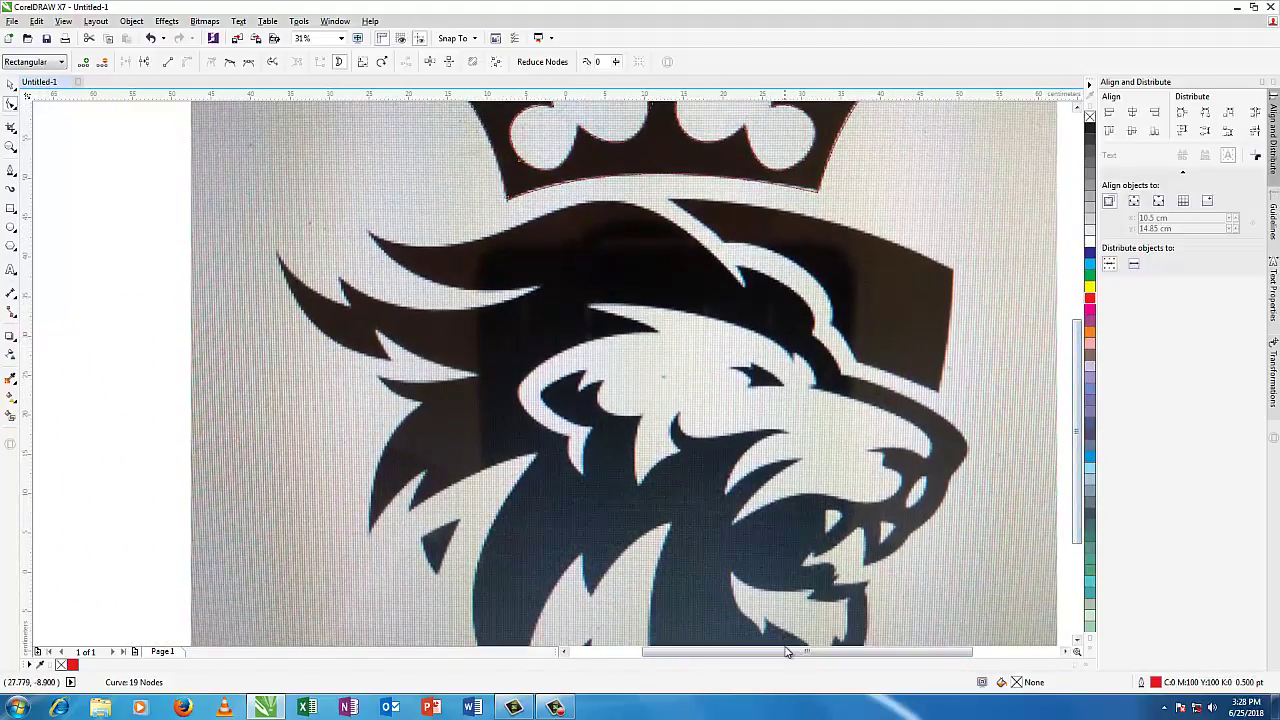
drag(789, 651, 802, 651)
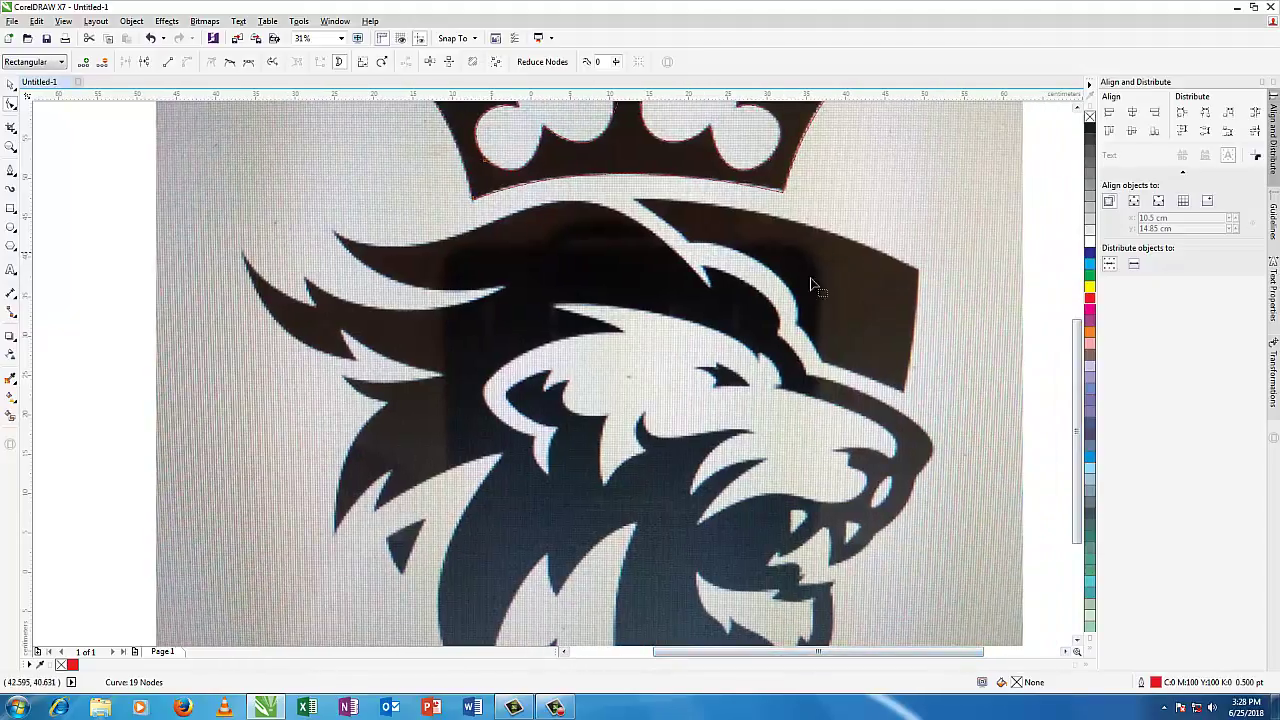
click(12, 173)
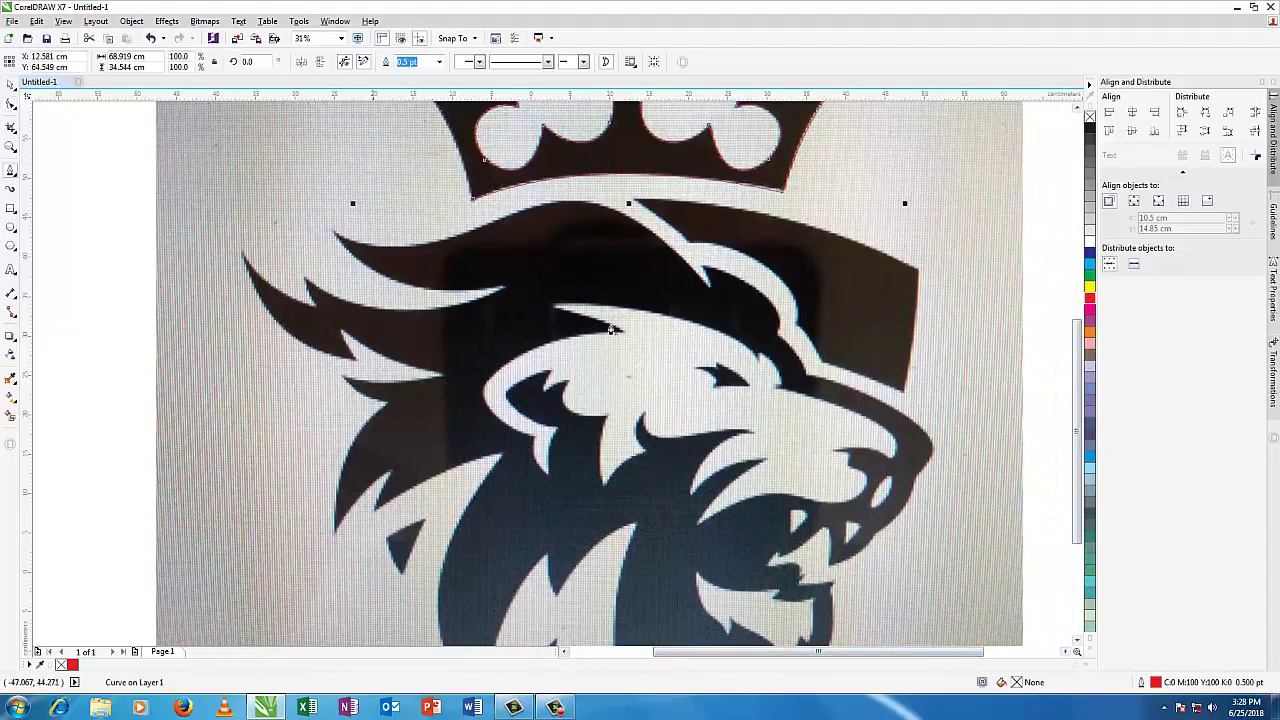
click(903, 397)
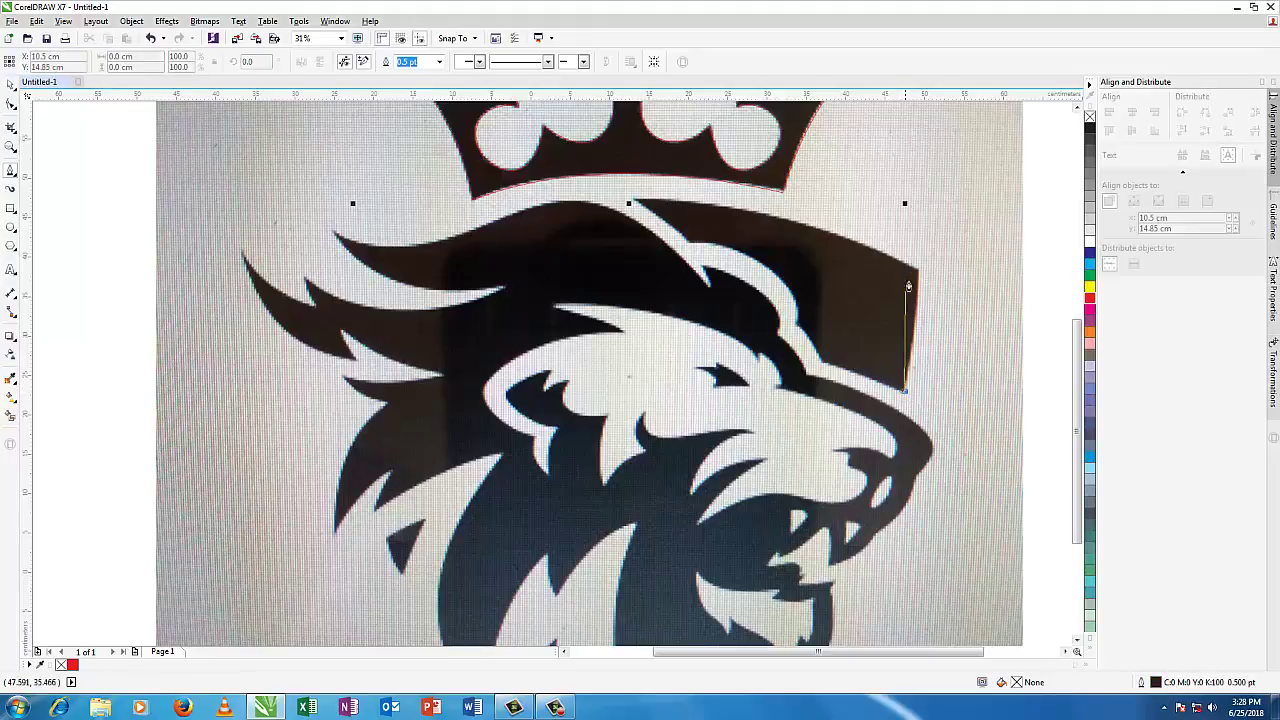
click(919, 268)
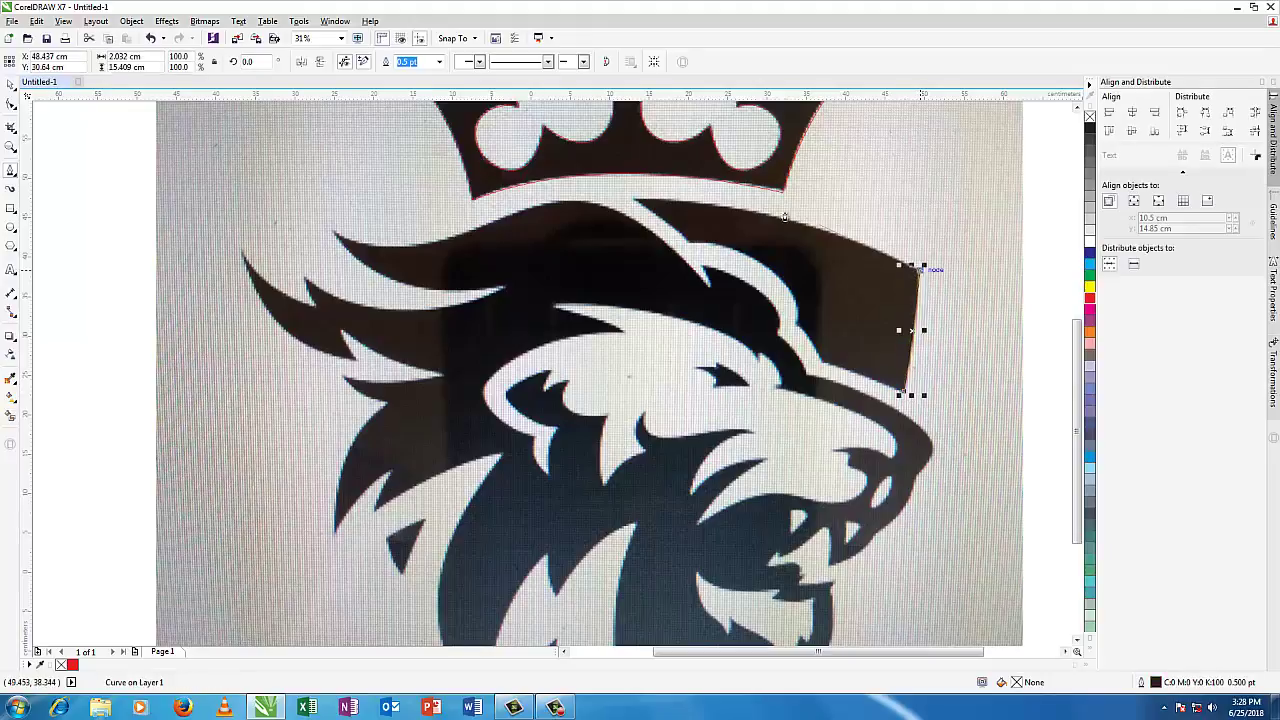
click(635, 201)
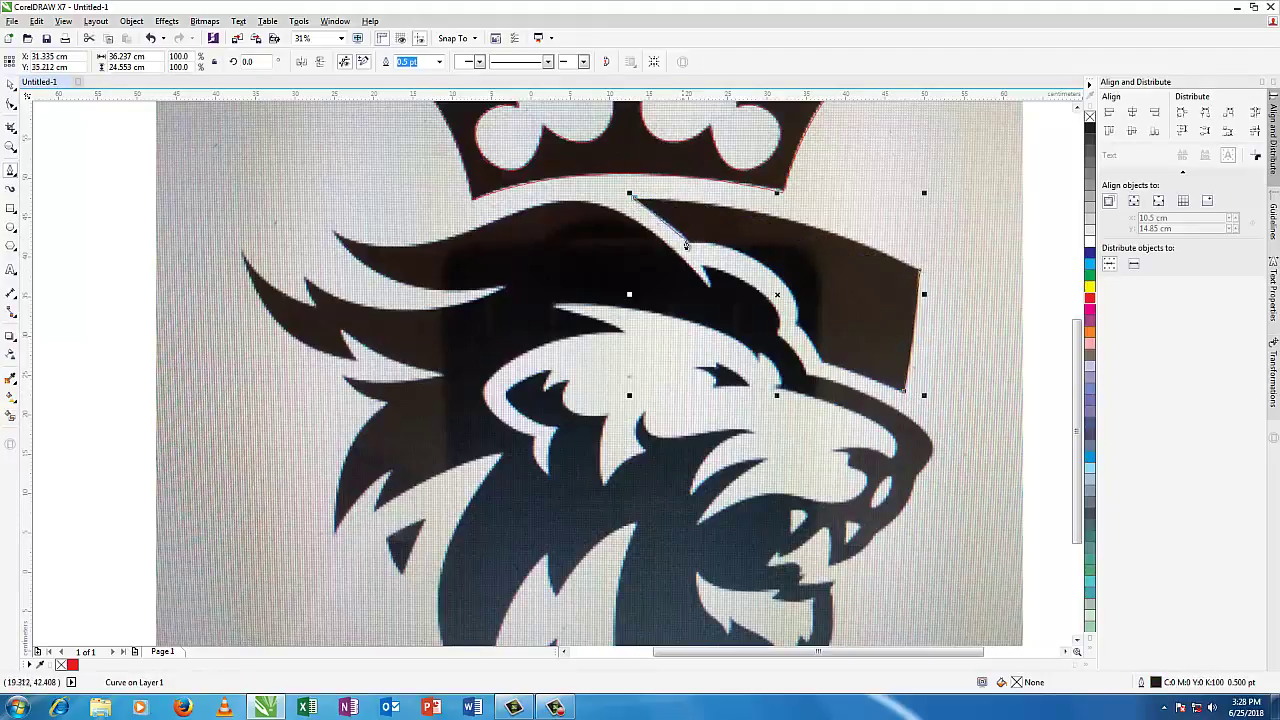
click(689, 246)
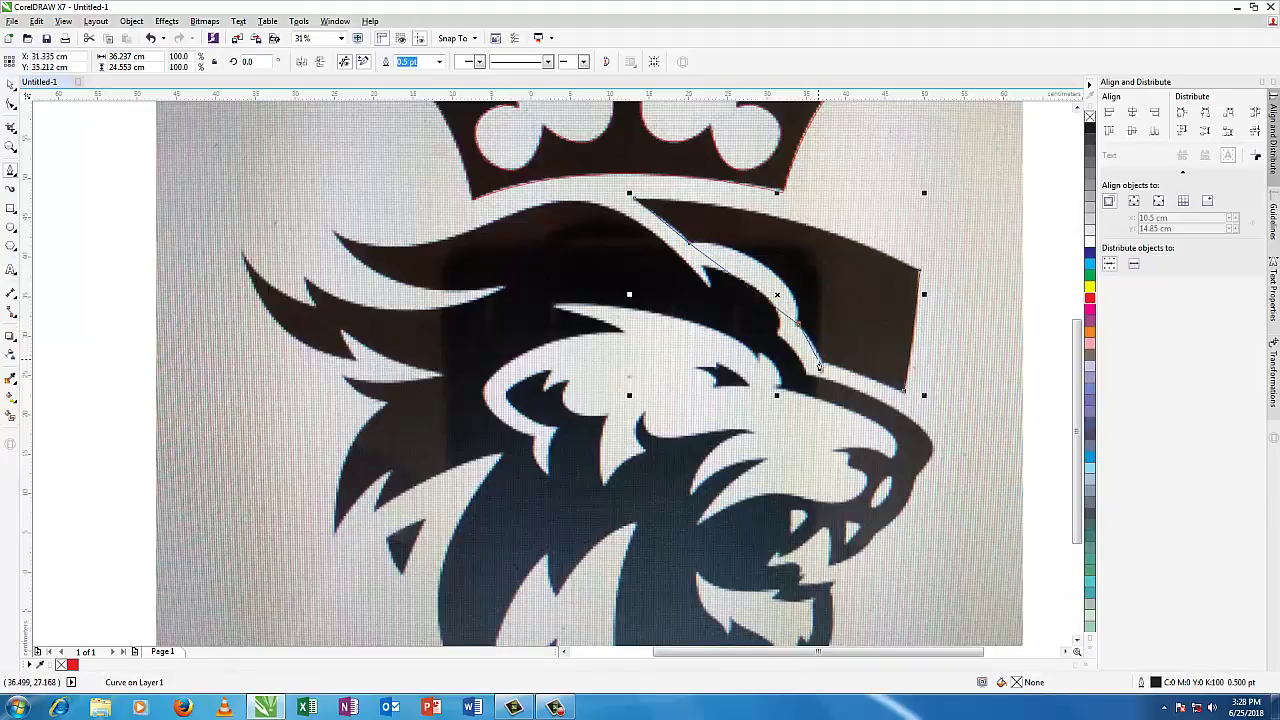
click(820, 368)
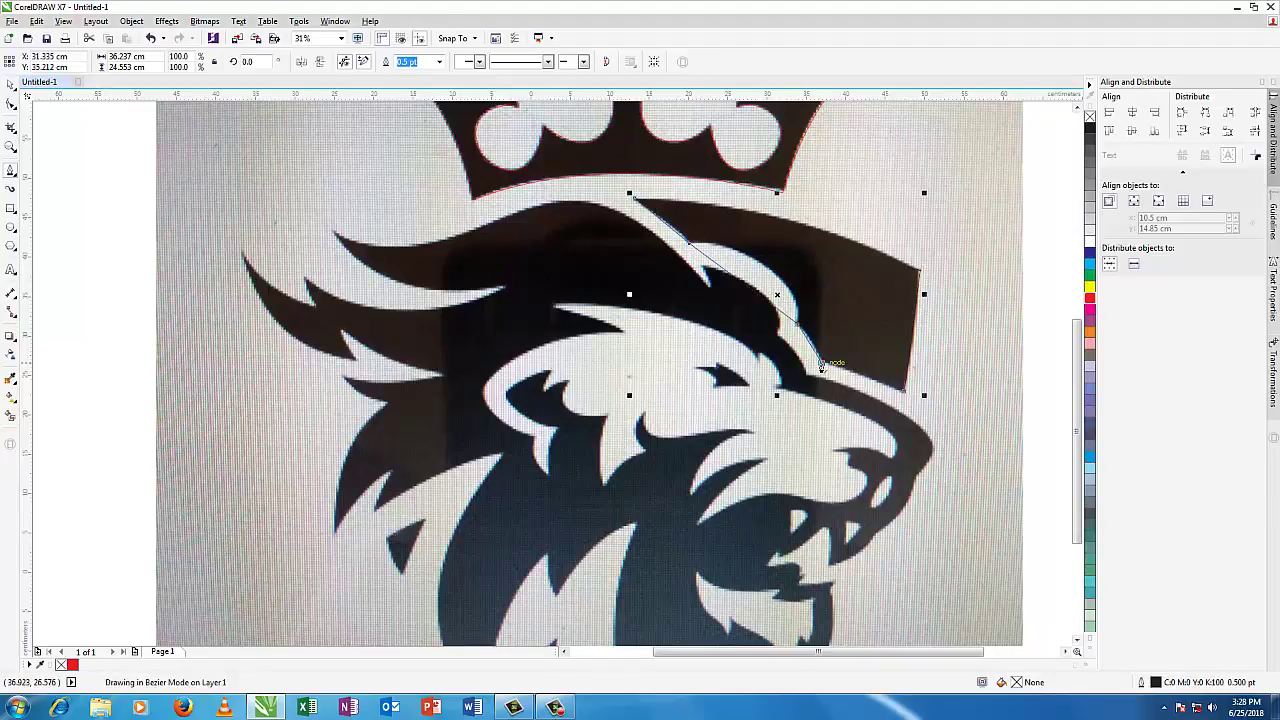
click(903, 393)
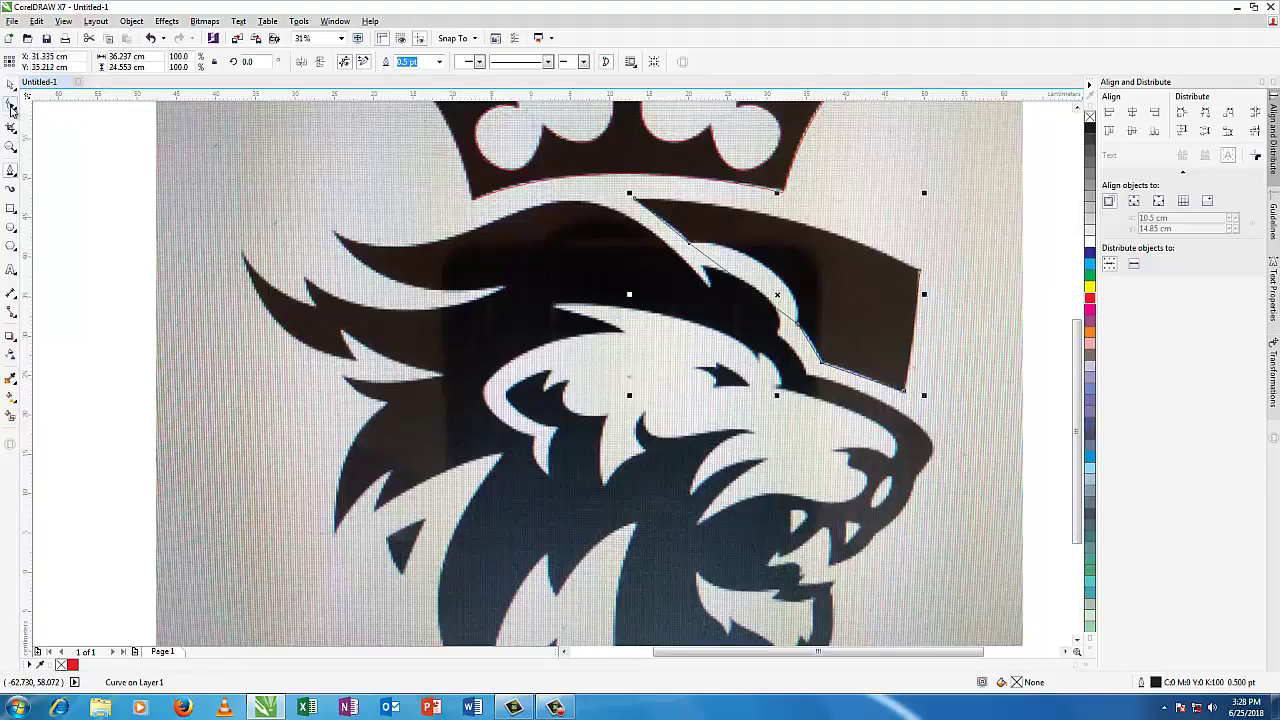
Step: Convert the outline's segment above the brow to a curve and shape its handles along the white band's rounded edge
click(11, 105)
right_click(743, 289)
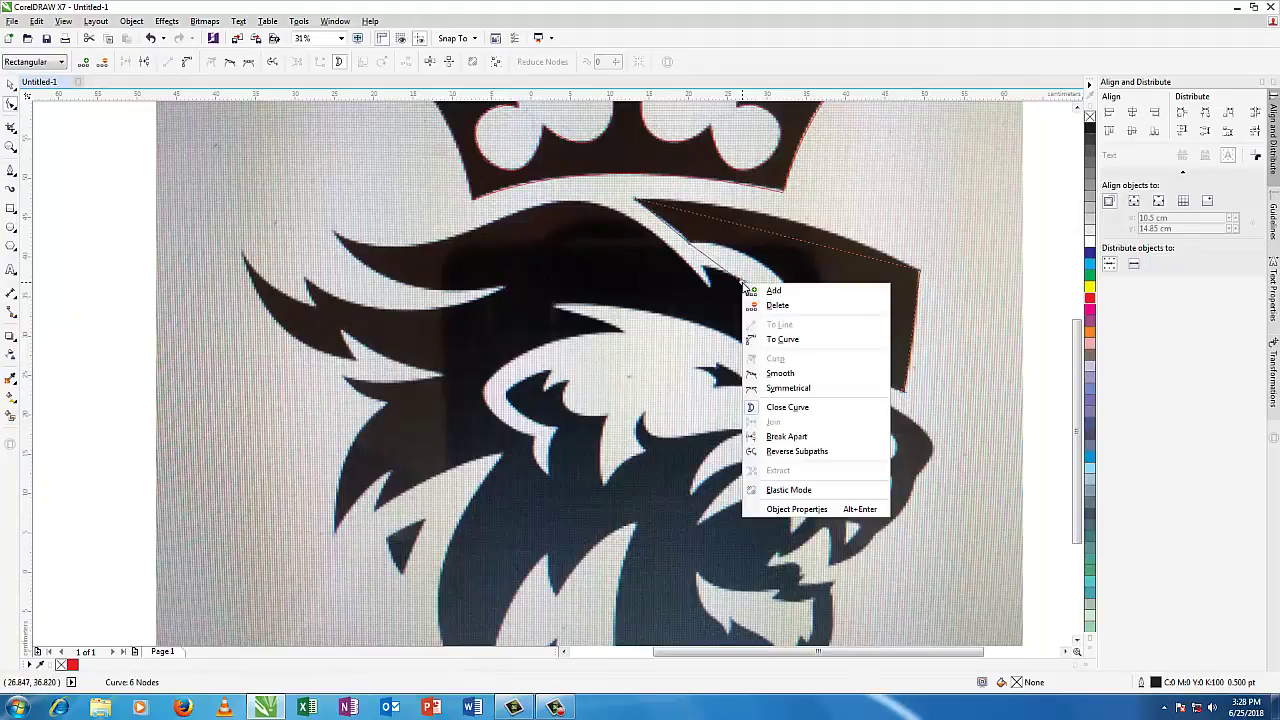
click(776, 323)
mouse_move(757, 296)
mouse_down()
mouse_move(766, 275)
mouse_move(778, 287)
mouse_up()
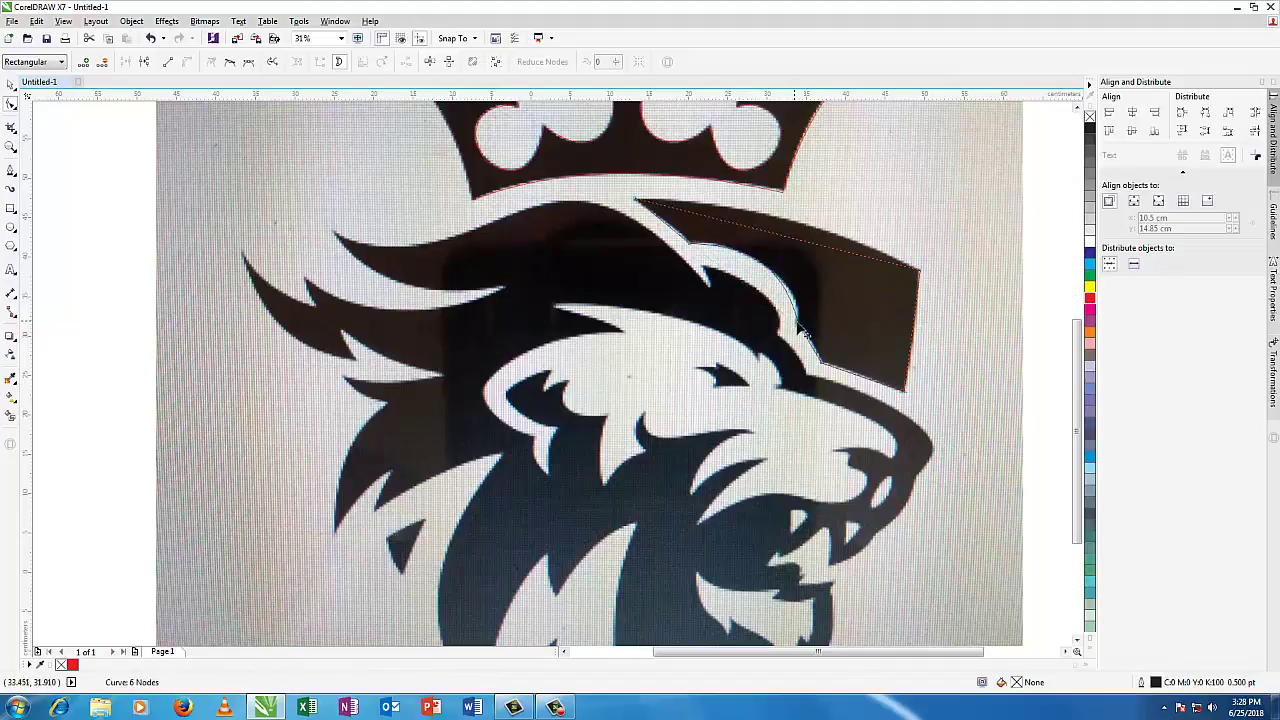
click(799, 326)
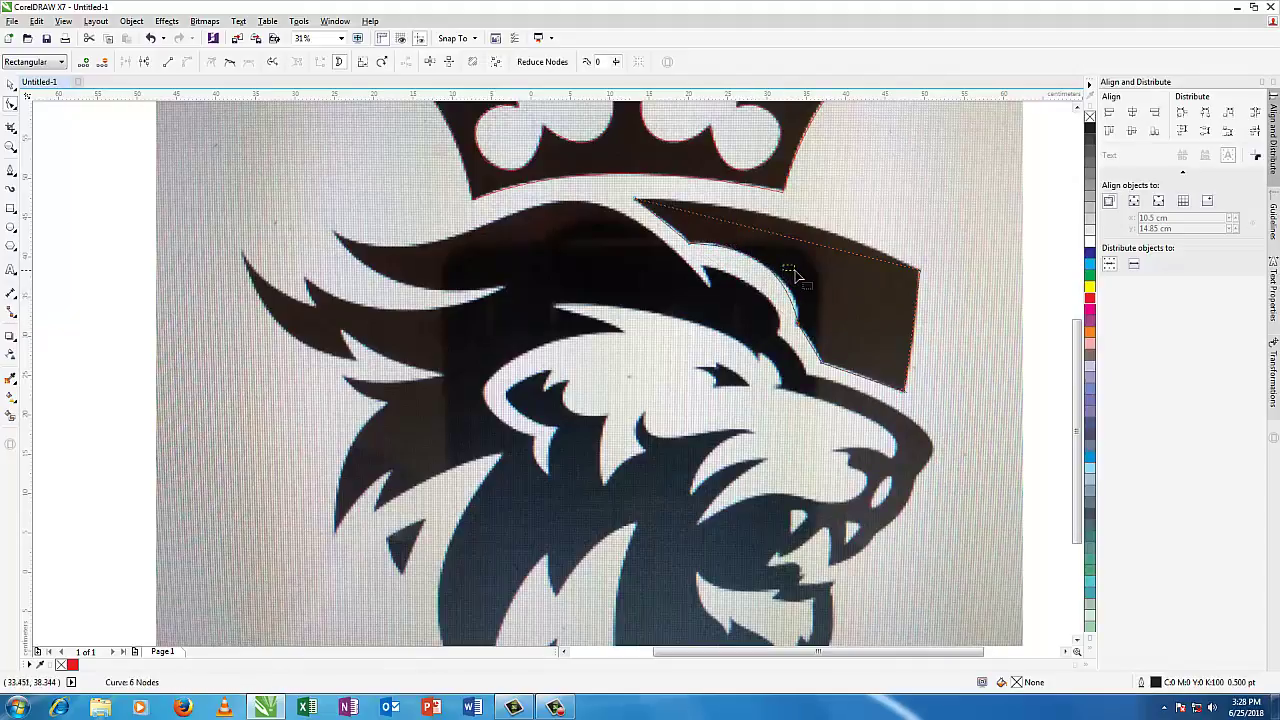
click(795, 285)
drag(784, 268, 800, 280)
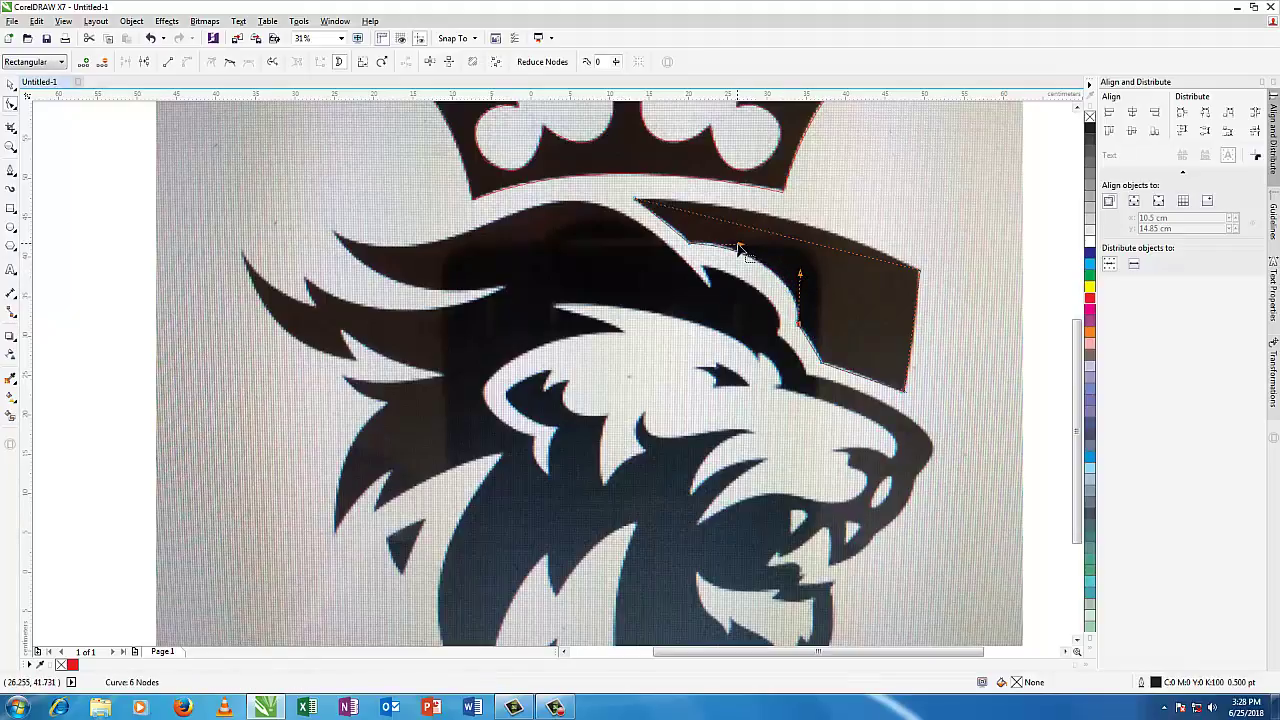
drag(733, 245, 703, 245)
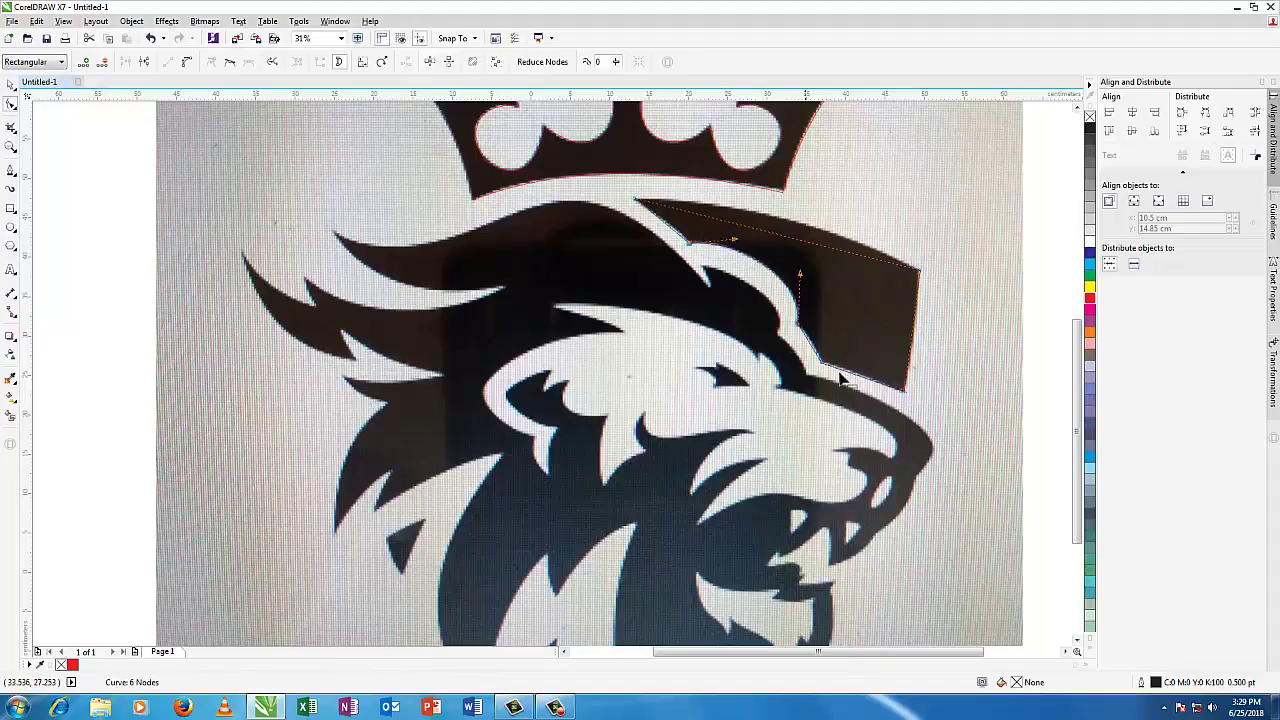
Step: Convert the short segment between the brow curve and the snout to a curve and bend it to the image
scroll(822, 371, up, 1)
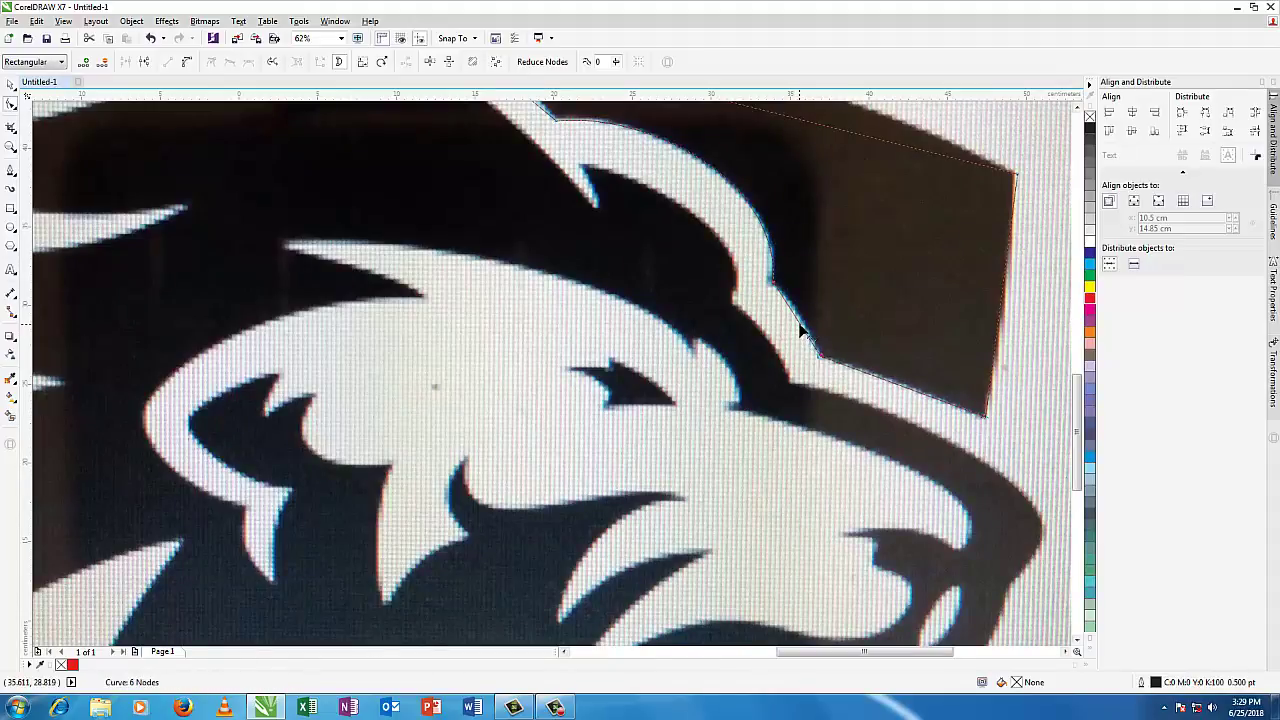
right_click(800, 330)
click(835, 381)
drag(800, 330, 810, 328)
Step: Convert the dark shape's long top segment to a curve and bend it up along the edge beneath the crown
scroll(866, 334, down, 2)
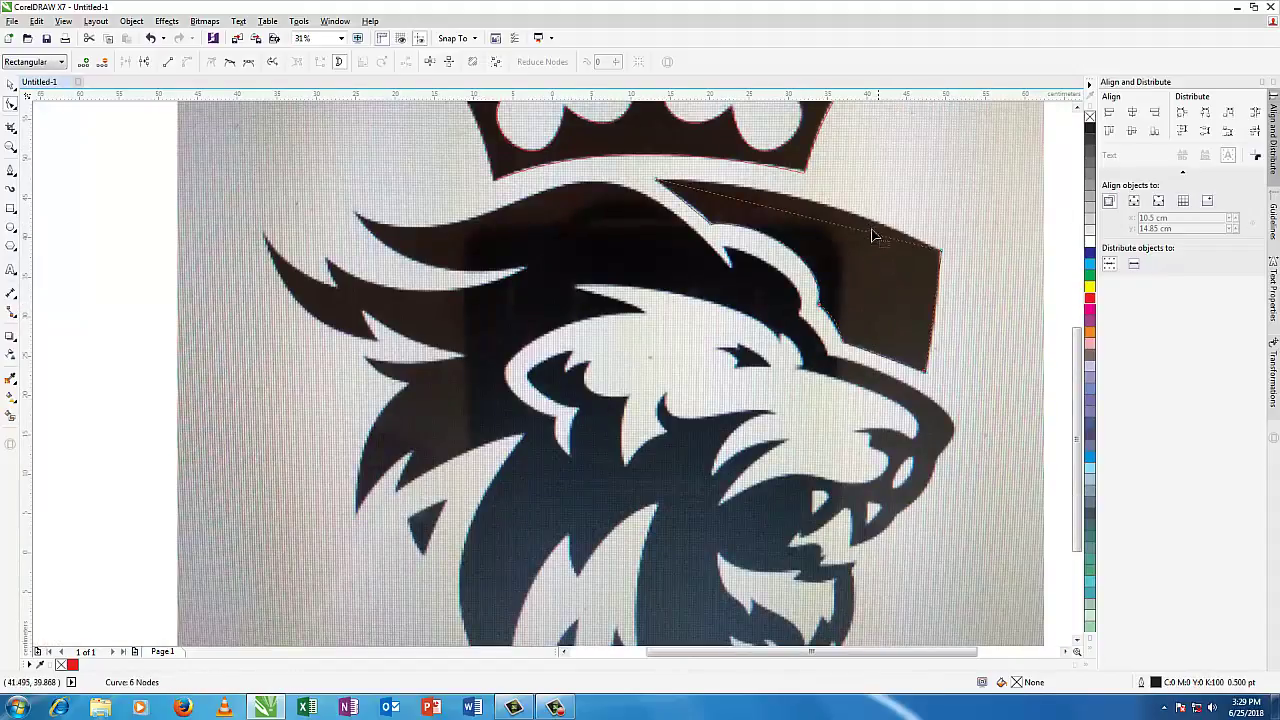
right_click(808, 223)
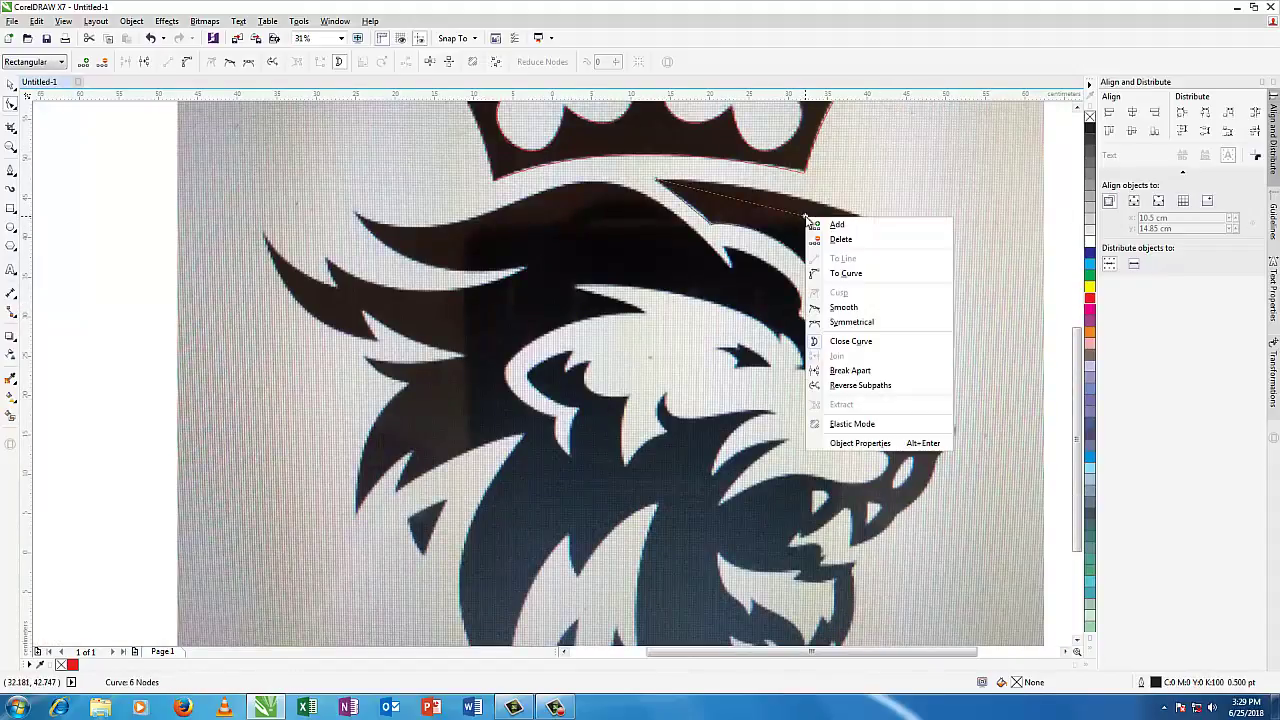
click(846, 275)
drag(808, 223, 813, 206)
Step: Start a new outline on the mane below the ear, placing corner nodes at the tips and notches of the lower locks
scroll(951, 272, down, 2)
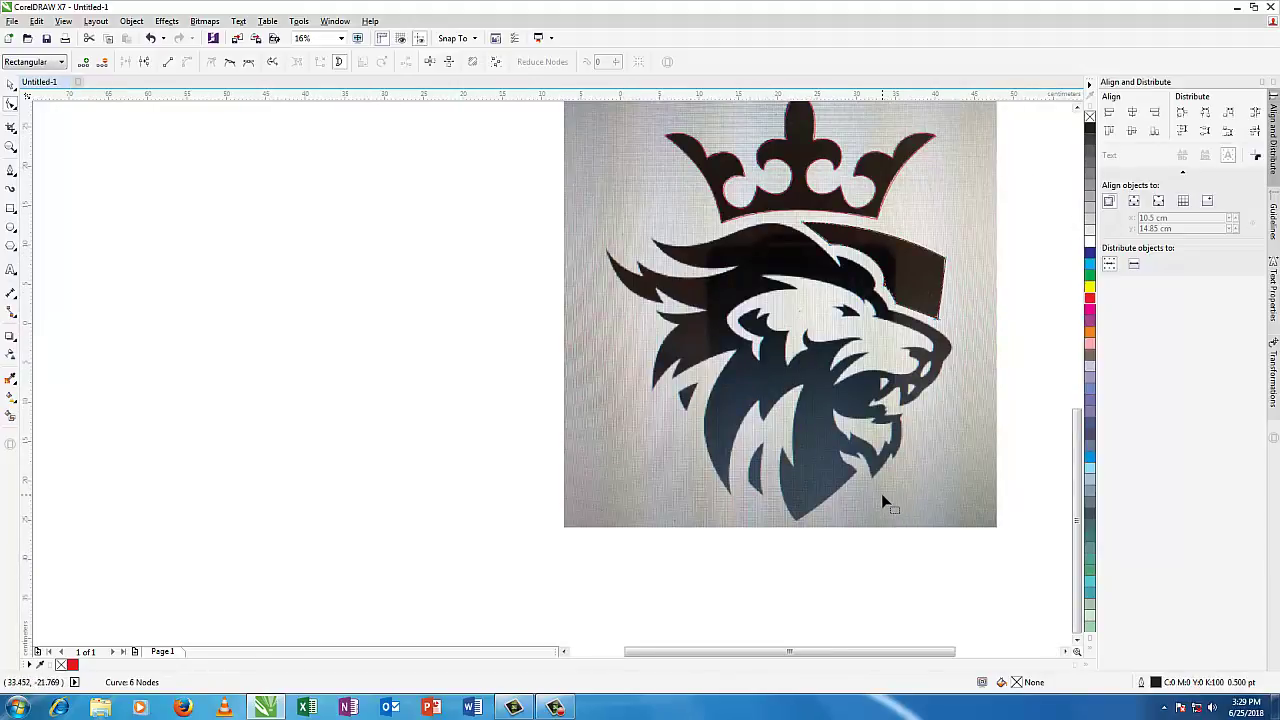
scroll(881, 493, up, 2)
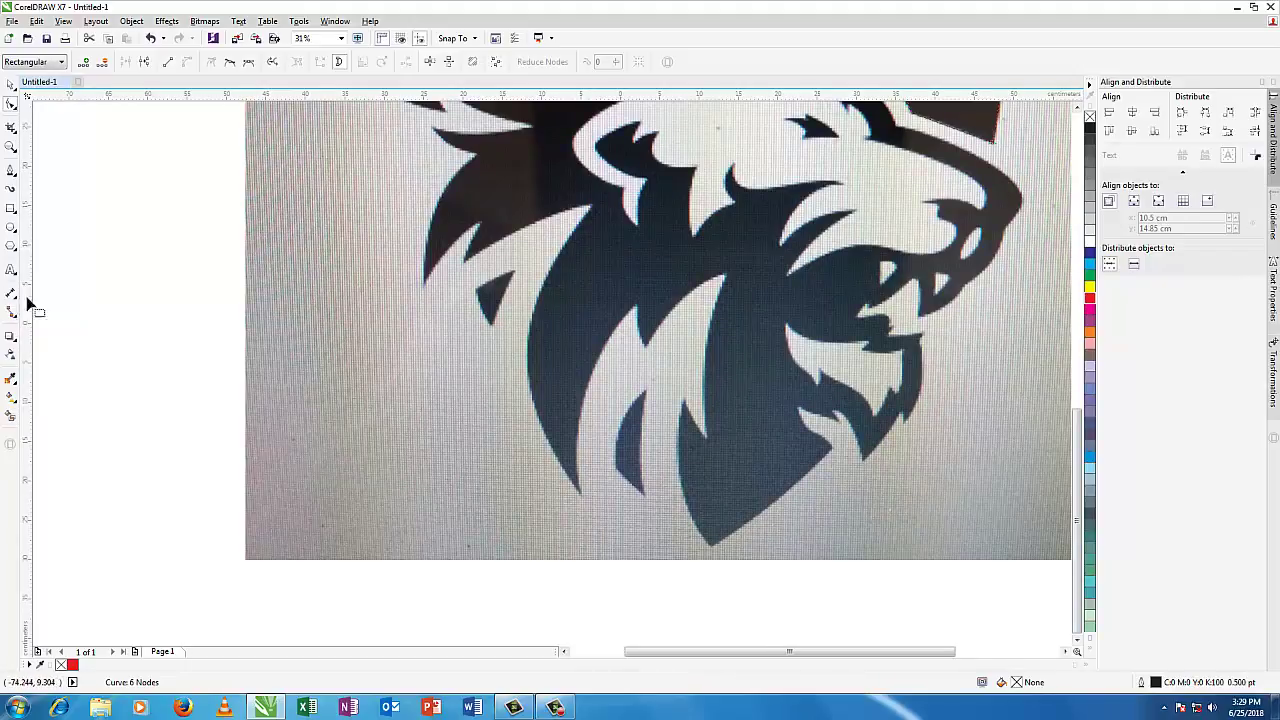
click(12, 172)
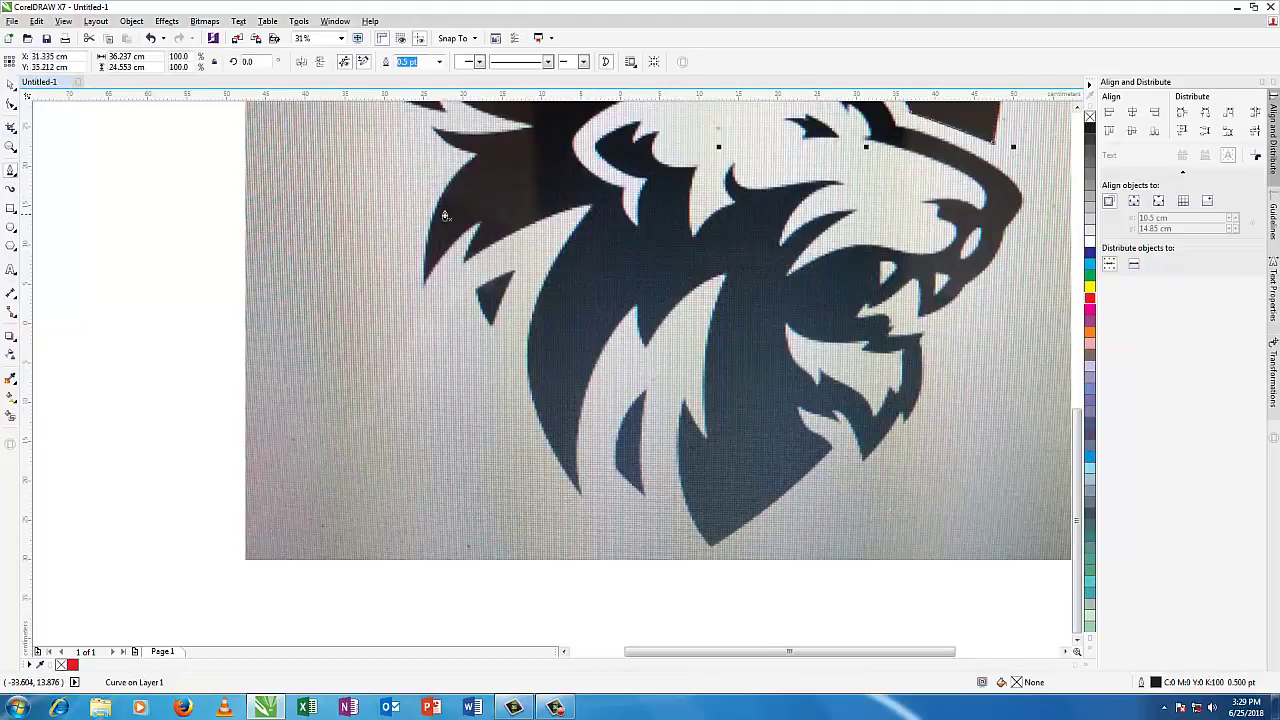
click(592, 207)
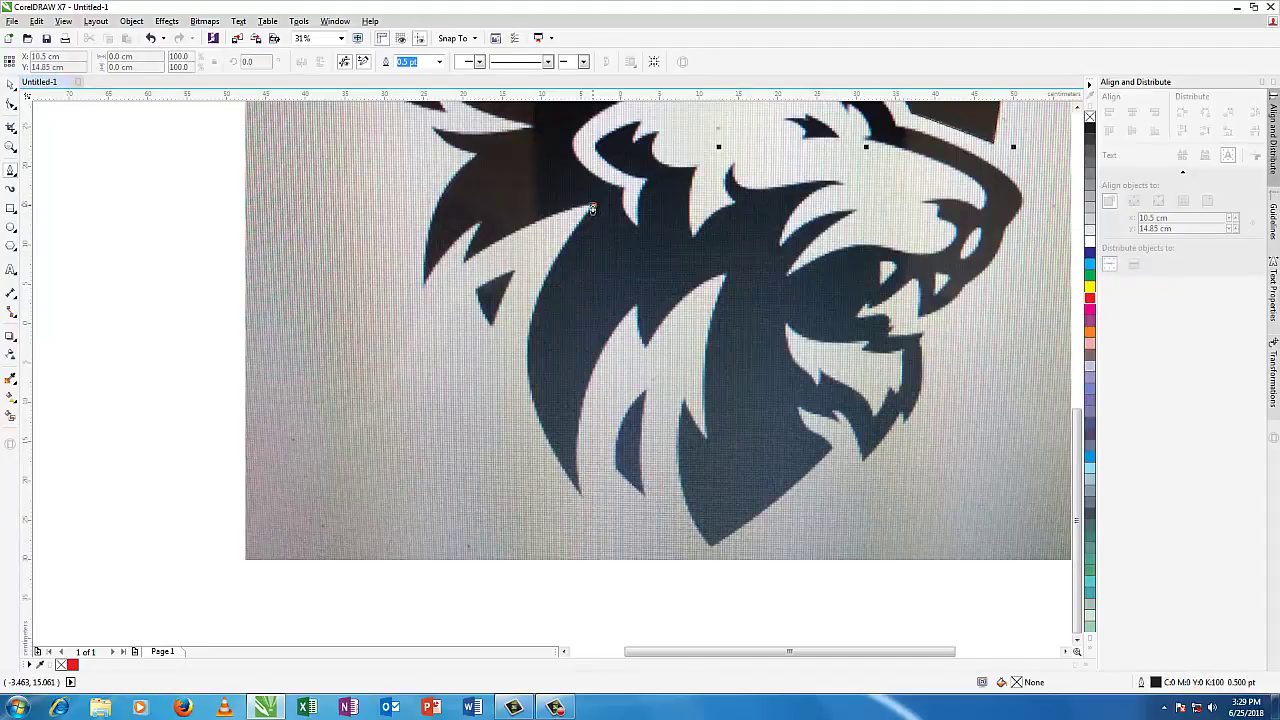
double_click(576, 492)
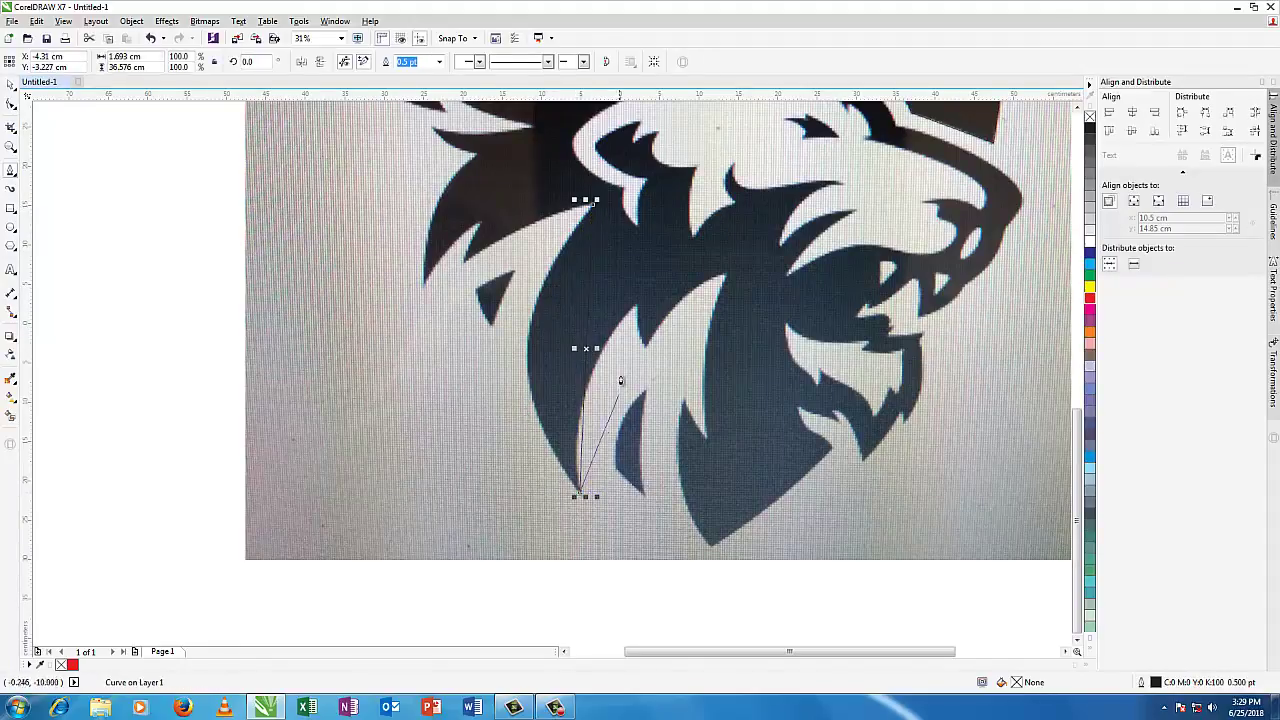
double_click(635, 305)
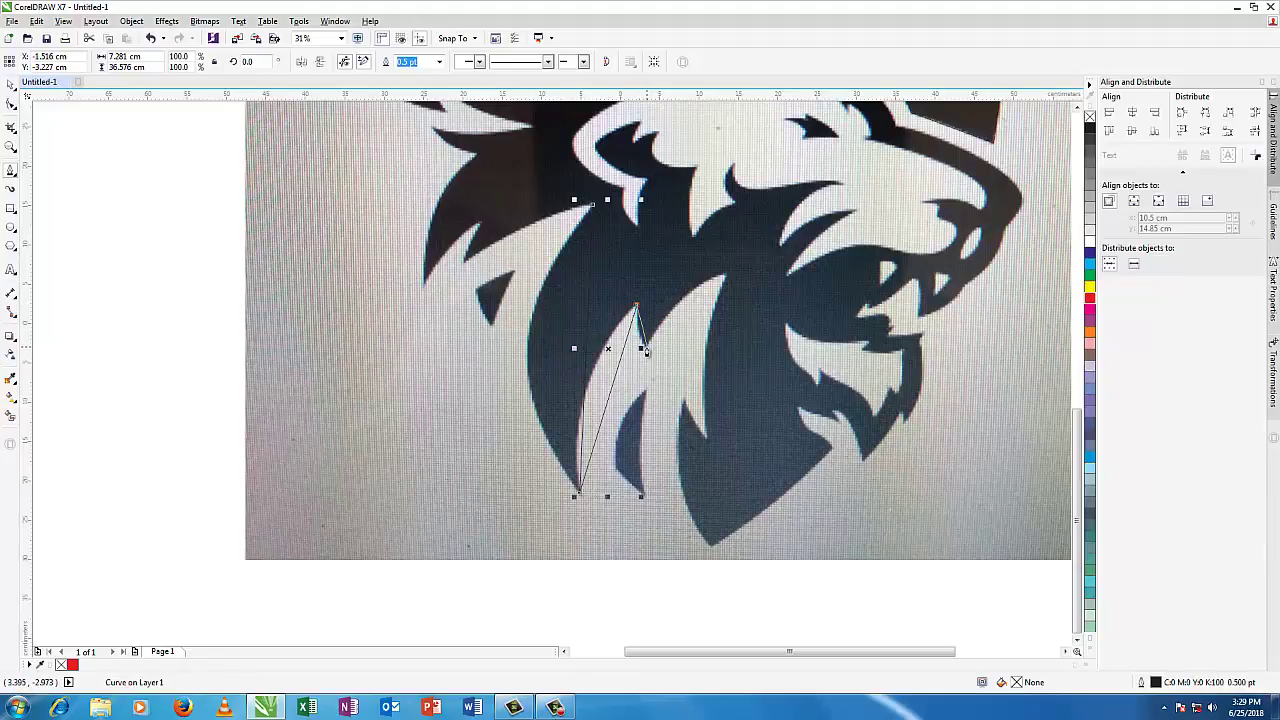
double_click(648, 348)
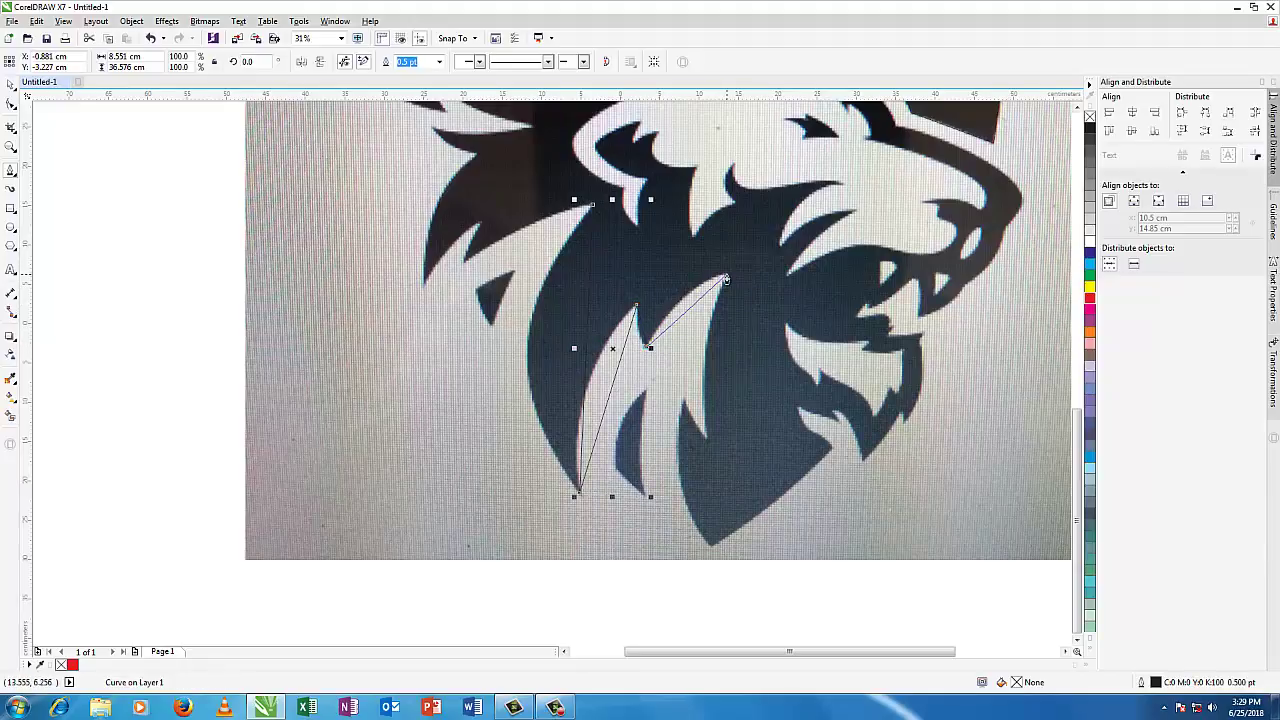
double_click(726, 279)
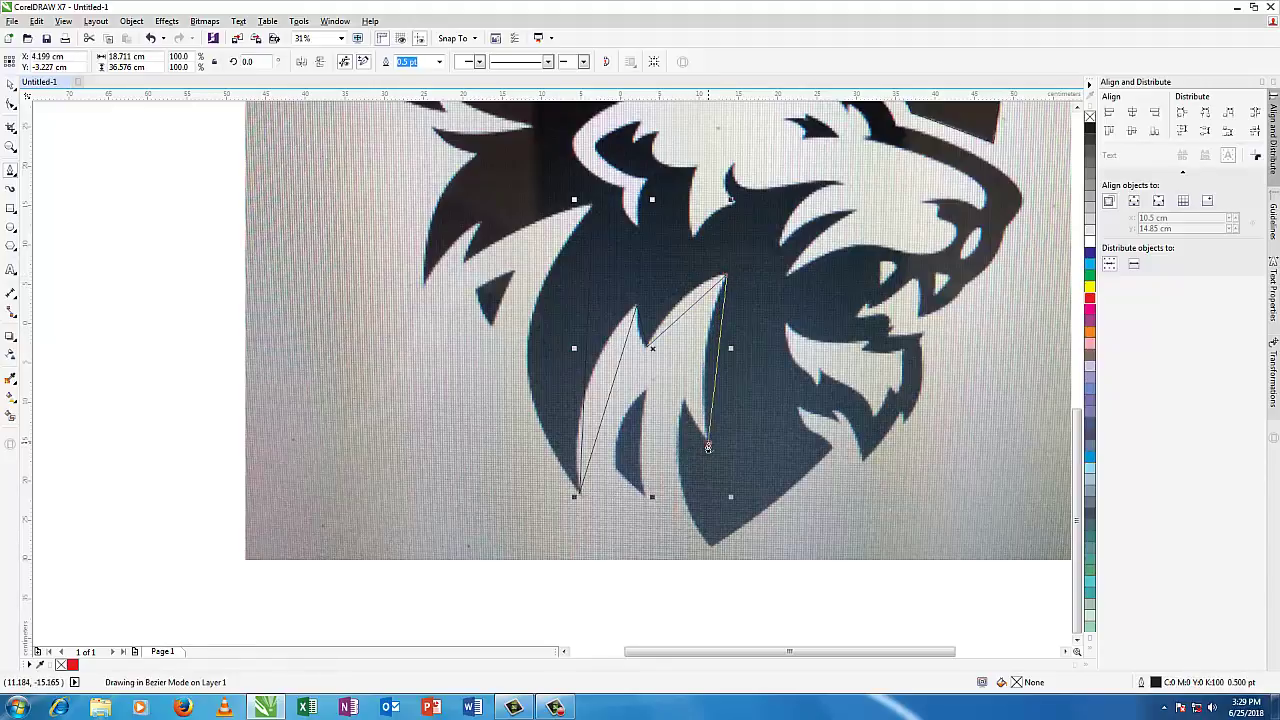
click(707, 445)
click(684, 402)
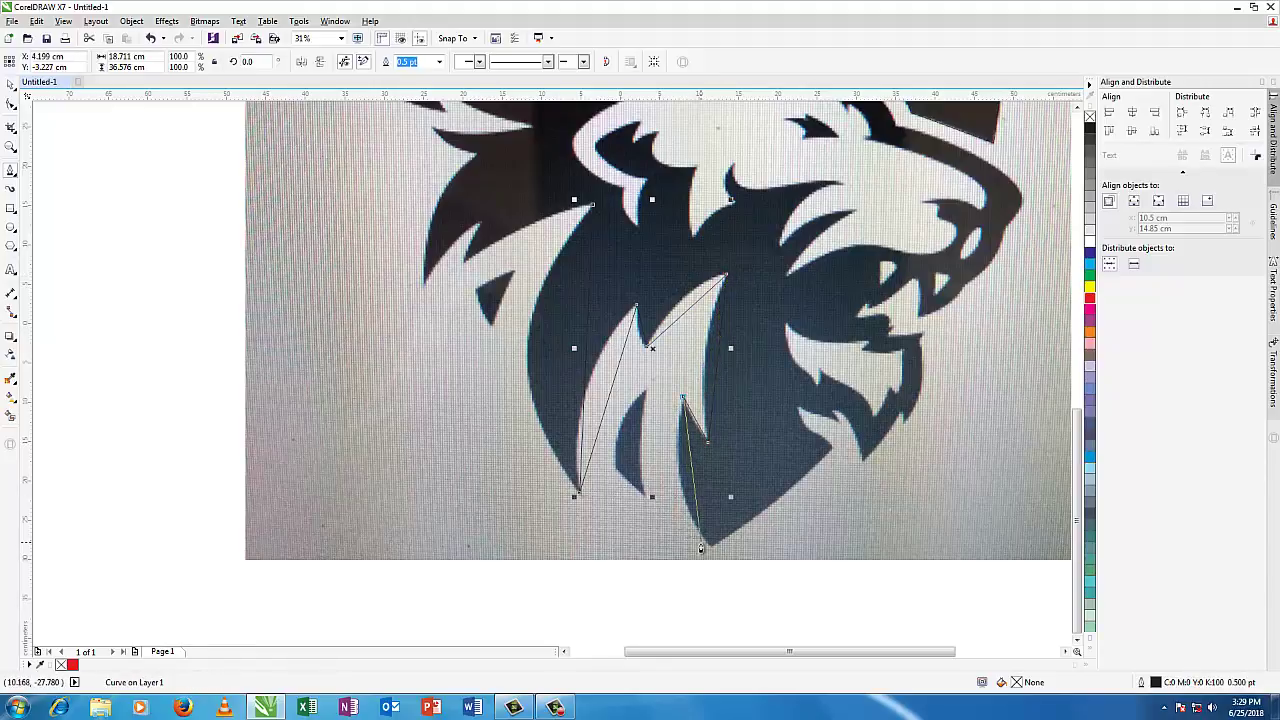
Step: Continue the outline with corner nodes around the lower mane's pointed corner, the notches beside it and the beard tip
click(834, 450)
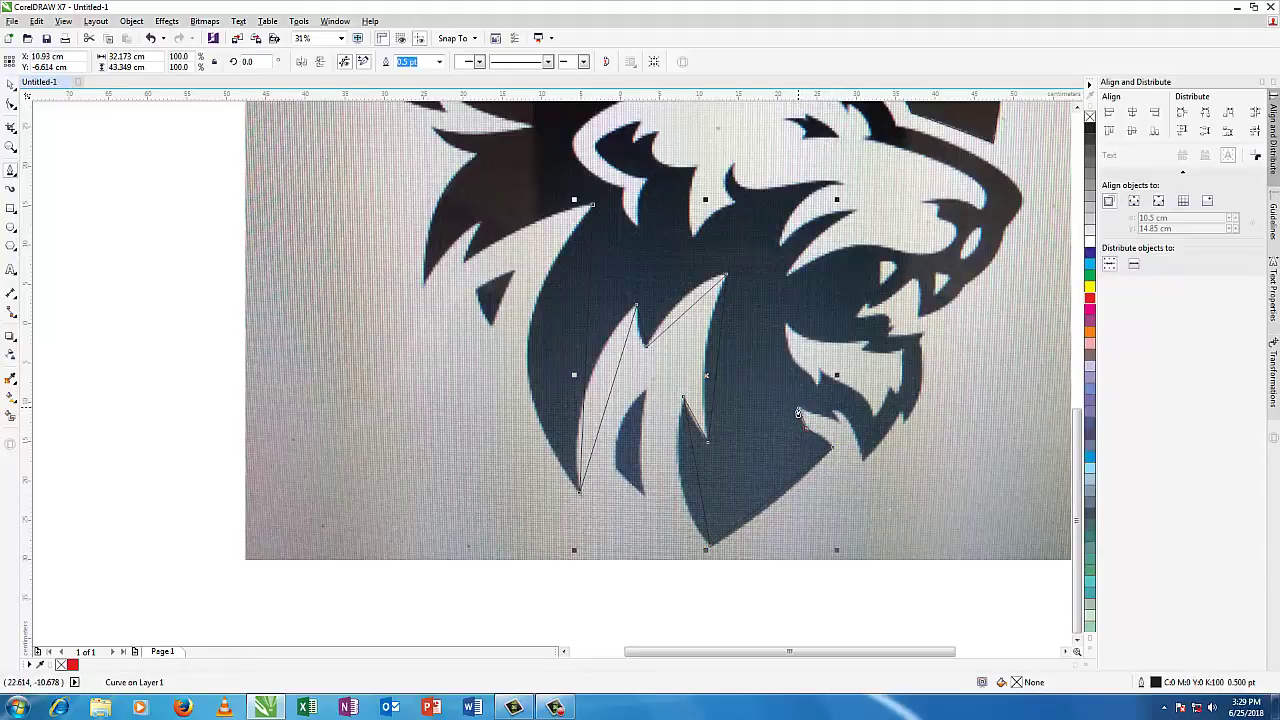
click(838, 425)
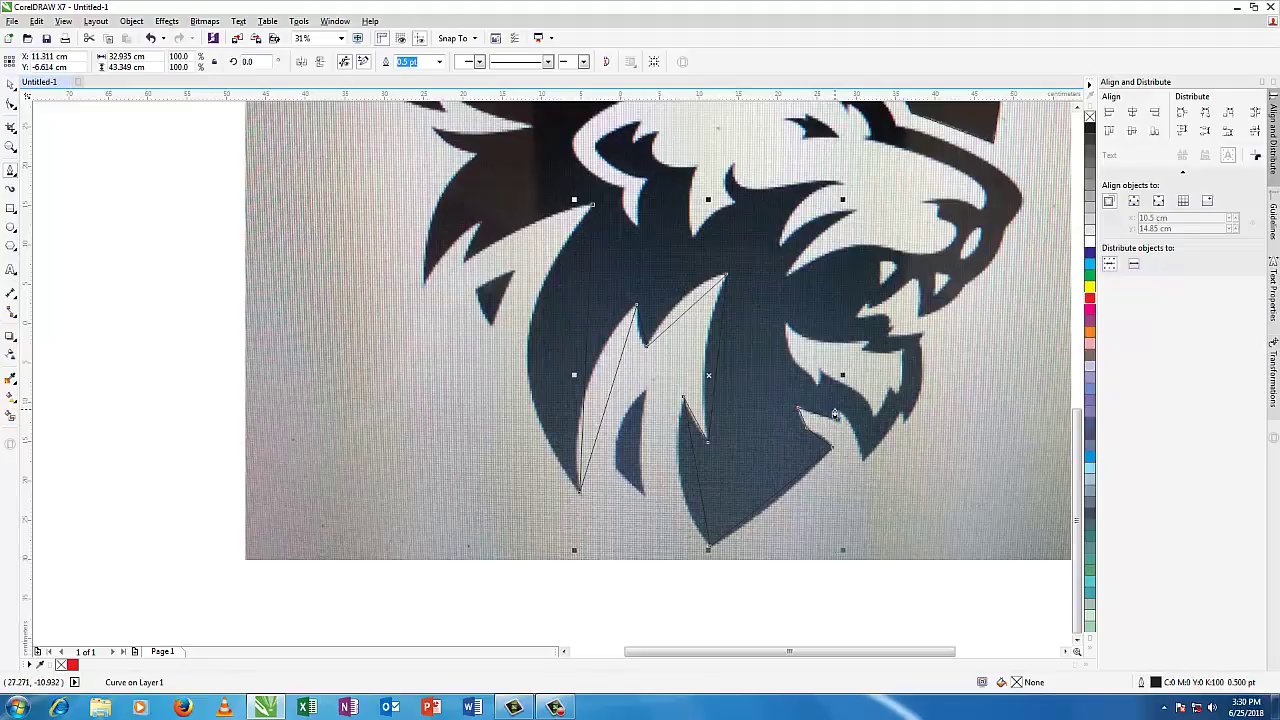
click(834, 415)
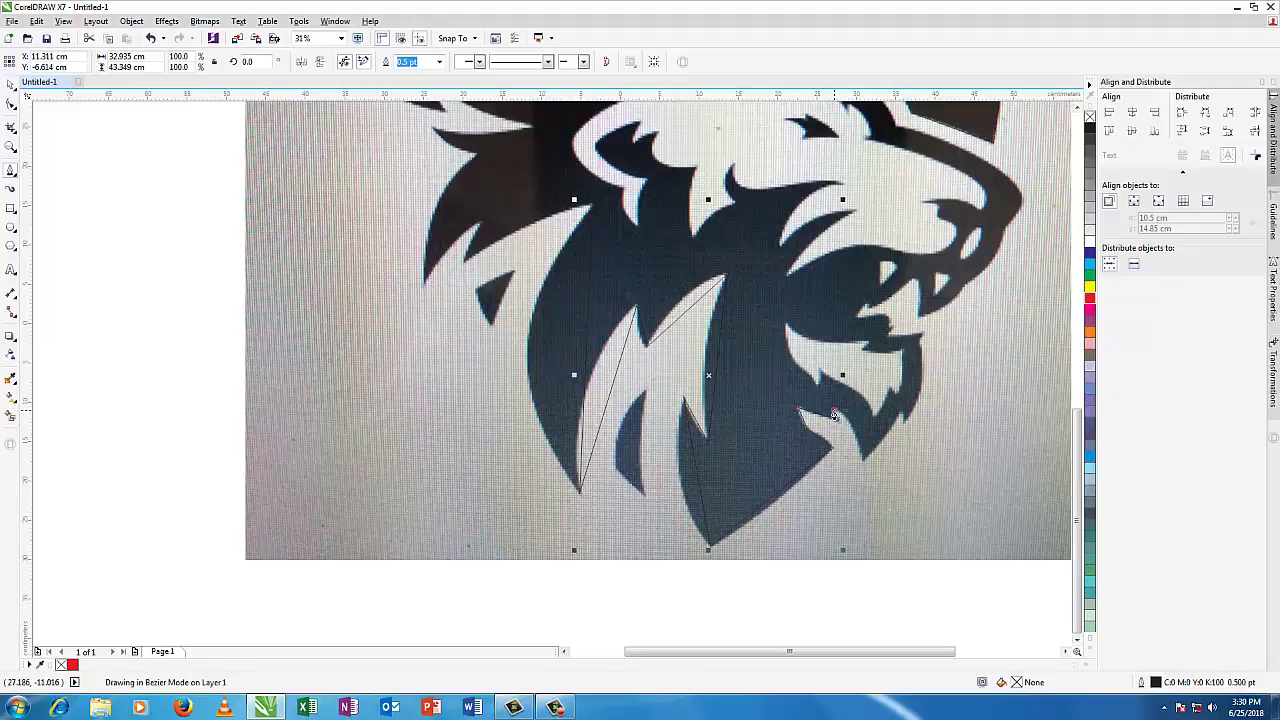
click(862, 464)
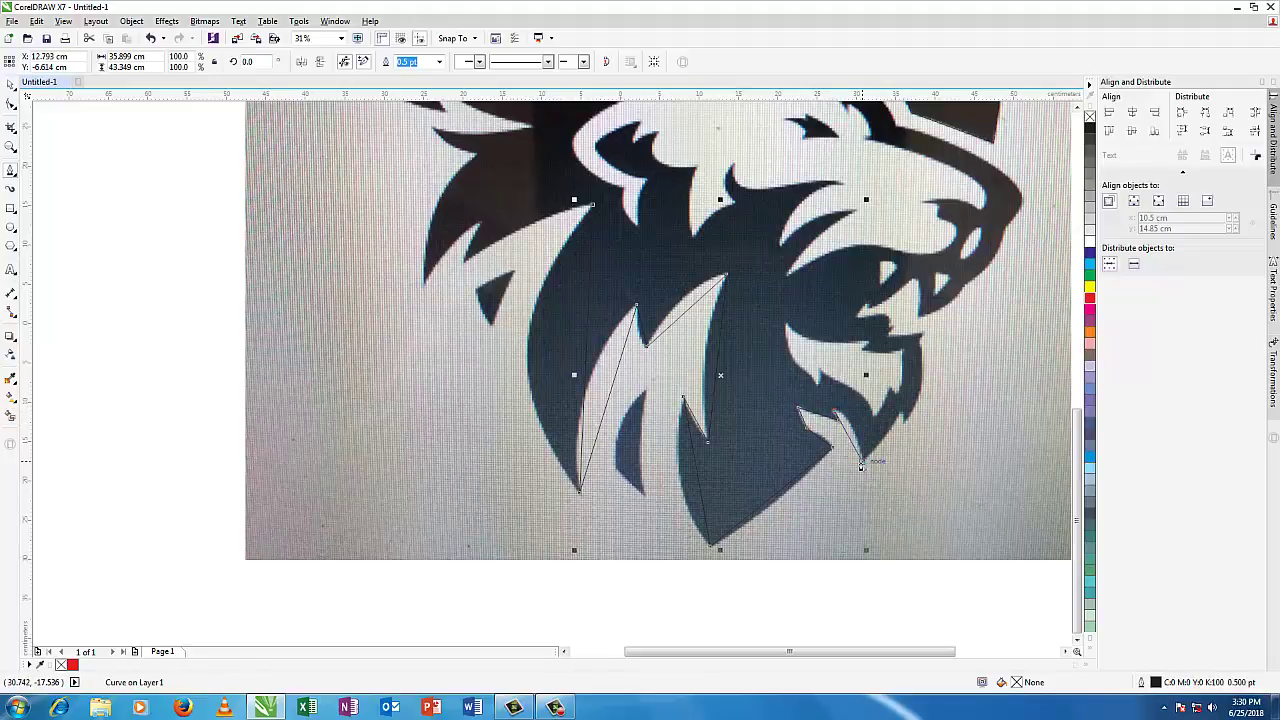
click(901, 413)
click(903, 428)
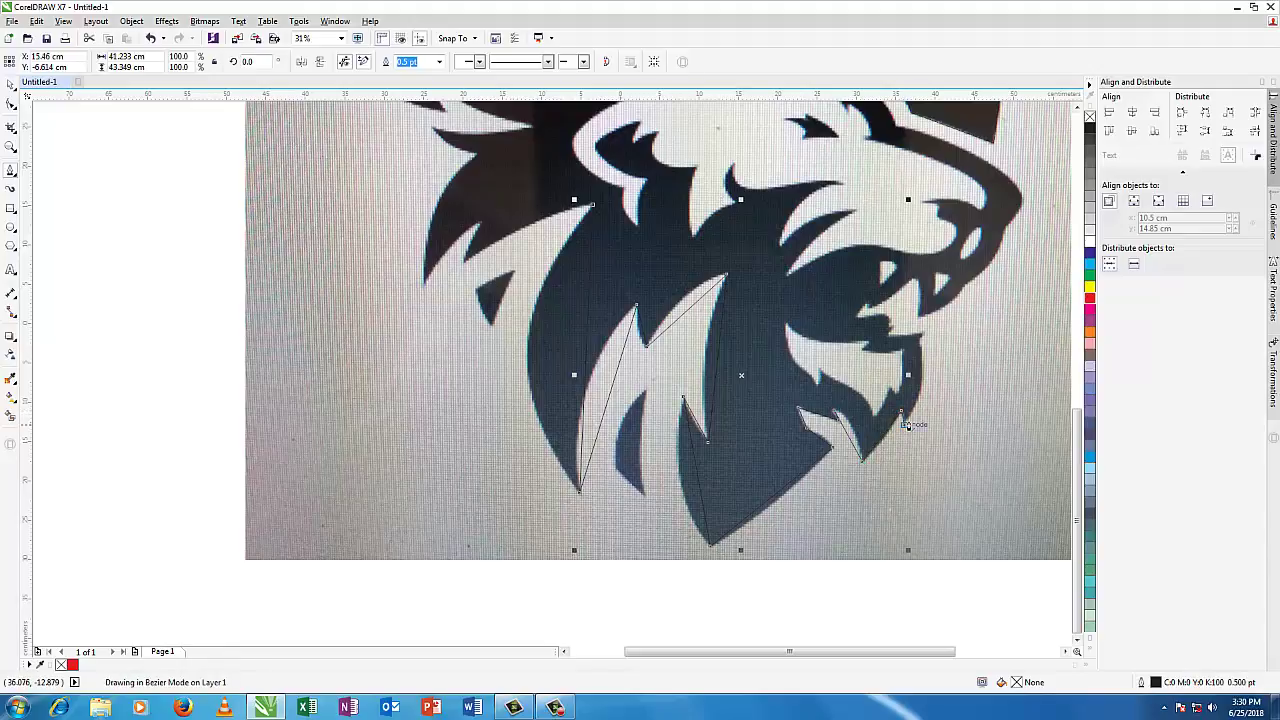
Step: Extend the outline with corner nodes over the chin, into the open mouth, around the front fang and onto the upper lip
click(921, 340)
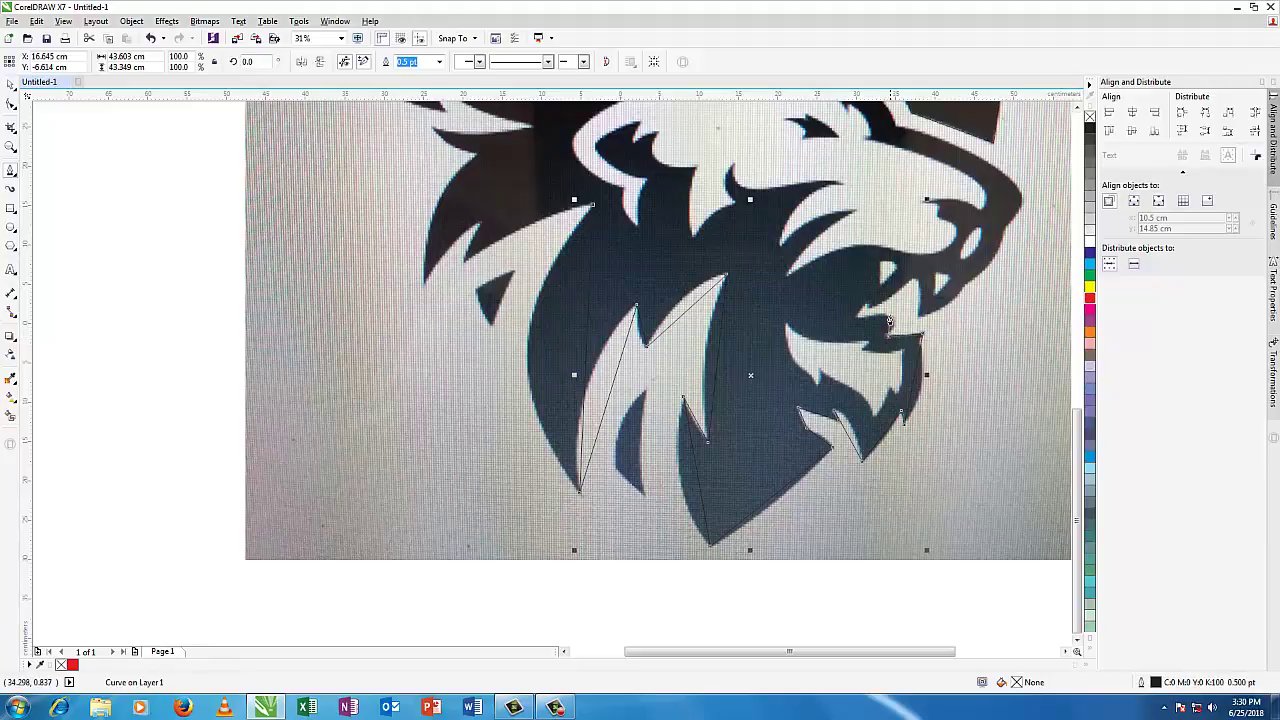
click(888, 320)
click(867, 303)
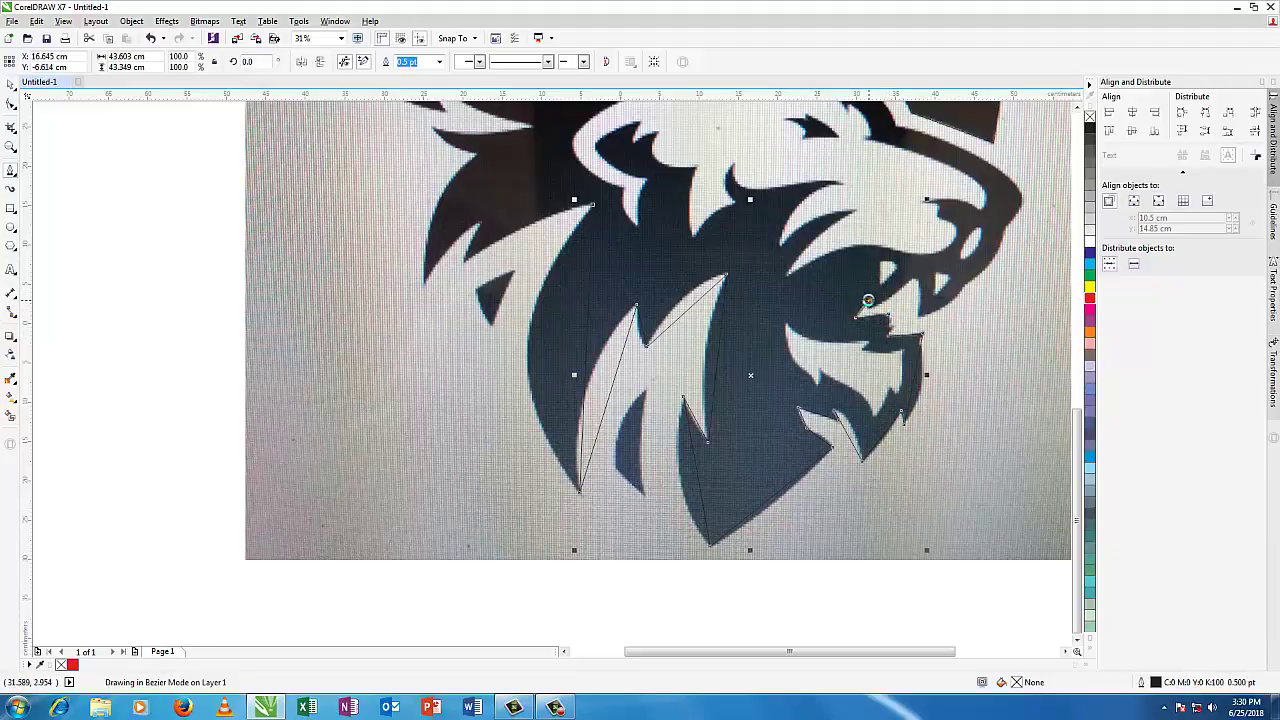
click(870, 314)
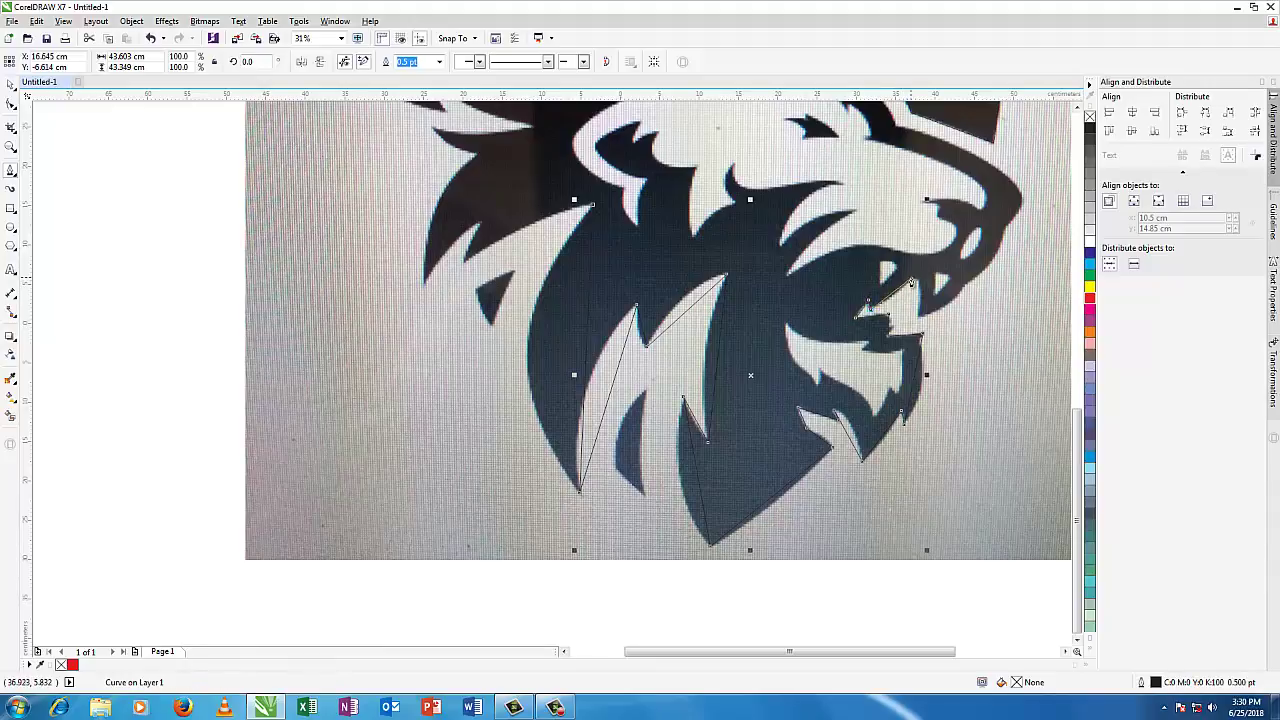
click(914, 283)
click(920, 320)
click(964, 288)
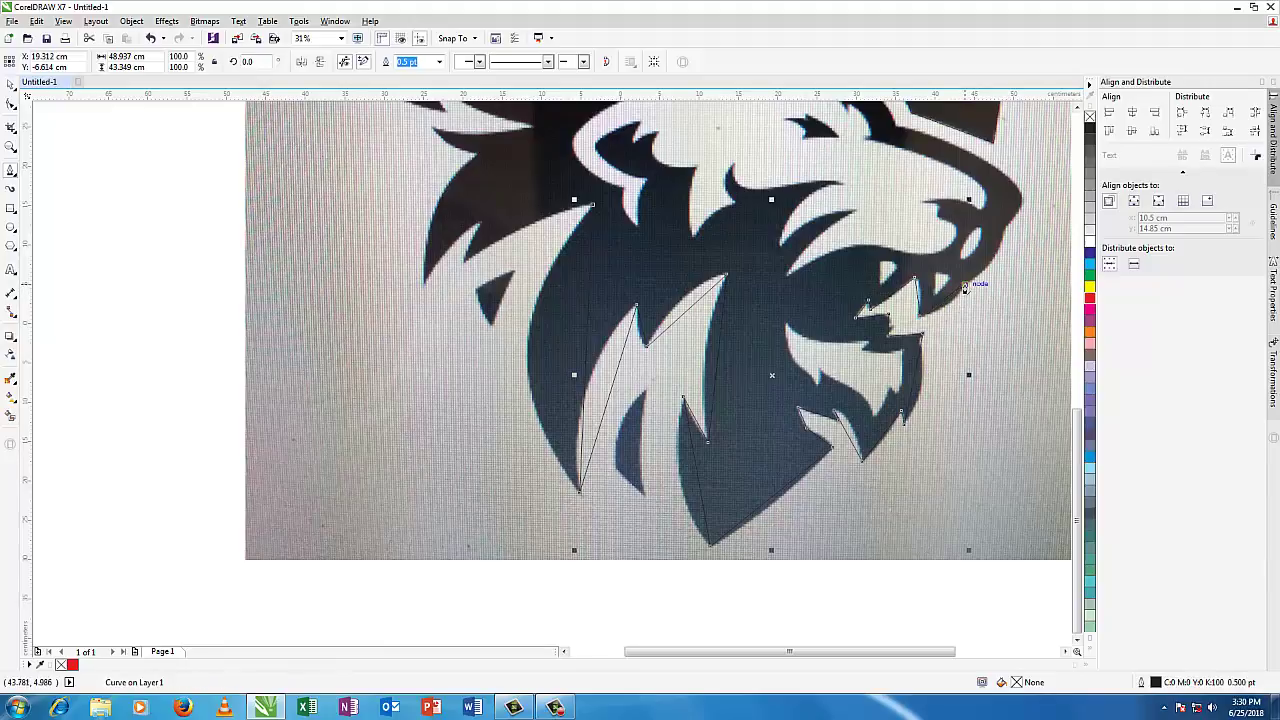
Step: Extend the outline with corner nodes around the nose, up the brow and into the notch below the white band
click(1005, 232)
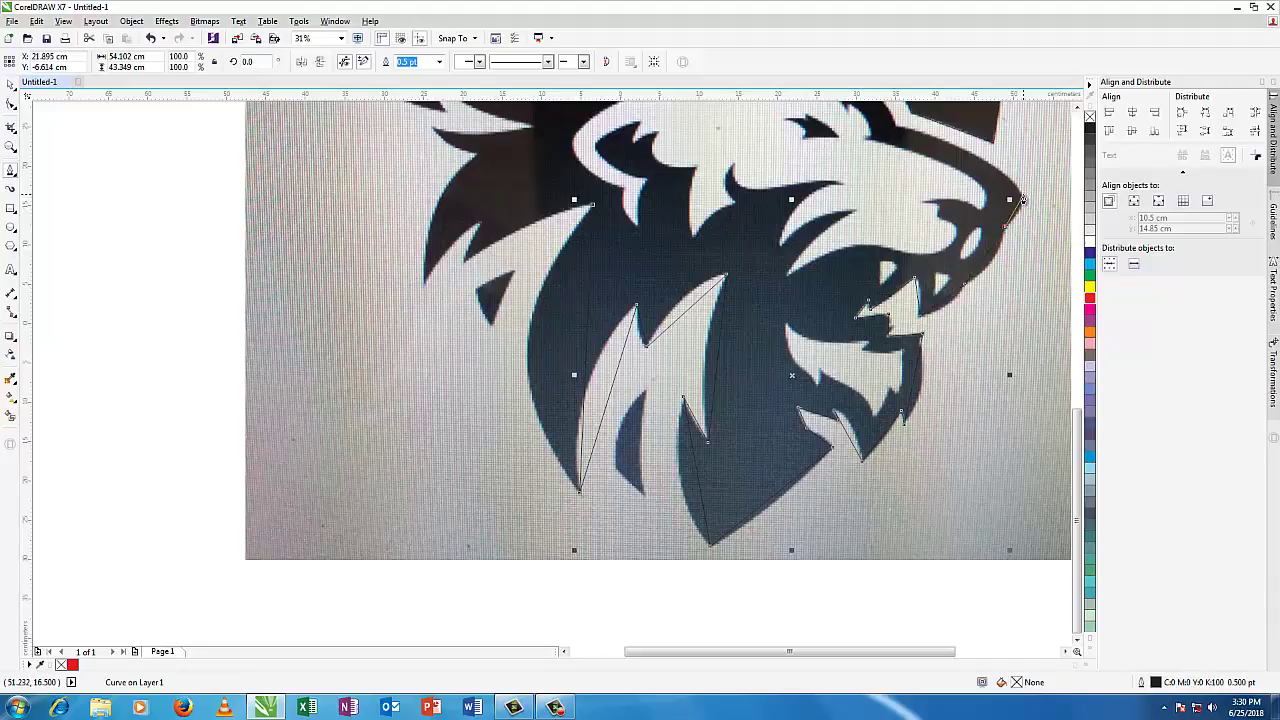
scroll(1073, 430, up, 3)
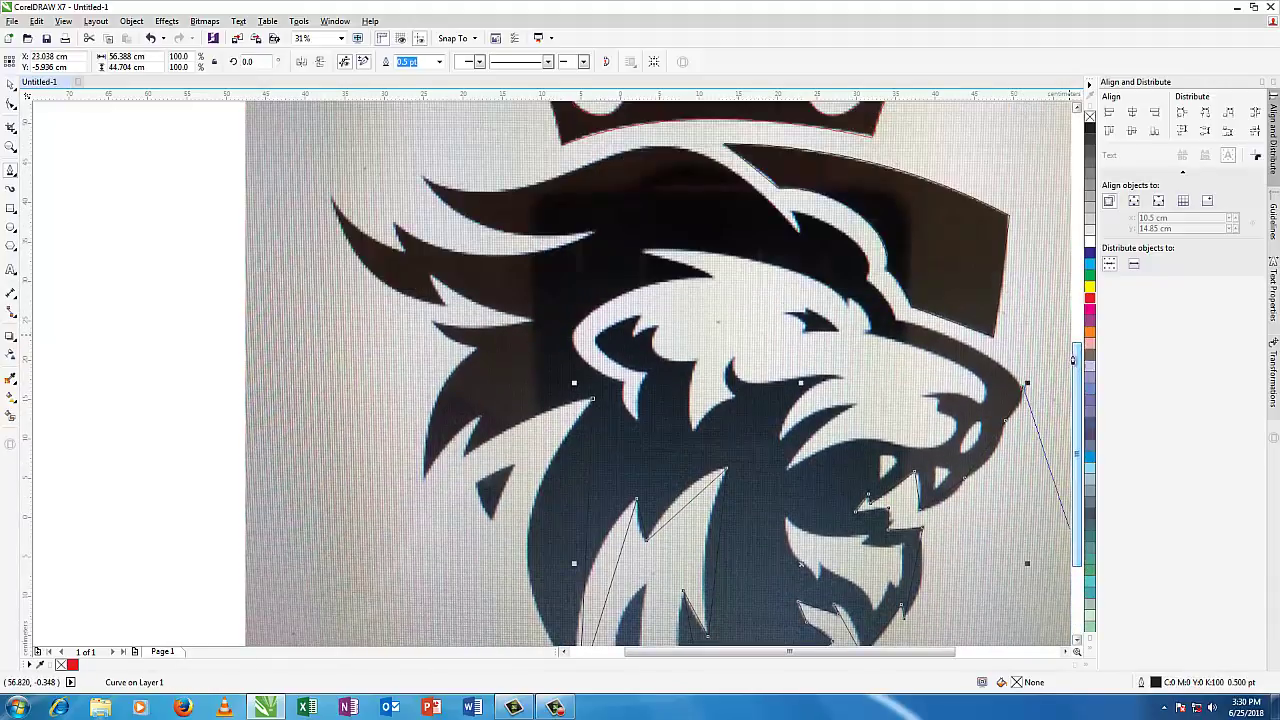
click(895, 326)
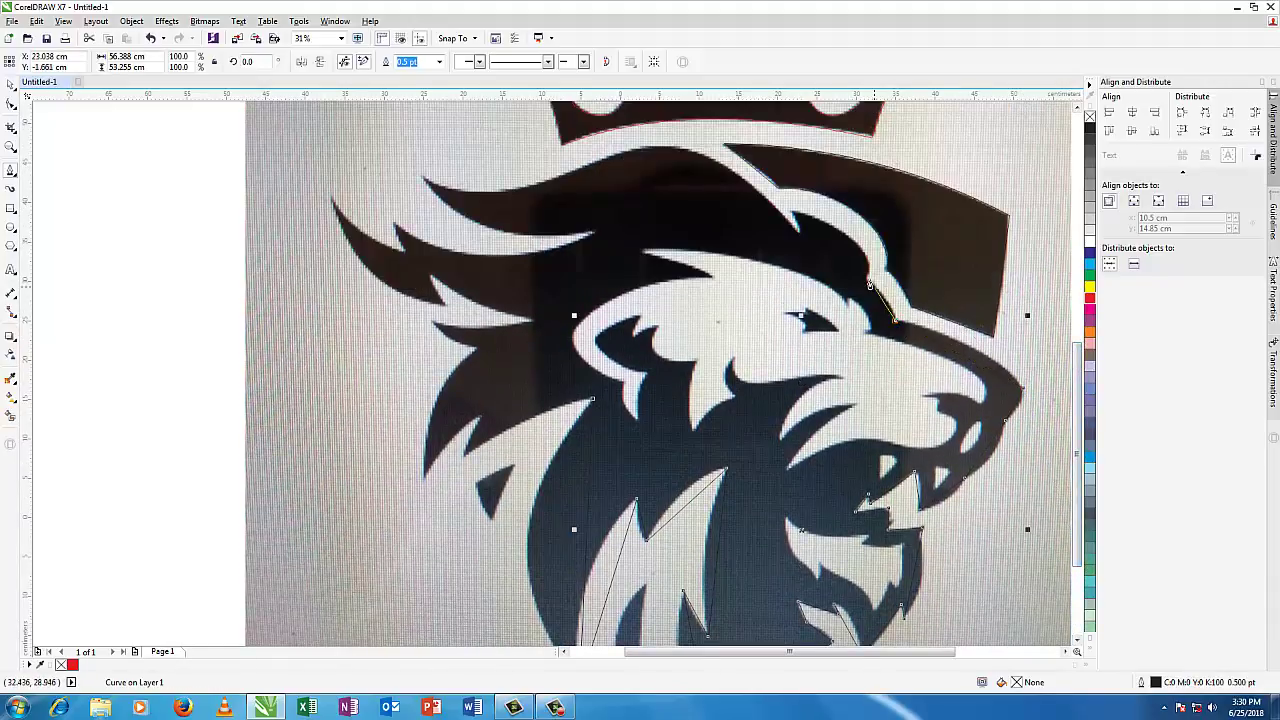
click(864, 275)
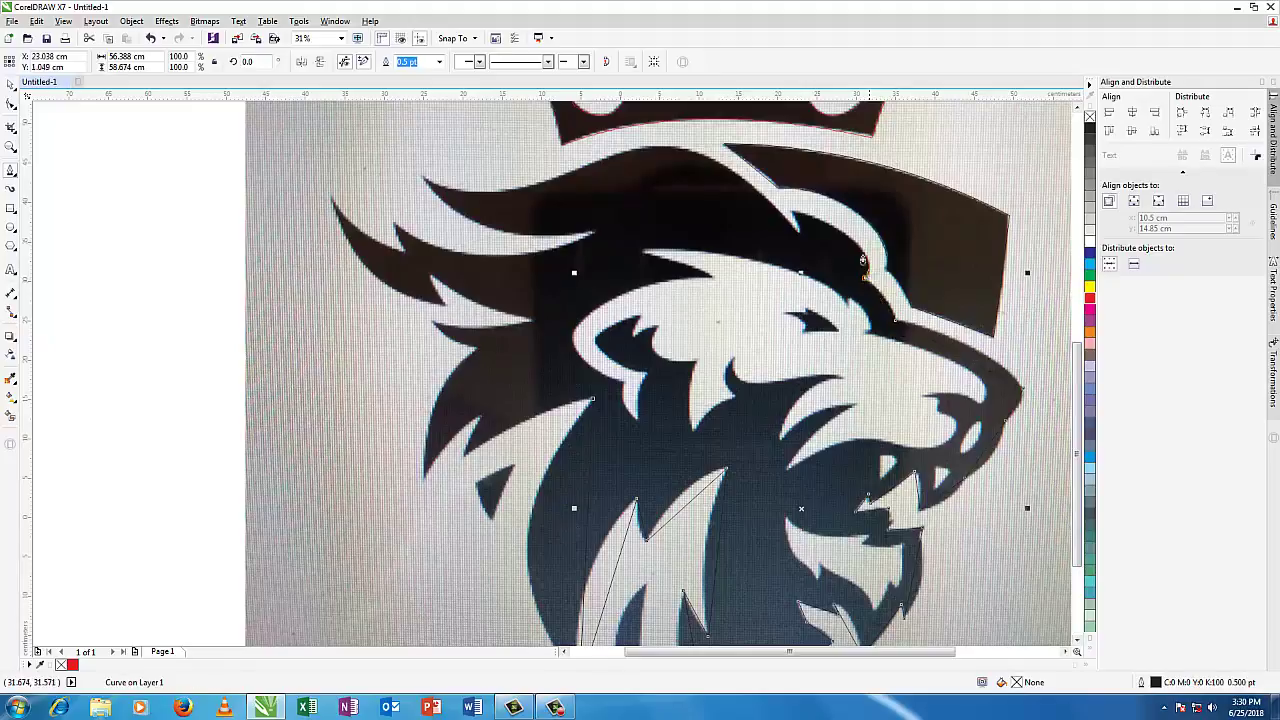
click(795, 209)
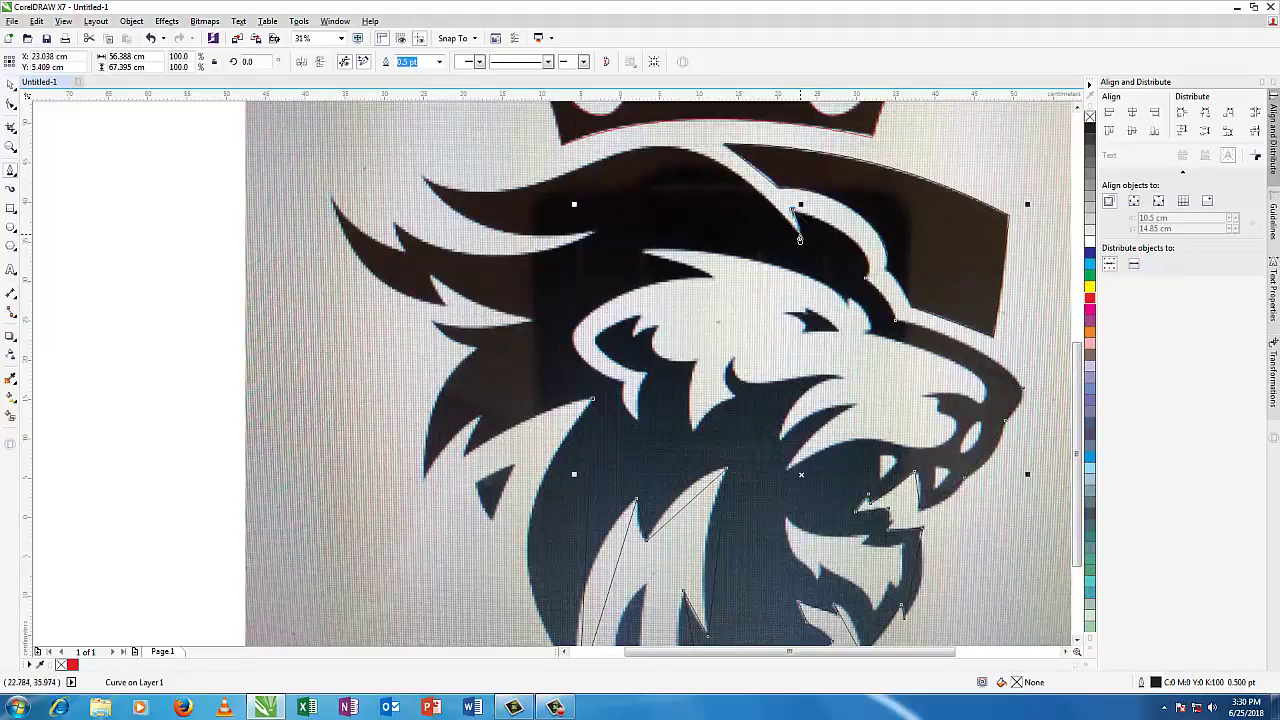
click(799, 236)
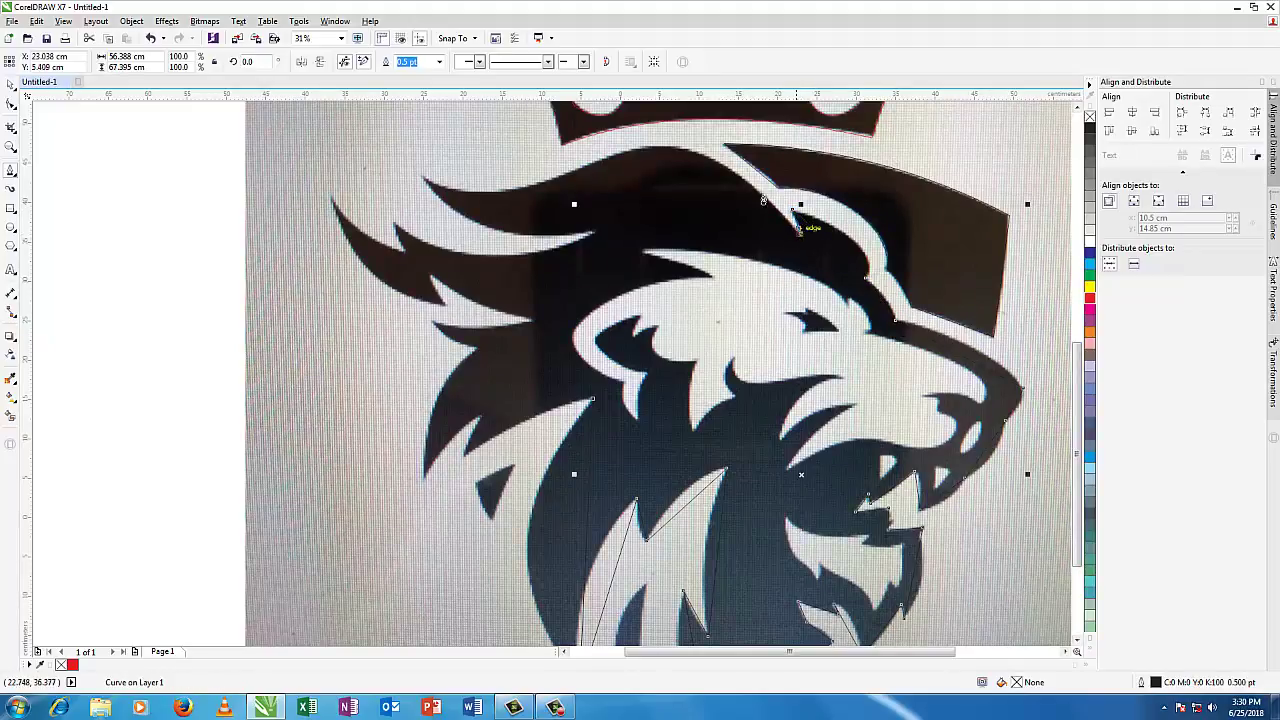
Step: Carry the outline over the top of the head, placing corner nodes at the tips and notches of the upper back locks
click(669, 150)
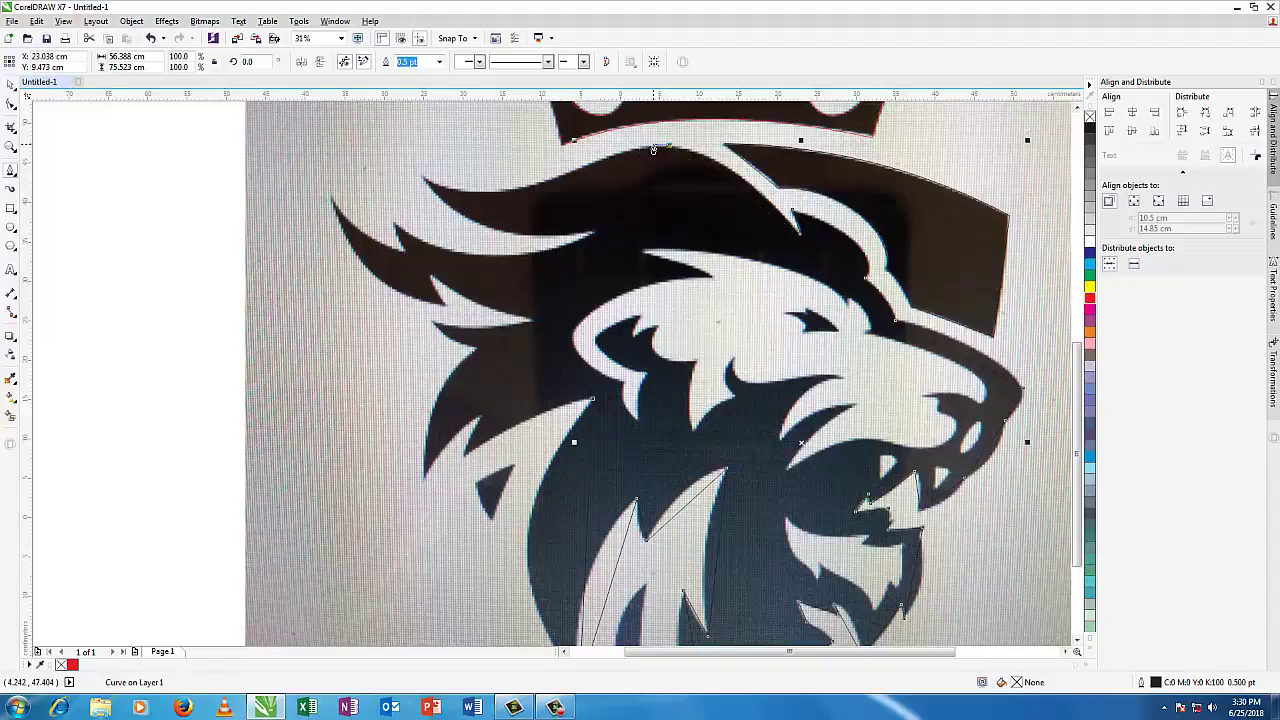
click(424, 180)
drag(593, 234, 494, 258)
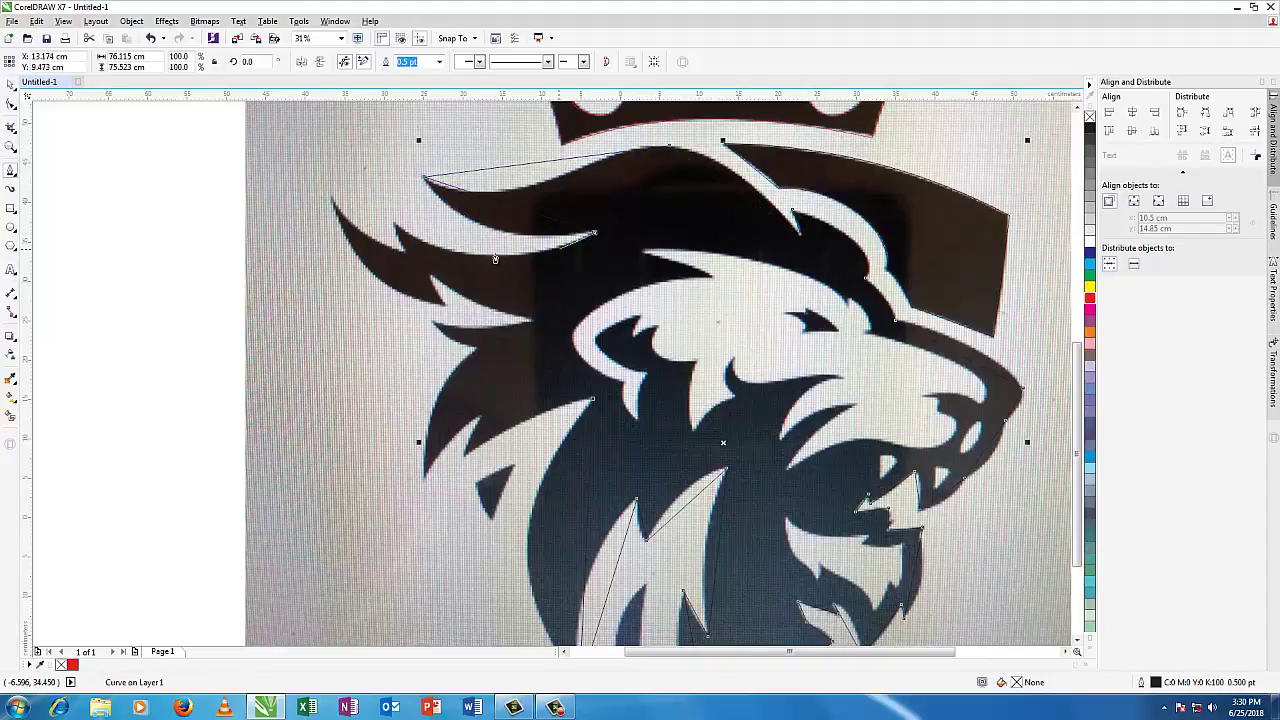
click(395, 227)
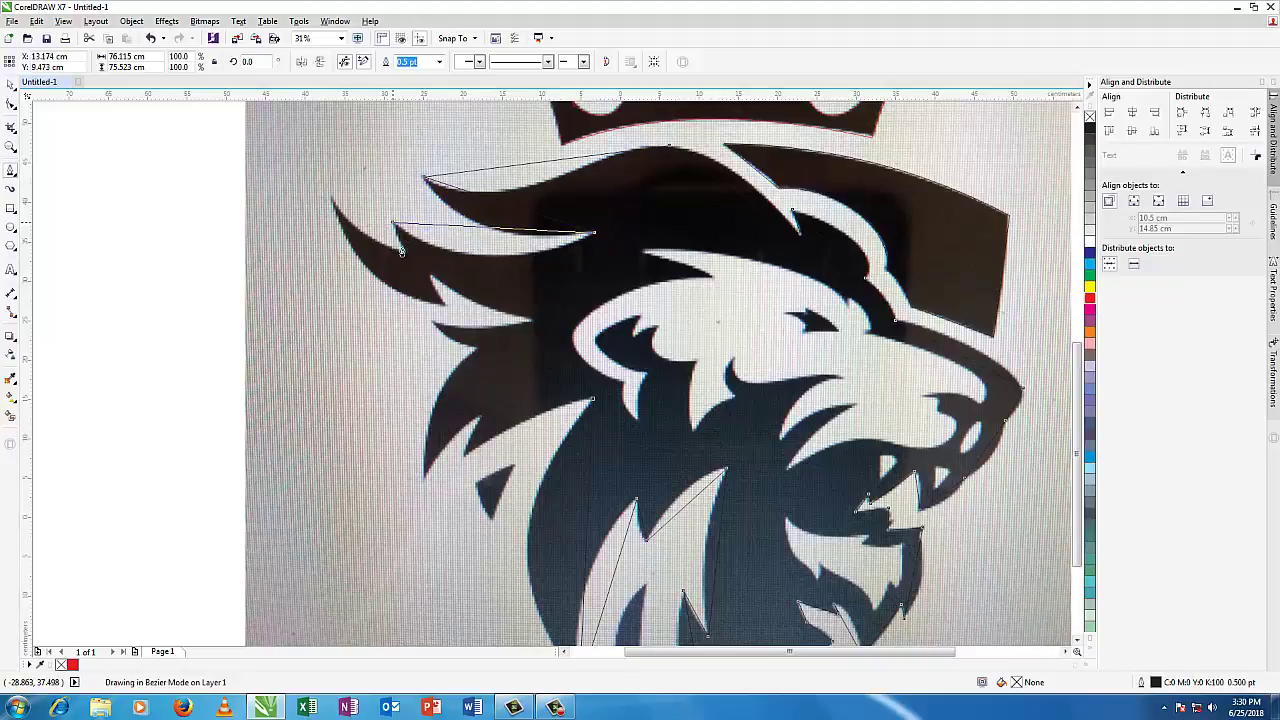
click(332, 198)
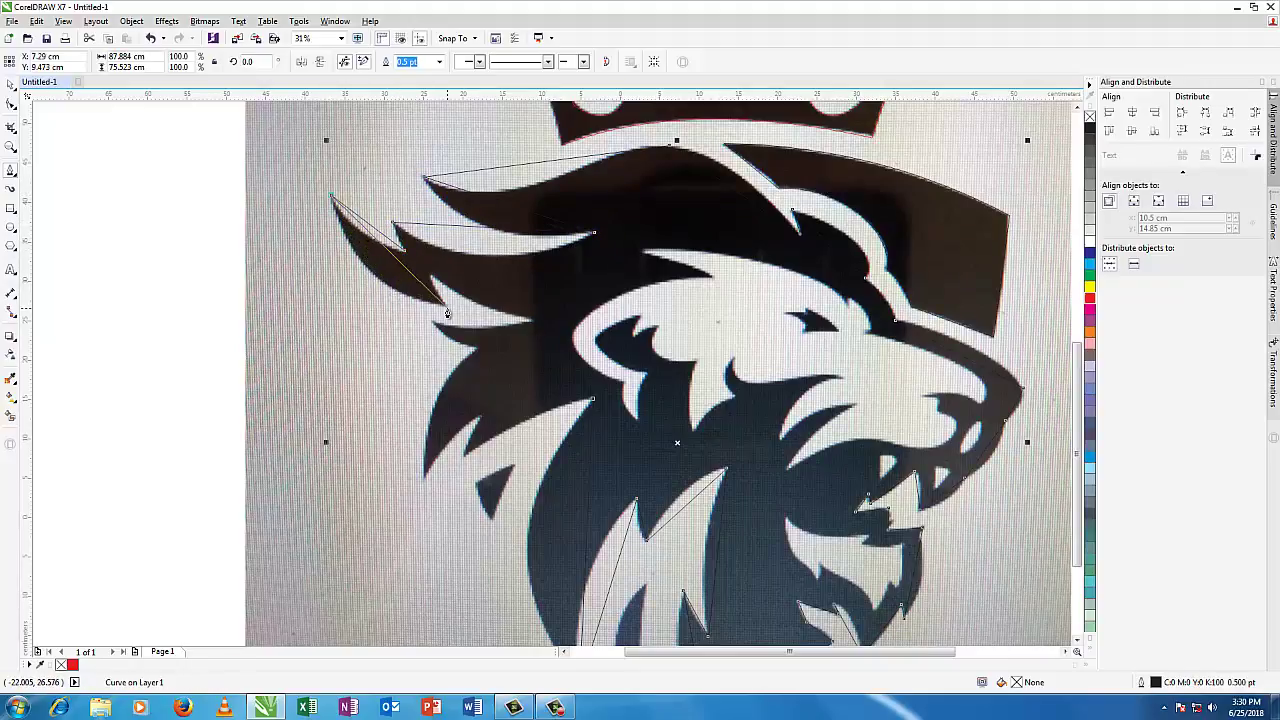
drag(445, 311, 433, 281)
click(535, 320)
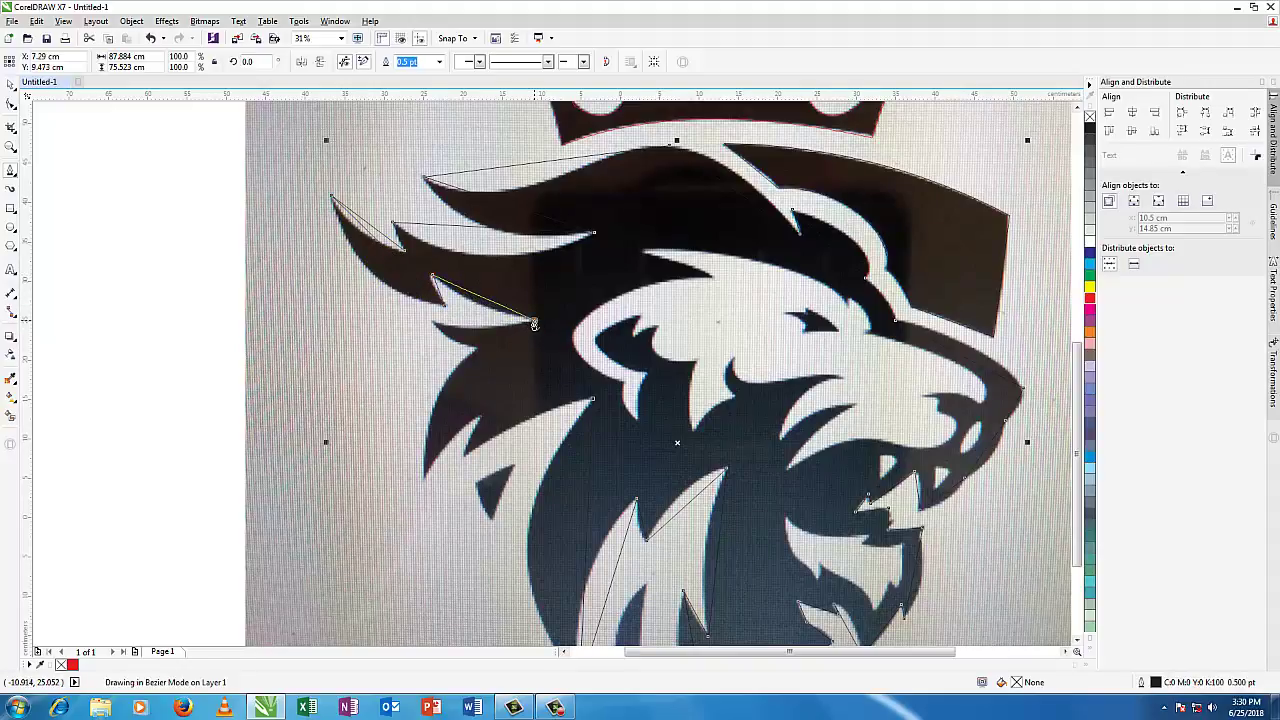
Step: Place corner nodes around the lower back locks and close the outline at its starting node below the ear
click(433, 322)
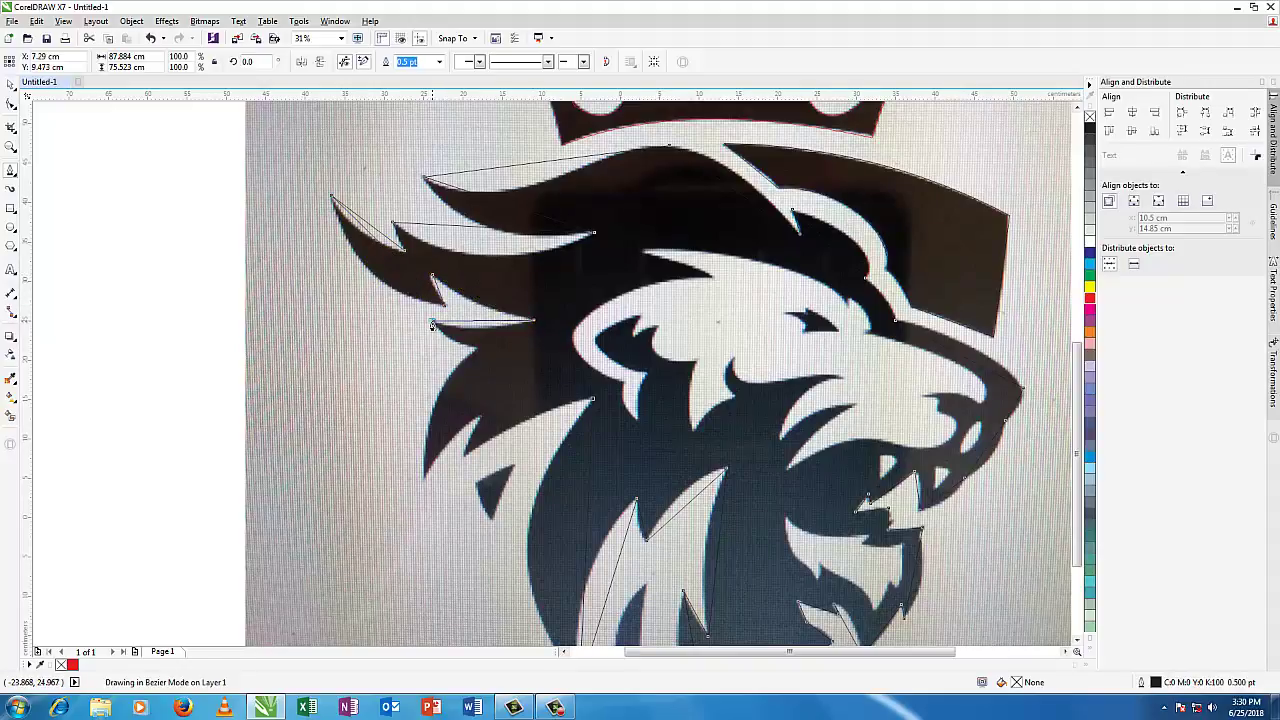
click(477, 352)
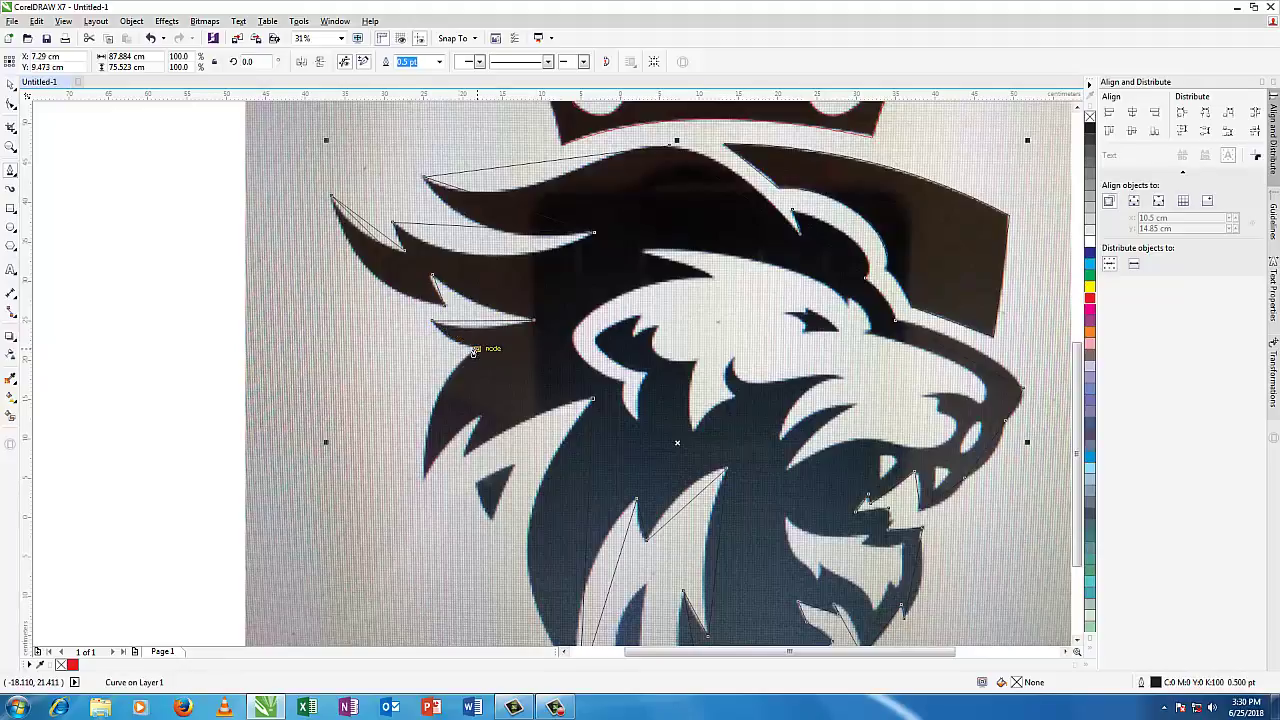
click(422, 483)
click(480, 414)
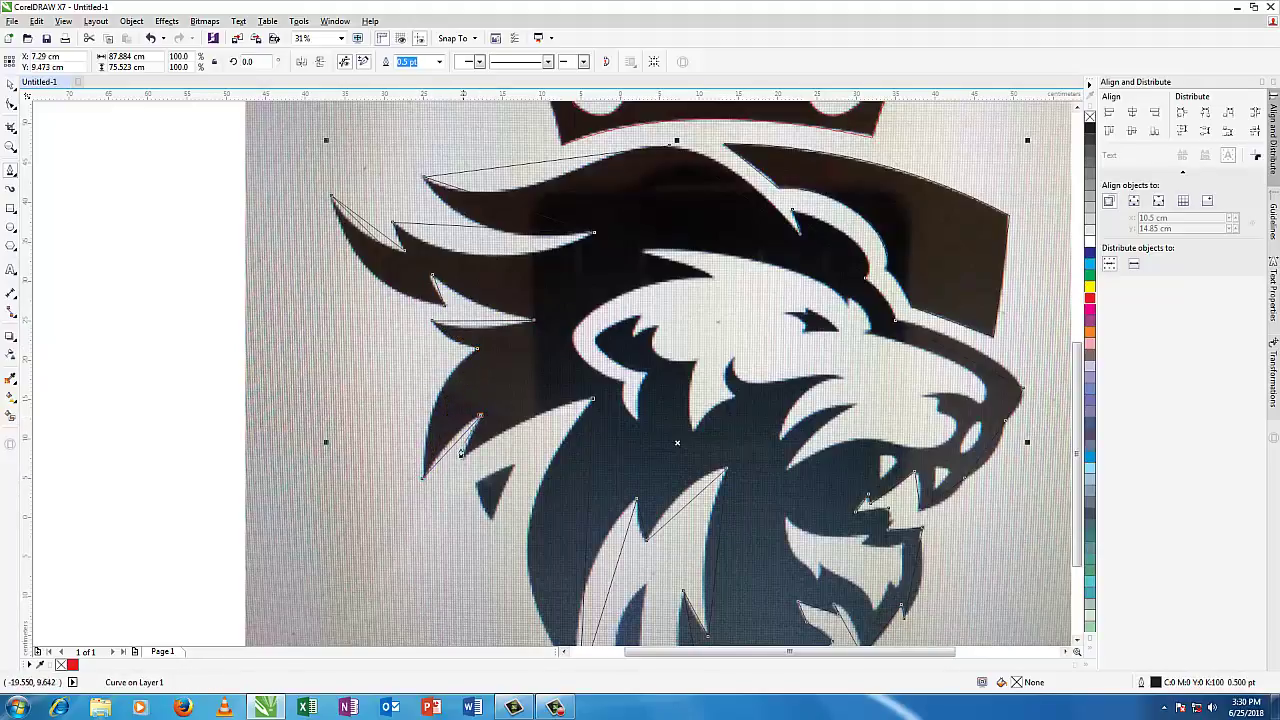
click(463, 459)
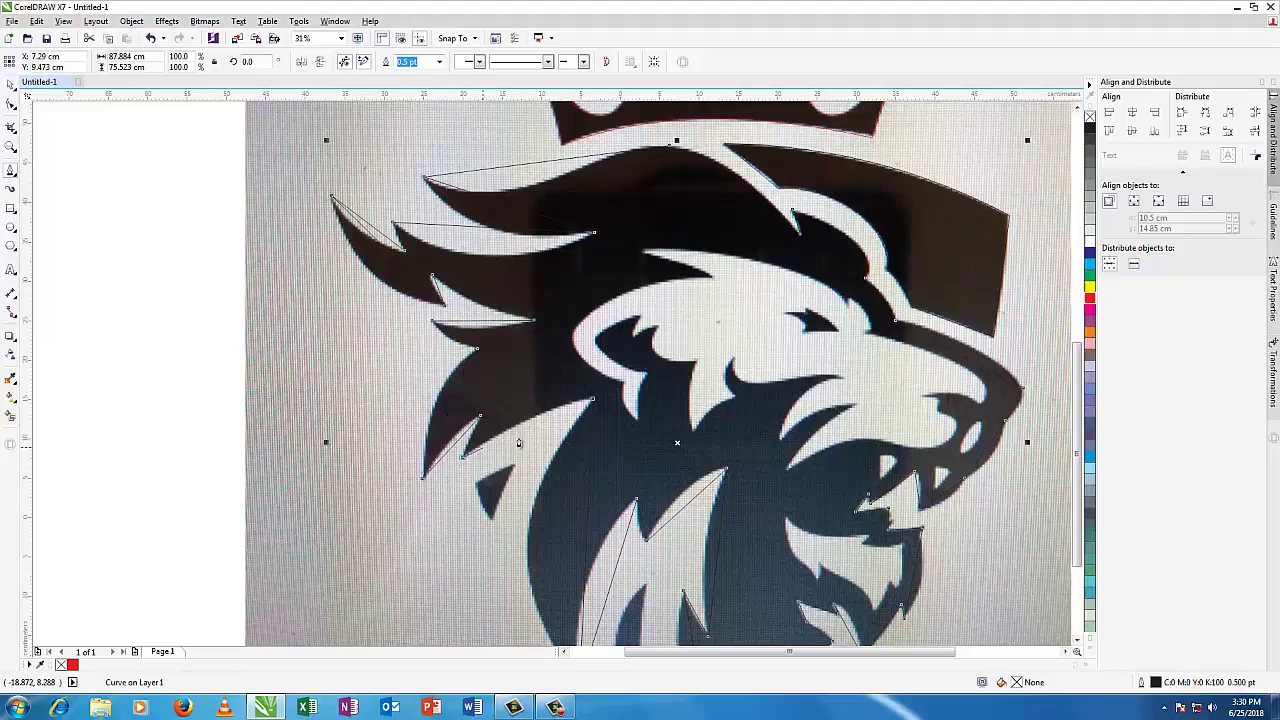
click(592, 401)
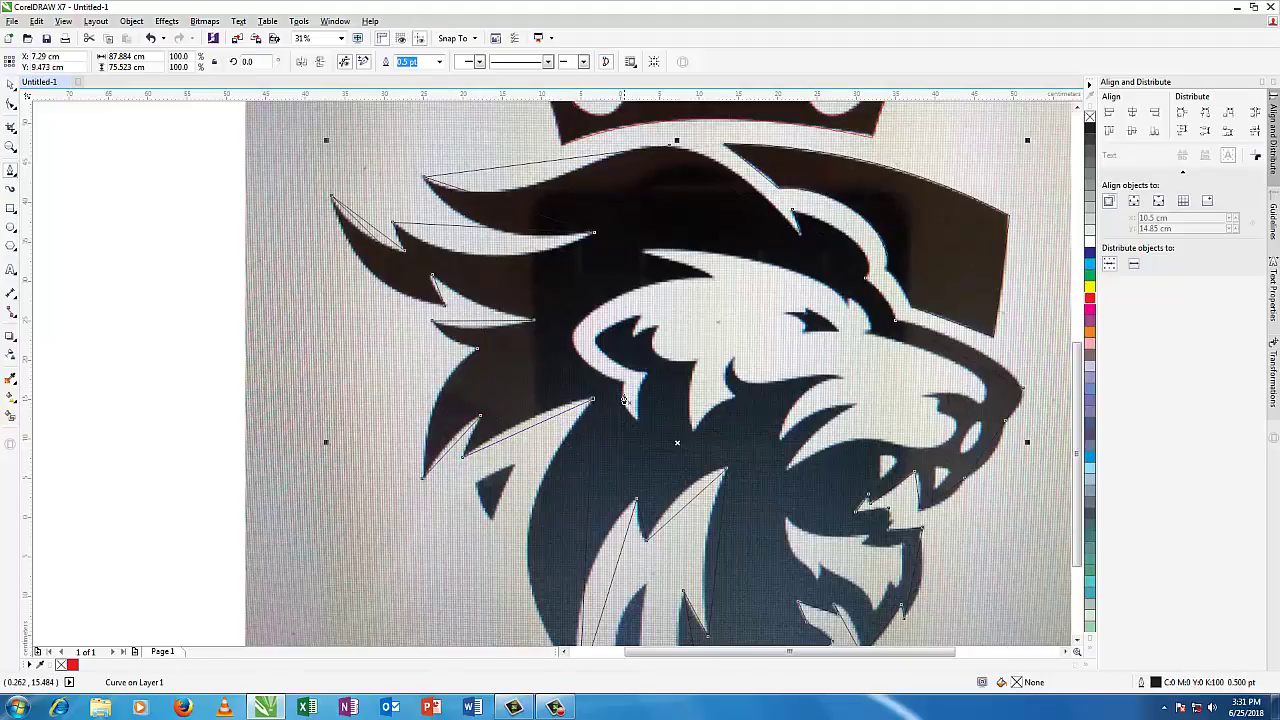
Step: Color the closed outline red, then convert the second back lock's upper edge to a curve and bend it to the image
right_click(1089, 299)
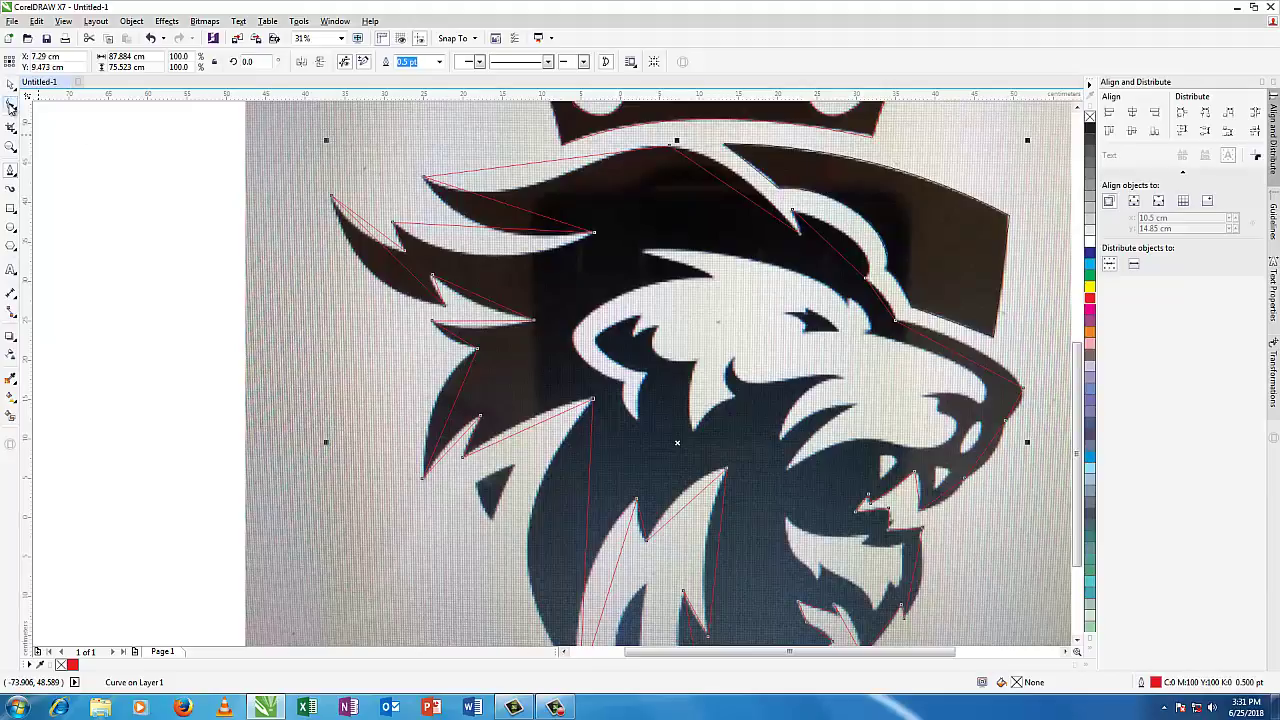
click(11, 106)
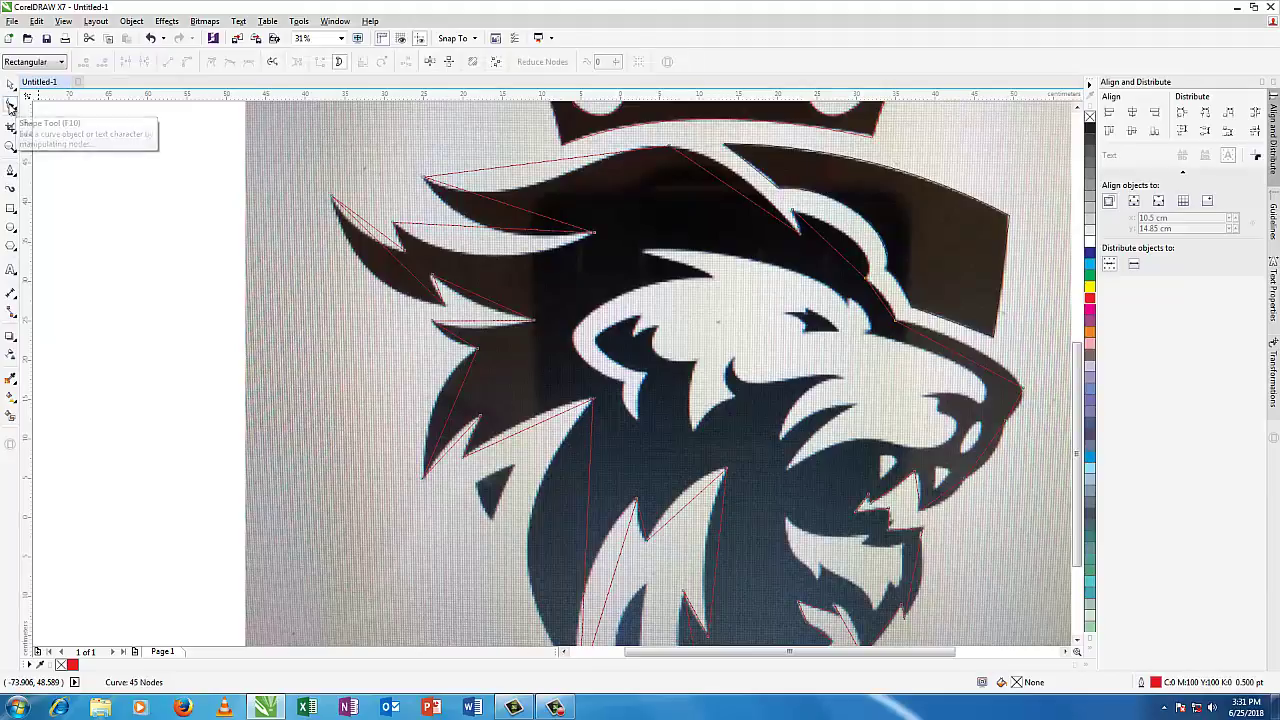
right_click(481, 226)
click(515, 288)
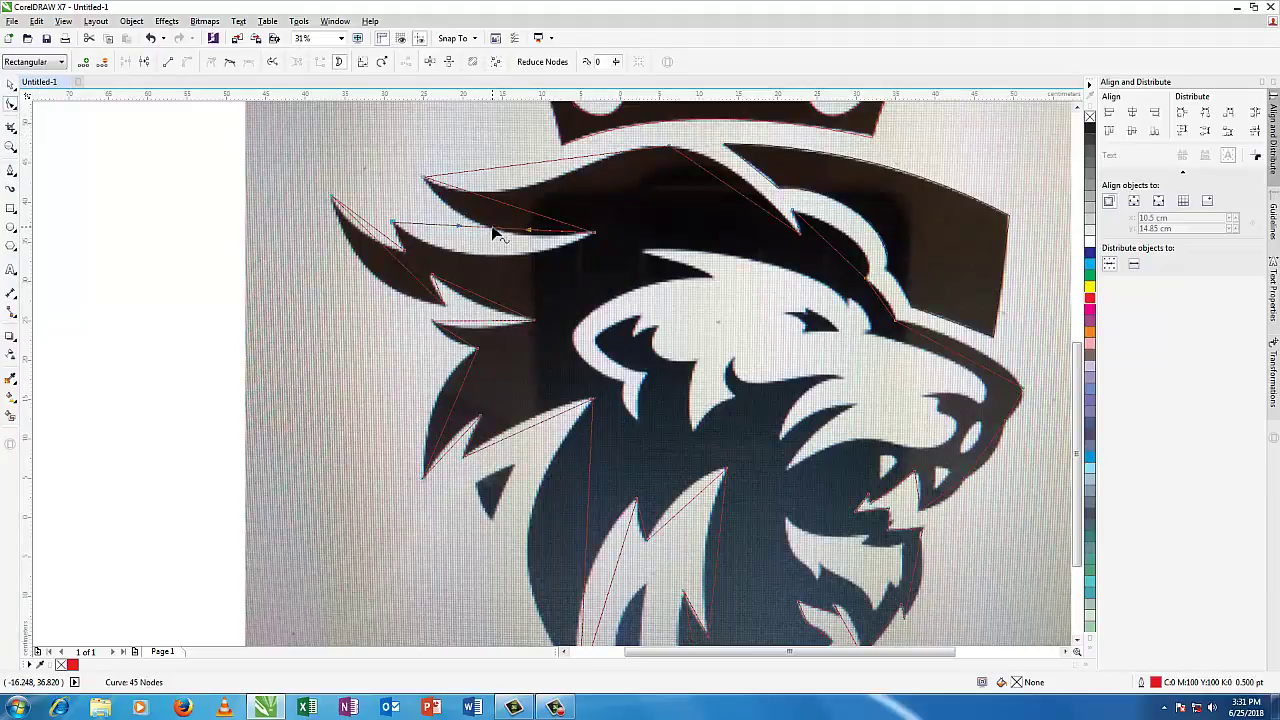
drag(497, 233, 483, 258)
Step: Convert the outer and inner edge segments of the outermost back lock to curves and bend them to the image
right_click(400, 262)
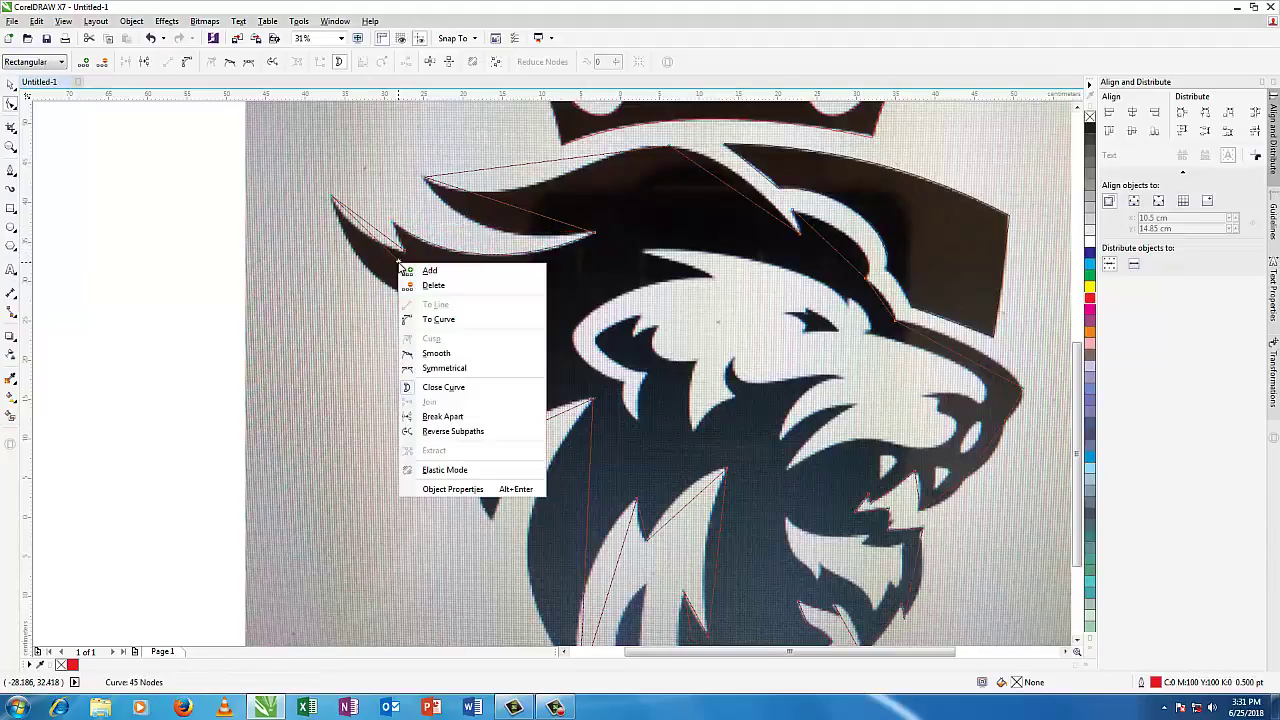
click(436, 325)
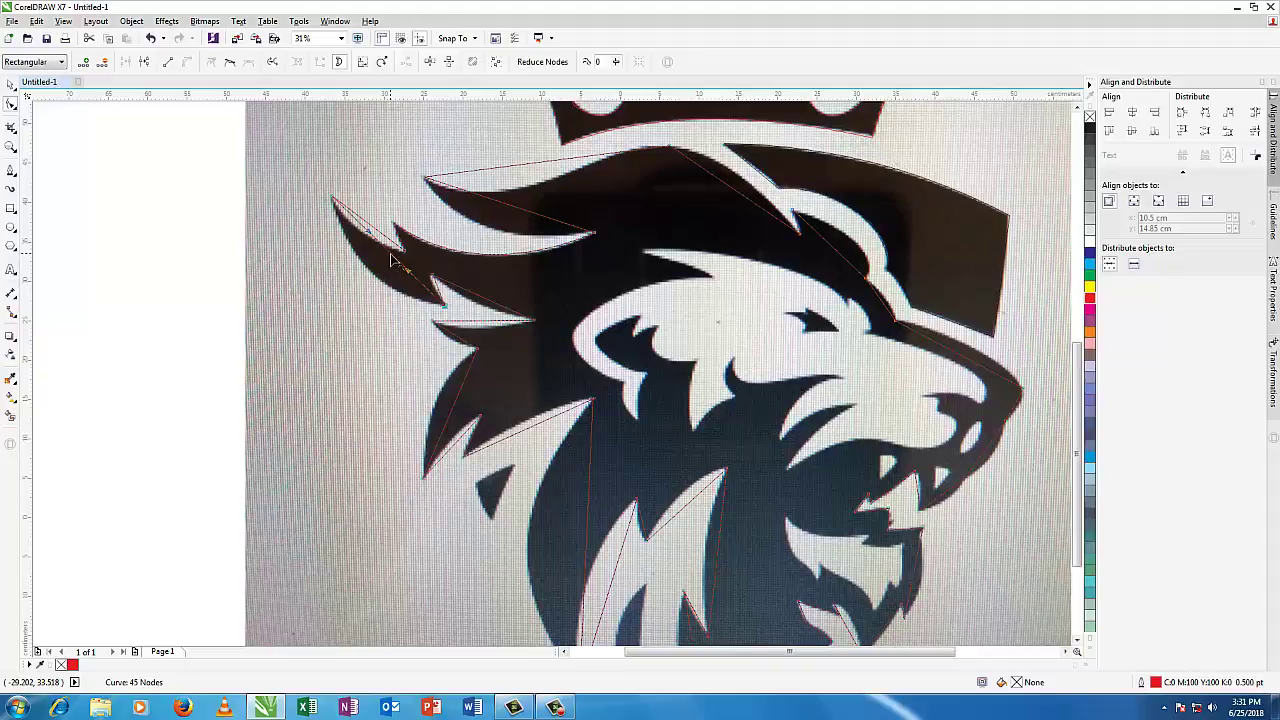
drag(392, 260, 367, 239)
right_click(370, 230)
click(403, 277)
Step: Convert the long upper edge of the small white notch behind the ear to a curve and bend it to the image
scroll(565, 335, up, 1)
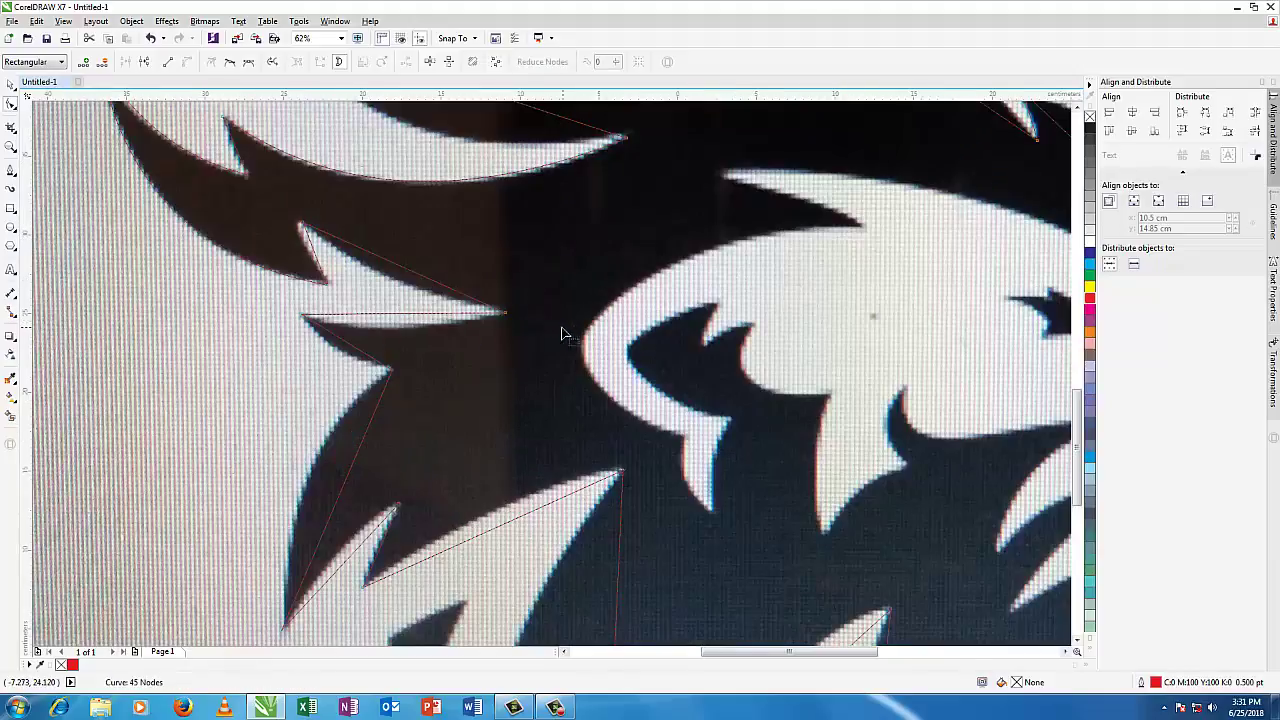
right_click(392, 268)
click(430, 318)
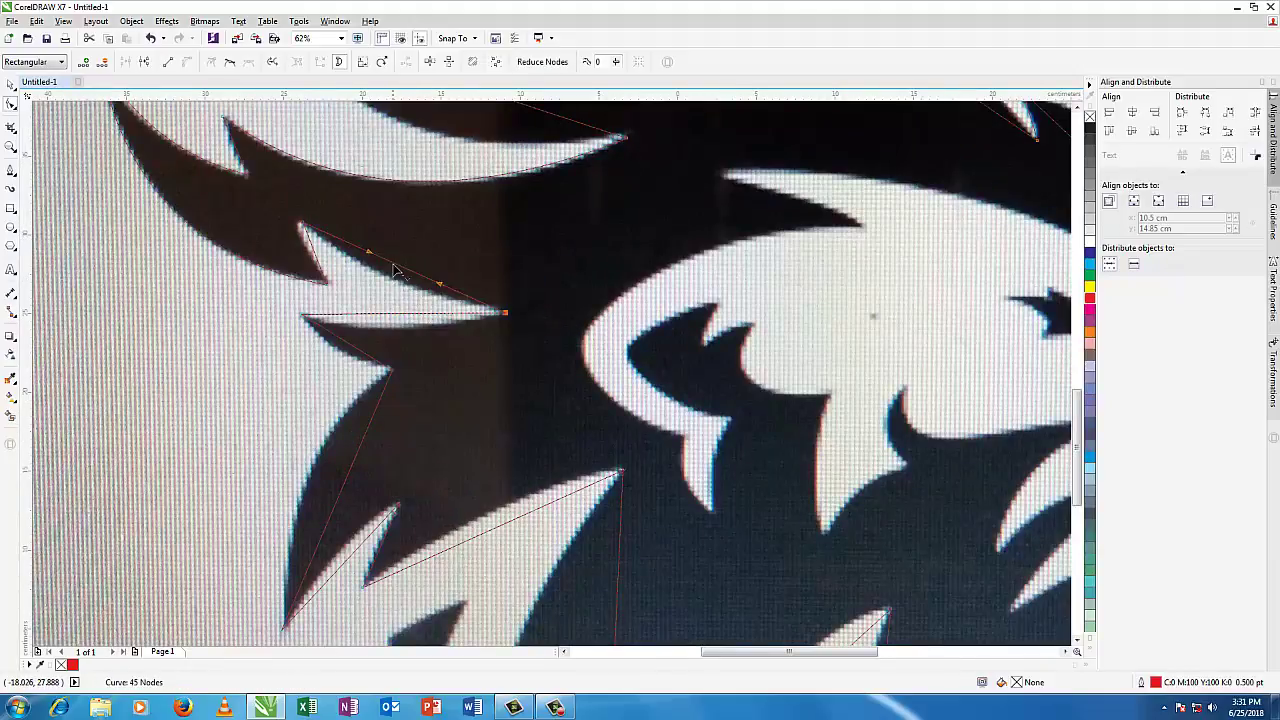
drag(392, 272, 391, 278)
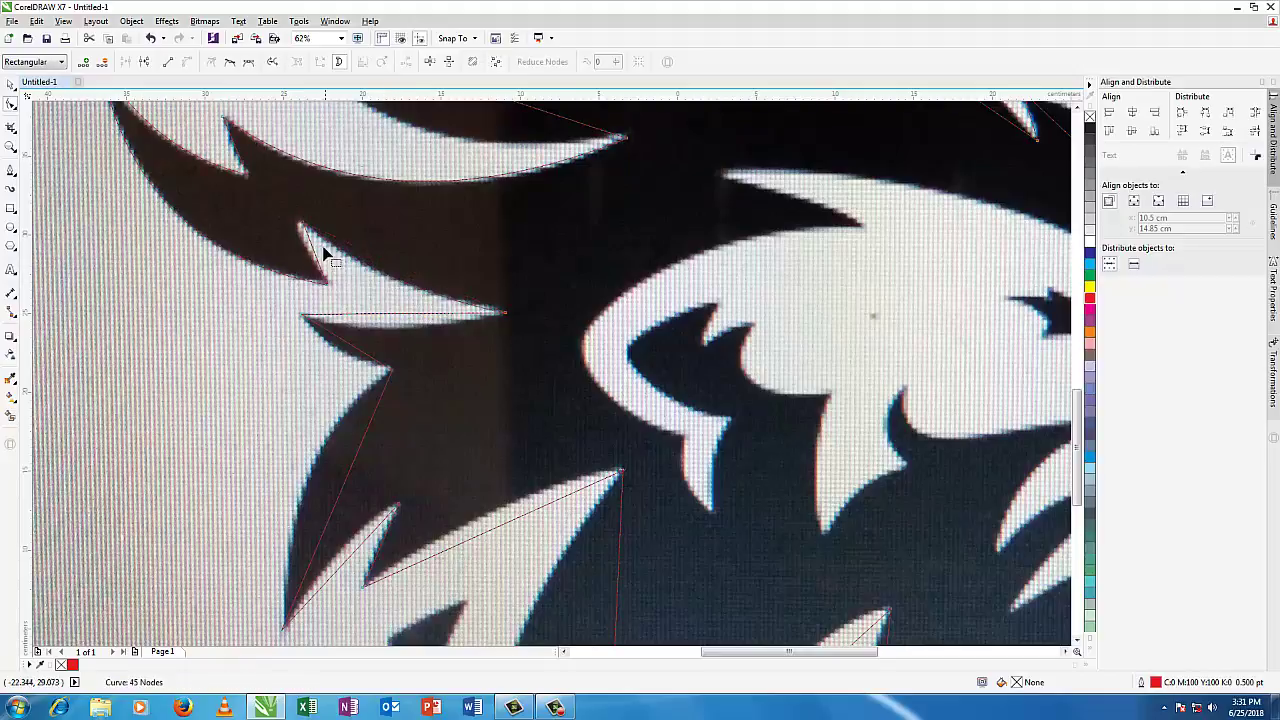
Step: Convert the short edge of the small white notch behind the ear to a curve and fit it to the image
right_click(312, 248)
click(345, 300)
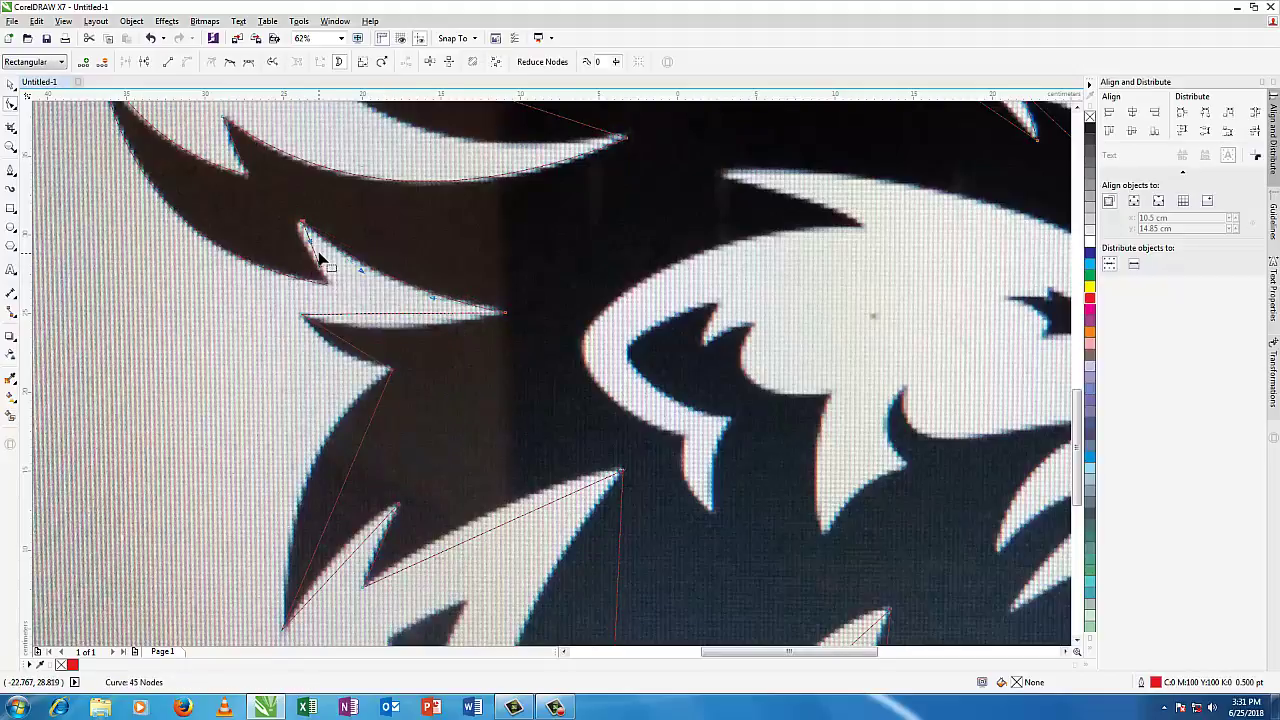
drag(316, 258, 305, 229)
click(304, 227)
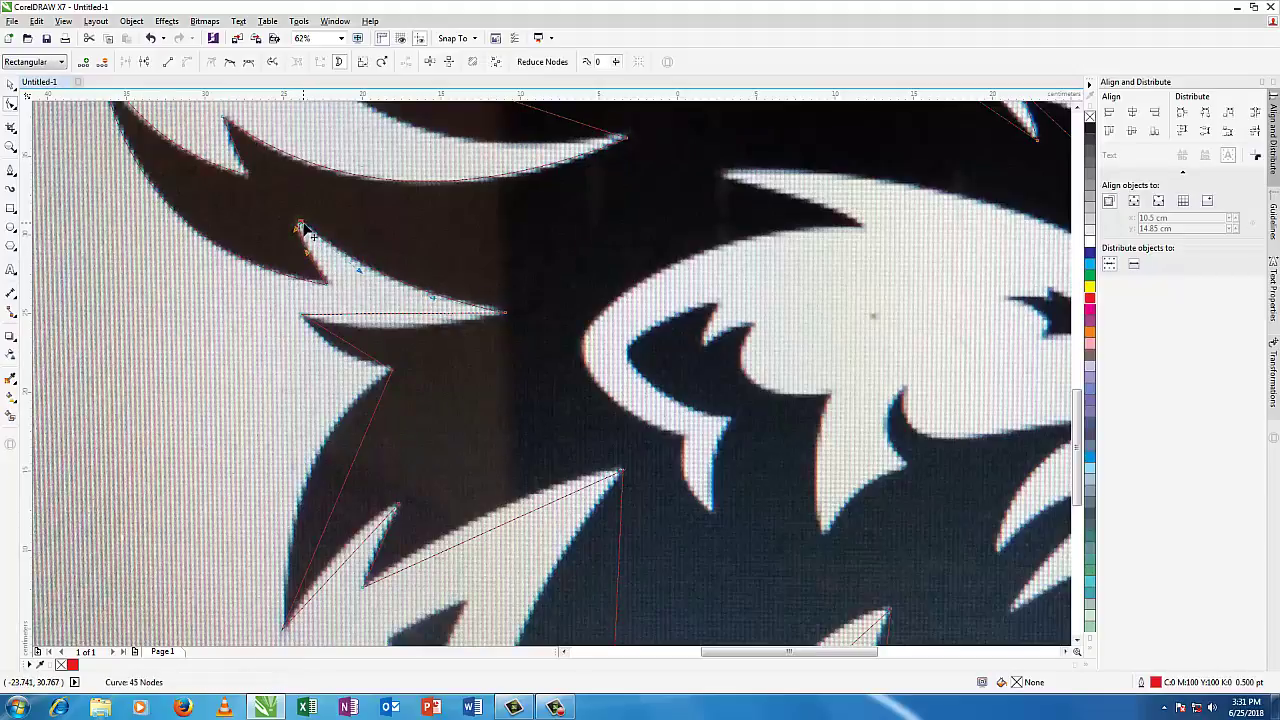
Step: Curve the long lower edge of the white notch and the short slanted edge beneath it to follow the image
right_click(410, 318)
click(440, 371)
drag(410, 318, 351, 363)
right_click(350, 347)
click(386, 400)
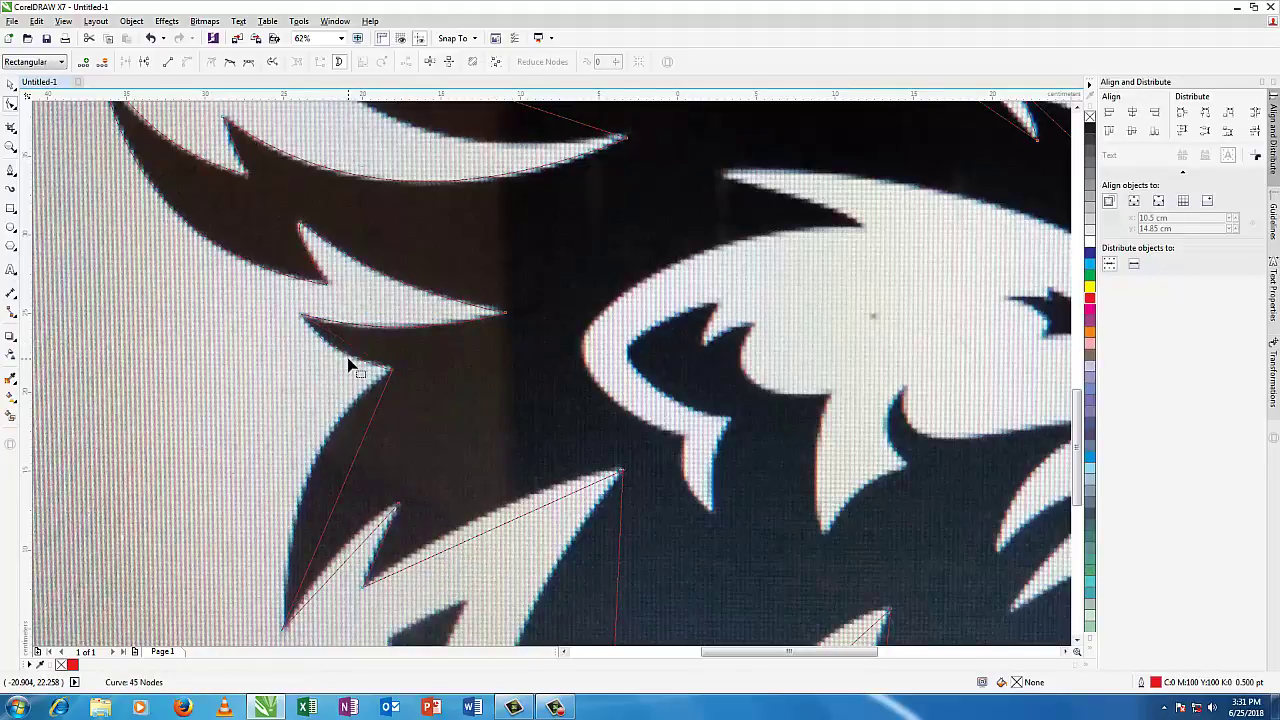
Step: Convert the long outer edge of the lower back lock and the adjoining small white spike's edge to curves matching the image
right_click(345, 486)
click(383, 306)
drag(337, 500, 316, 477)
right_click(349, 567)
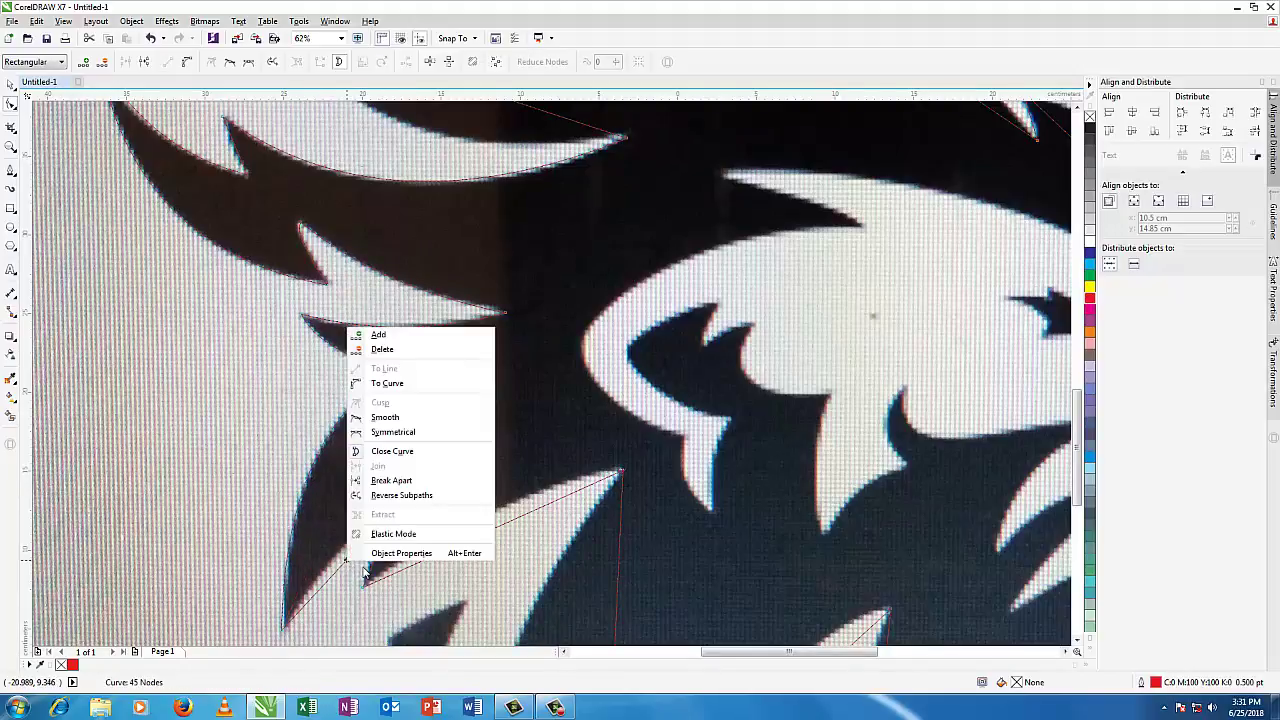
click(349, 567)
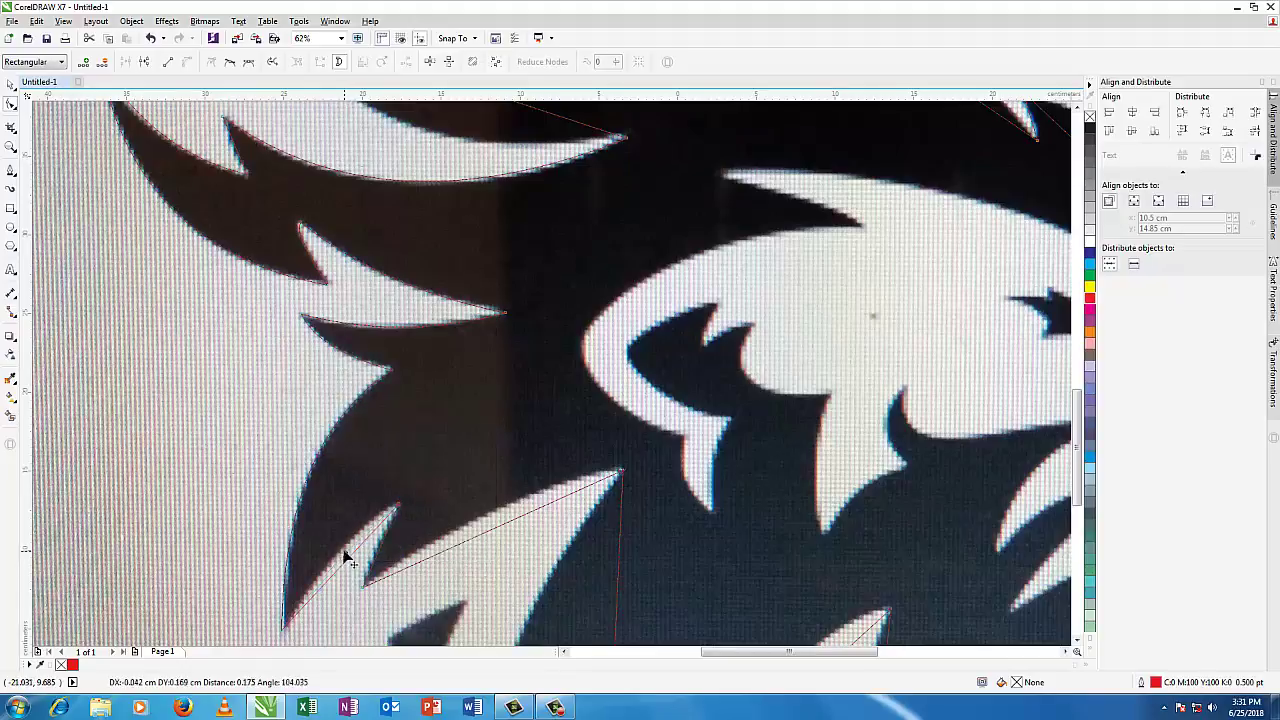
click(517, 541)
Step: Convert the long upper edge of the large white spike below the back lock to a curve and bend it to the image
right_click(507, 524)
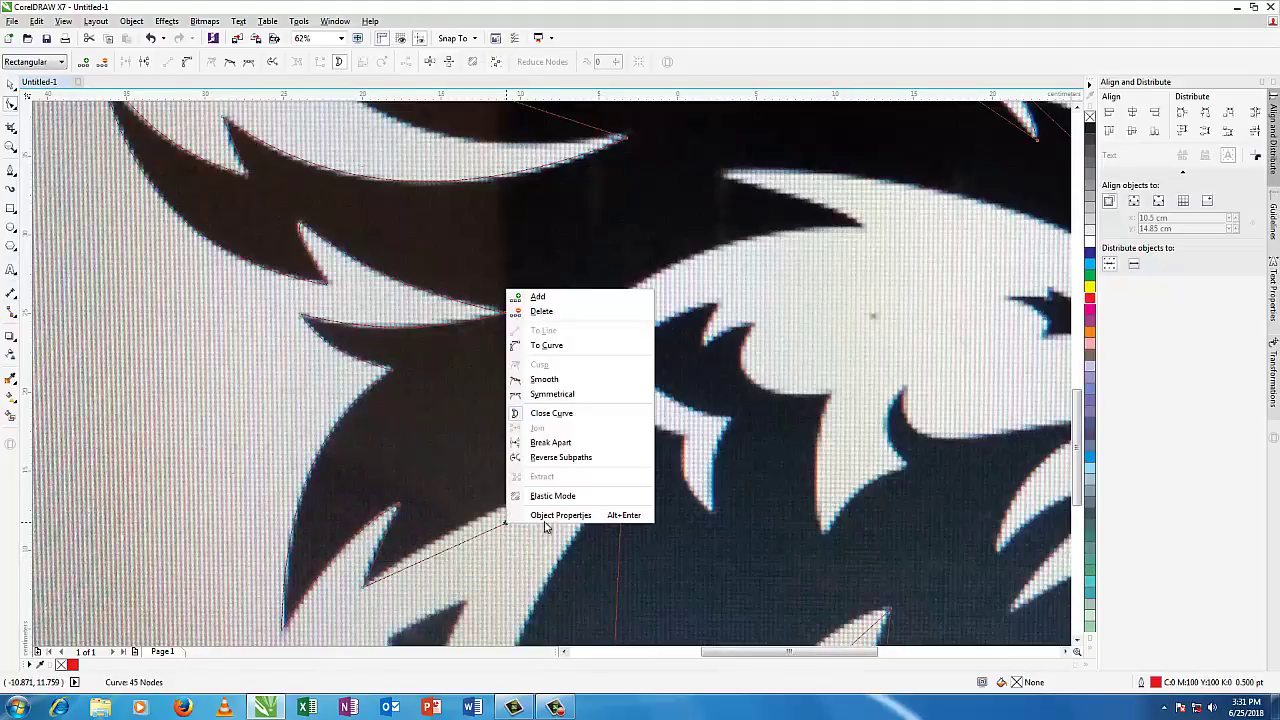
click(545, 346)
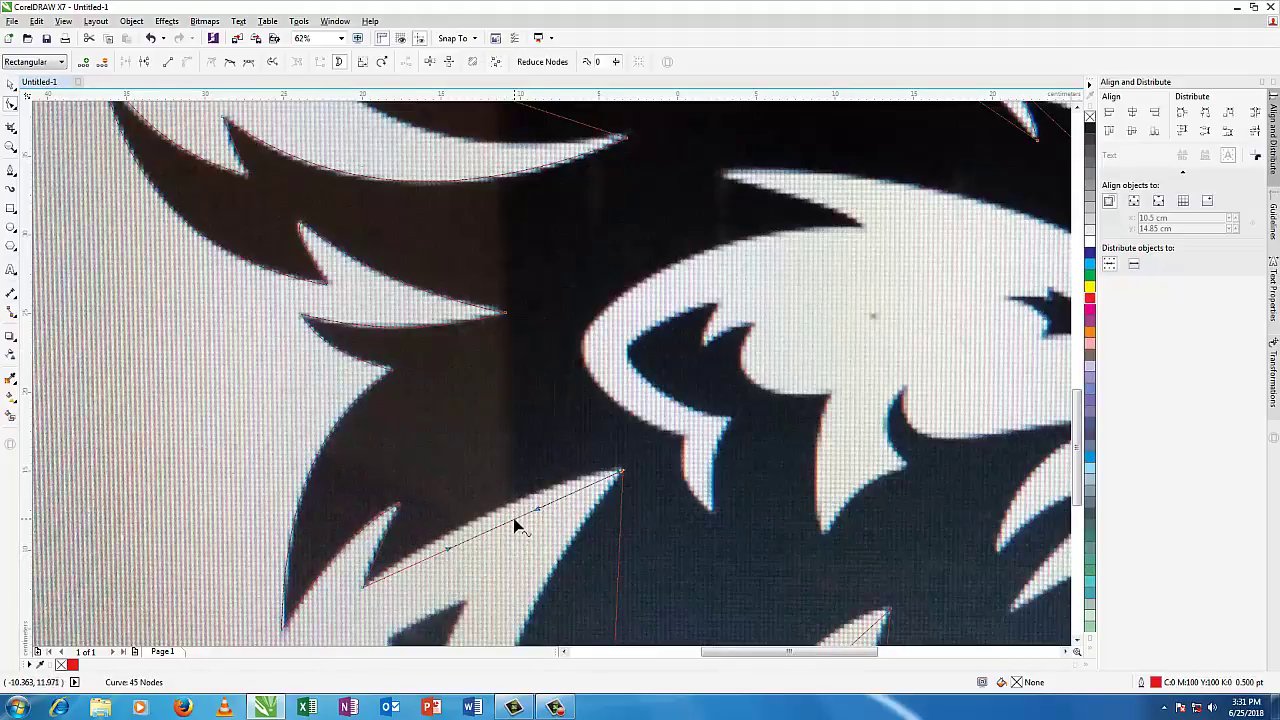
drag(517, 527, 515, 510)
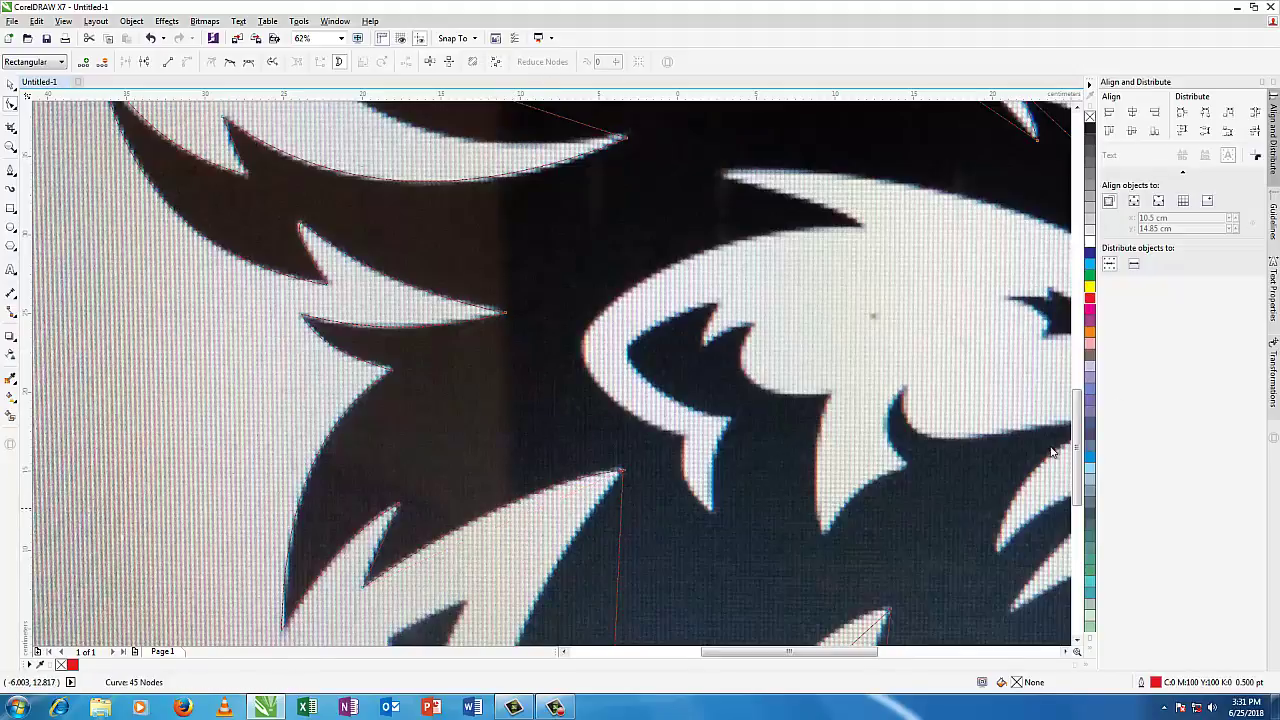
Step: Convert the long outer edge of the large dark neck lock to a curve and refine its bend with the control handles
drag(1077, 405, 1077, 483)
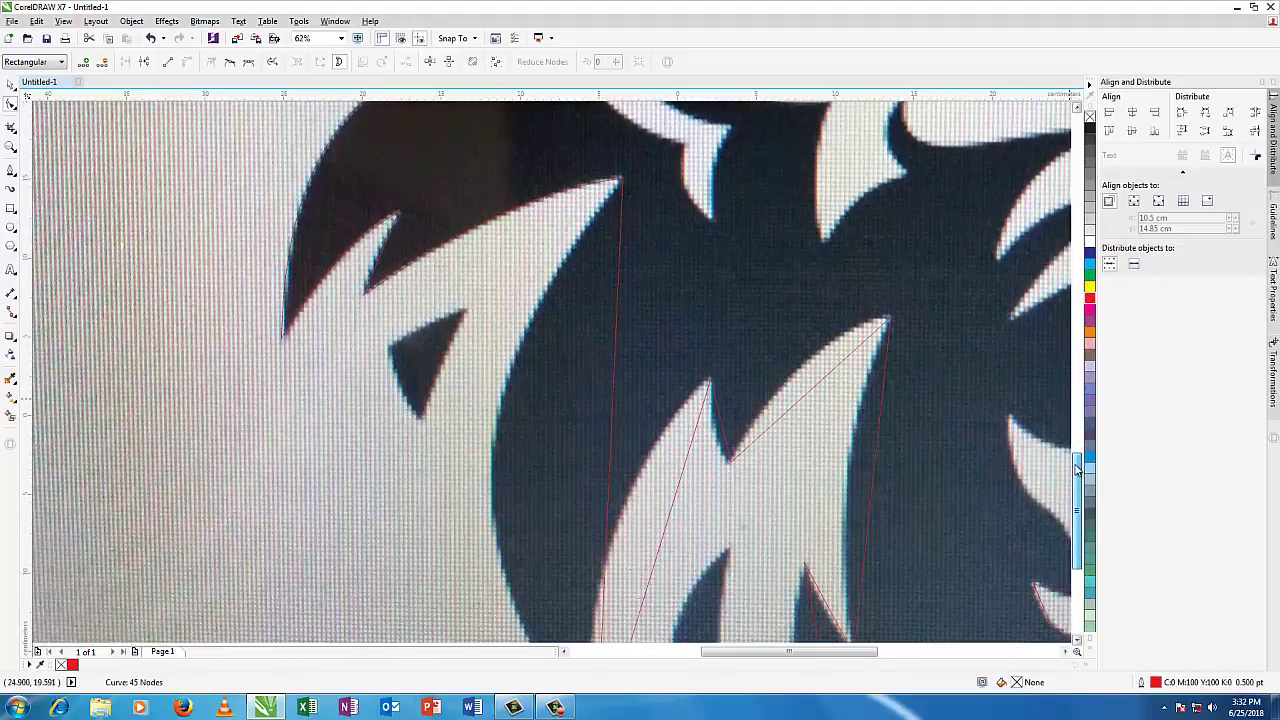
right_click(614, 397)
click(640, 449)
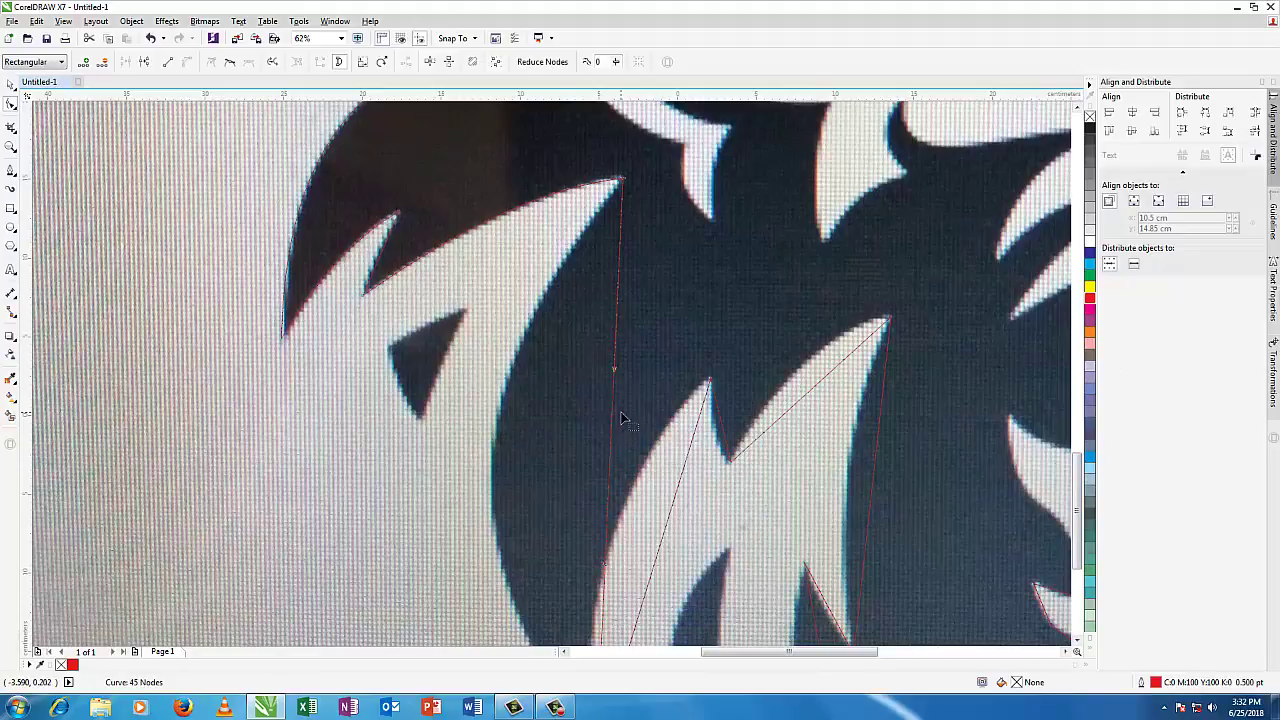
drag(614, 420, 493, 438)
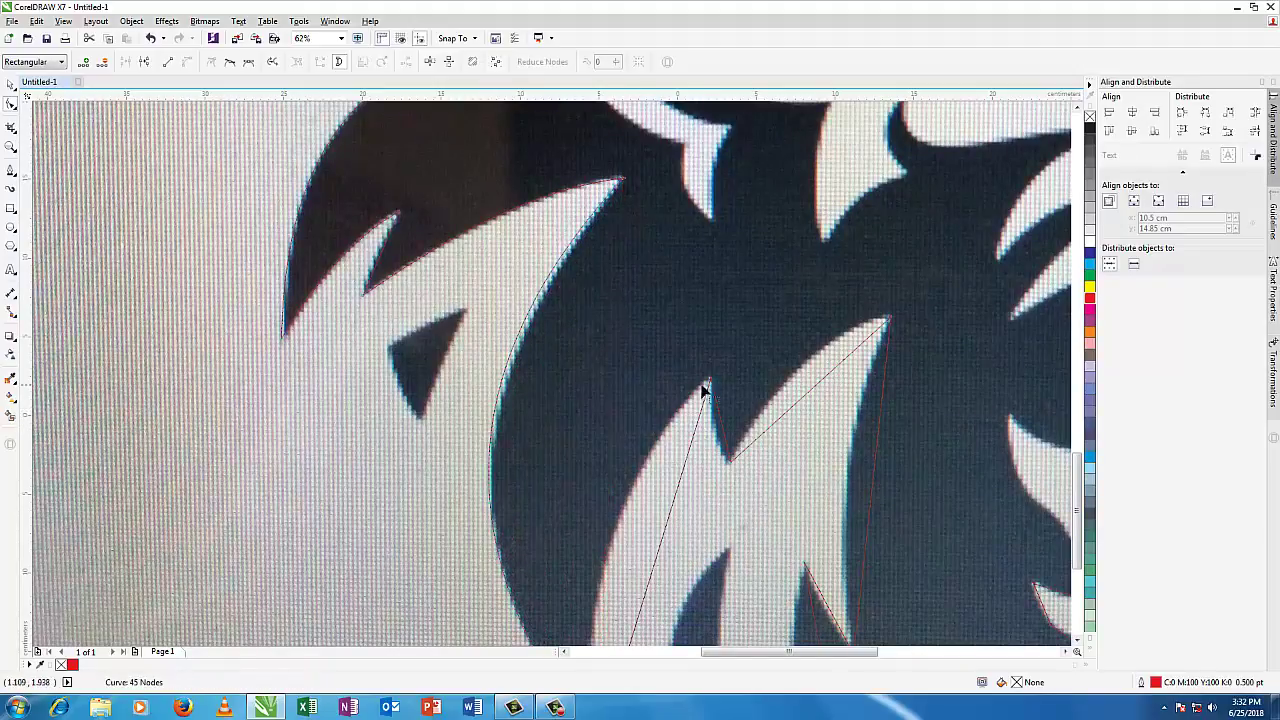
scroll(706, 386, down, 2)
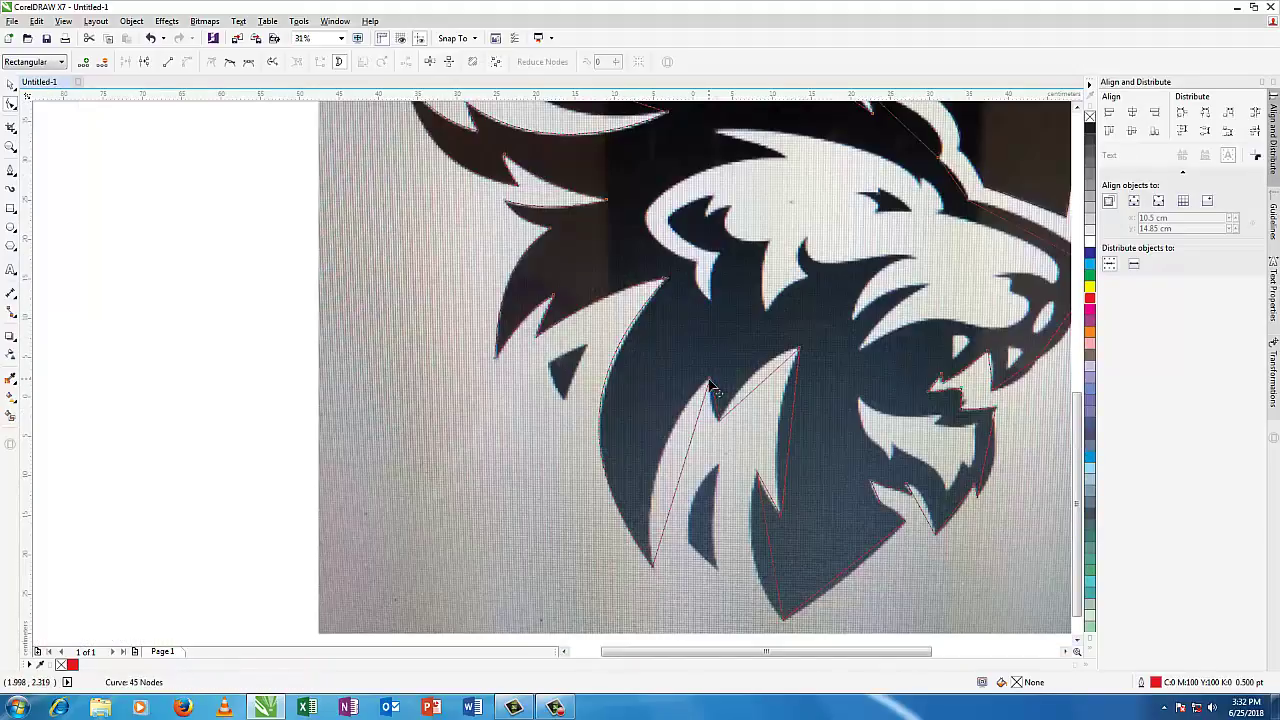
click(666, 284)
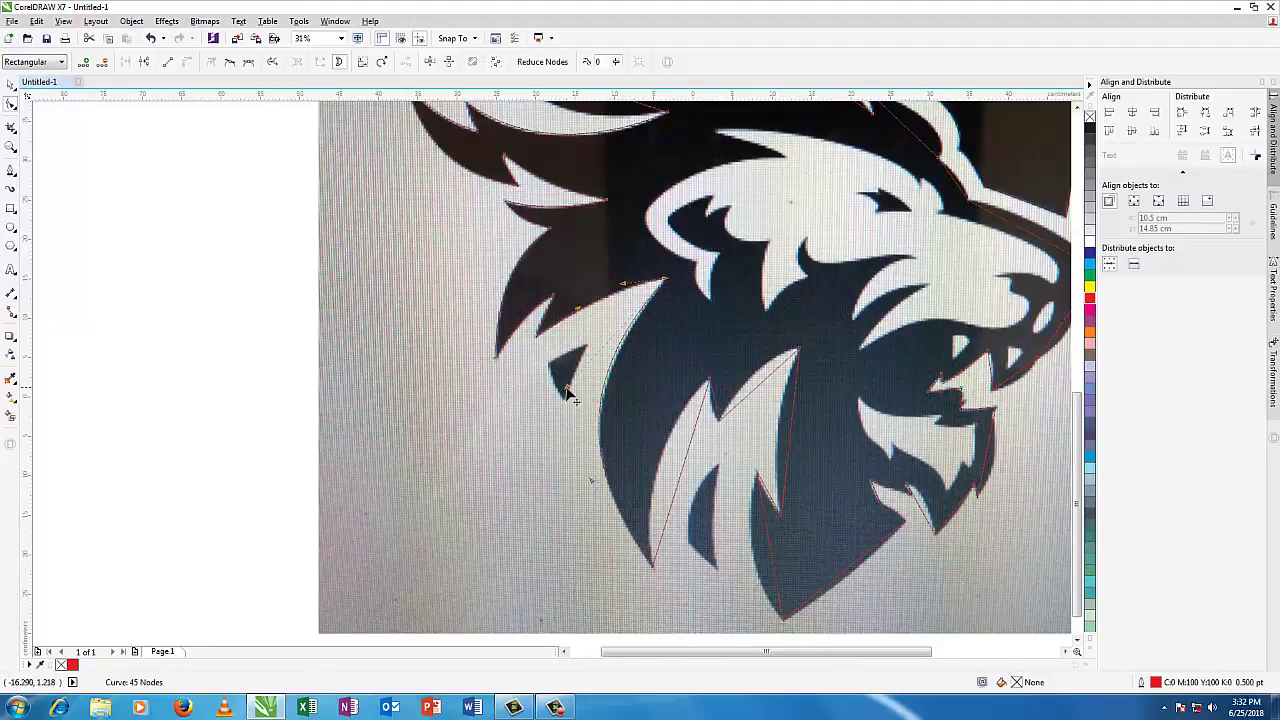
drag(567, 393, 578, 370)
drag(592, 487, 585, 477)
Step: Curve the left edge of the double-pointed white neck lock and the short edge beside its first tip to the image
right_click(686, 466)
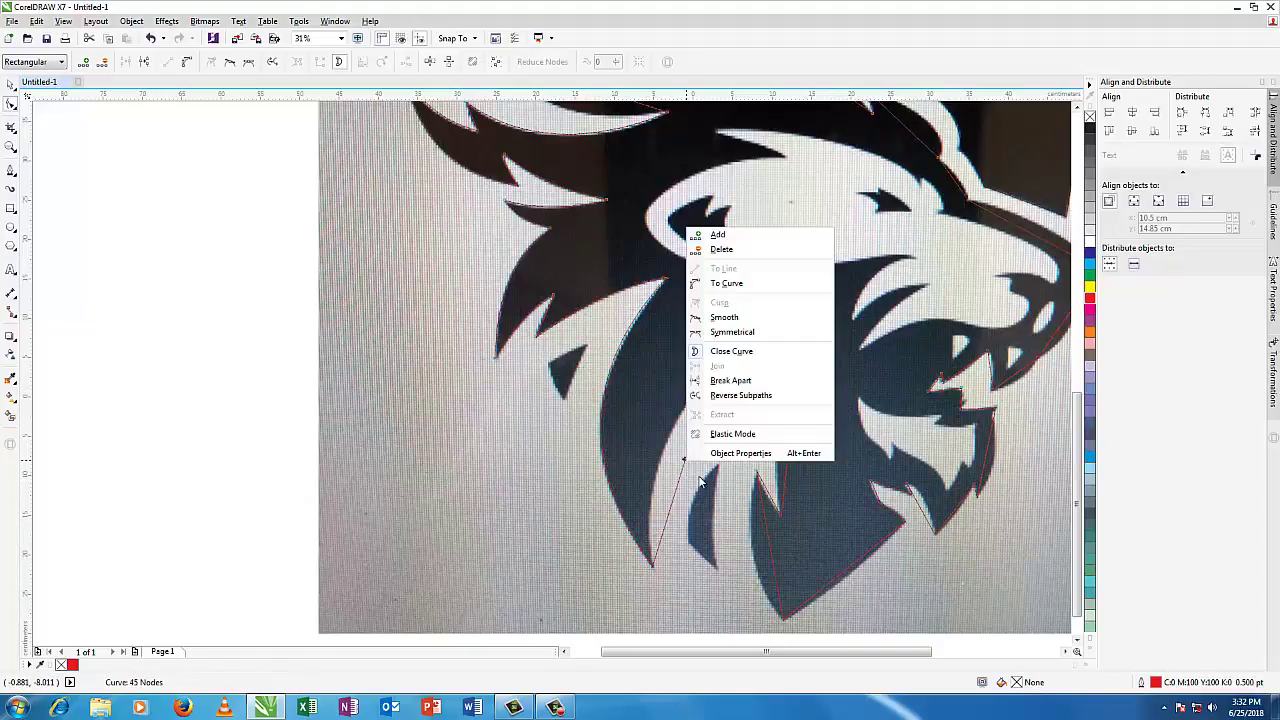
click(742, 287)
mouse_move(686, 476)
mouse_down()
mouse_move(672, 457)
mouse_move(665, 470)
mouse_up()
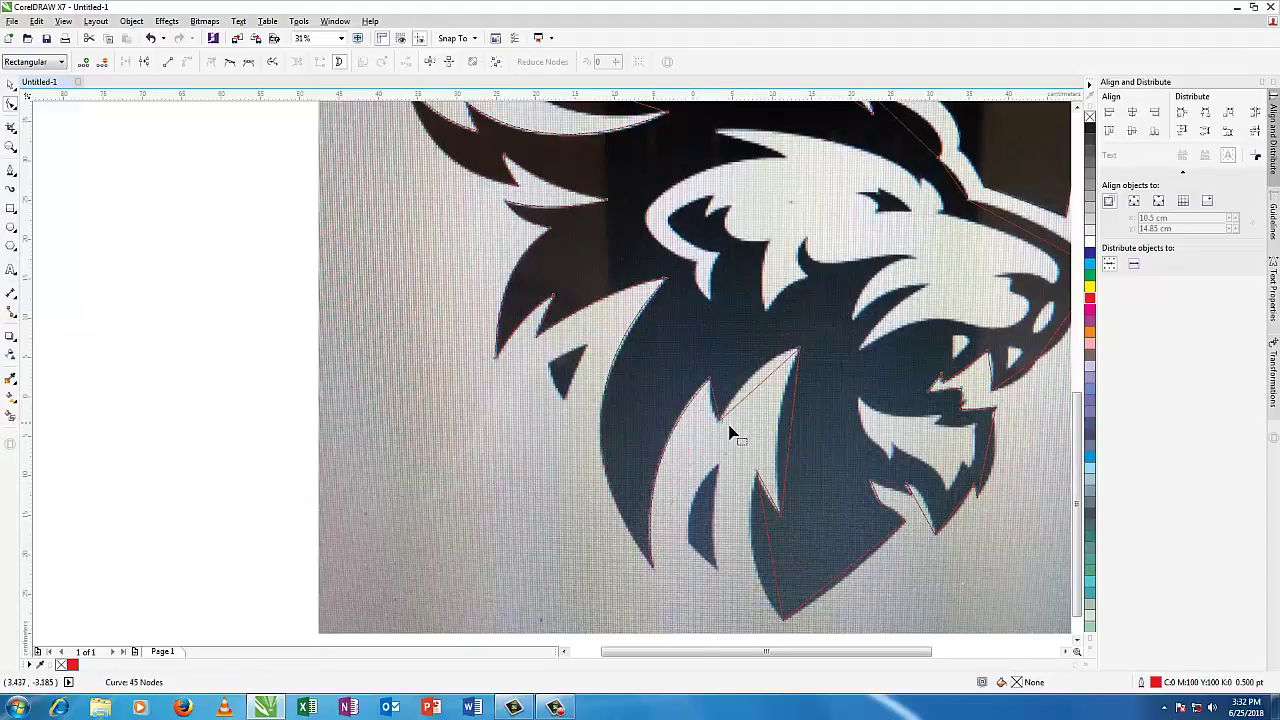
scroll(720, 425, up, 1)
right_click(703, 383)
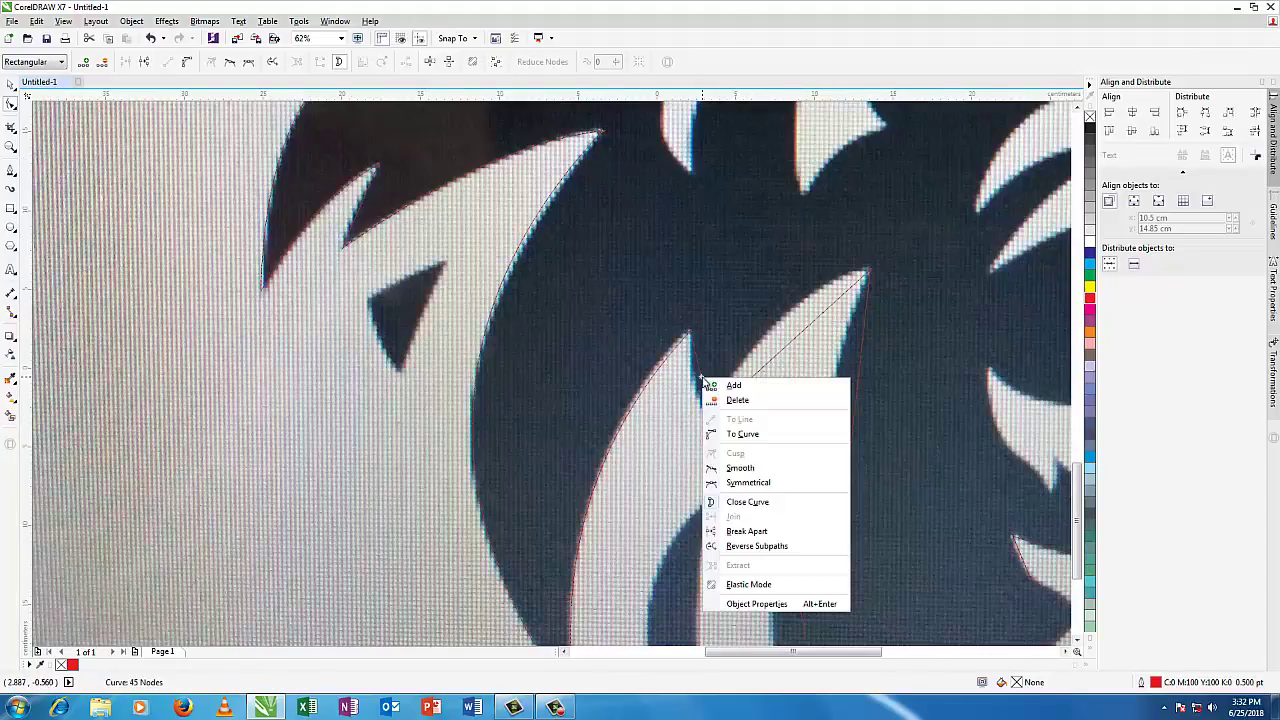
click(737, 434)
drag(700, 385, 701, 390)
Step: Curve the upper and right edges of the white neck lock's taller point to follow the image
right_click(779, 362)
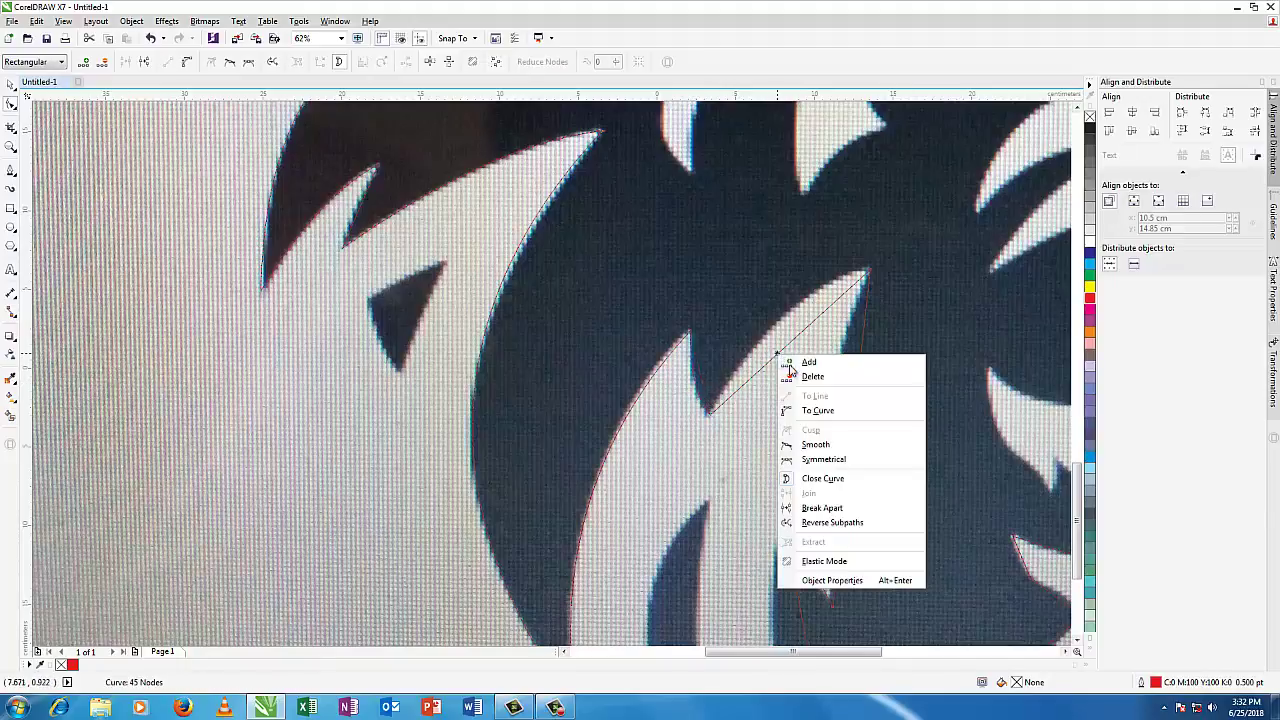
click(812, 410)
mouse_move(786, 350)
mouse_down()
mouse_move(788, 318)
mouse_move(795, 328)
mouse_up()
scroll(809, 400, down, 2)
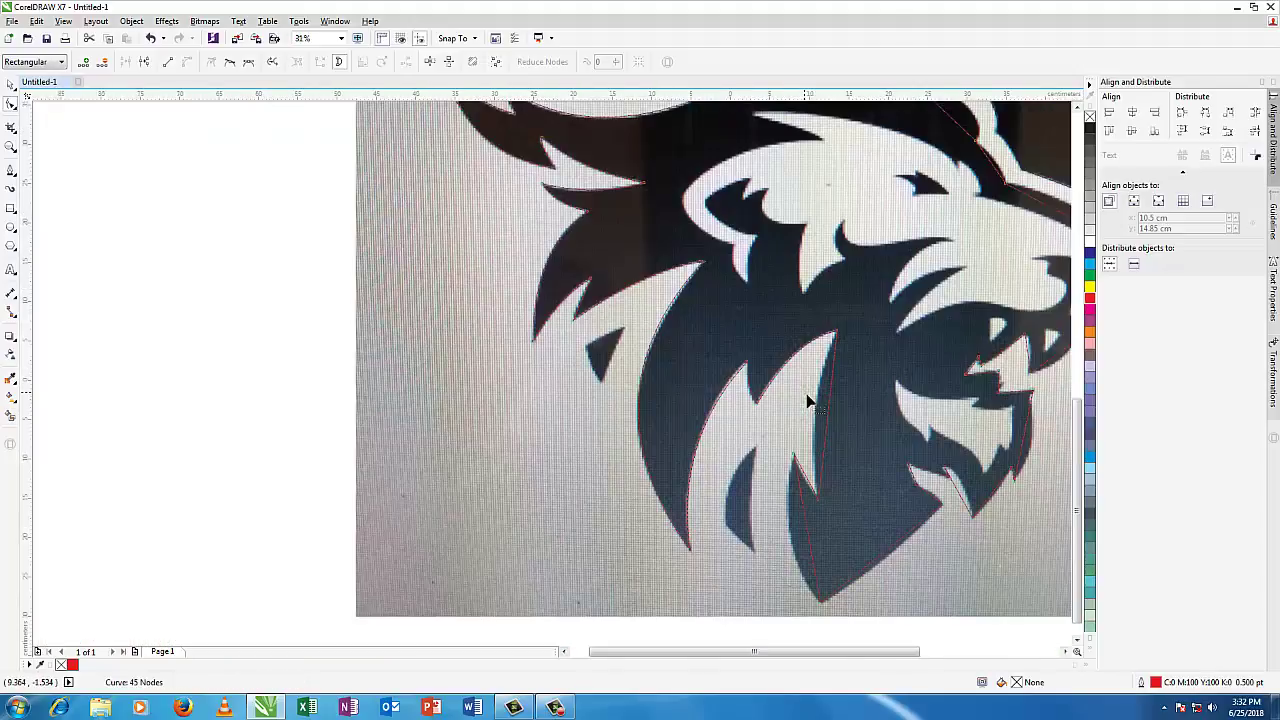
right_click(828, 413)
click(866, 466)
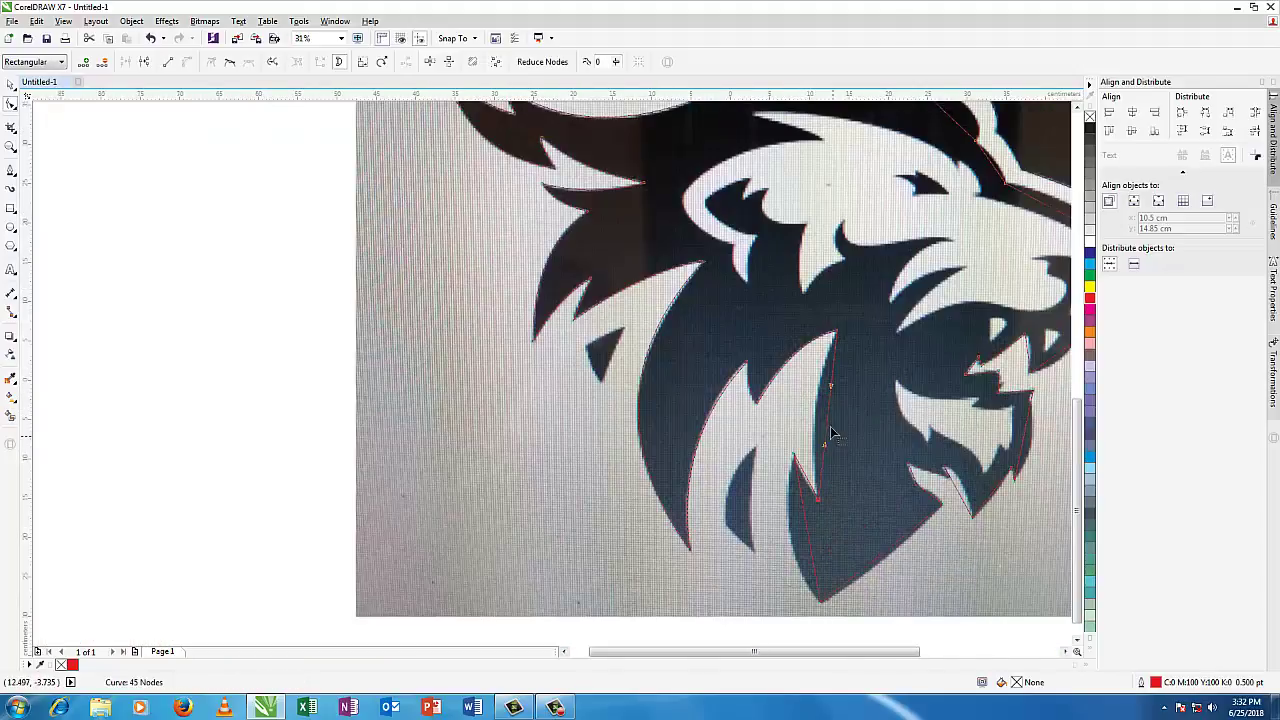
drag(831, 426, 820, 421)
click(853, 580)
Step: Convert the left edge of the lowest dark neck tip and the short notch edge above it to curves fitting the image
scroll(853, 580, up, 2)
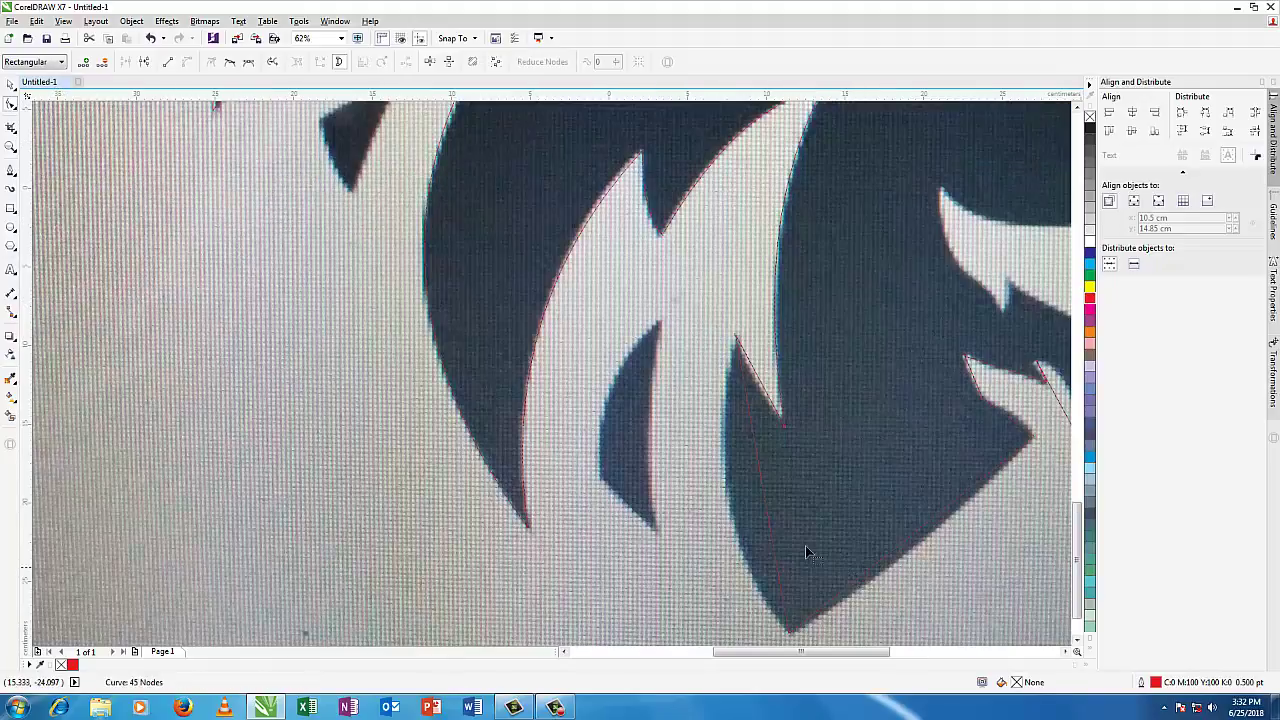
right_click(764, 503)
click(812, 326)
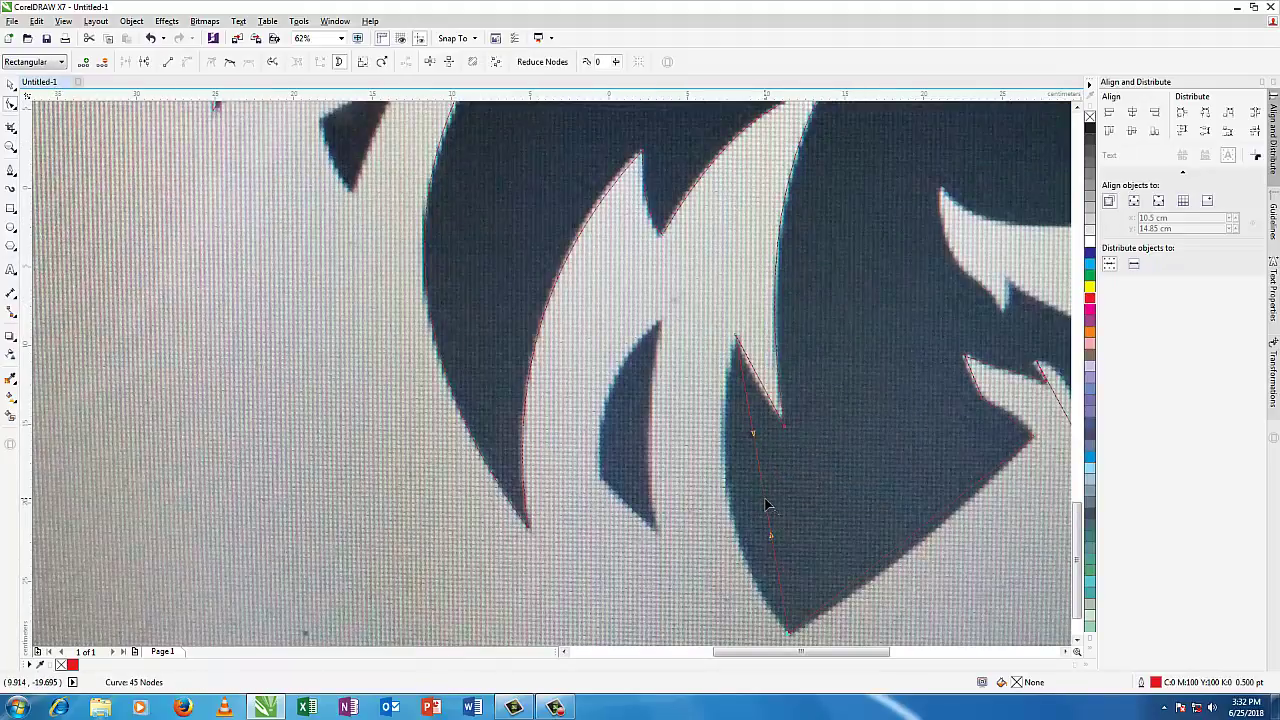
drag(768, 505, 735, 507)
click(768, 408)
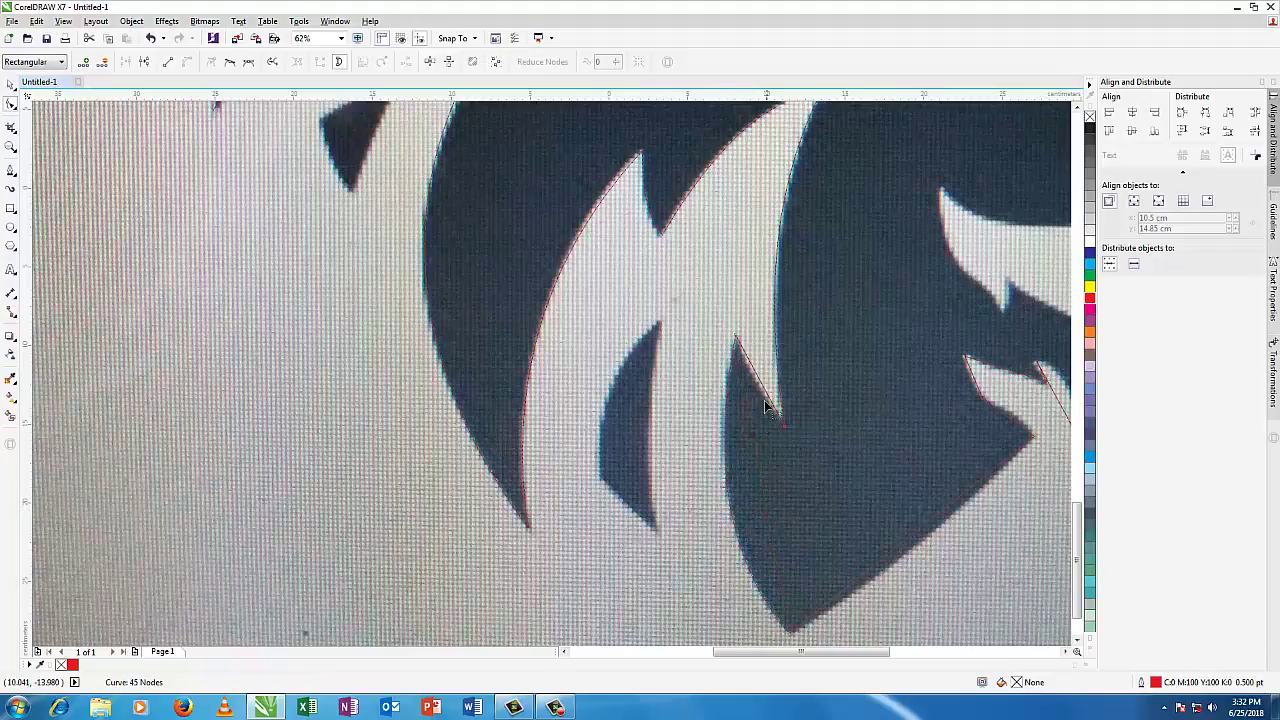
right_click(760, 386)
click(806, 443)
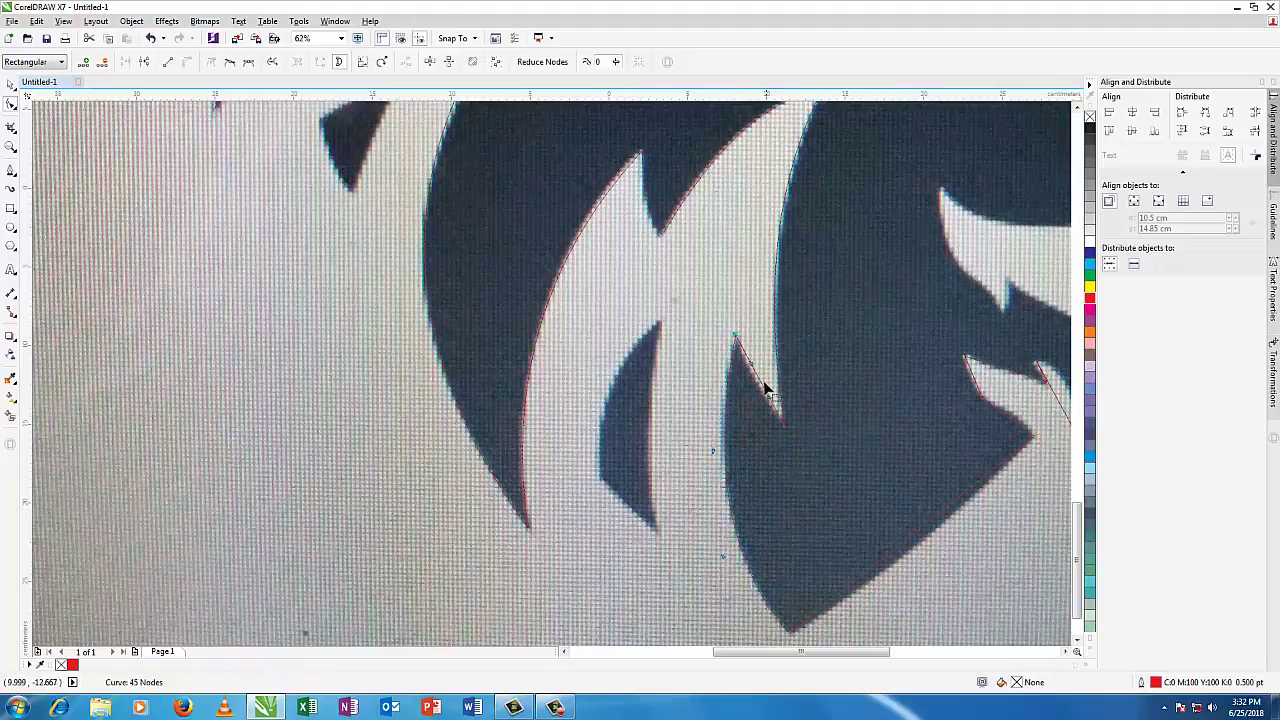
drag(765, 390, 759, 393)
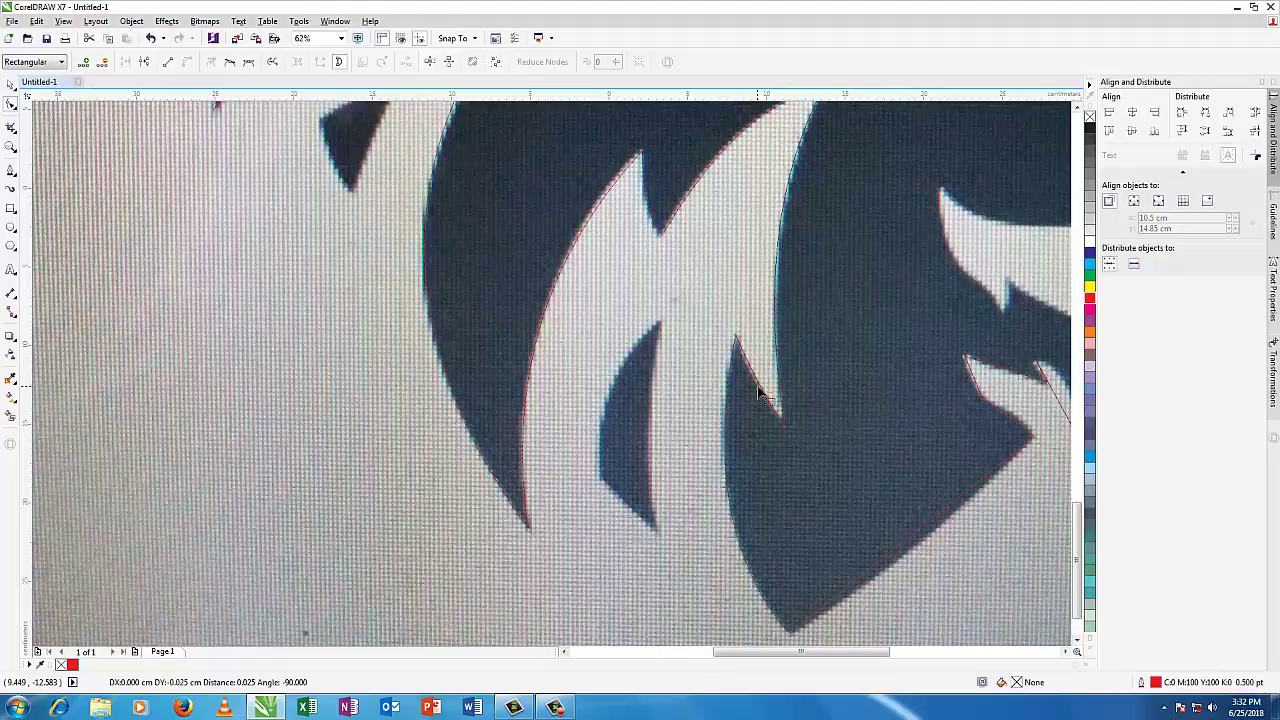
drag(760, 392, 760, 392)
Step: Convert the long bottom edge of the lowest neck tip to a curve and bend it slightly to the image
scroll(762, 395, down, 2)
scroll(866, 529, up, 1)
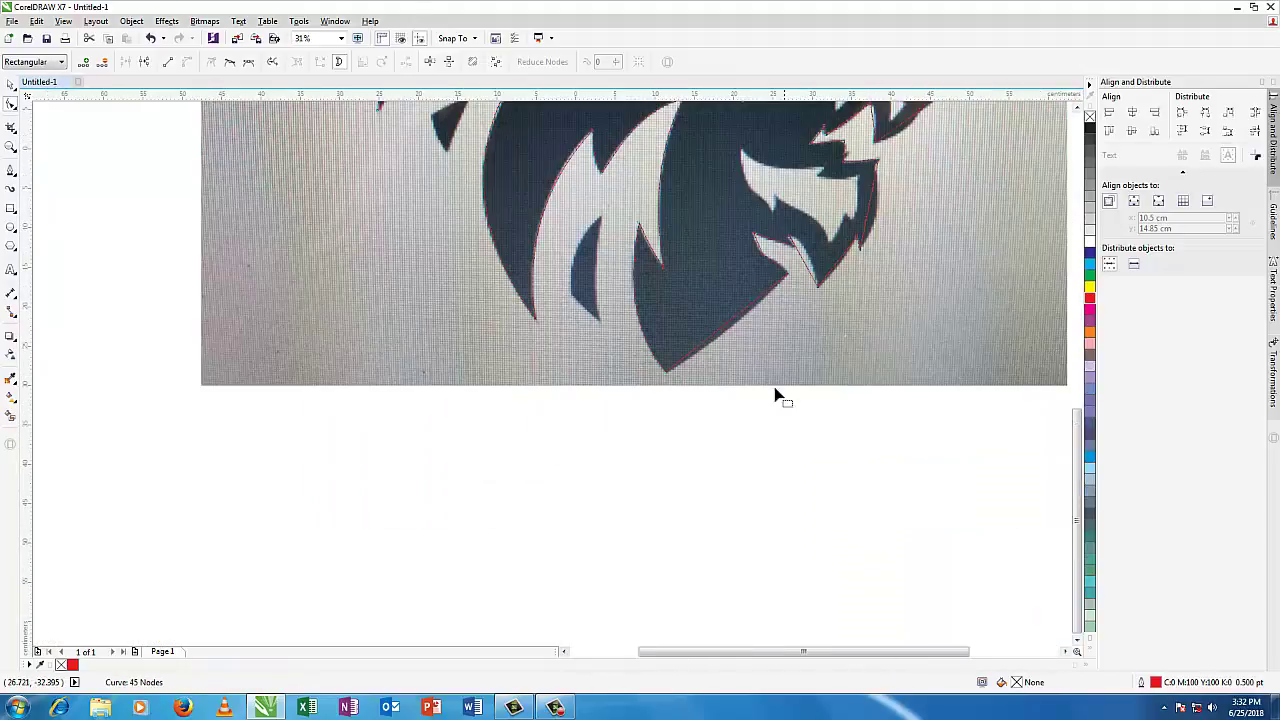
scroll(770, 345, up, 1)
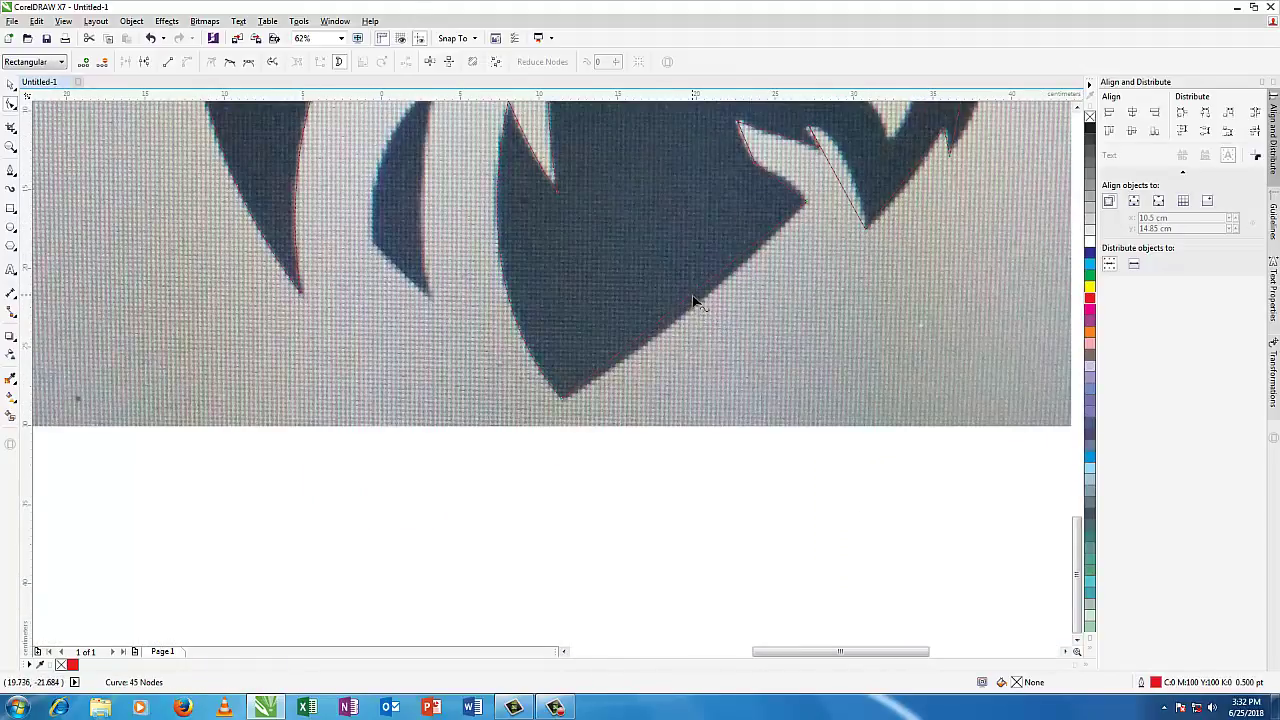
right_click(693, 300)
click(700, 349)
drag(693, 302, 694, 309)
Step: Convert the inner edge of the dark beard tip below the chin to a curve and bend it to the image
drag(1077, 538, 1077, 500)
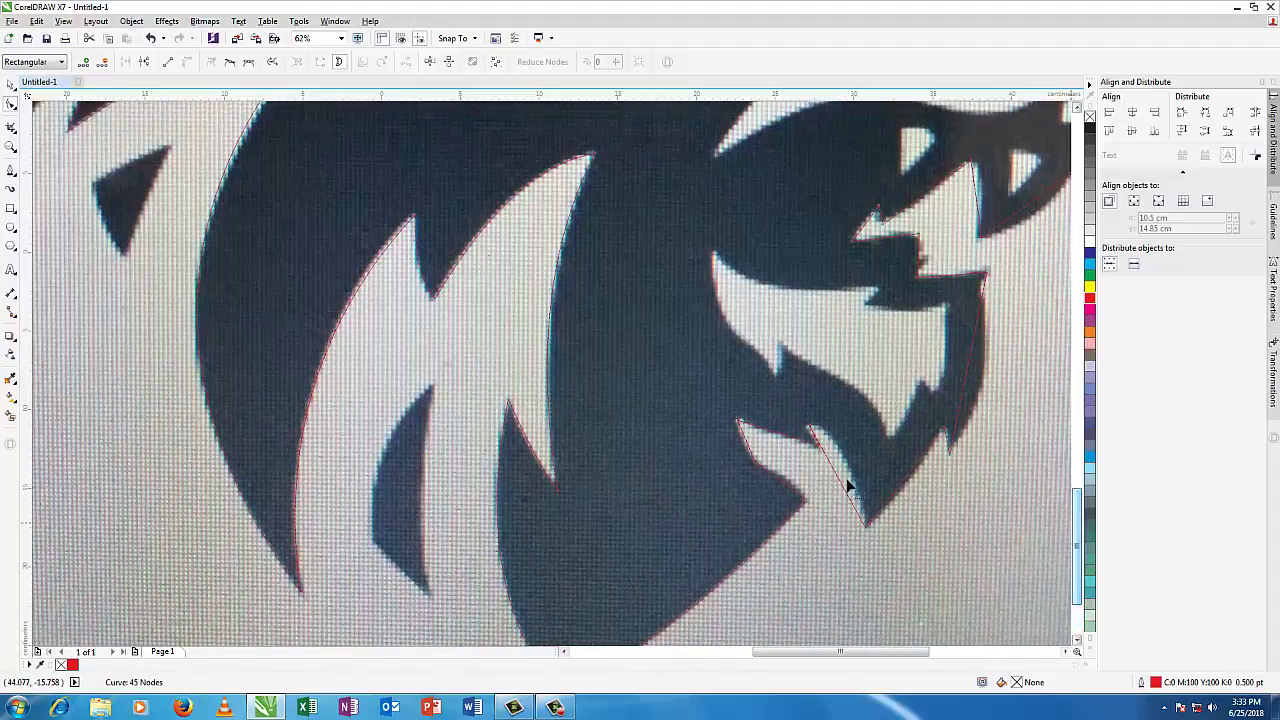
right_click(838, 479)
key(Up)
key(Up)
key(Up)
key(Up)
key(Up)
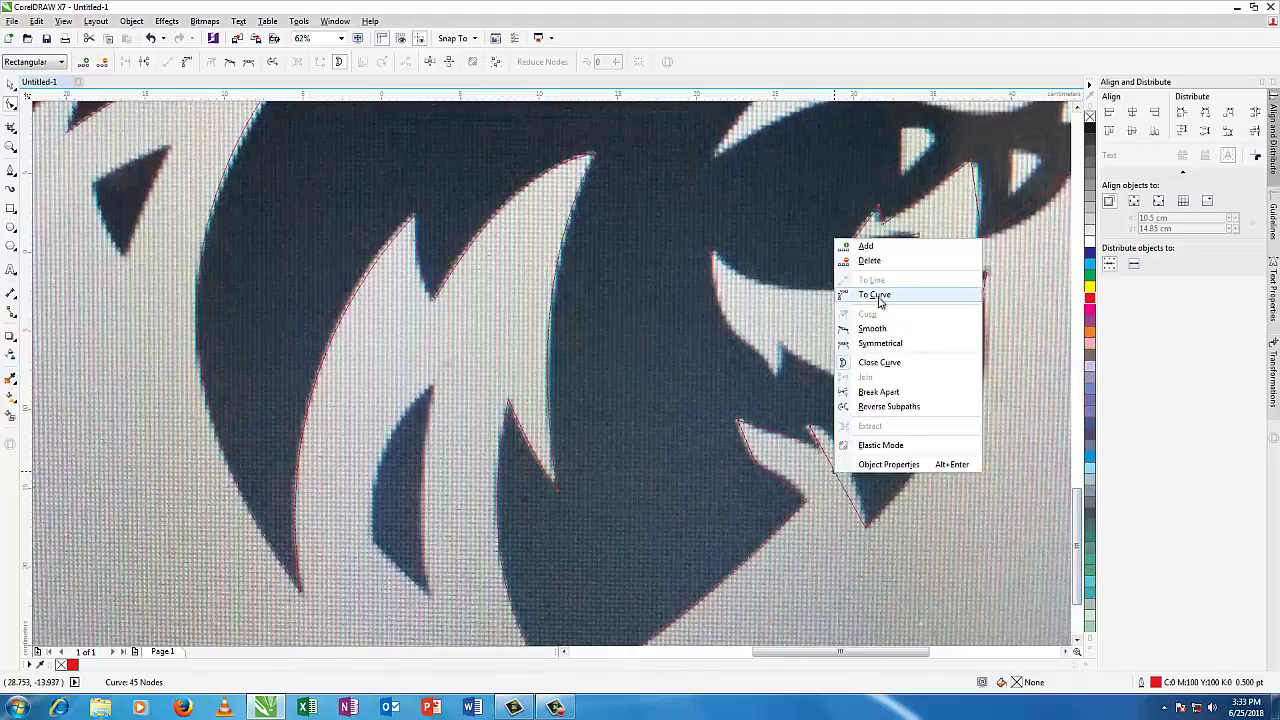
key(Return)
drag(838, 479, 838, 458)
Step: Convert the short edge of the small white hook beside the beard tip to a curve and bend it to the image
scroll(838, 458, up, 2)
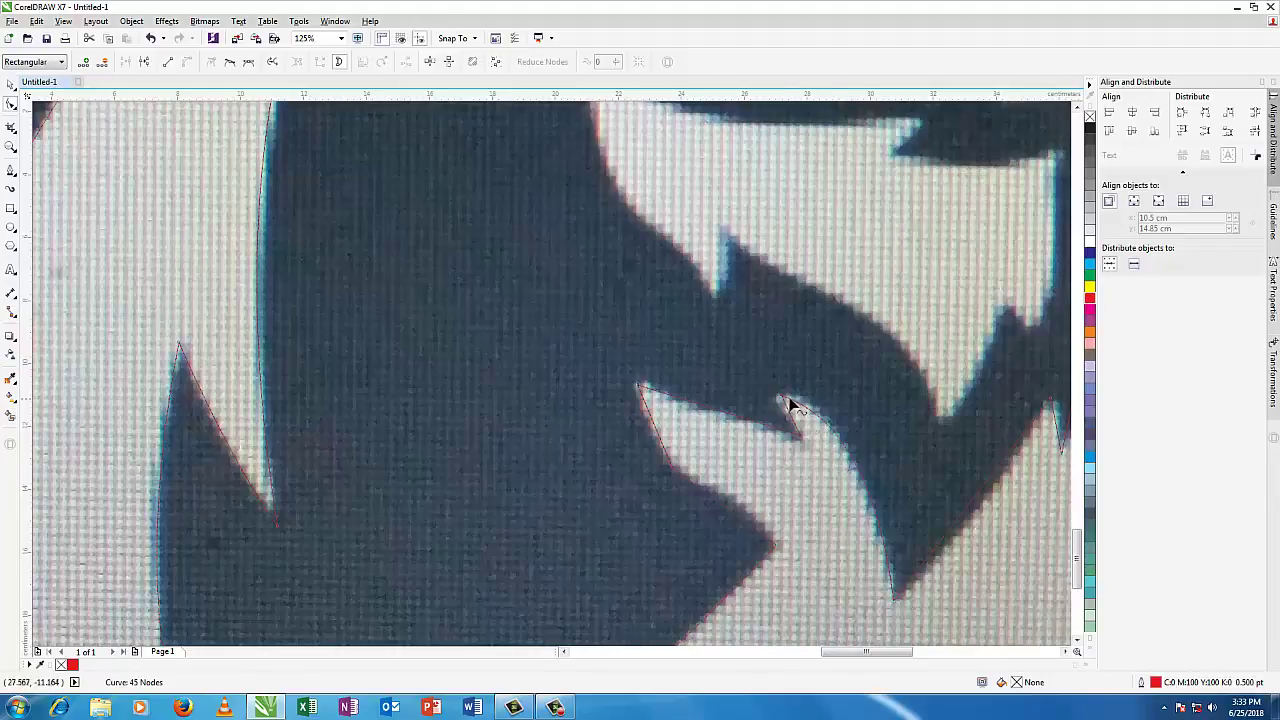
scroll(783, 403, up, 1)
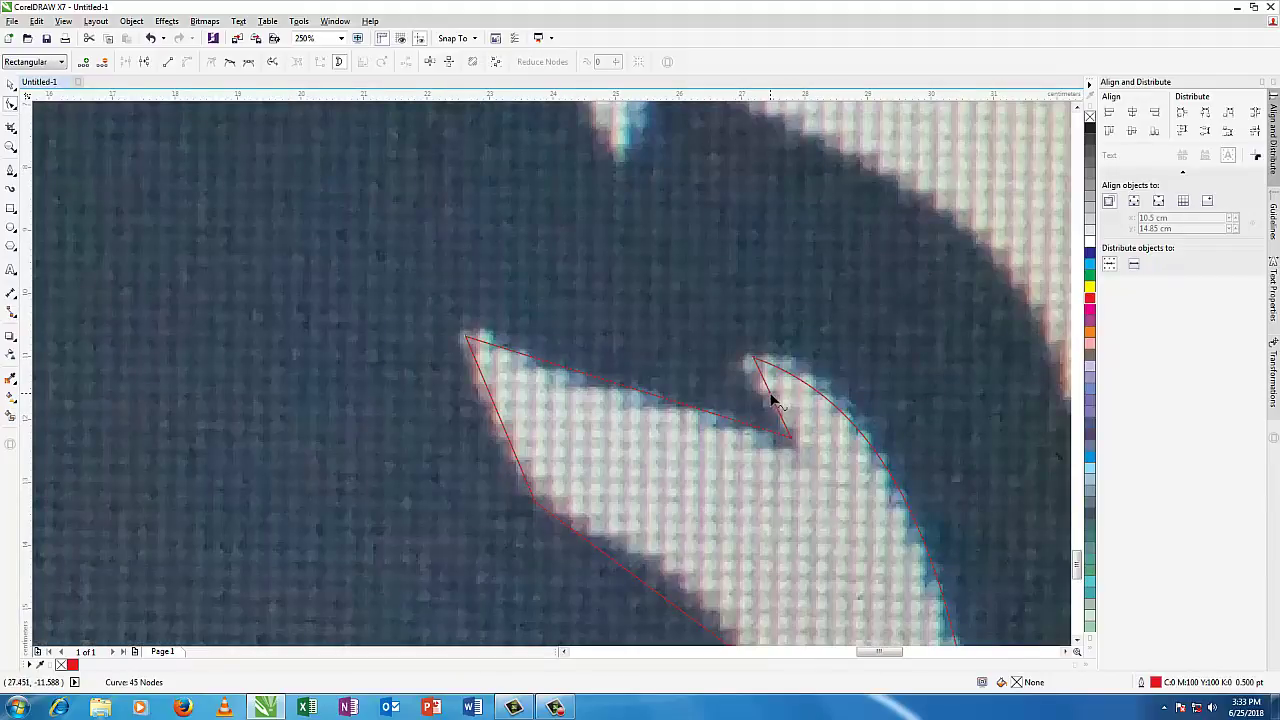
right_click(775, 400)
click(808, 449)
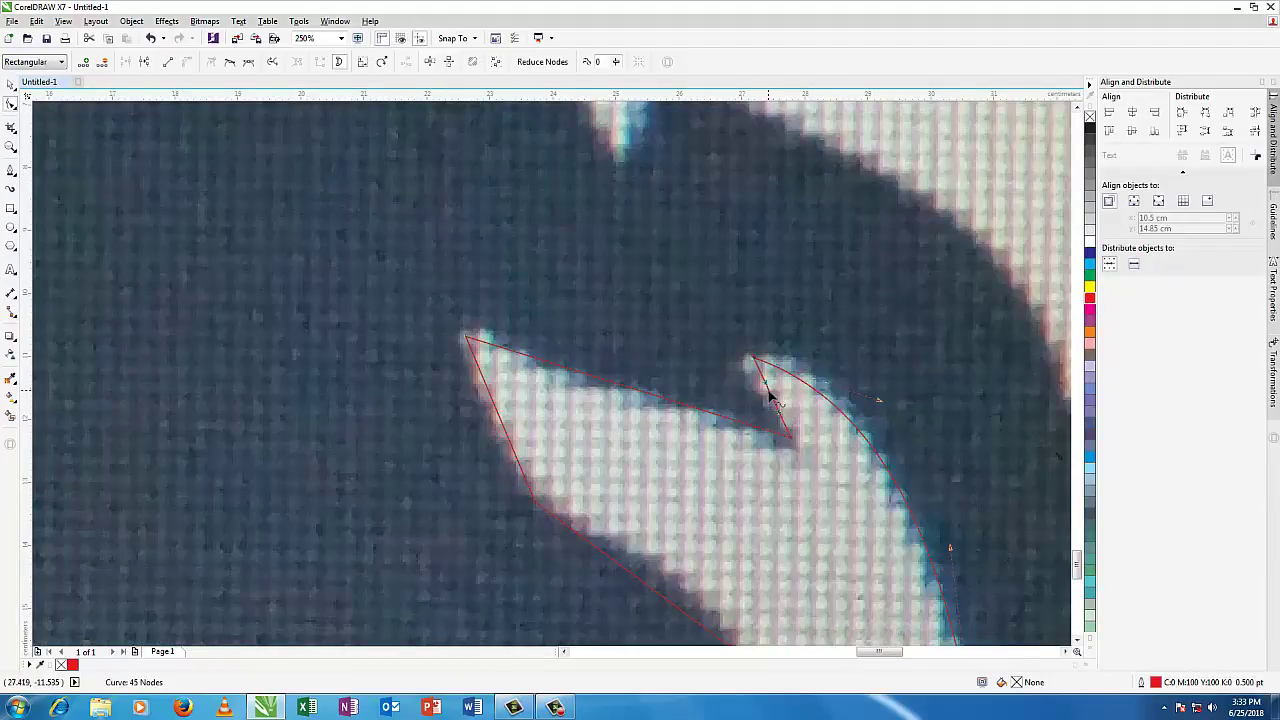
drag(770, 396, 758, 389)
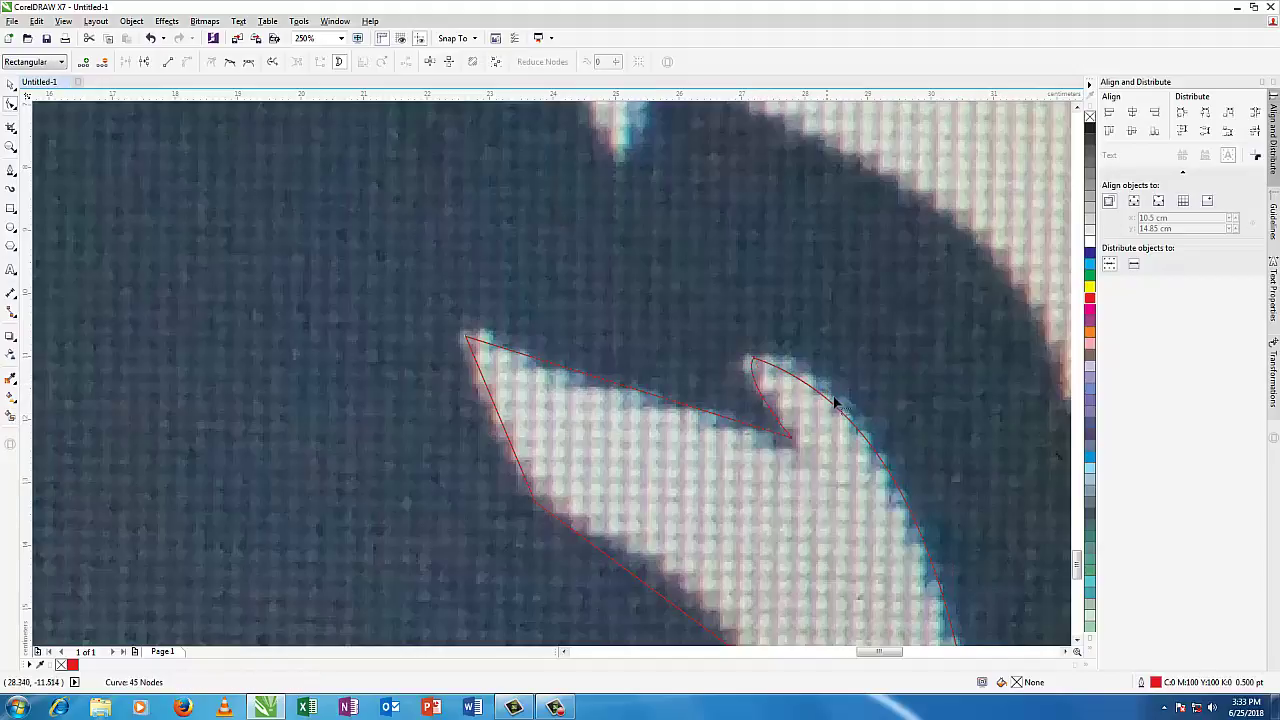
Step: Convert the outer lower edge of the beard tip to a curve and bend it to follow the image
scroll(838, 405, down, 1)
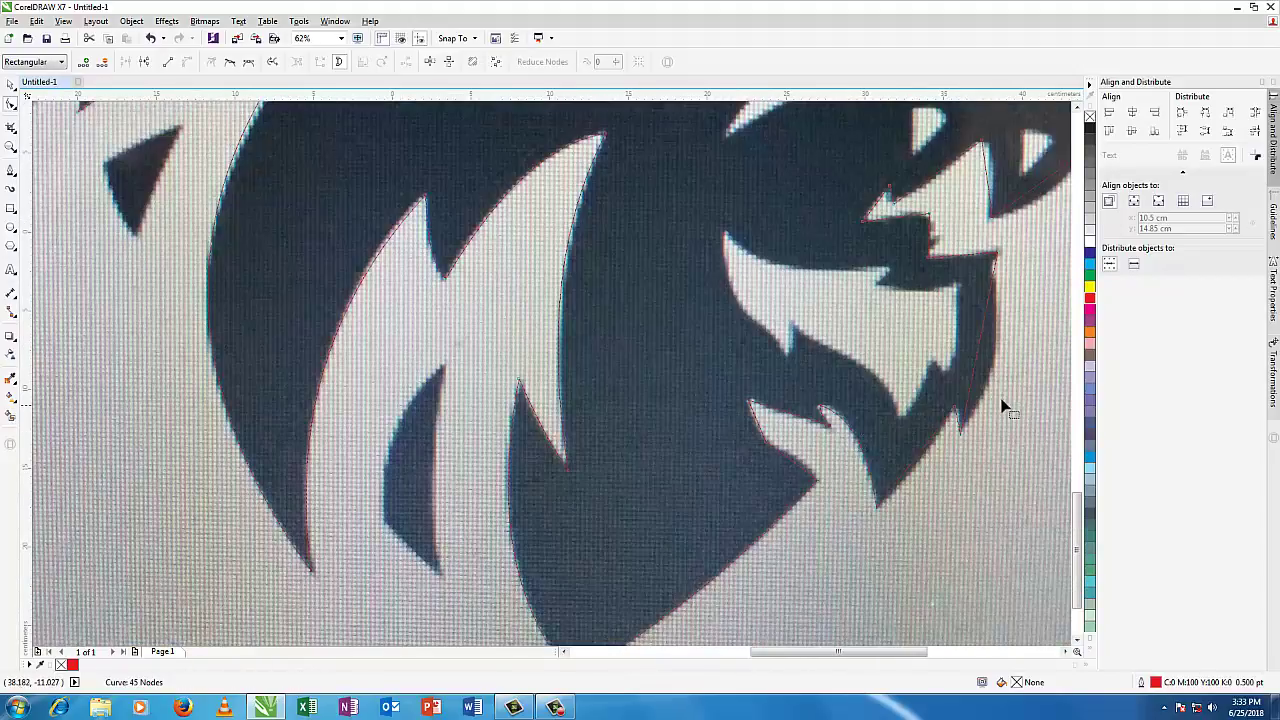
right_click(924, 456)
click(940, 503)
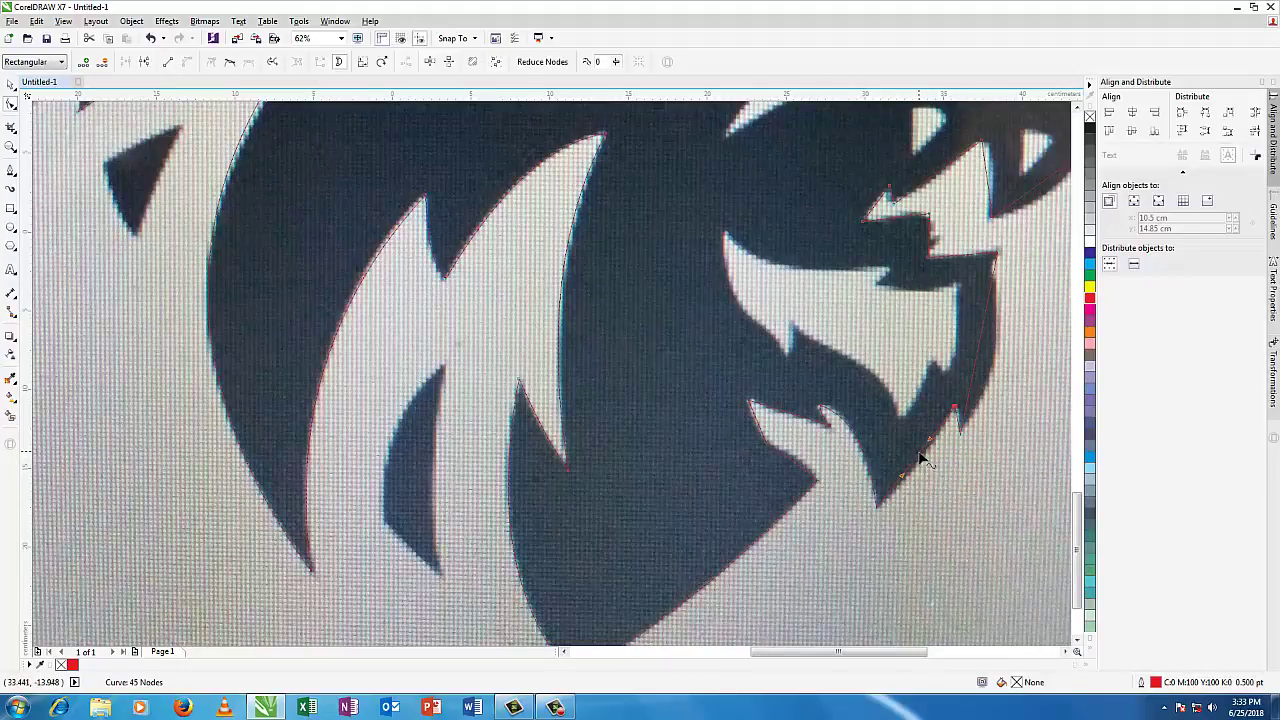
drag(924, 458, 958, 466)
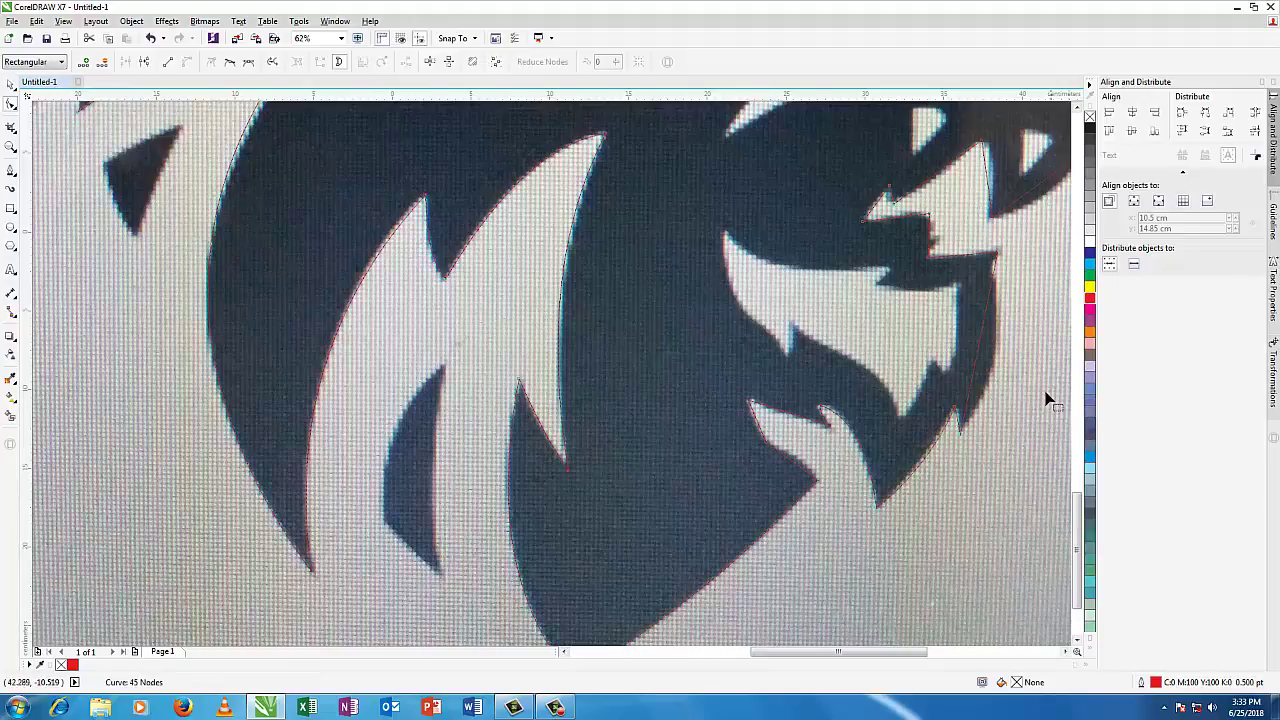
Step: Convert the long front edge of the chin to a curve and bend it outward to the image
scroll(1046, 394, up, 2)
right_click(914, 298)
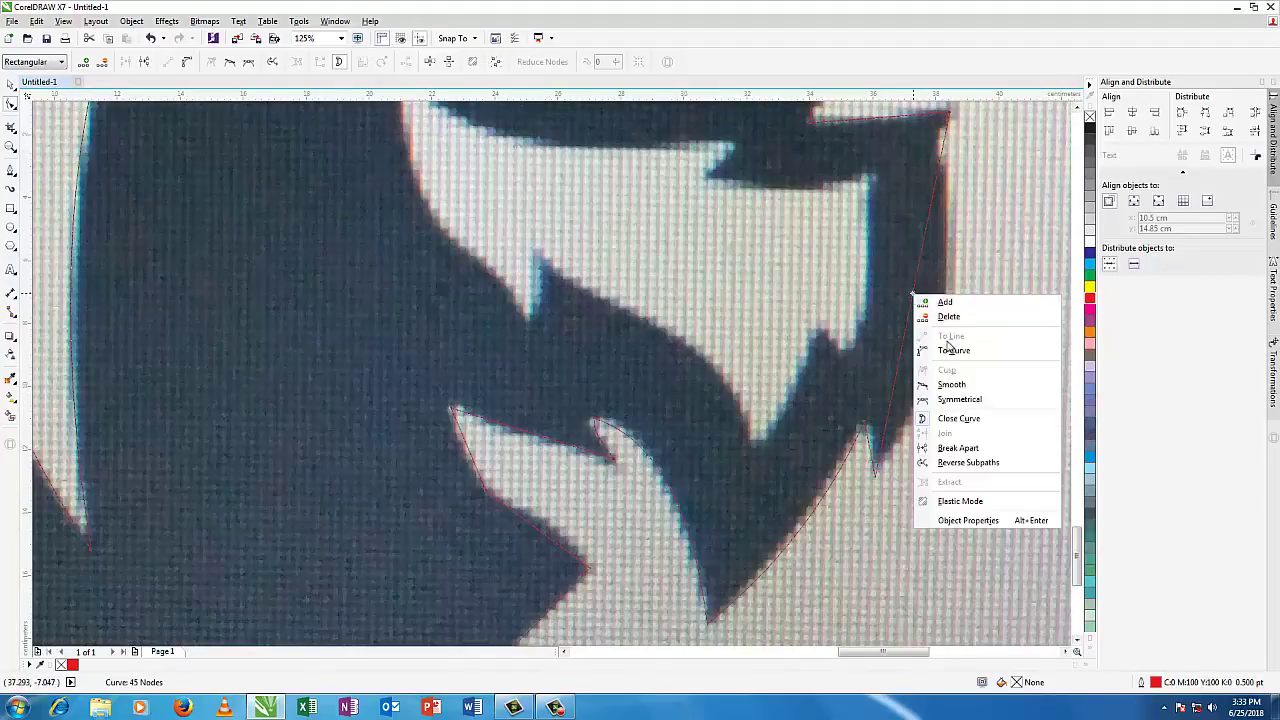
click(955, 351)
drag(927, 303, 946, 303)
Step: Add a node near the upper end of the chin's front edge and adjust it and the curve handle to the image
scroll(982, 245, down, 2)
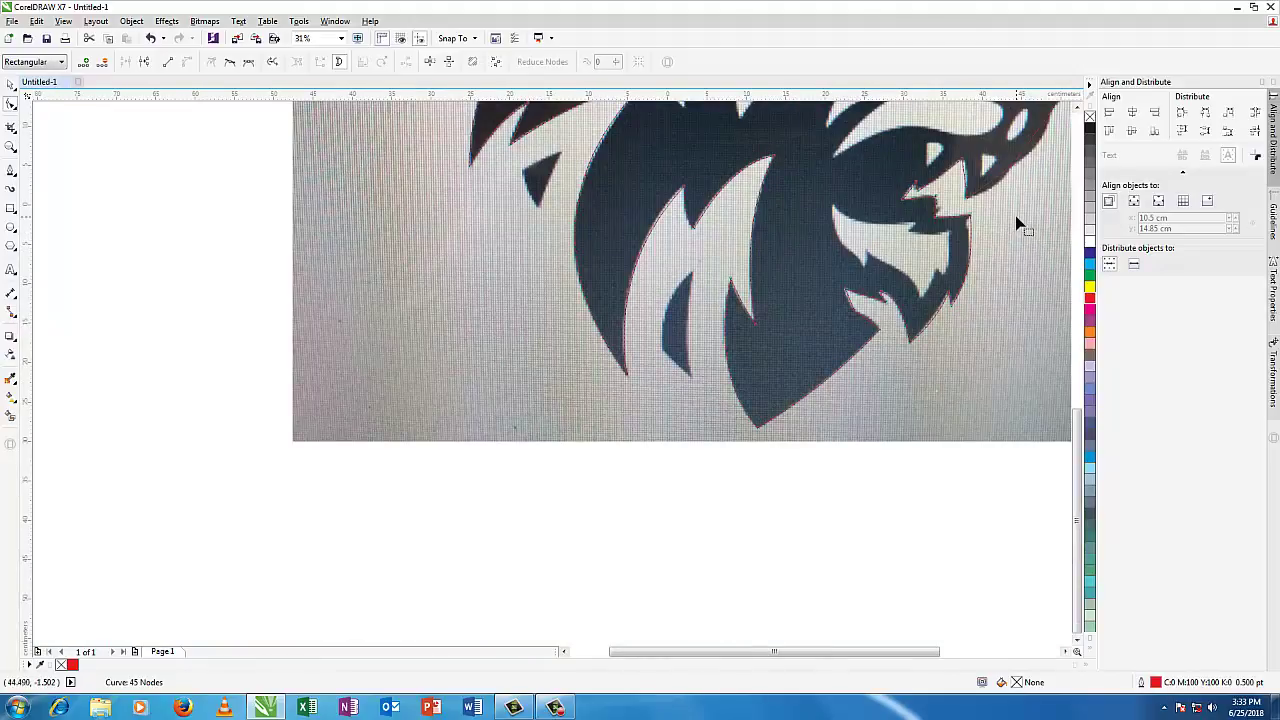
scroll(1012, 218, up, 1)
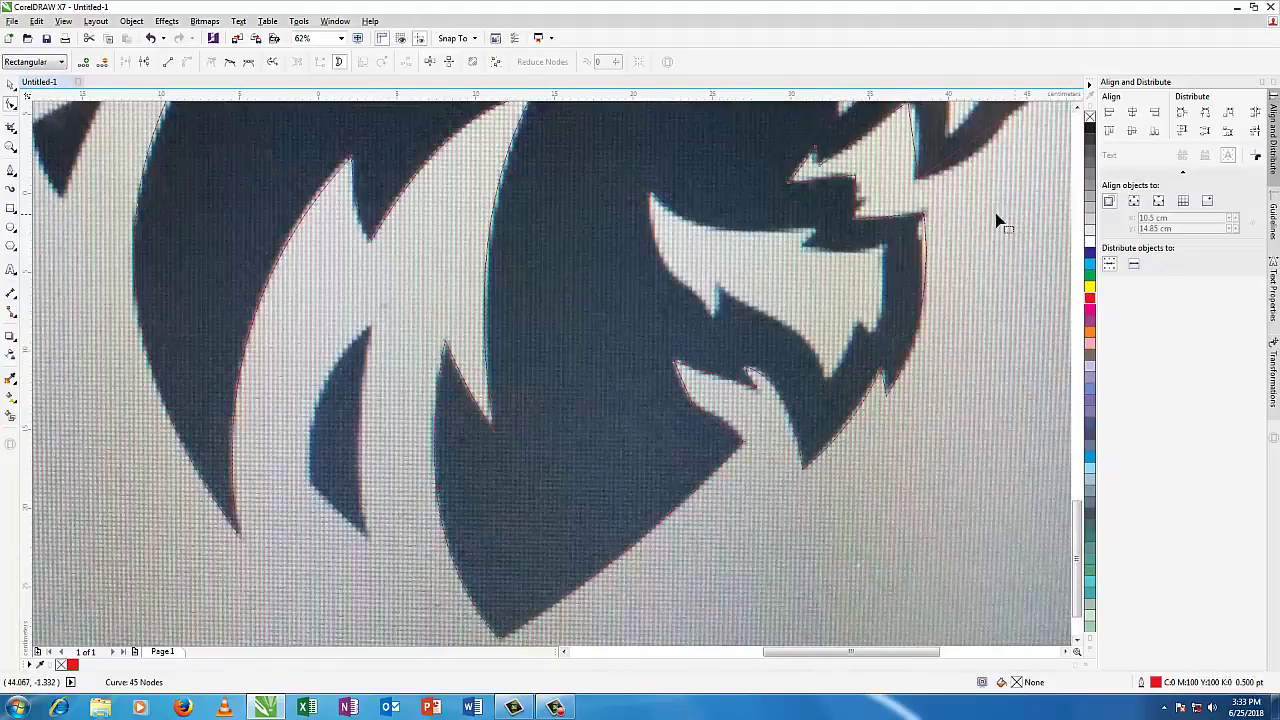
right_click(926, 240)
click(954, 247)
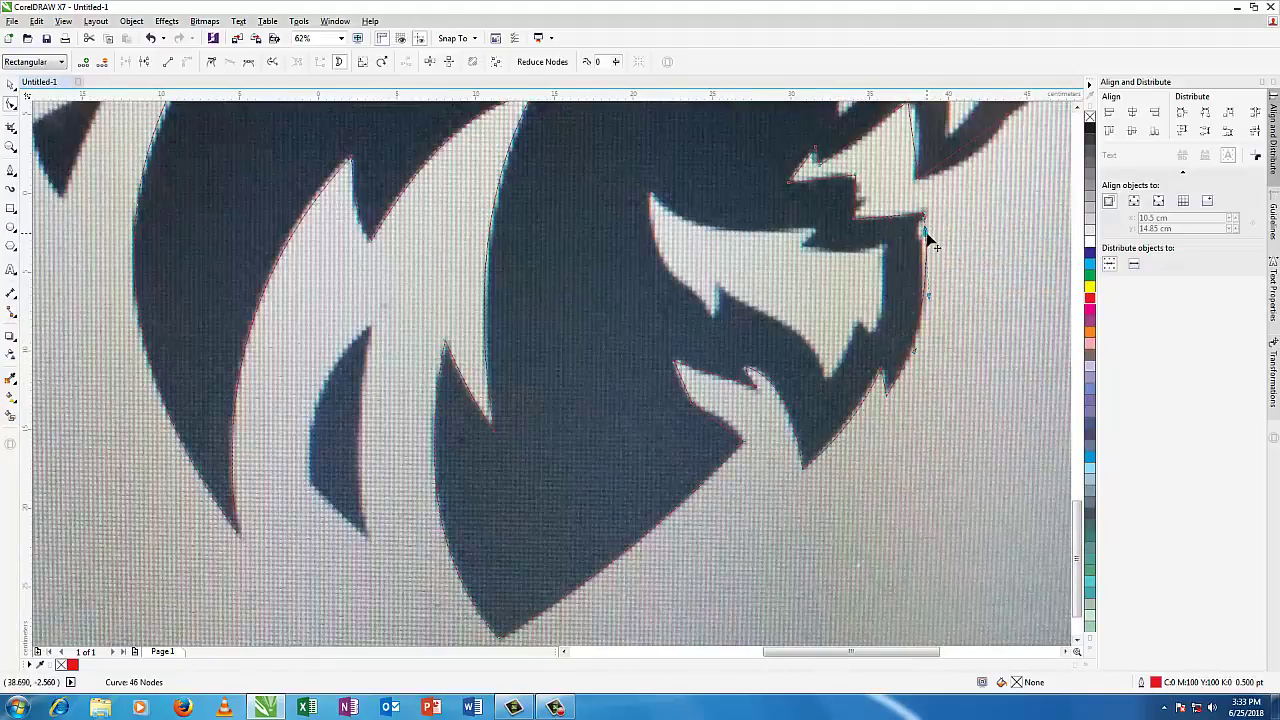
drag(926, 236, 922, 234)
drag(924, 298, 931, 295)
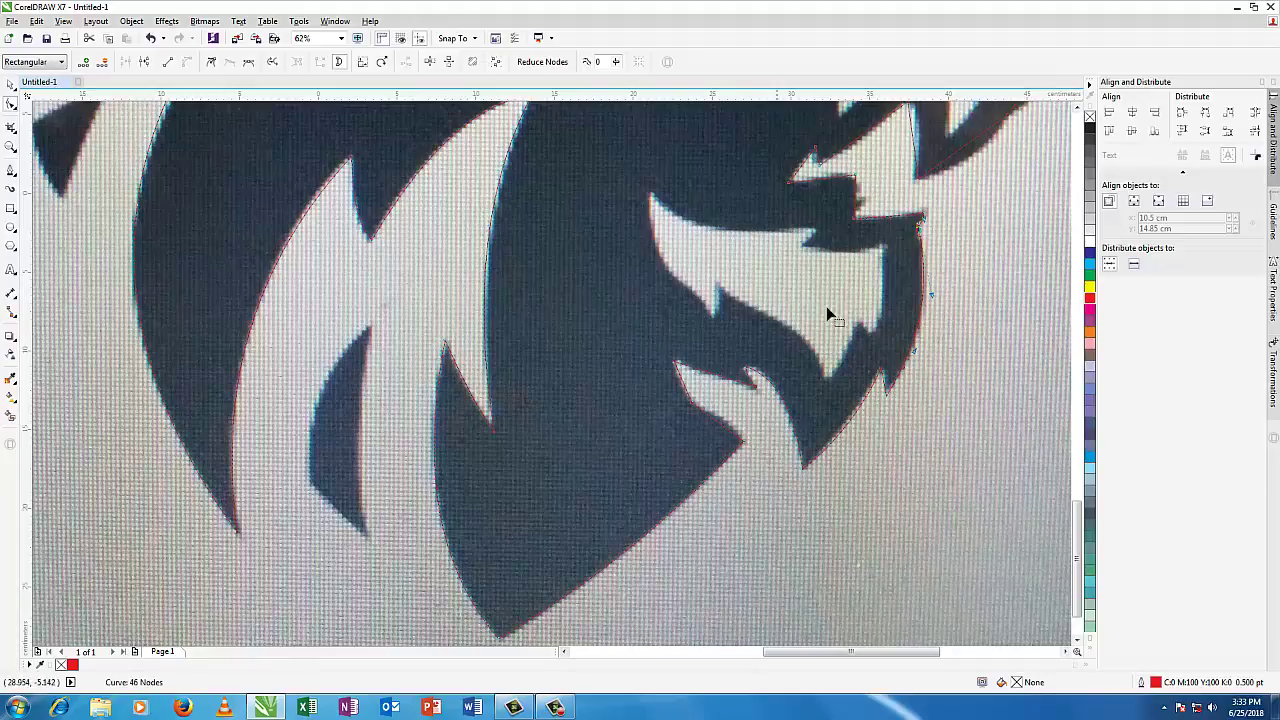
Step: Convert the long slanted upper edge of the white mouth opening to a curve and bend it slightly to the image
drag(1077, 512, 1077, 460)
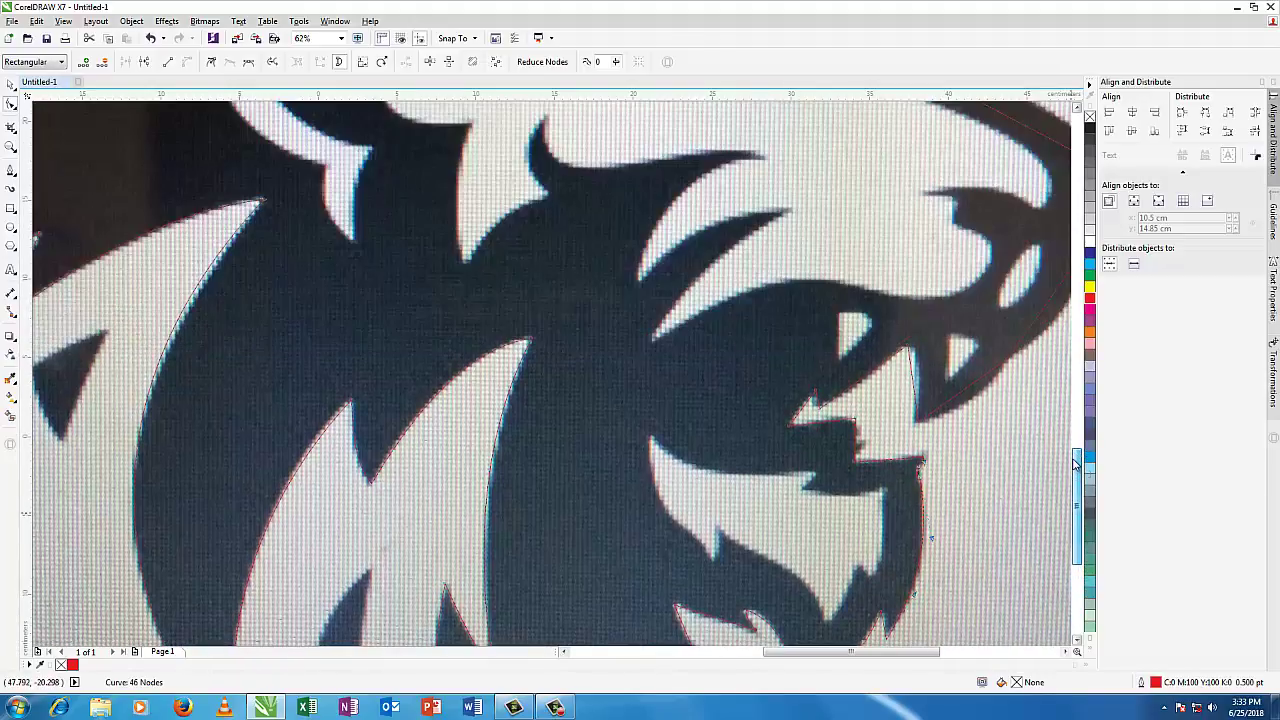
right_click(866, 385)
click(894, 433)
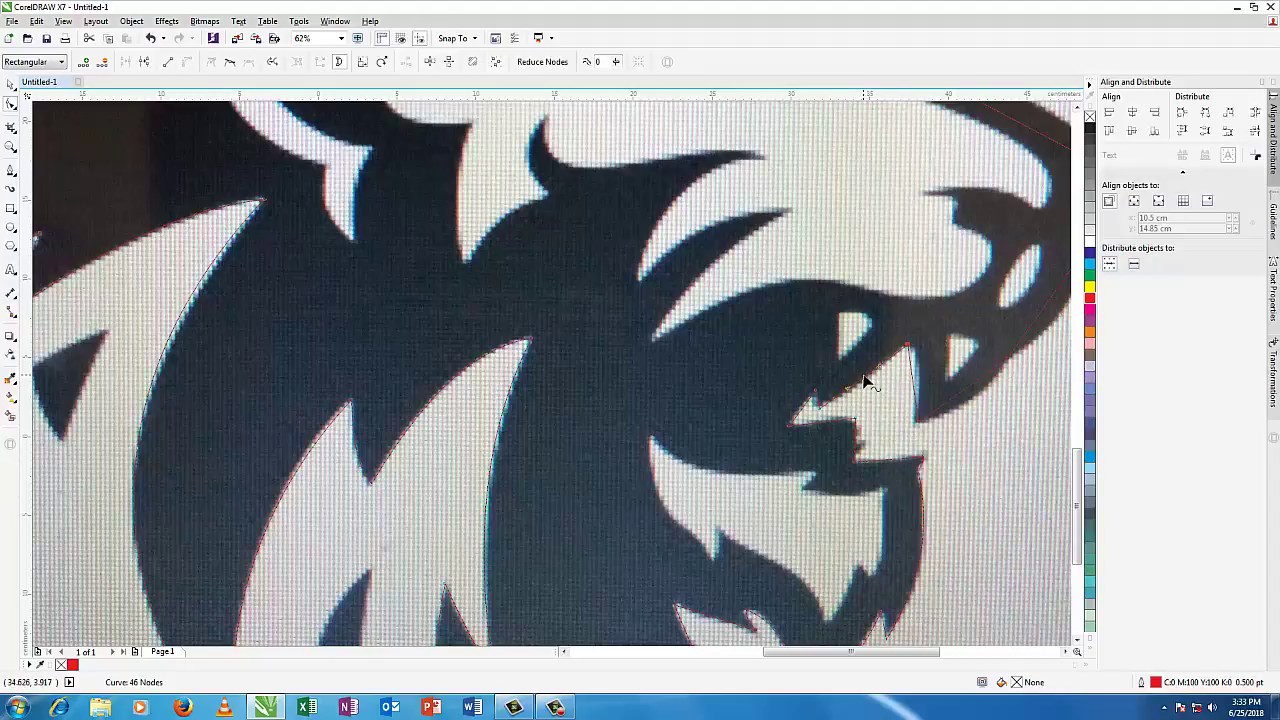
drag(866, 378, 871, 393)
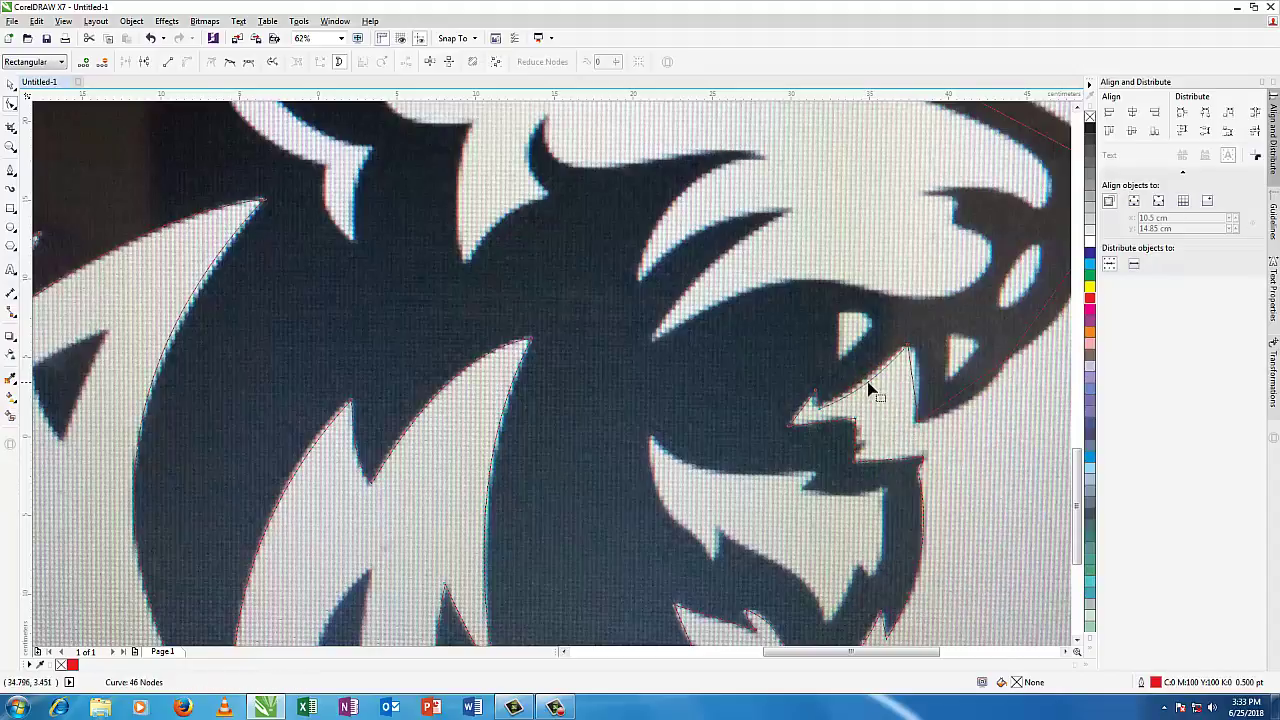
Step: Convert the short steep front edge of the mouth opening to a curve, bend it and adjust its handles to the image
right_click(913, 380)
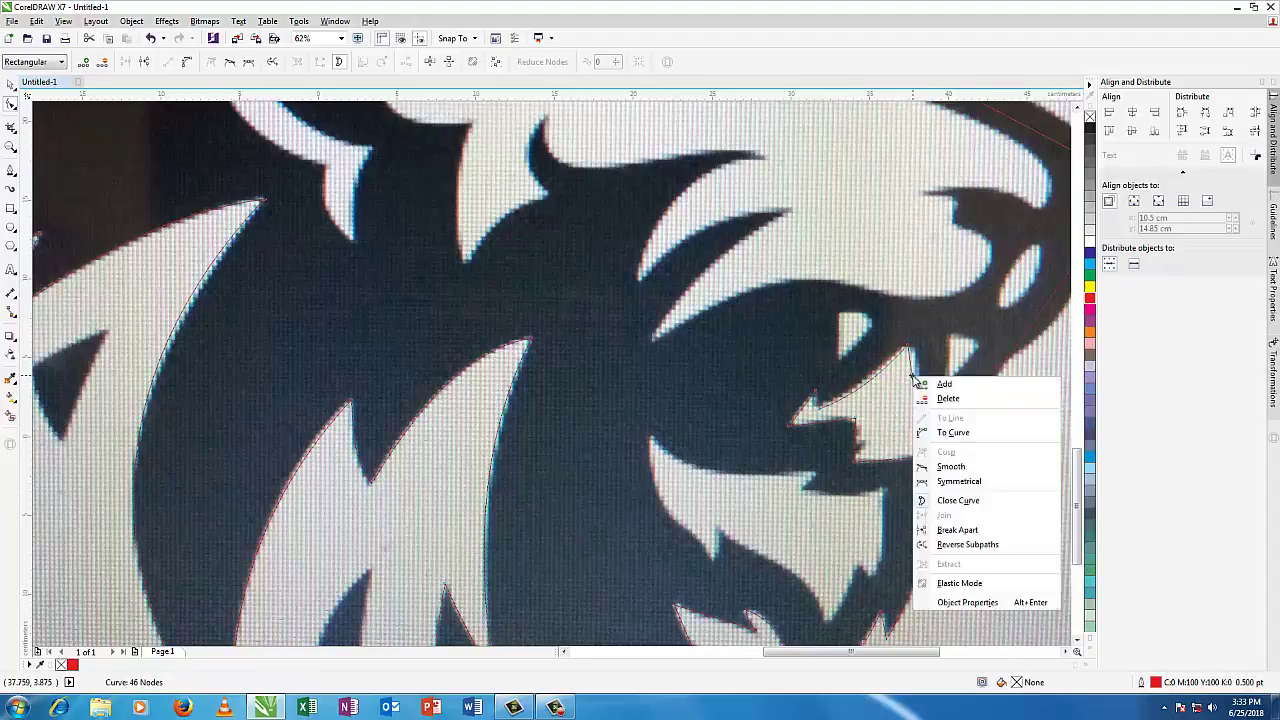
click(960, 449)
mouse_move(913, 380)
mouse_down()
mouse_move(922, 365)
mouse_move(920, 378)
mouse_up()
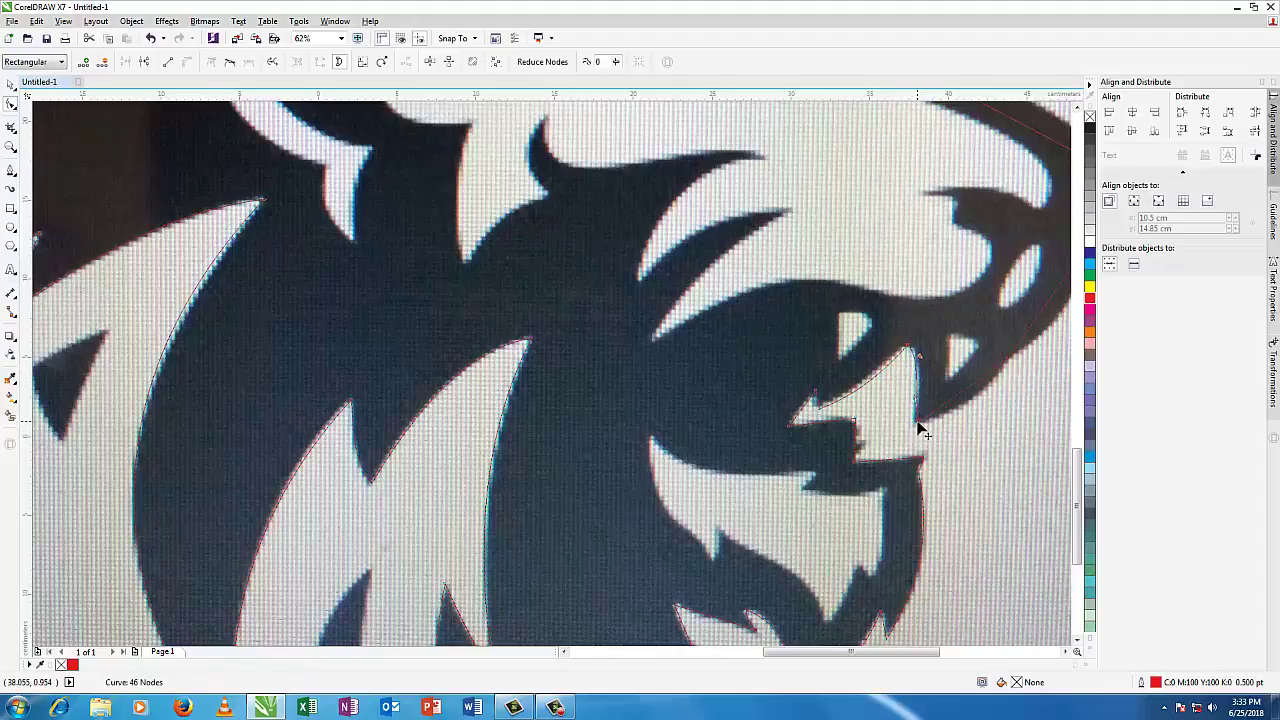
drag(921, 428, 926, 396)
Step: Convert the lower lip edge just in front of the mouth opening to a curve and bend it to the image
right_click(969, 390)
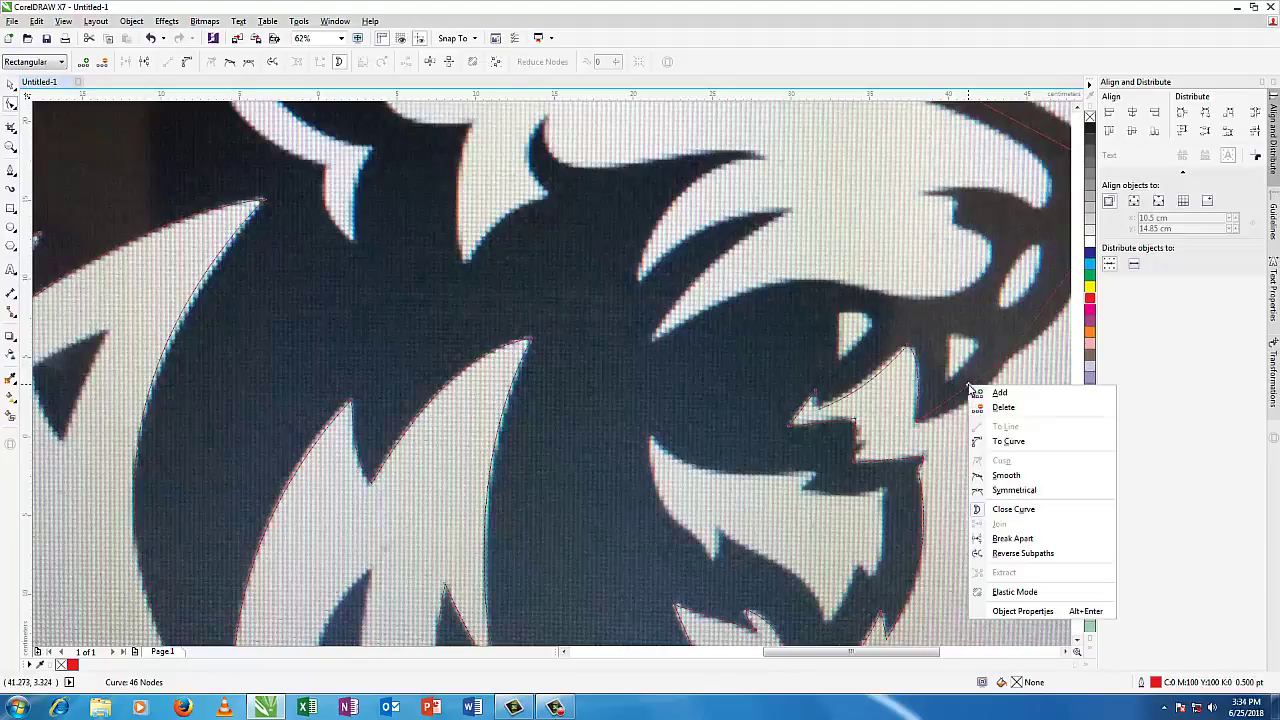
click(1000, 440)
drag(969, 393, 978, 407)
Step: Convert the front lip edge rising toward the nose to a curve and bend it outward to the image
click(1077, 651)
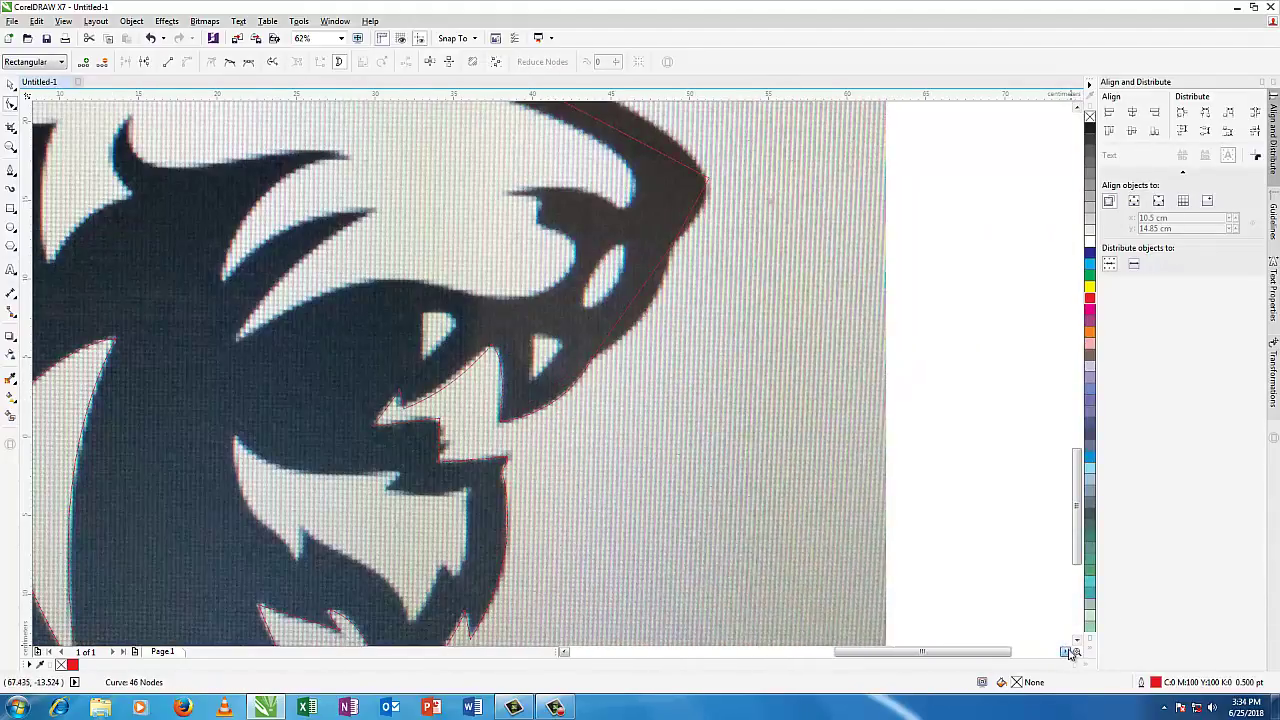
right_click(629, 316)
click(660, 365)
drag(634, 308, 647, 315)
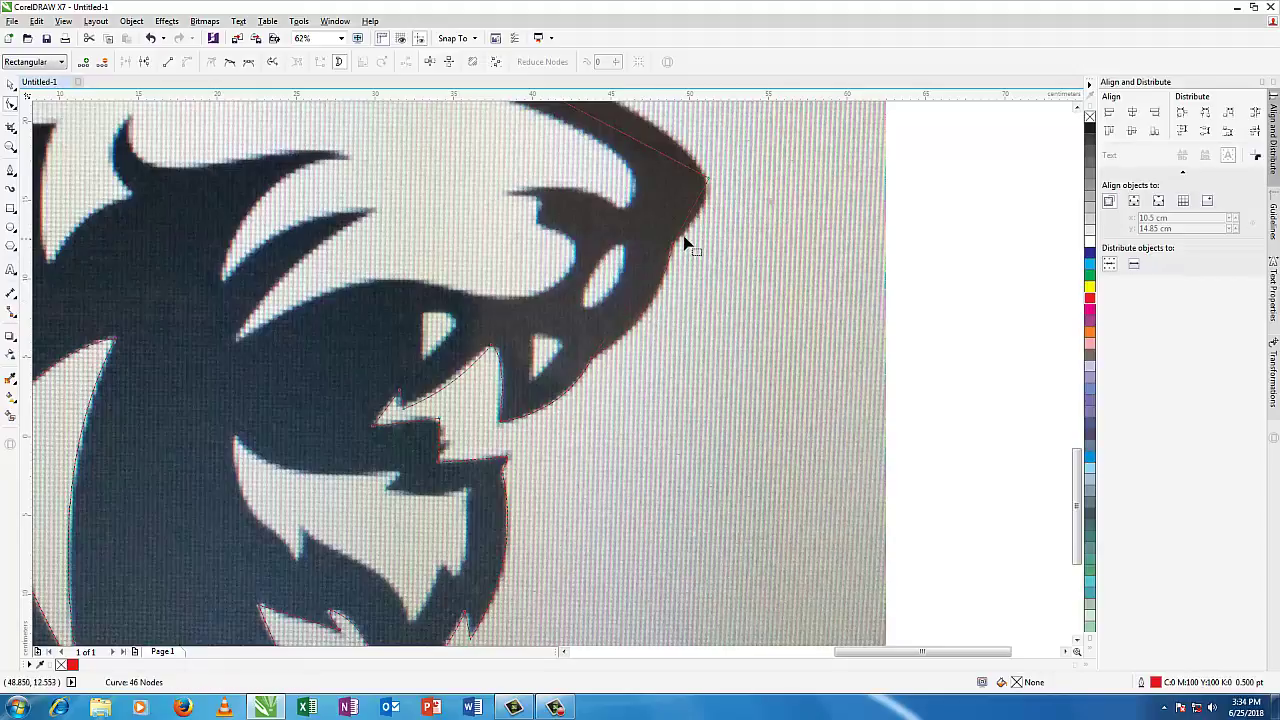
Step: Convert the short edge under the nose tip to a curve, bend it and fine-tune its handles to the image
right_click(697, 208)
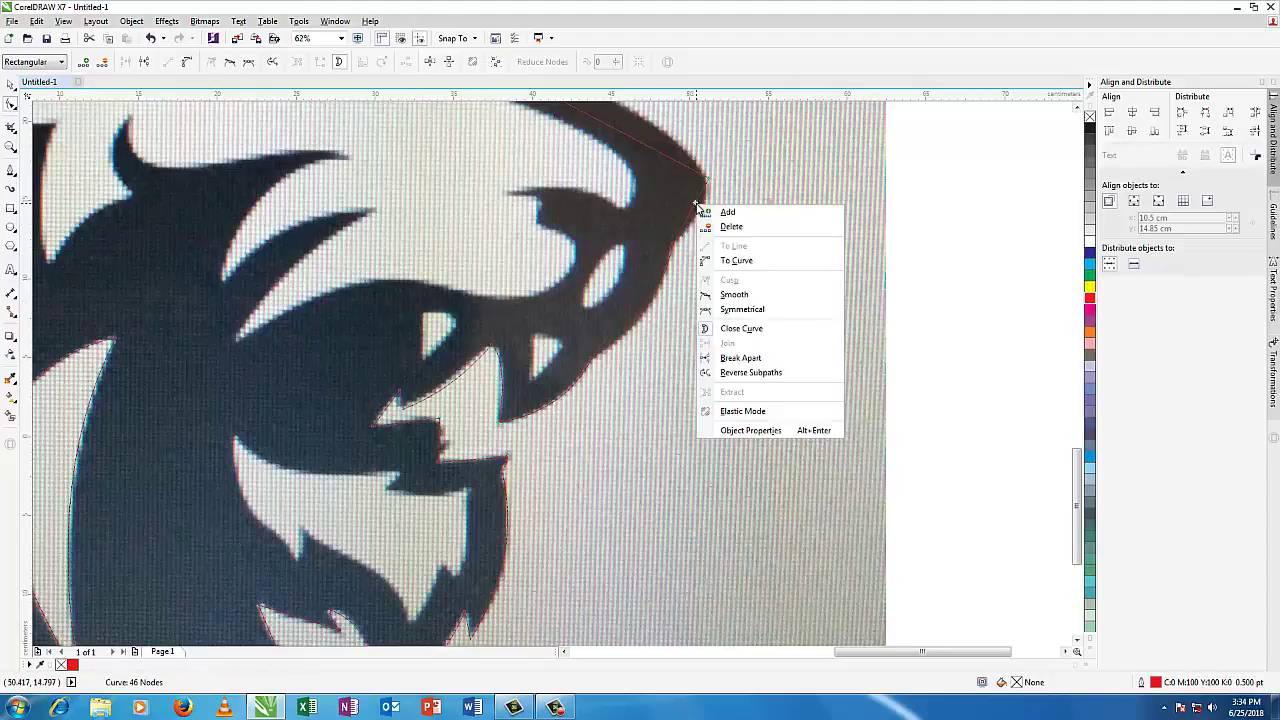
click(737, 256)
drag(703, 208, 715, 220)
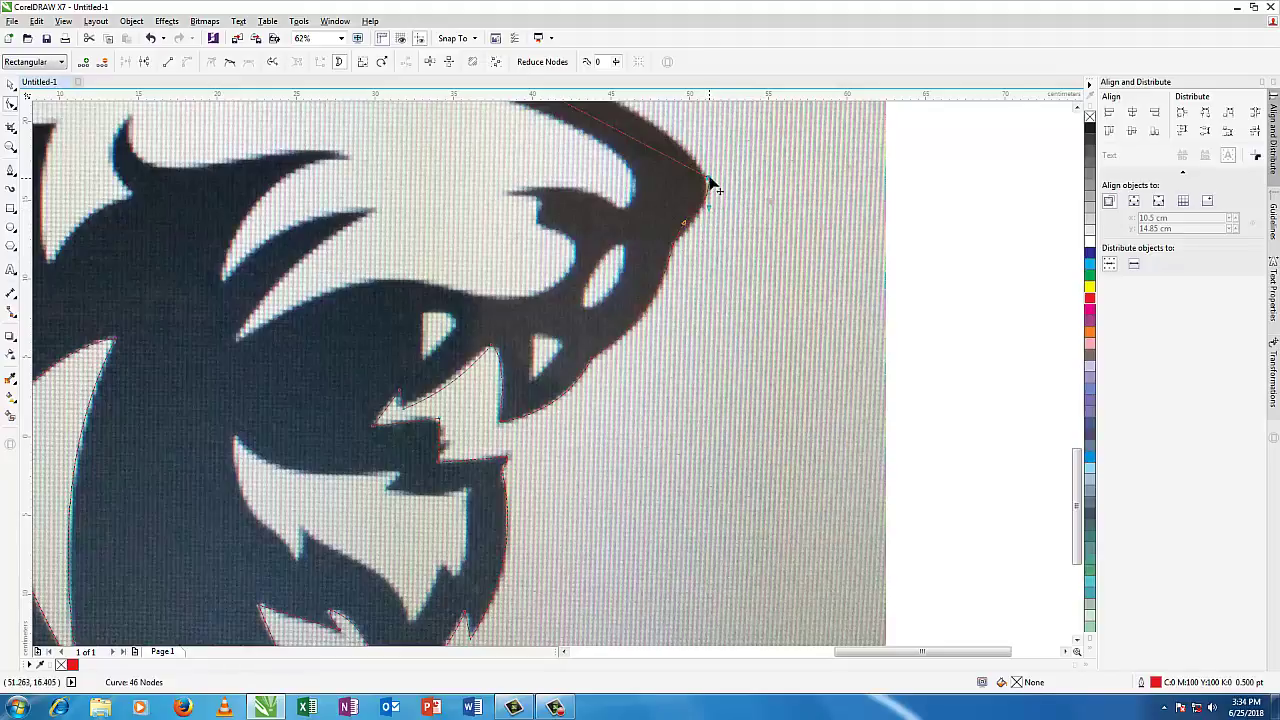
drag(710, 185, 708, 185)
drag(686, 229, 694, 229)
Step: Convert the top edge of the muzzle from the nose tip to the brow to a curve and bend it to the image
scroll(760, 237, down, 3)
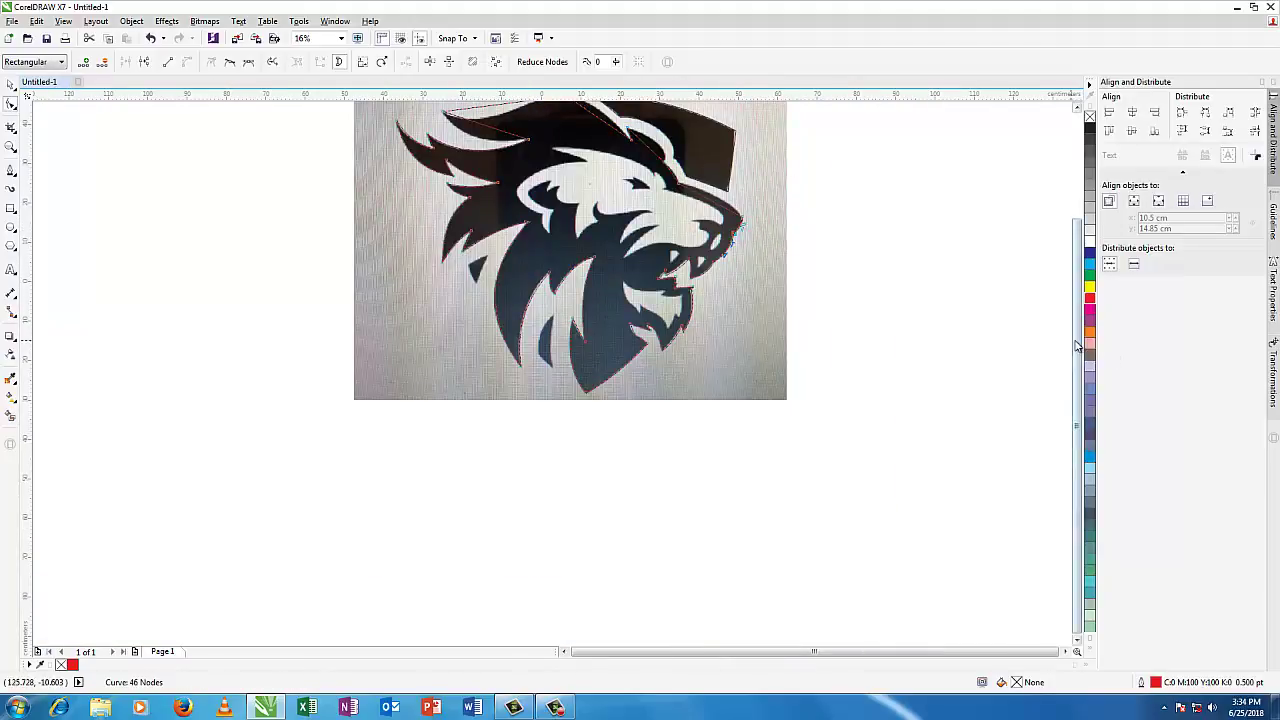
scroll(1080, 340, up, 3)
scroll(686, 480, up, 4)
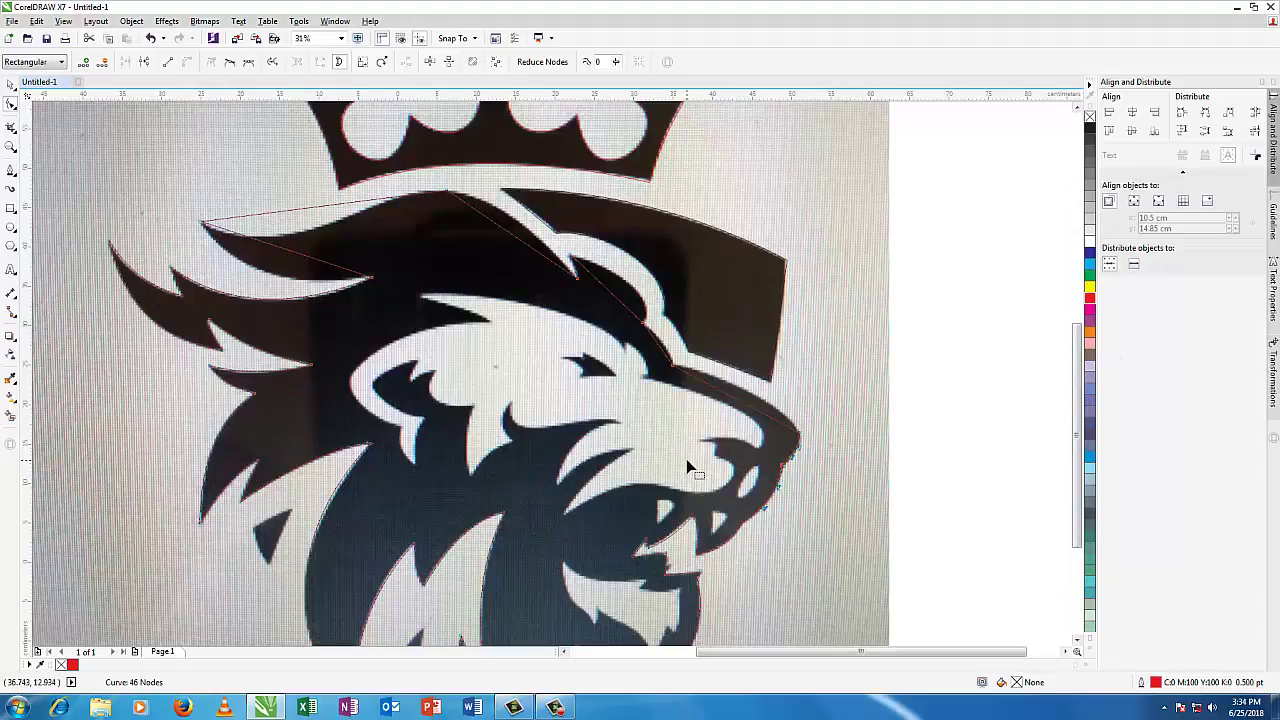
right_click(781, 341)
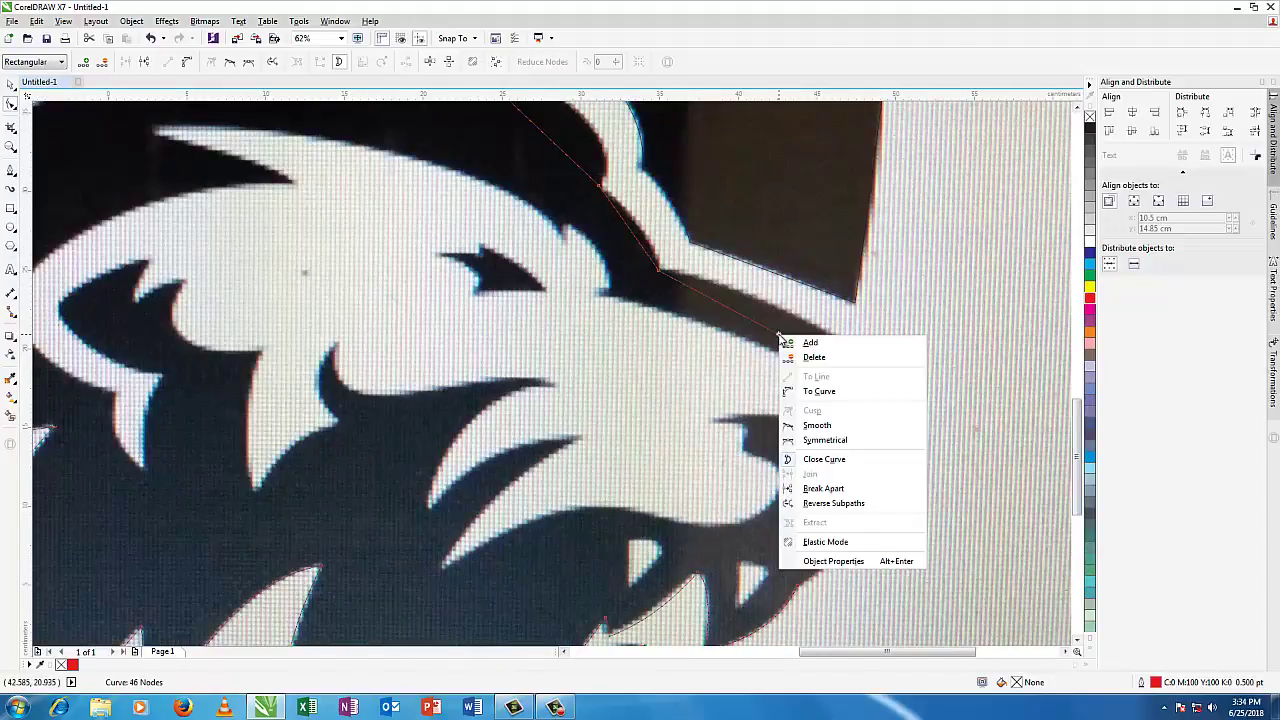
click(806, 388)
drag(792, 341, 792, 323)
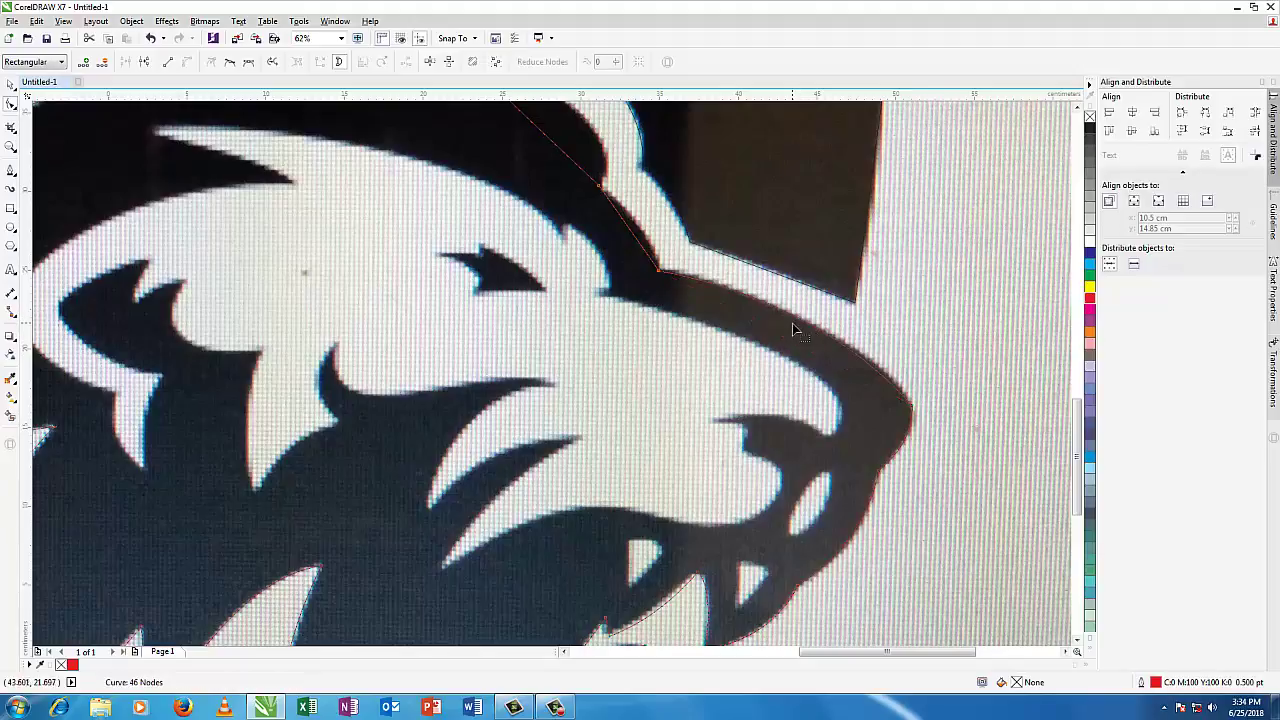
Step: Convert the short brow edge above the muzzle to a curve and bend it slightly outward to the image
right_click(629, 233)
click(662, 286)
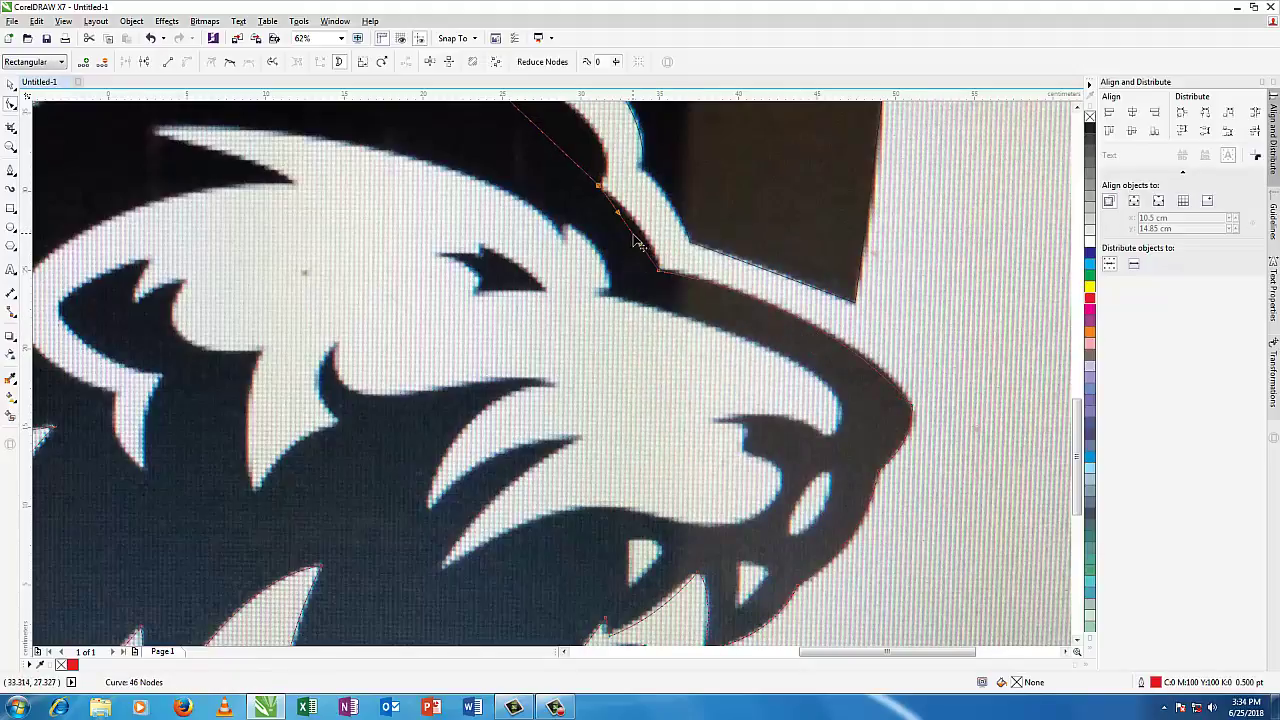
drag(637, 243, 643, 234)
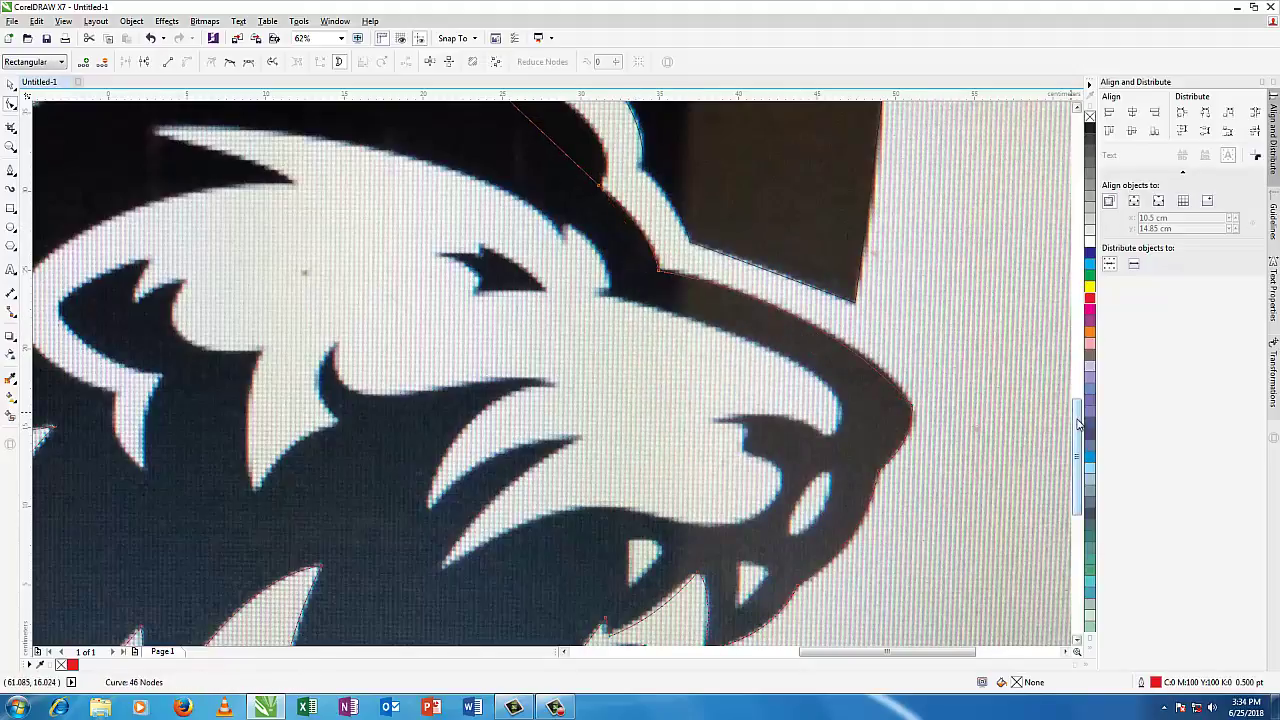
Step: Convert the forehead edge between the brow and the pointed hair notch to a curve and bend it outward to the image
drag(1076, 420, 1076, 378)
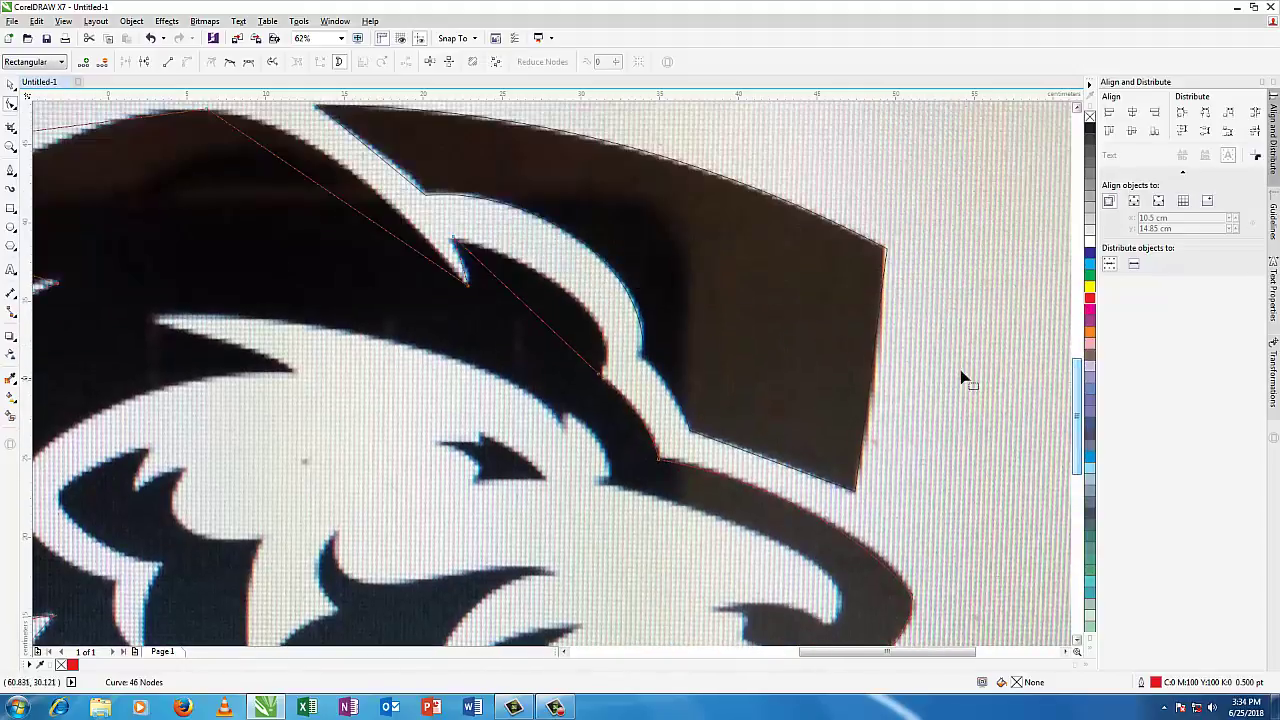
right_click(538, 323)
click(571, 371)
drag(537, 316, 563, 306)
Step: Convert the front hair edge from the crest under the crown down to the notch to a curve and bend it to the image
scroll(894, 376, down, 3)
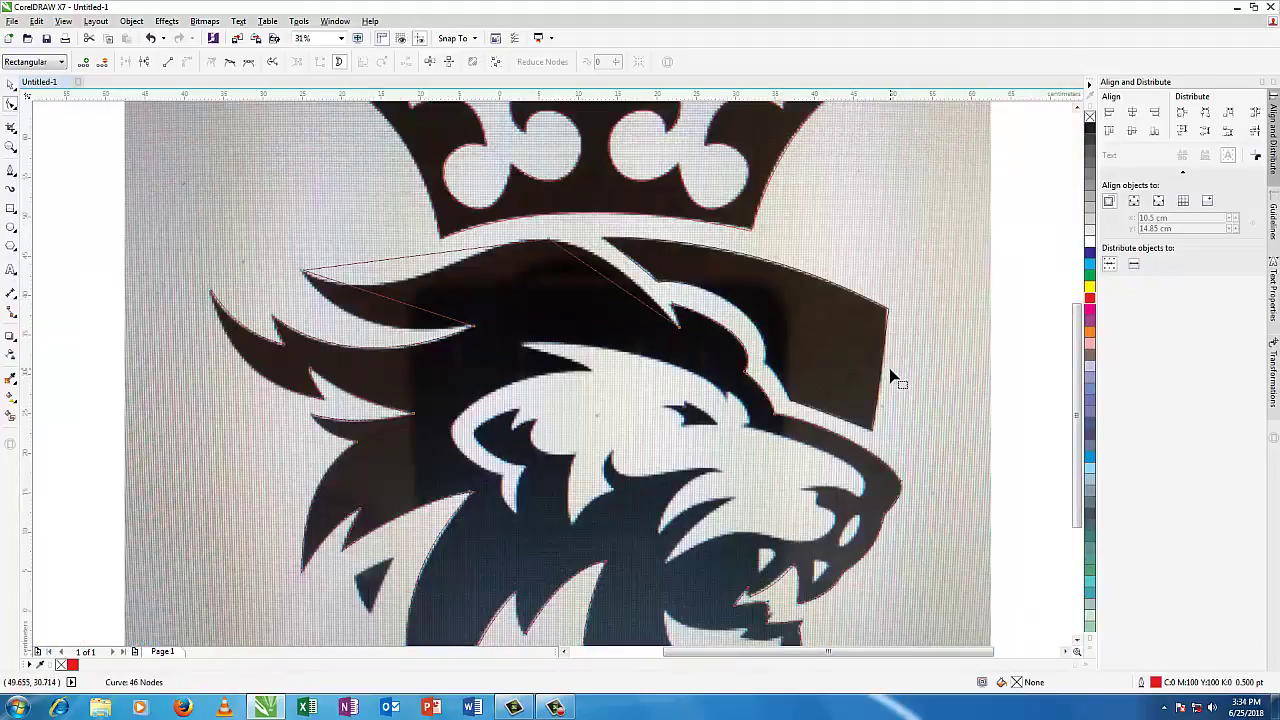
scroll(603, 285, up, 3)
right_click(603, 285)
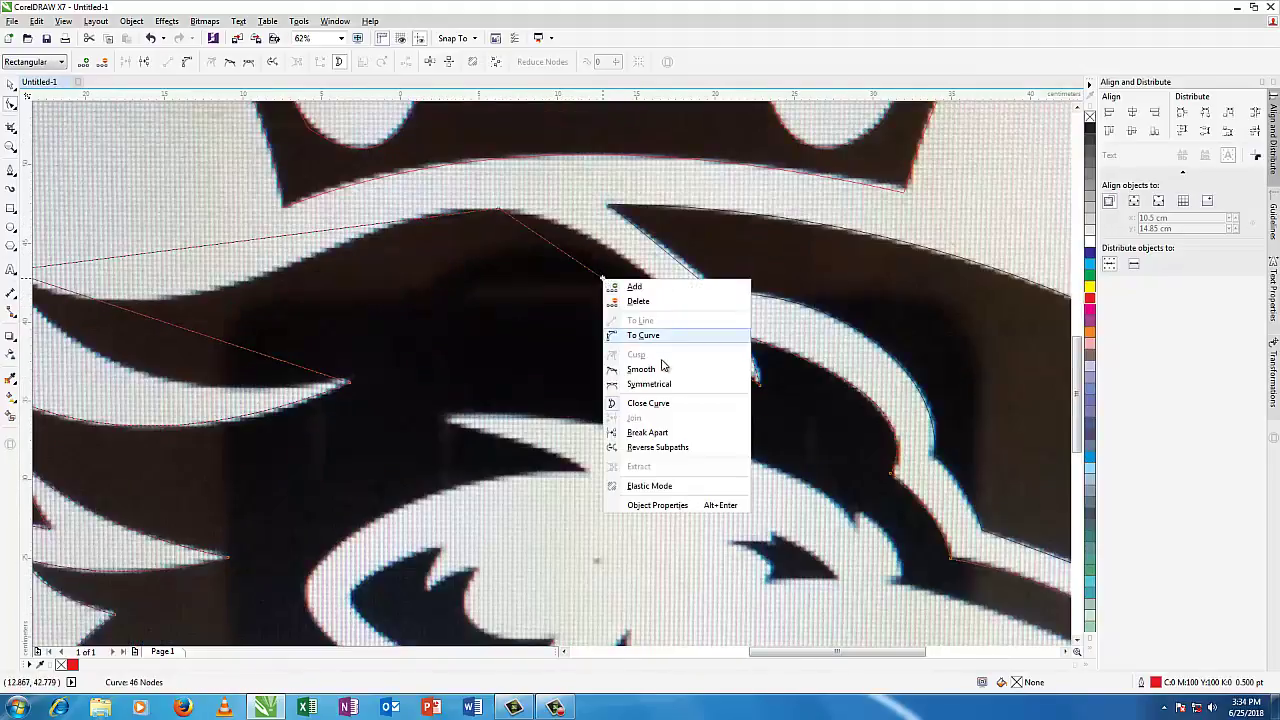
click(645, 337)
drag(625, 298, 640, 276)
Step: Convert the lower edge of the topmost swept-back hair lock to a curve and bend it down to the image
scroll(514, 306, down, 2)
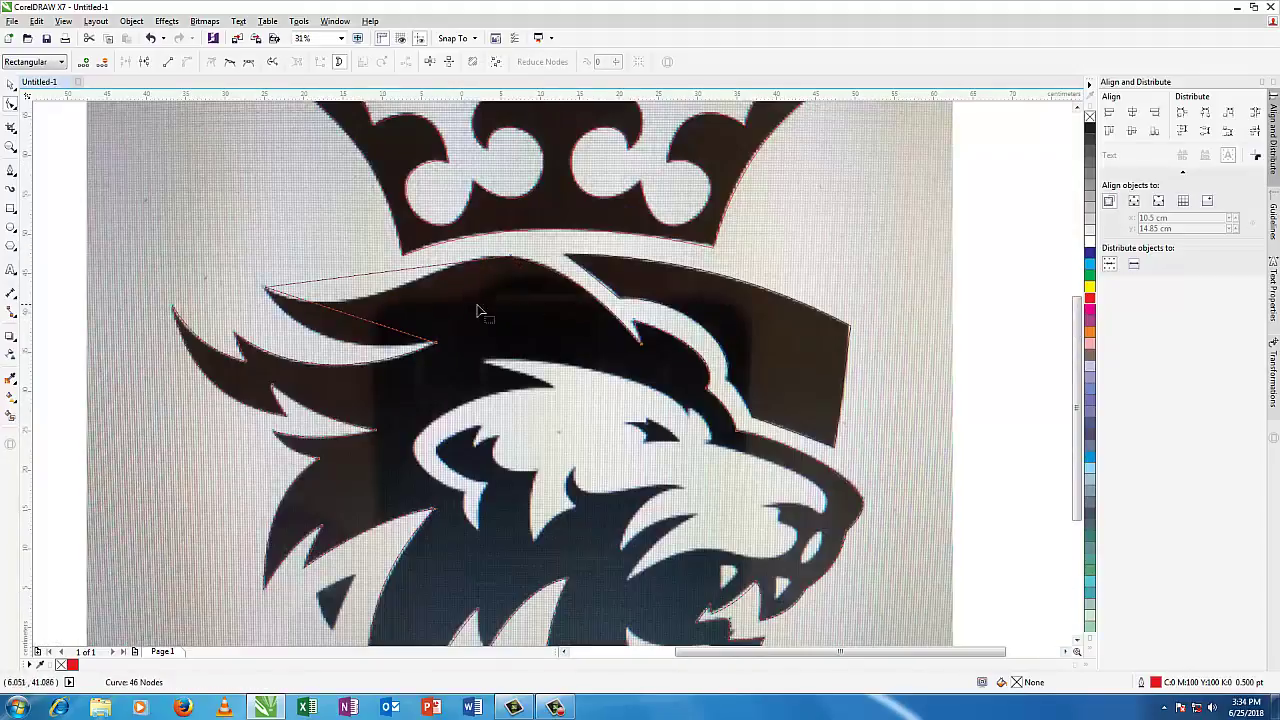
right_click(355, 323)
click(371, 337)
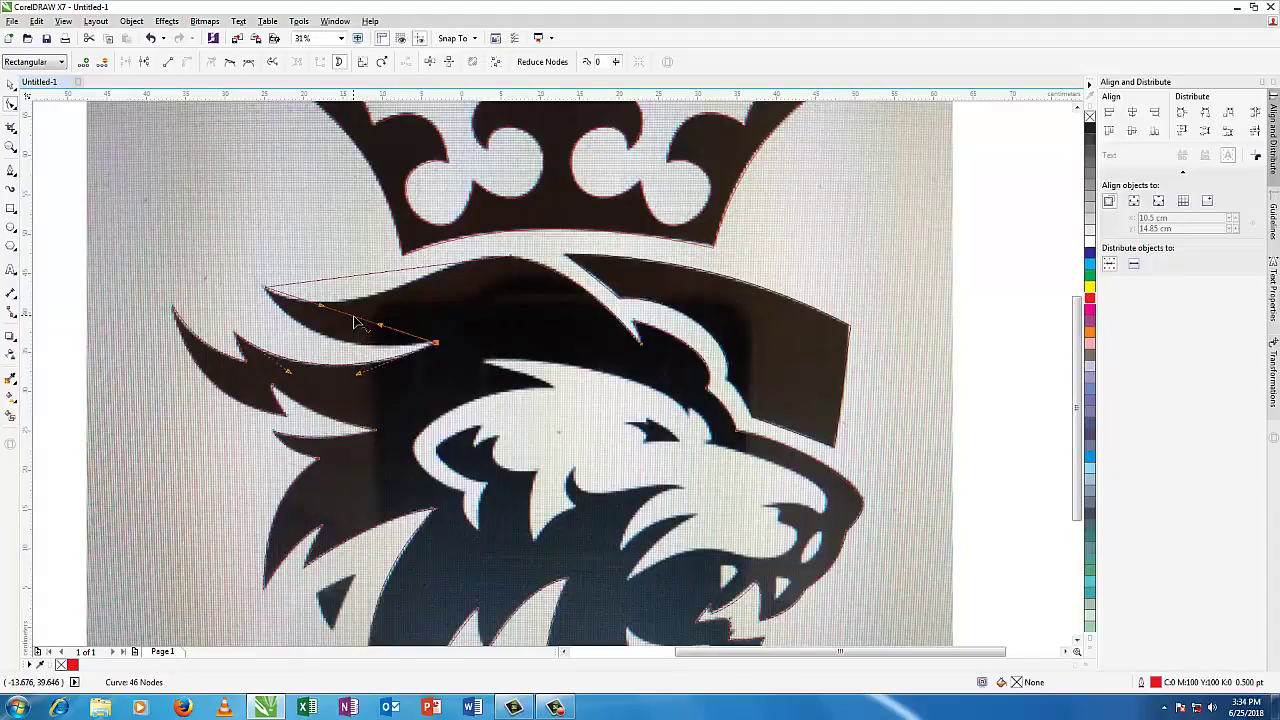
drag(360, 326, 336, 340)
Step: Convert the upper edge of the topmost hair lock to a curve and shape it into an S-bend following the image
right_click(357, 281)
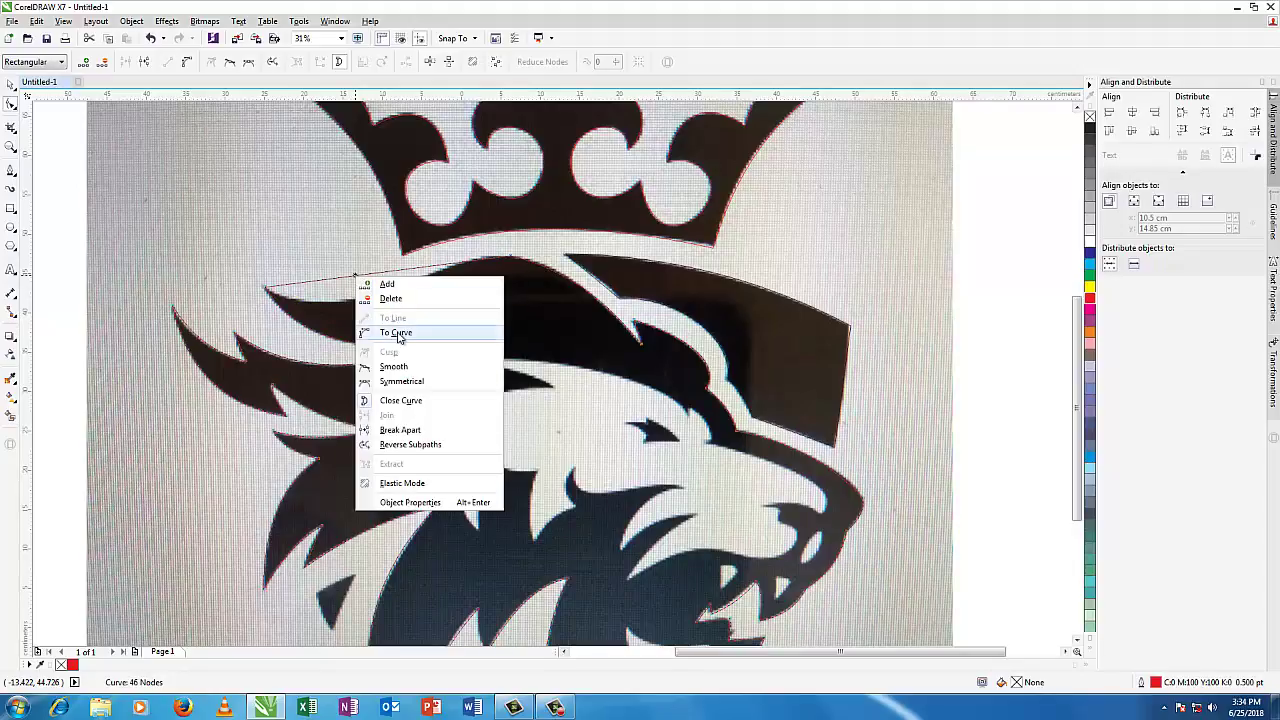
click(400, 332)
drag(365, 281, 350, 308)
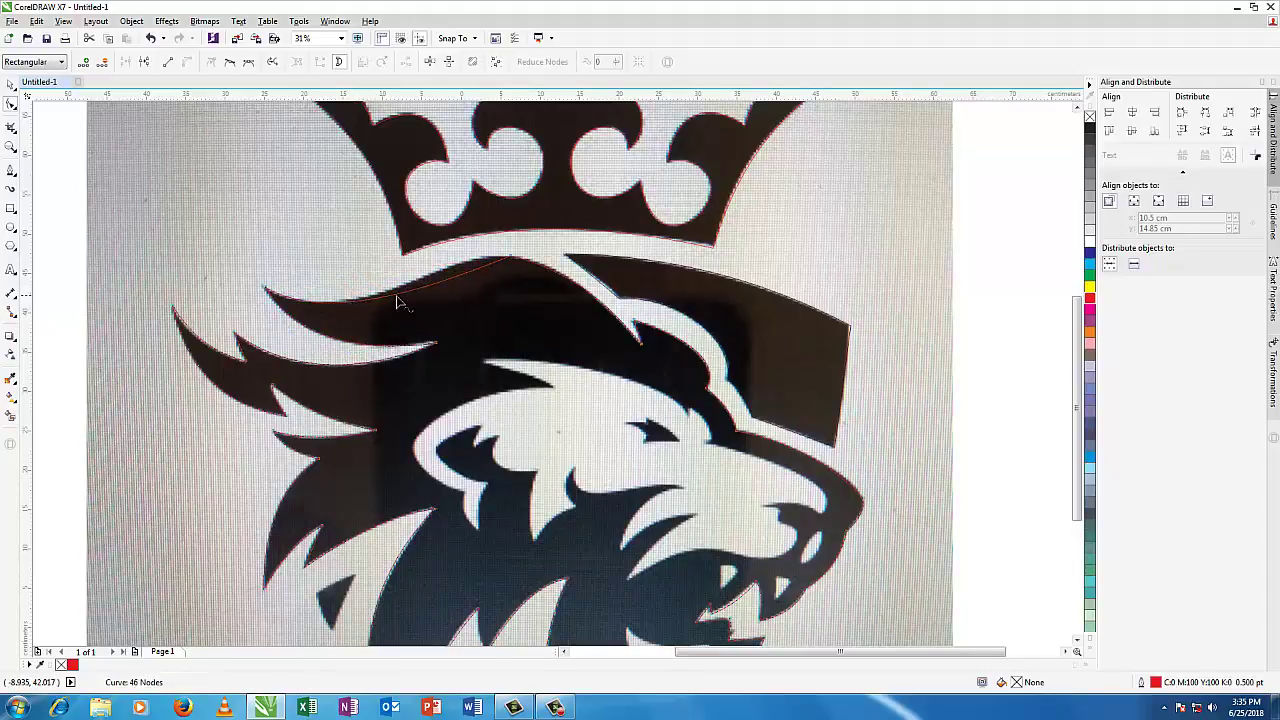
click(509, 261)
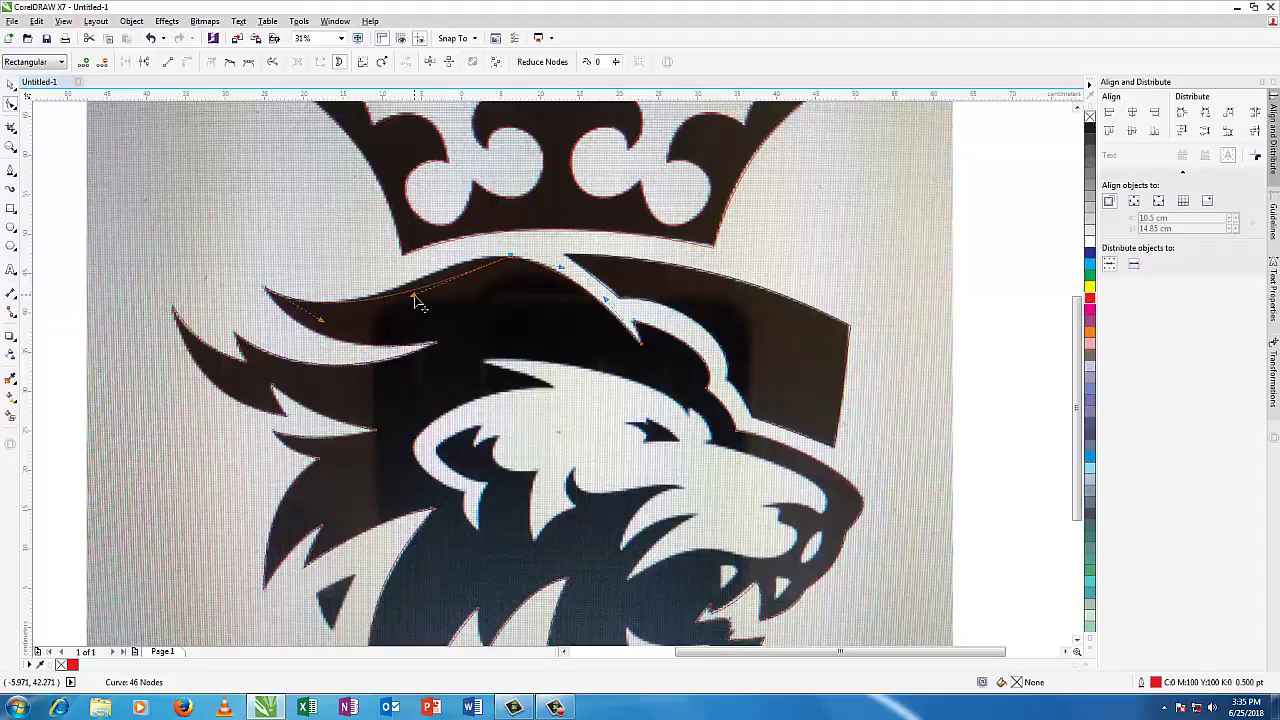
drag(415, 300, 395, 340)
Step: Trace the small dark triangle behind the neck with the Pen tool as a closed shape about 5 by 6.9 cm
scroll(600, 334, down, 2)
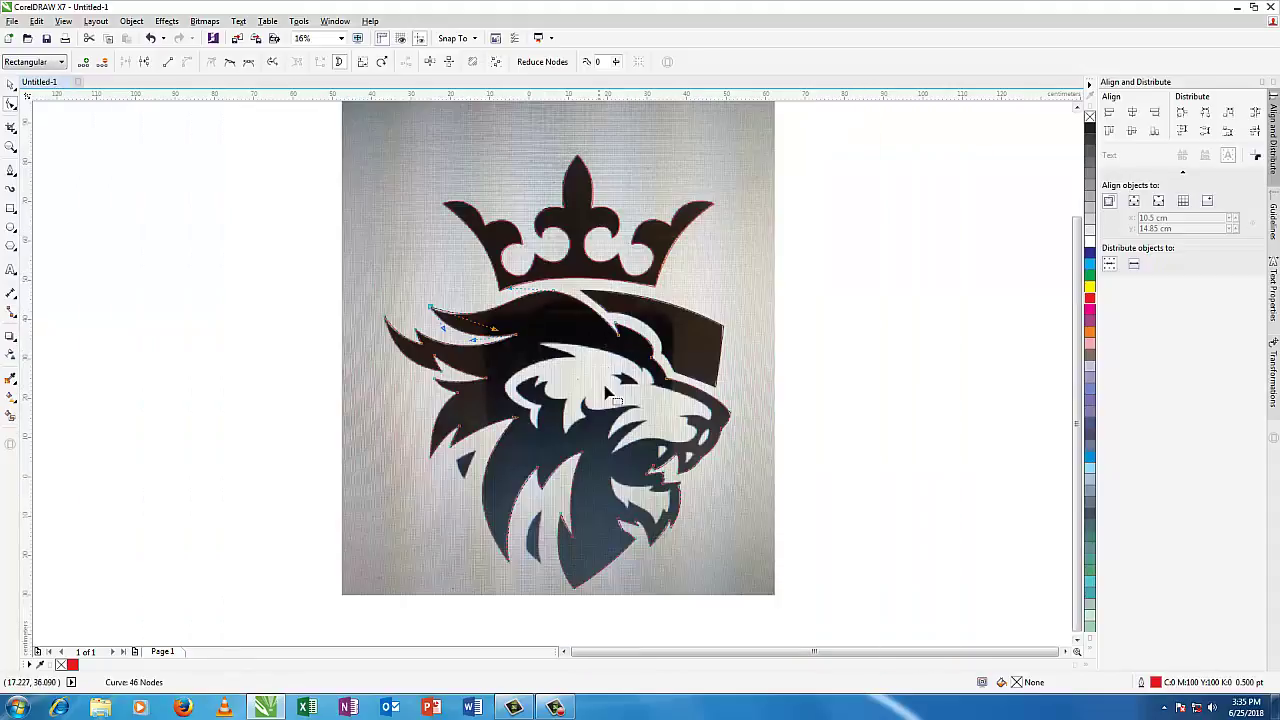
scroll(473, 536, up, 2)
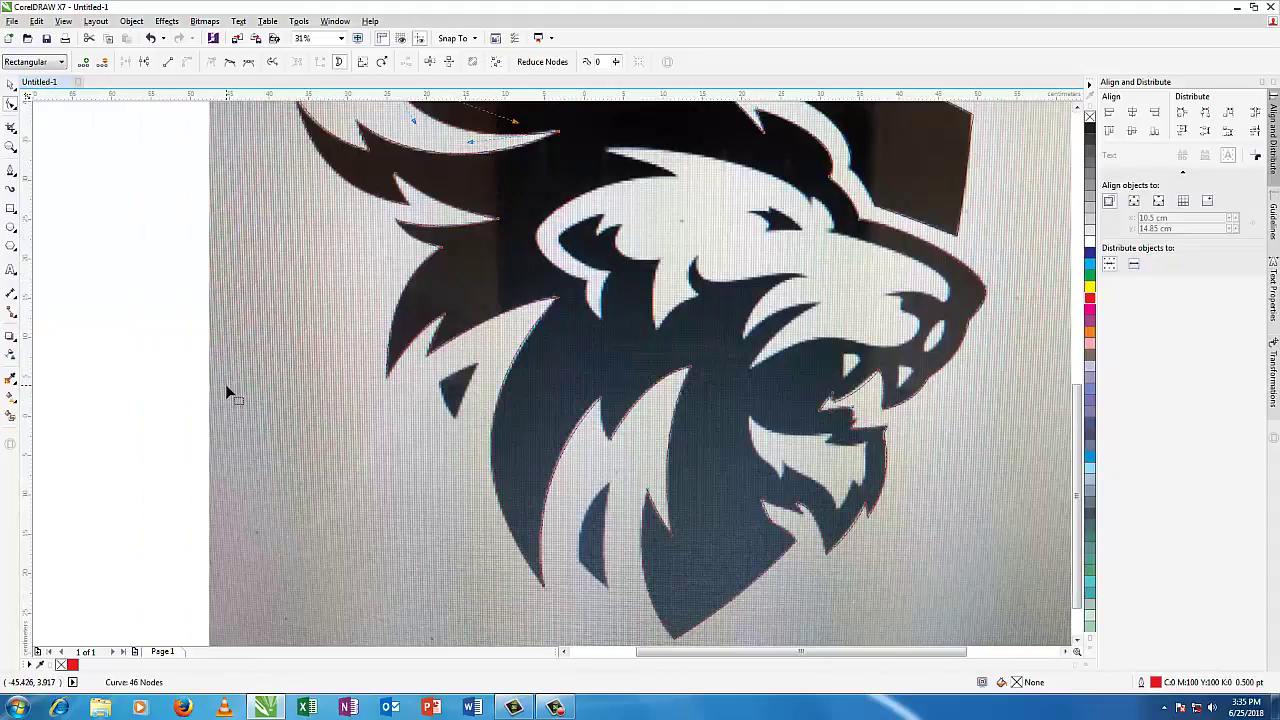
click(11, 172)
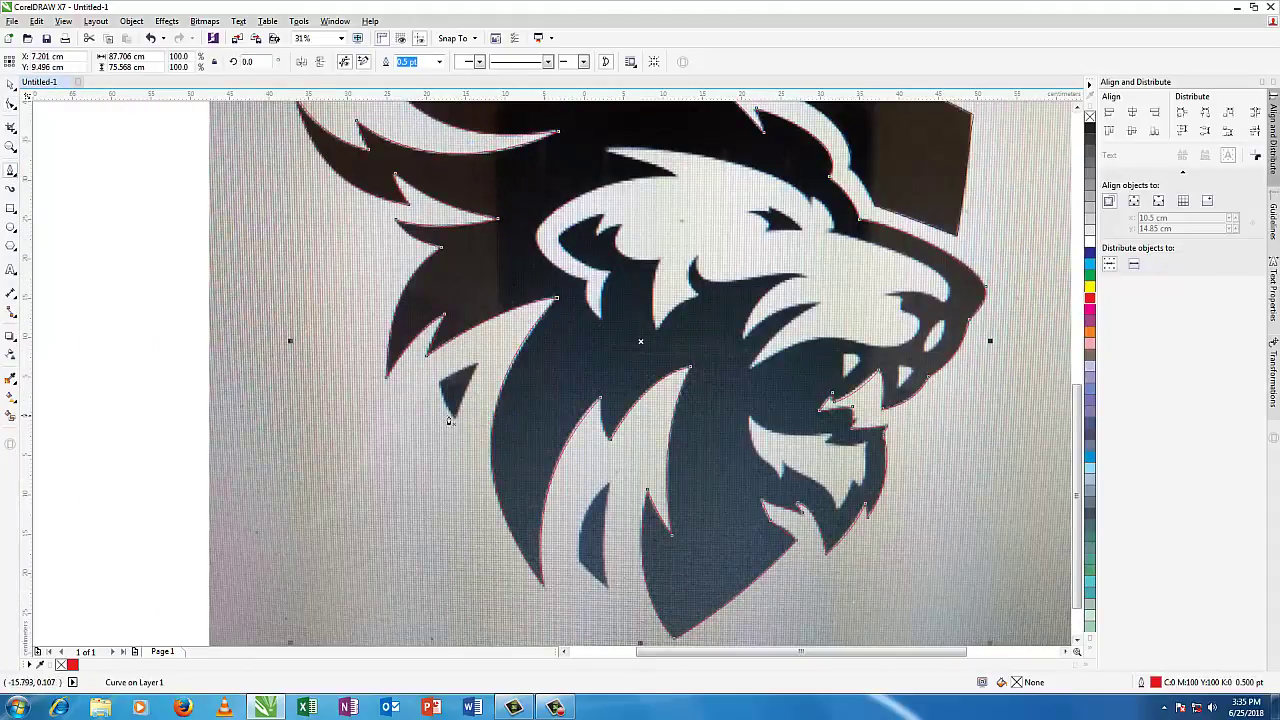
click(456, 421)
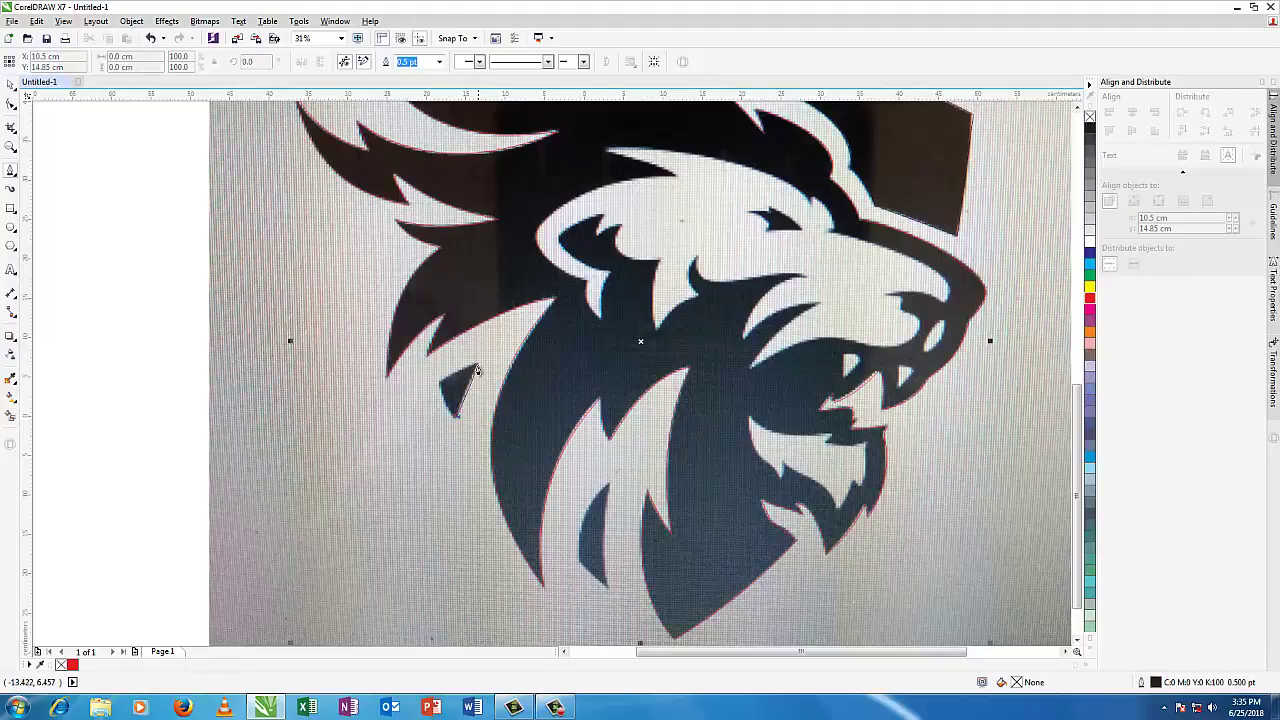
click(446, 383)
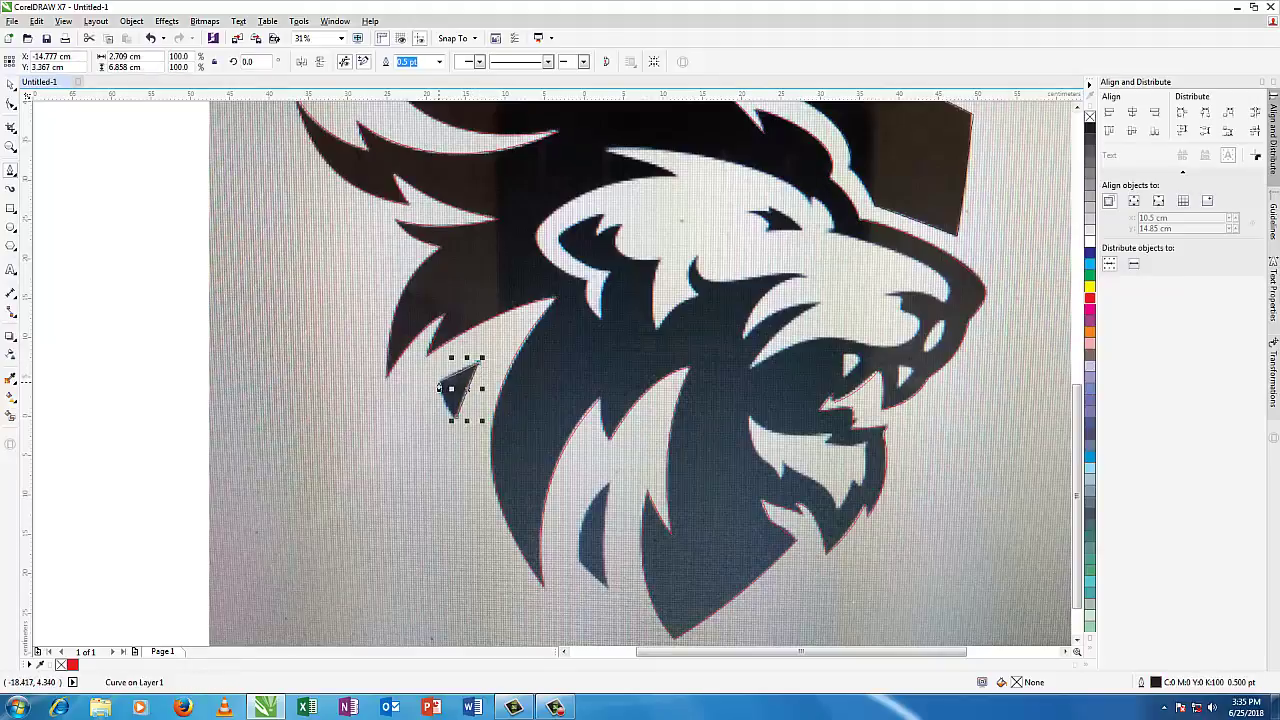
click(440, 387)
click(455, 424)
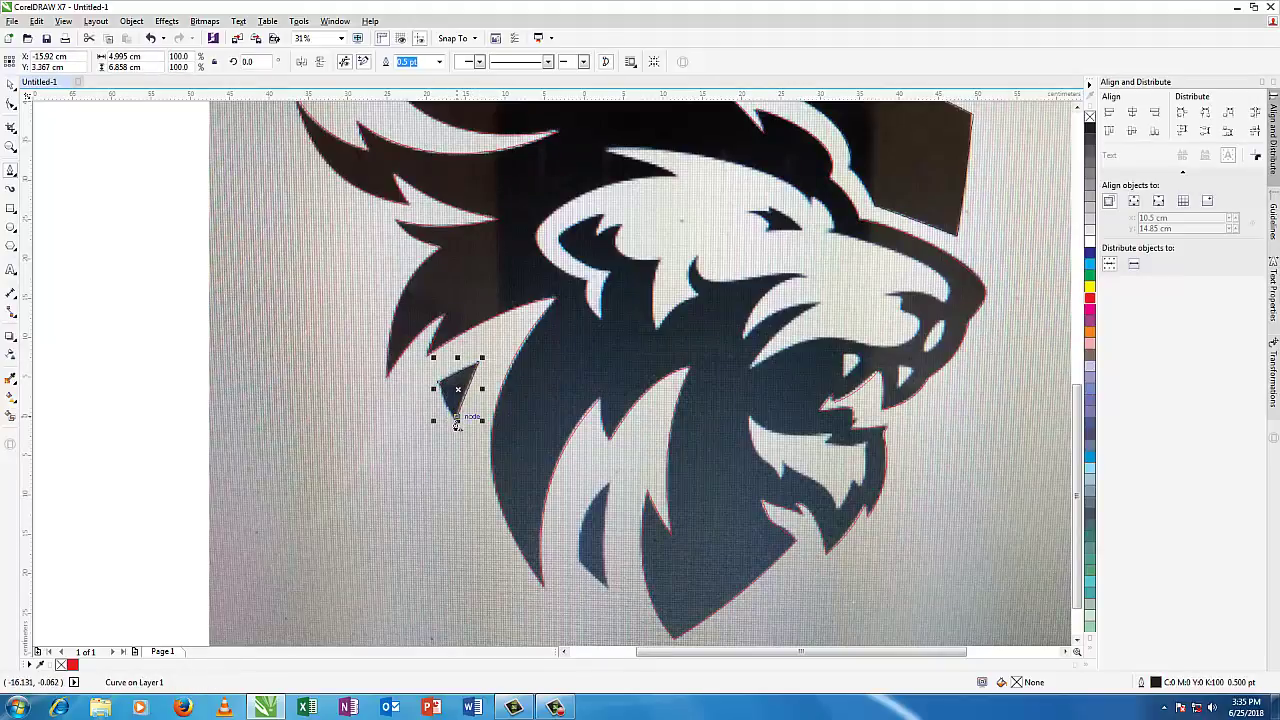
Step: Give the small triangle behind the neck a red outline and bend its rear edge to the image as a curve
scroll(456, 424, up, 1)
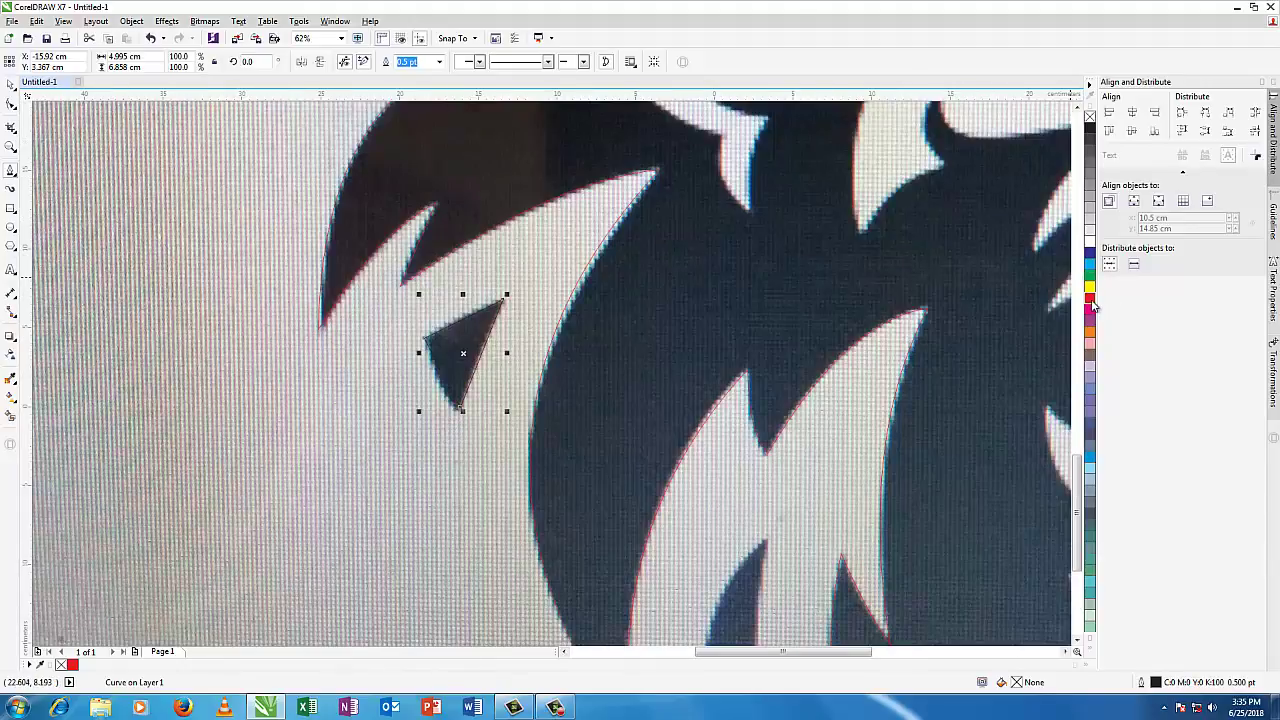
right_click(1091, 302)
click(12, 108)
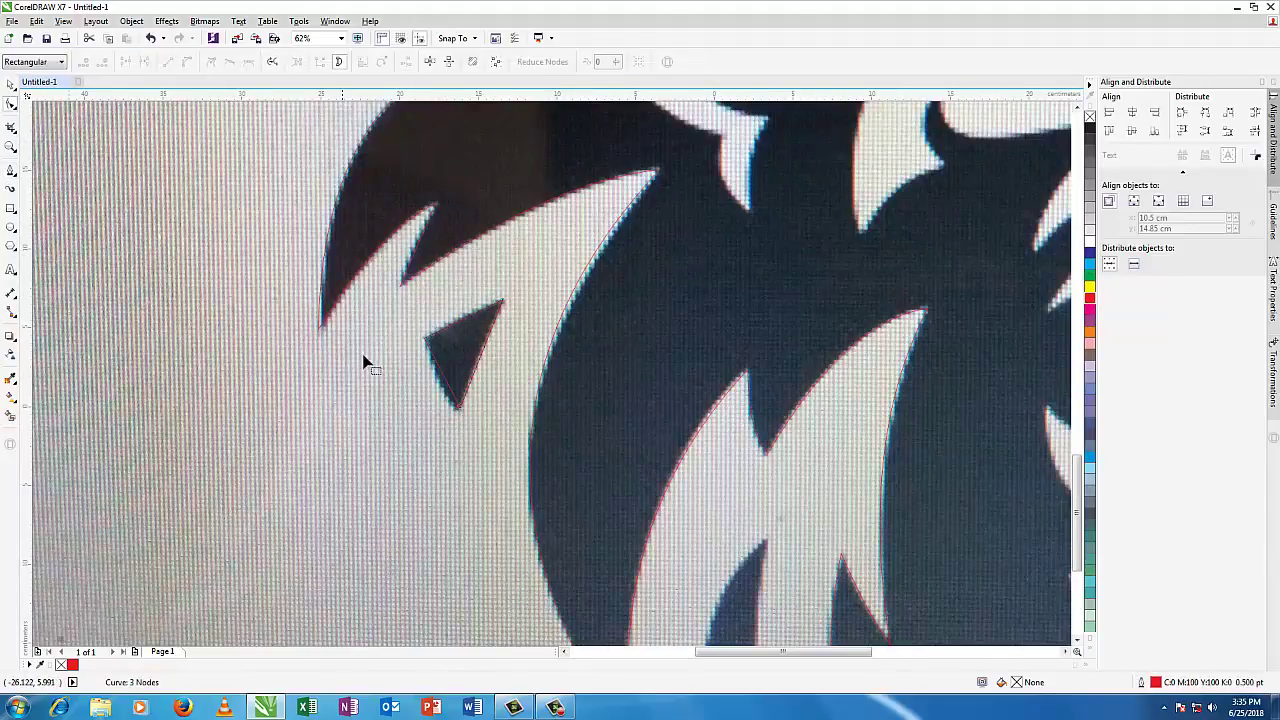
right_click(440, 374)
click(482, 430)
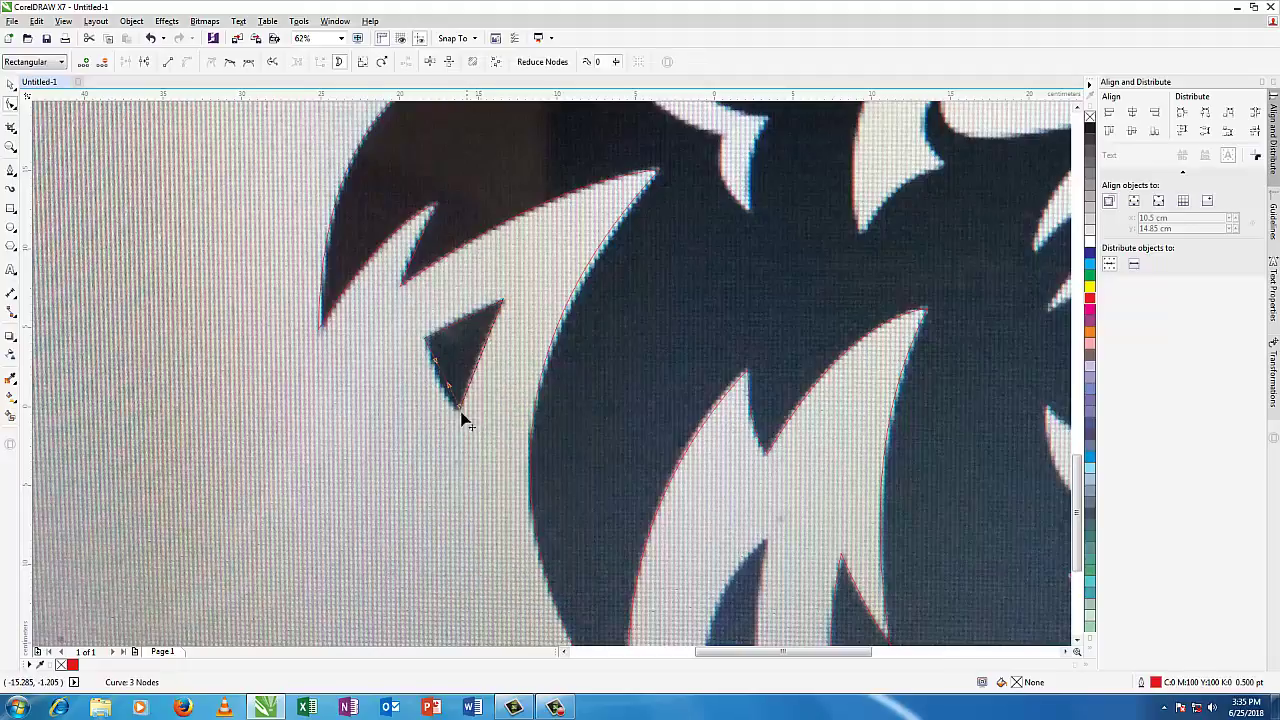
drag(448, 400, 438, 389)
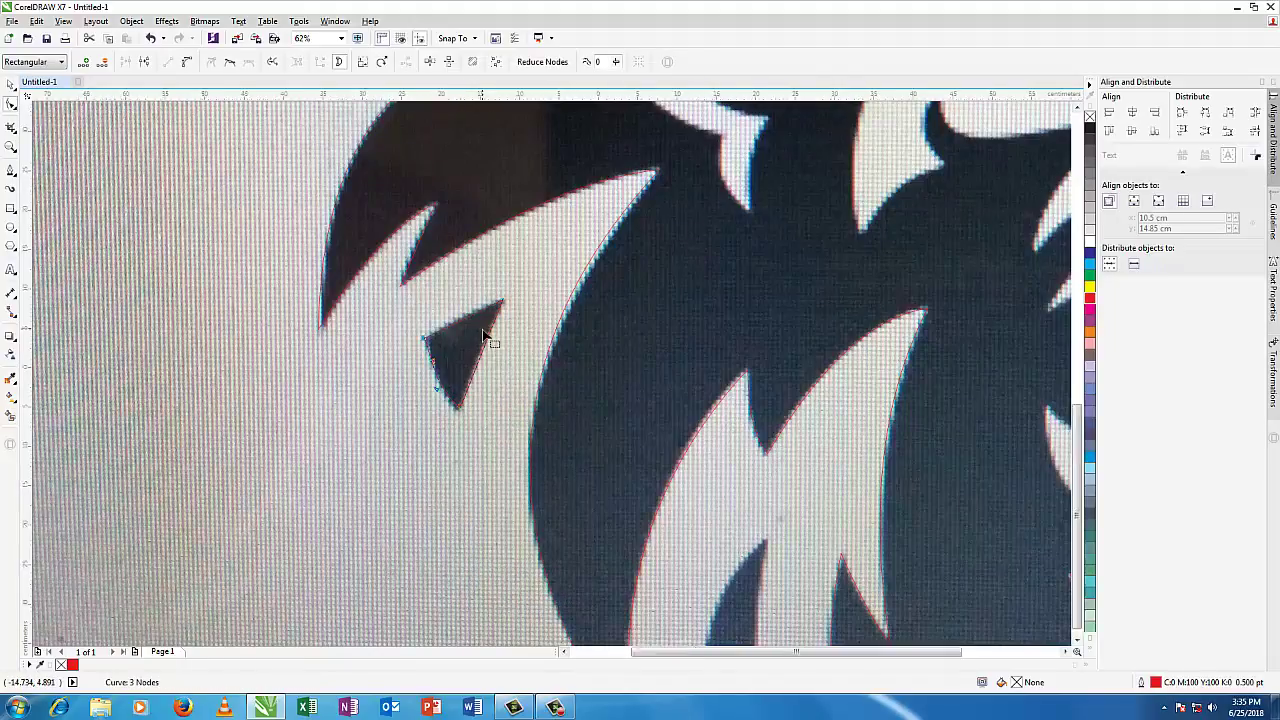
Step: Start a Pen tool outline of the light face area from the lowest cheek tuft along the upper lip and around the nostril to the nose
scroll(486, 337, down, 4)
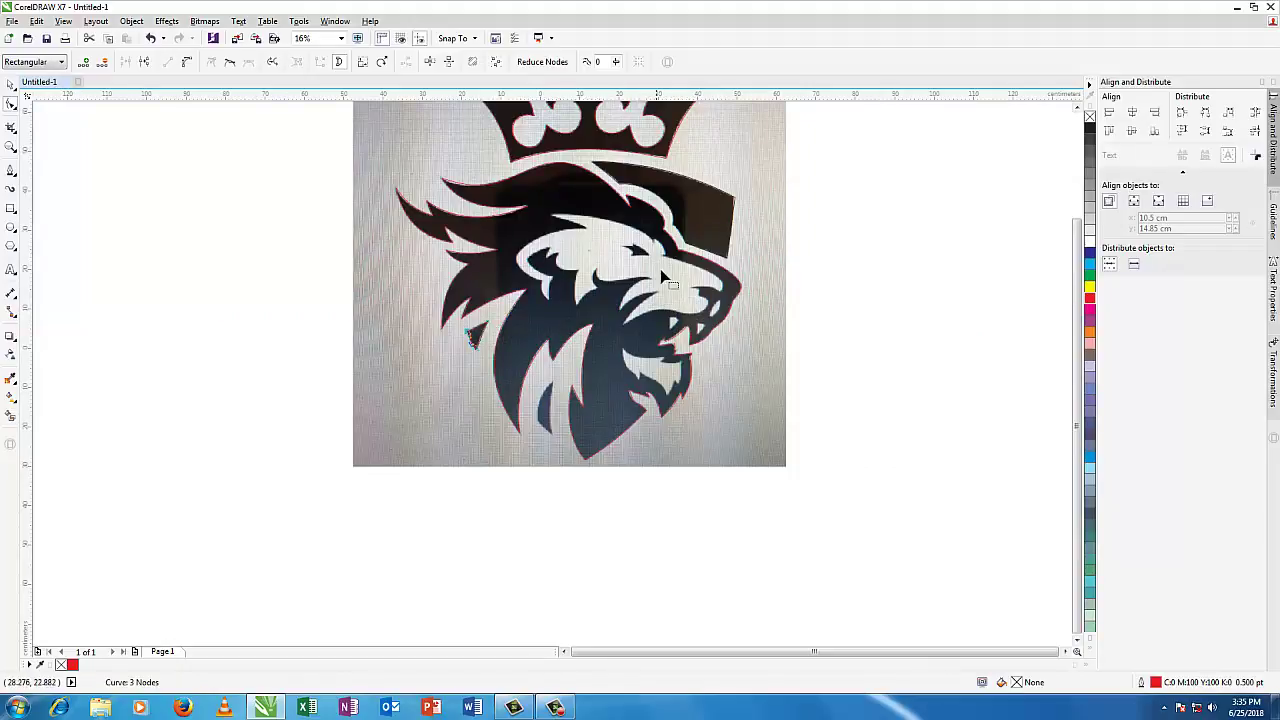
key(space)
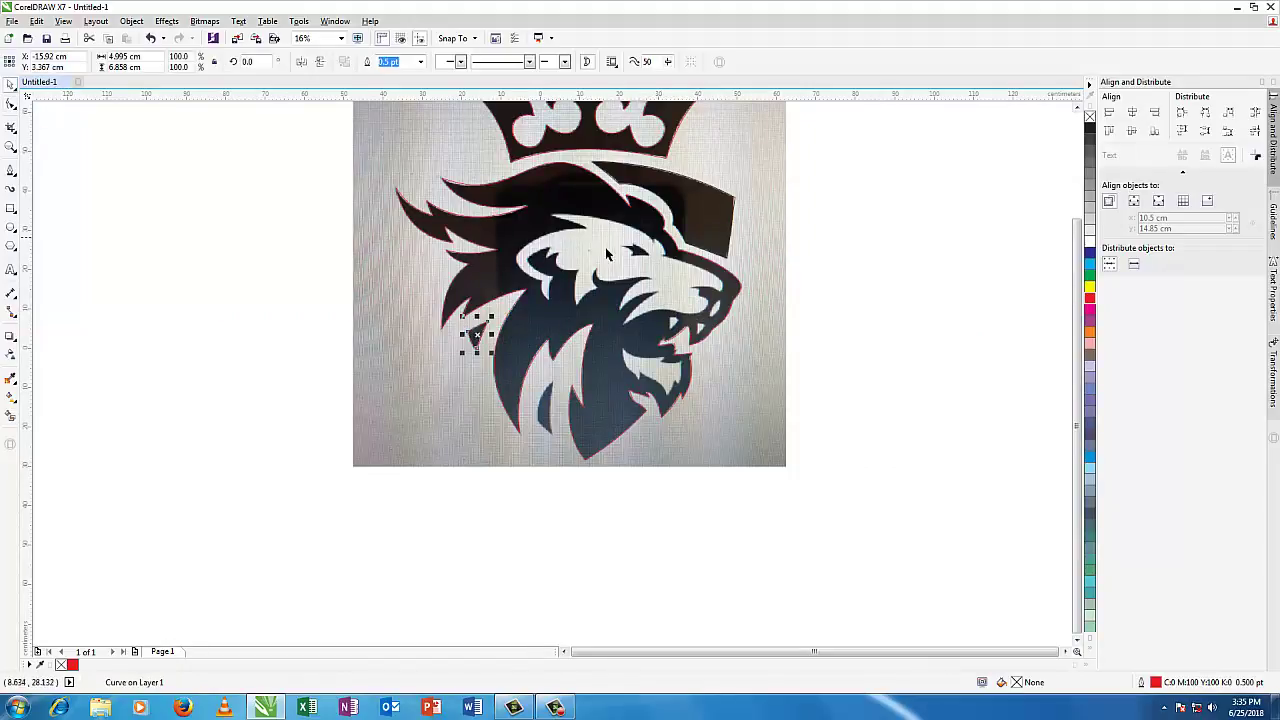
click(12, 173)
scroll(636, 316, up, 4)
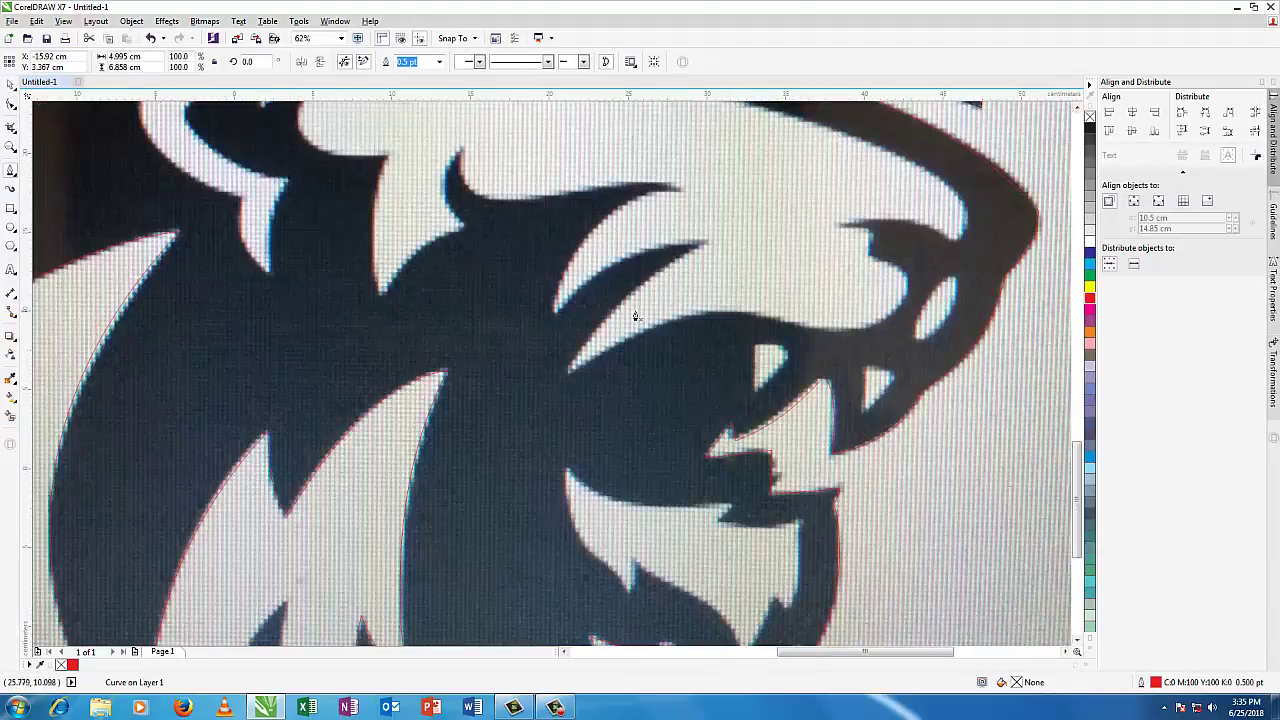
click(570, 378)
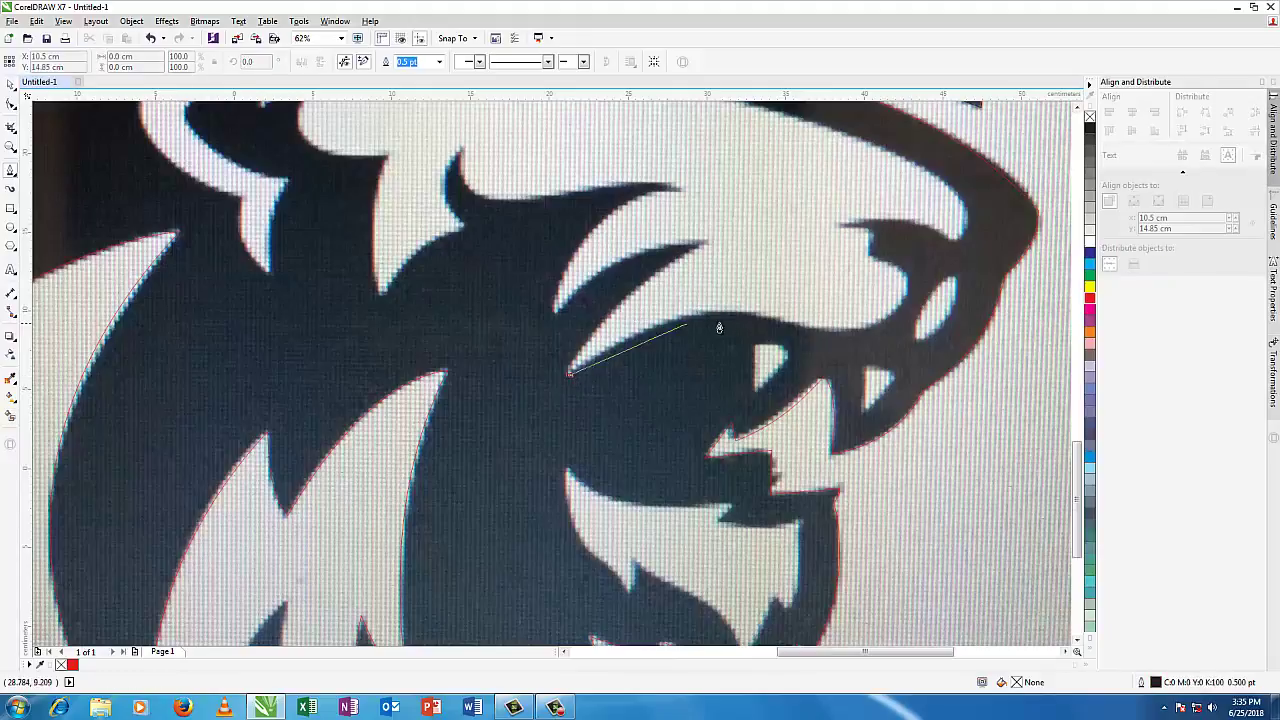
click(755, 312)
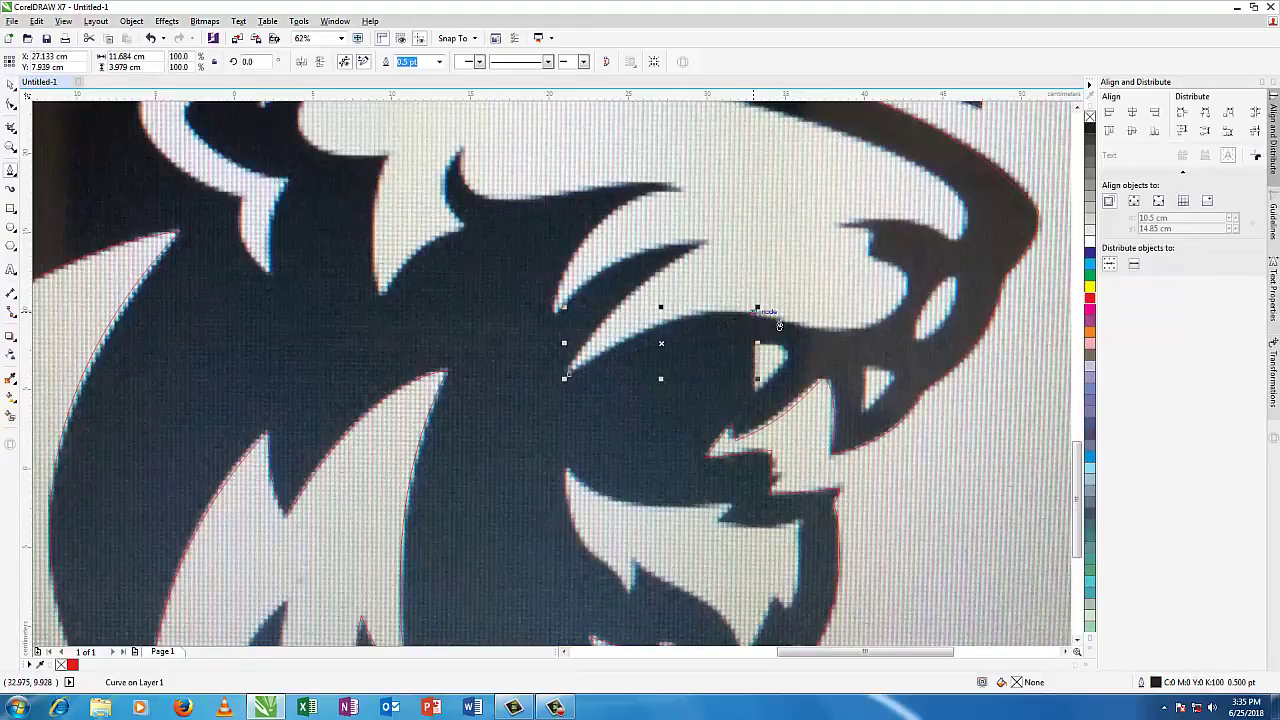
click(905, 271)
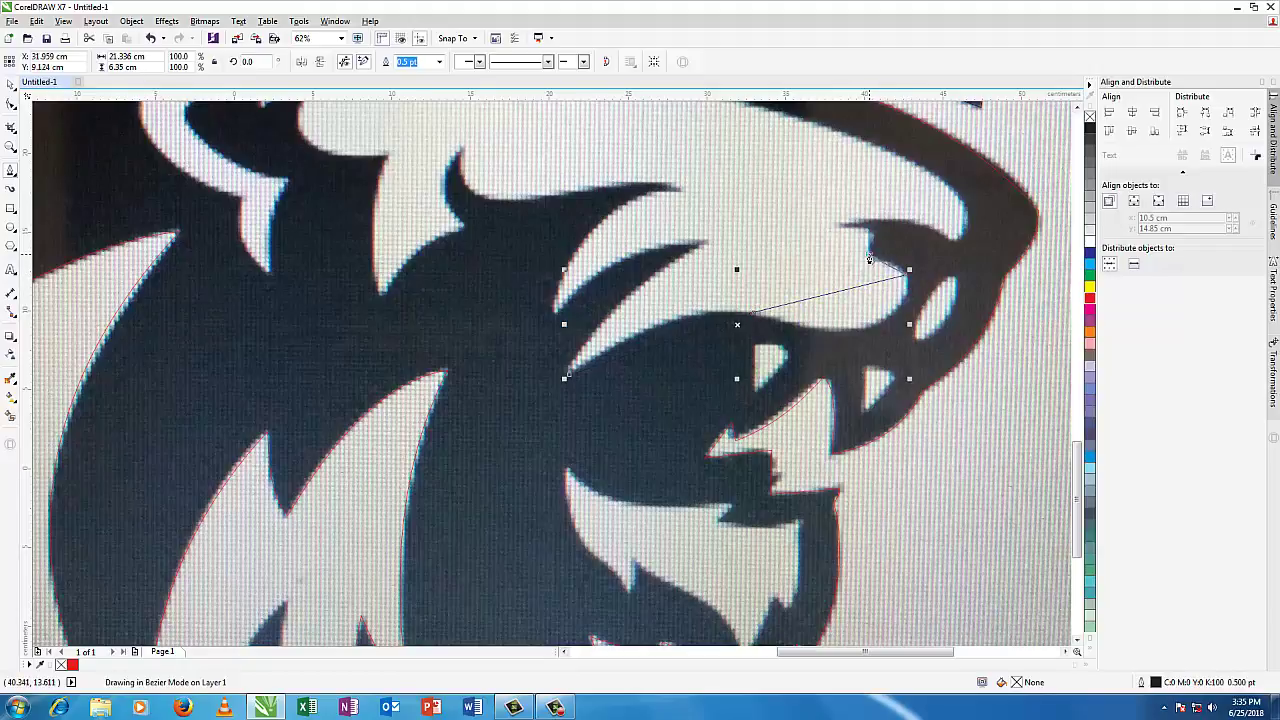
click(864, 247)
click(870, 235)
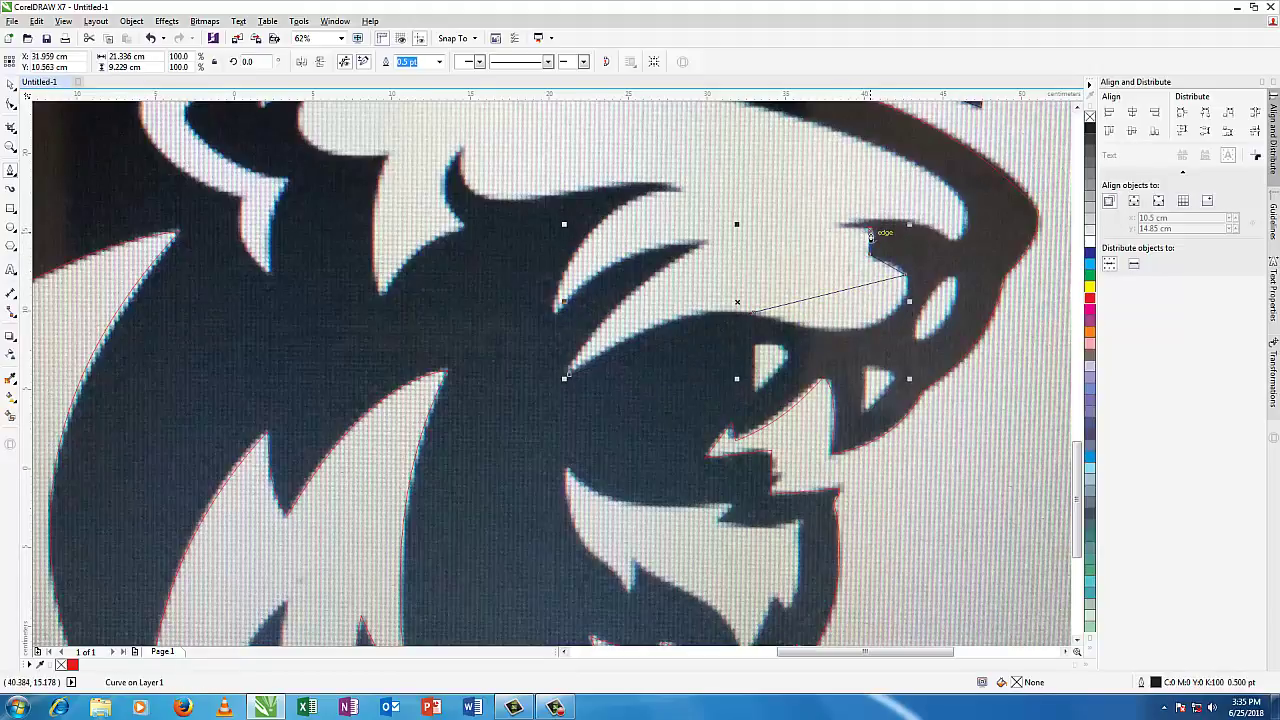
click(961, 236)
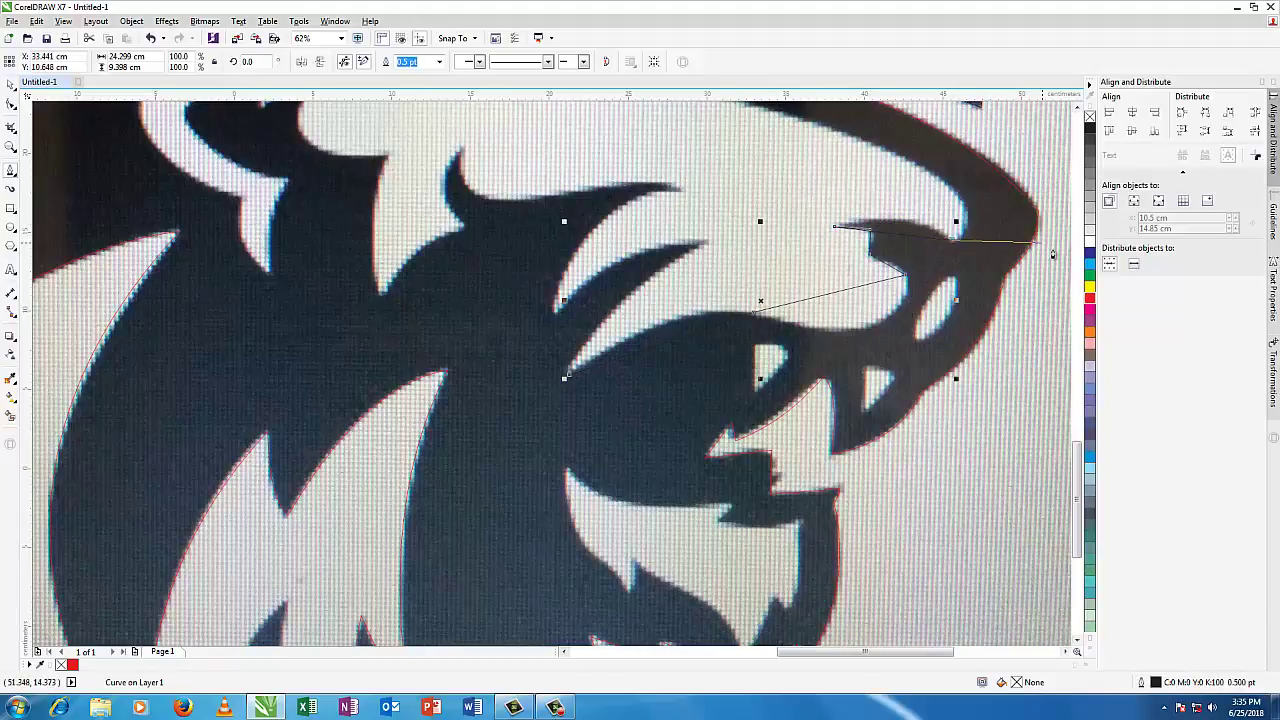
Step: Continue the face outline from the nose up the muzzle, around the brow spike, to the forehead tuft tip and the notch beneath it
drag(1074, 443, 1076, 426)
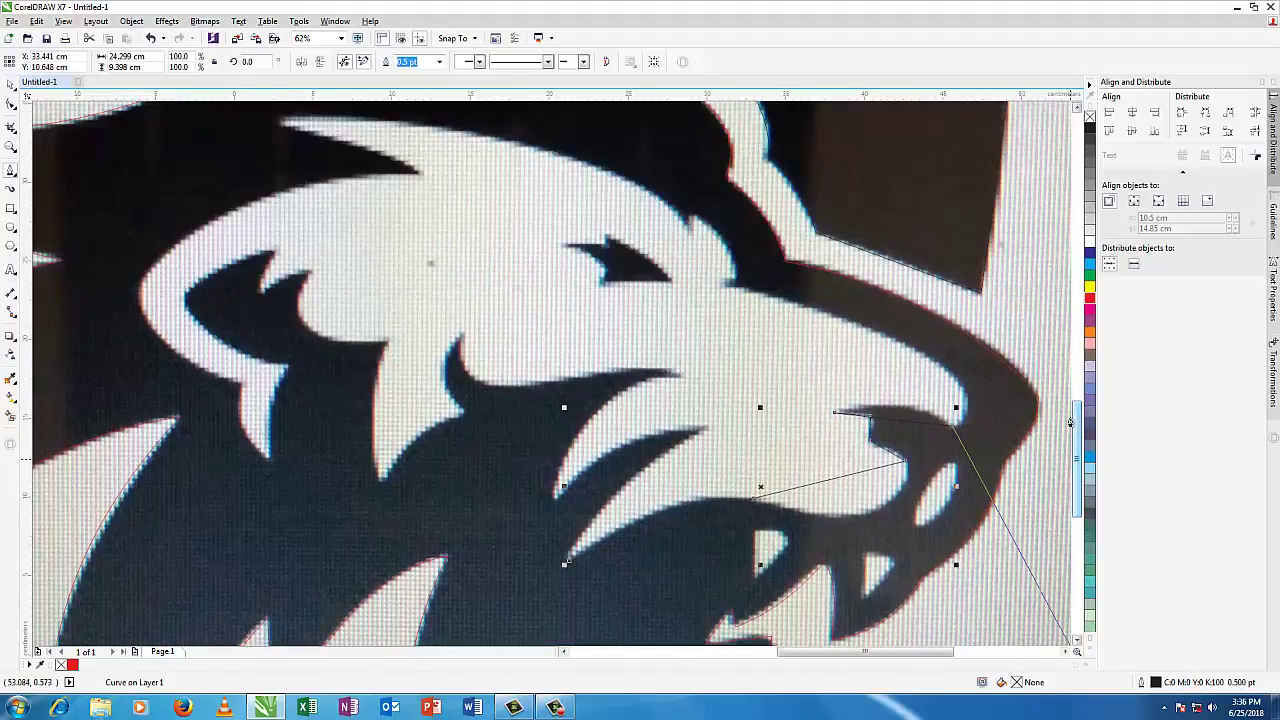
click(729, 285)
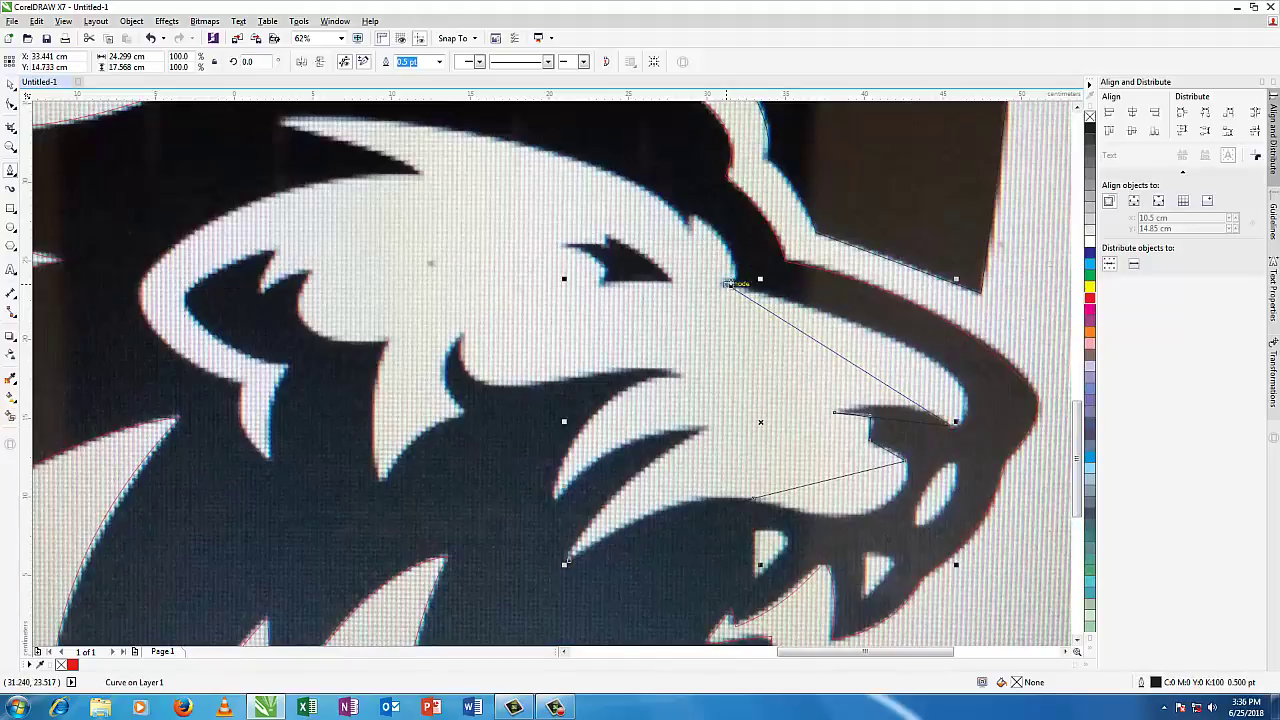
click(734, 282)
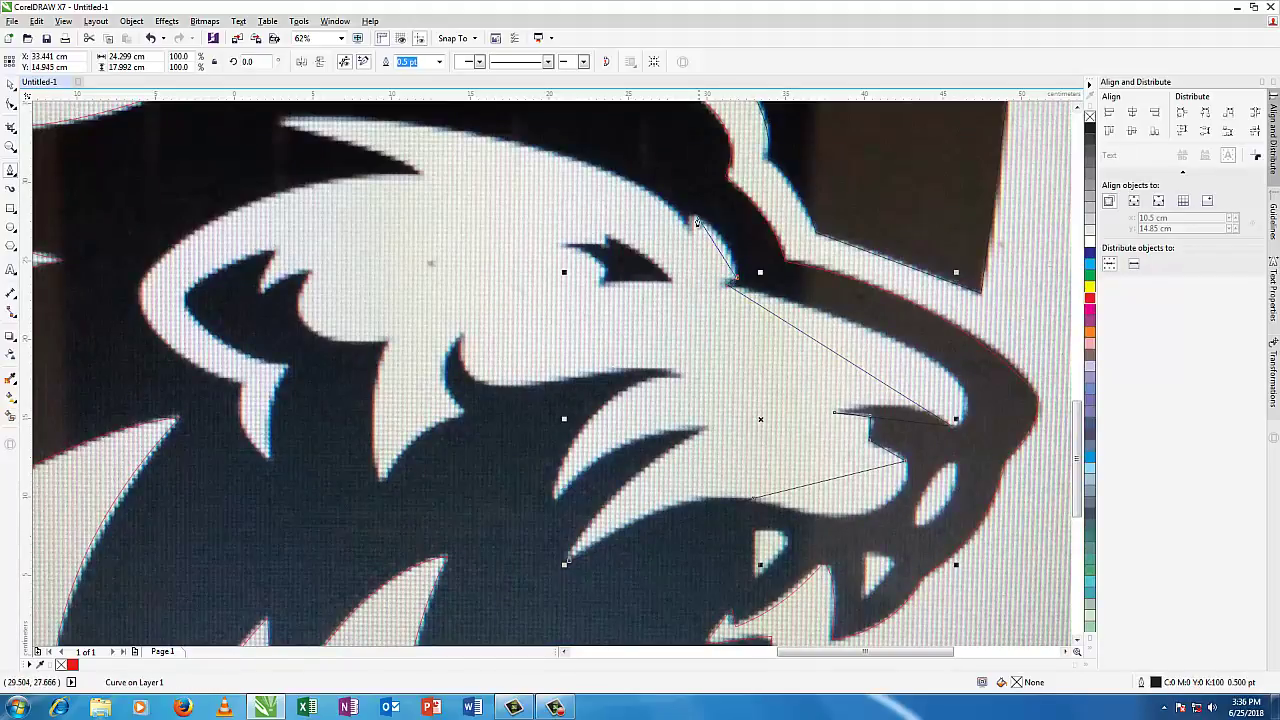
click(695, 217)
click(281, 118)
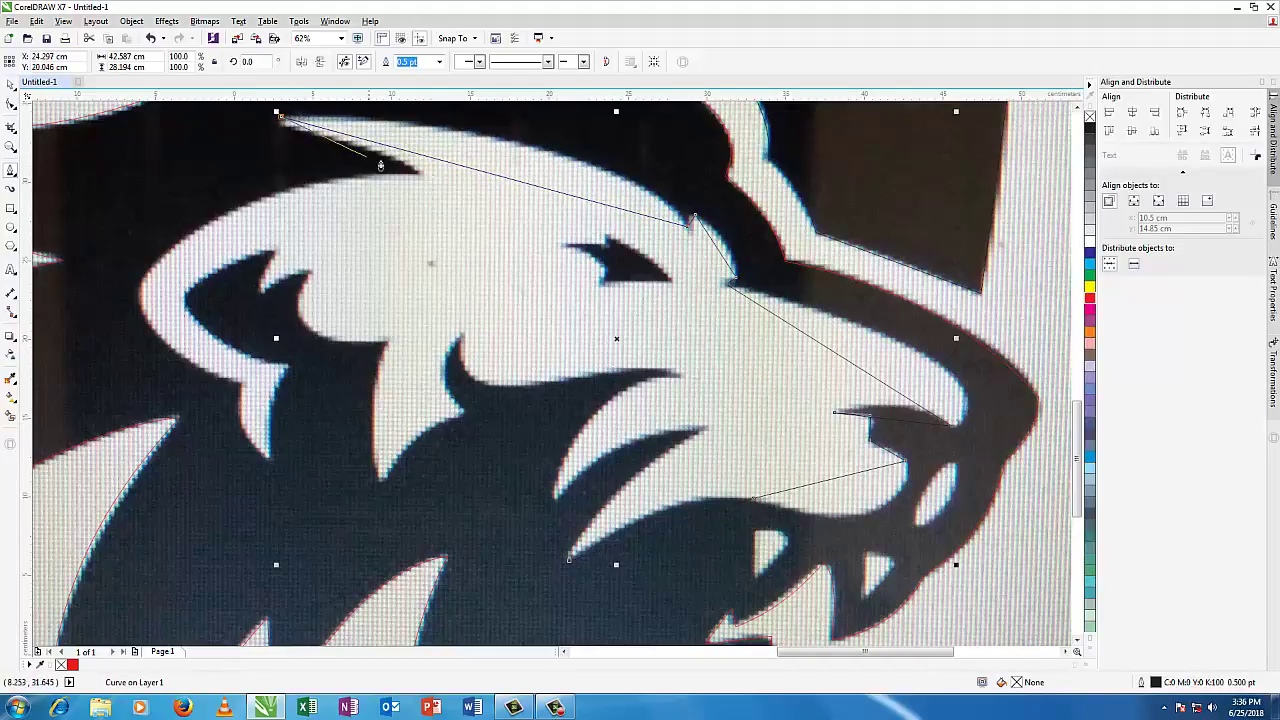
click(420, 176)
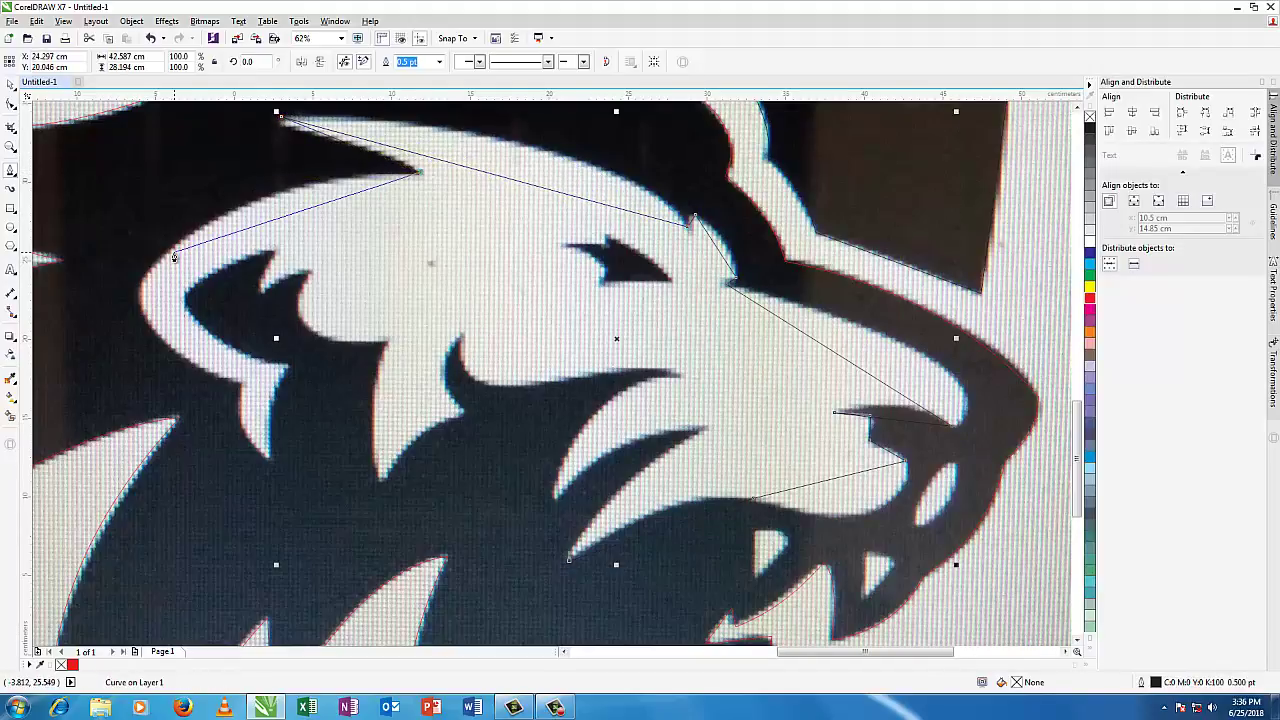
Step: Continue the face outline around the back of the ear, the pointed tuft below it and the dark inner-ear shape
click(141, 283)
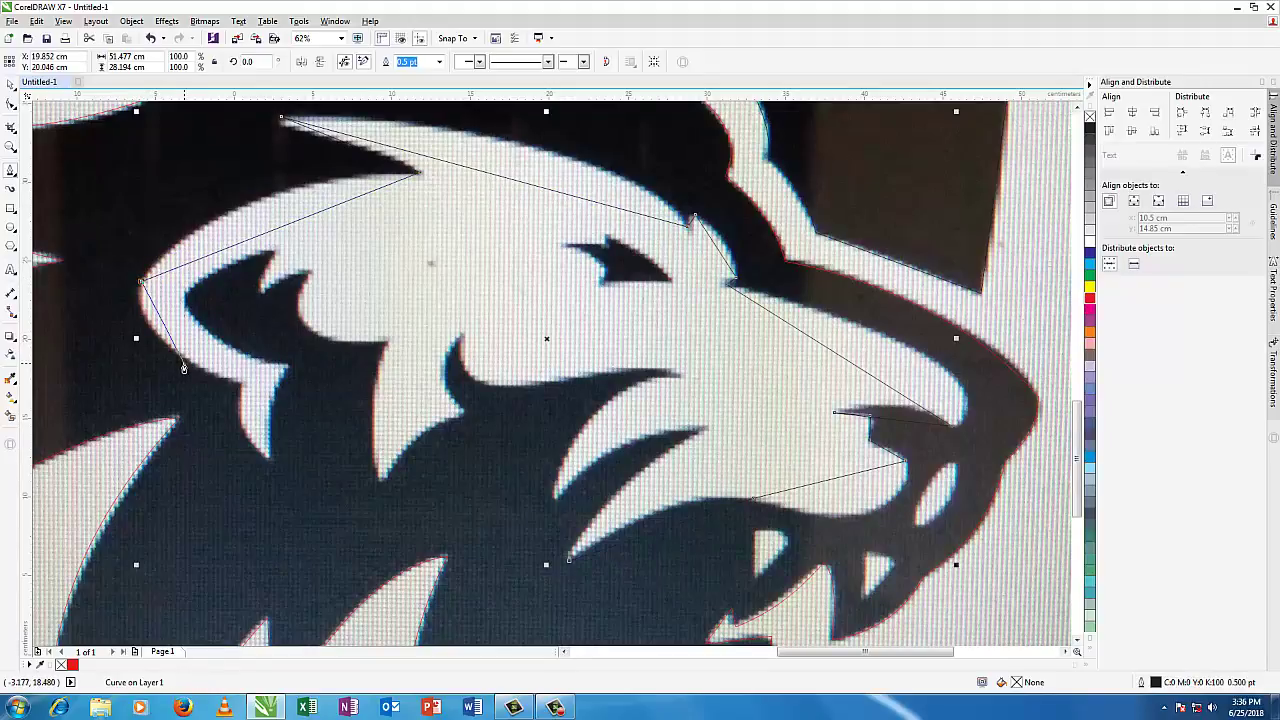
click(240, 385)
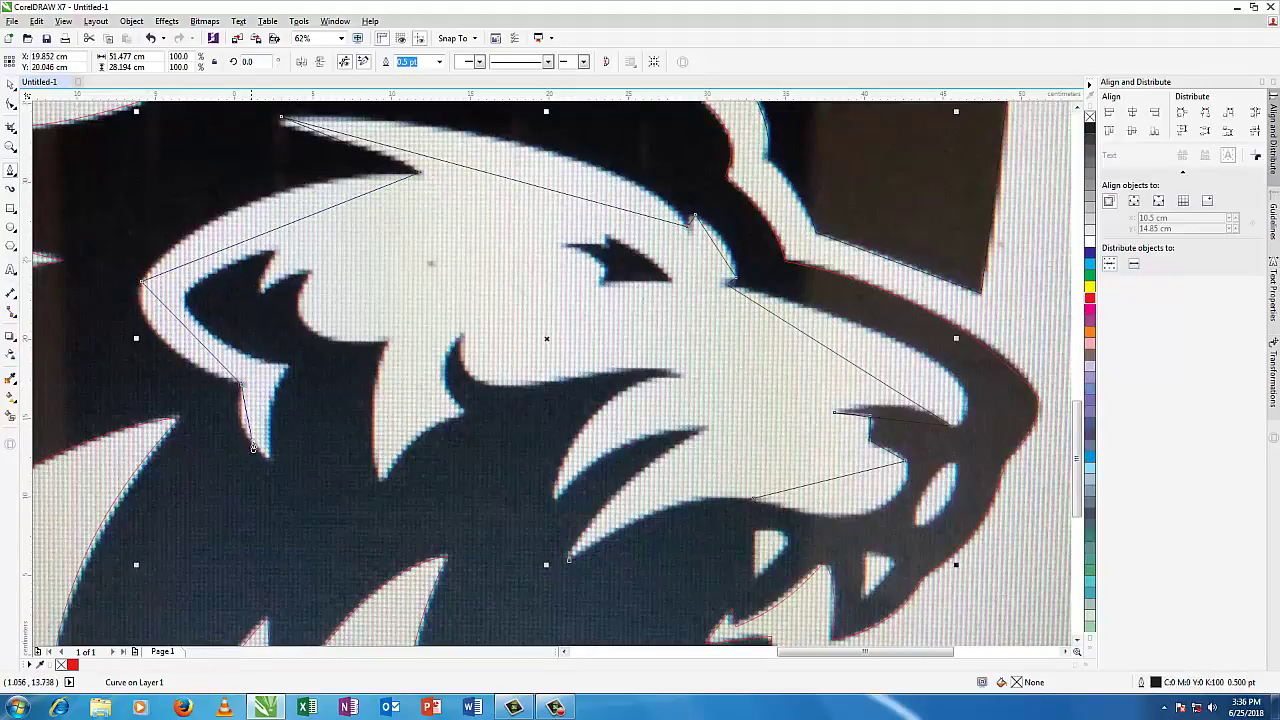
click(268, 458)
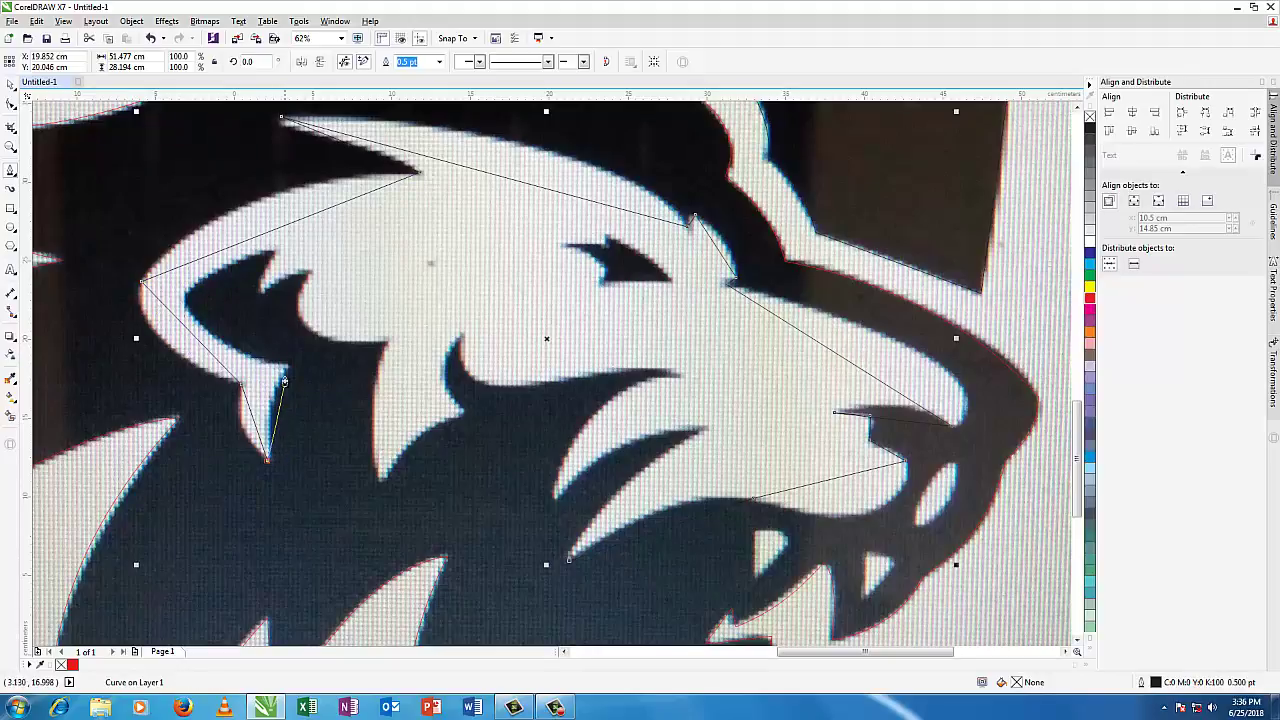
click(289, 365)
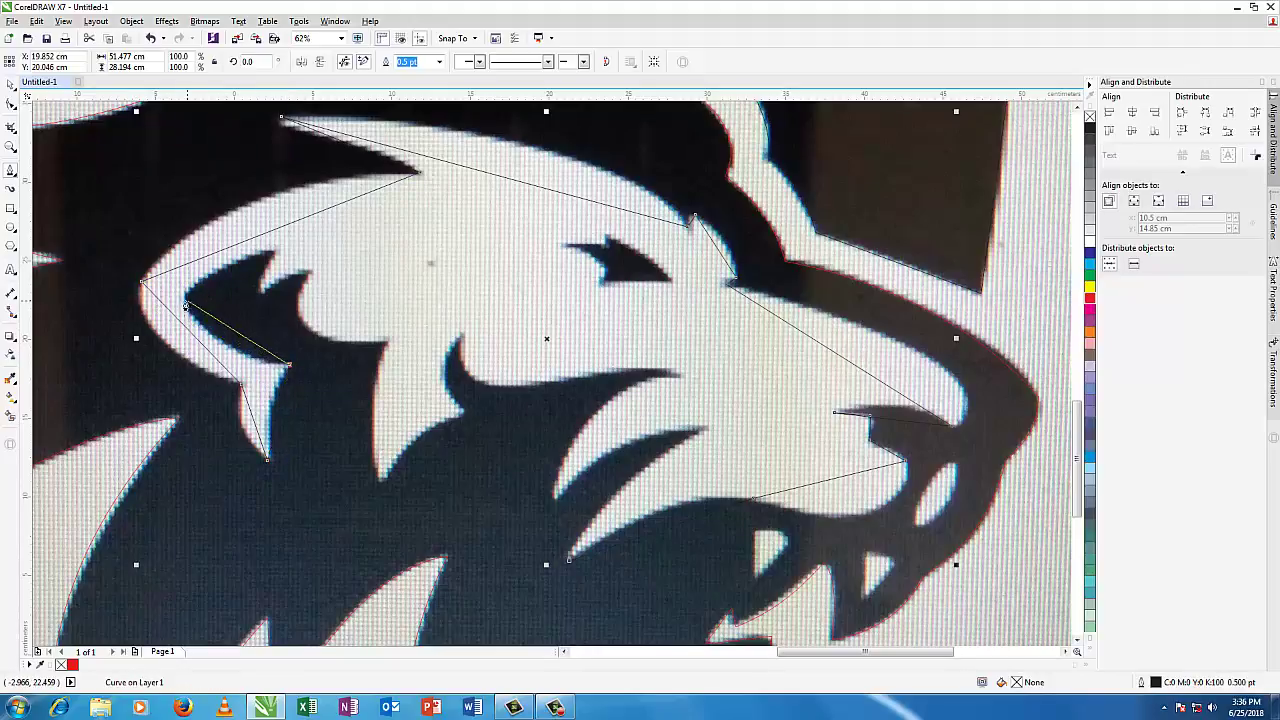
click(272, 250)
click(262, 293)
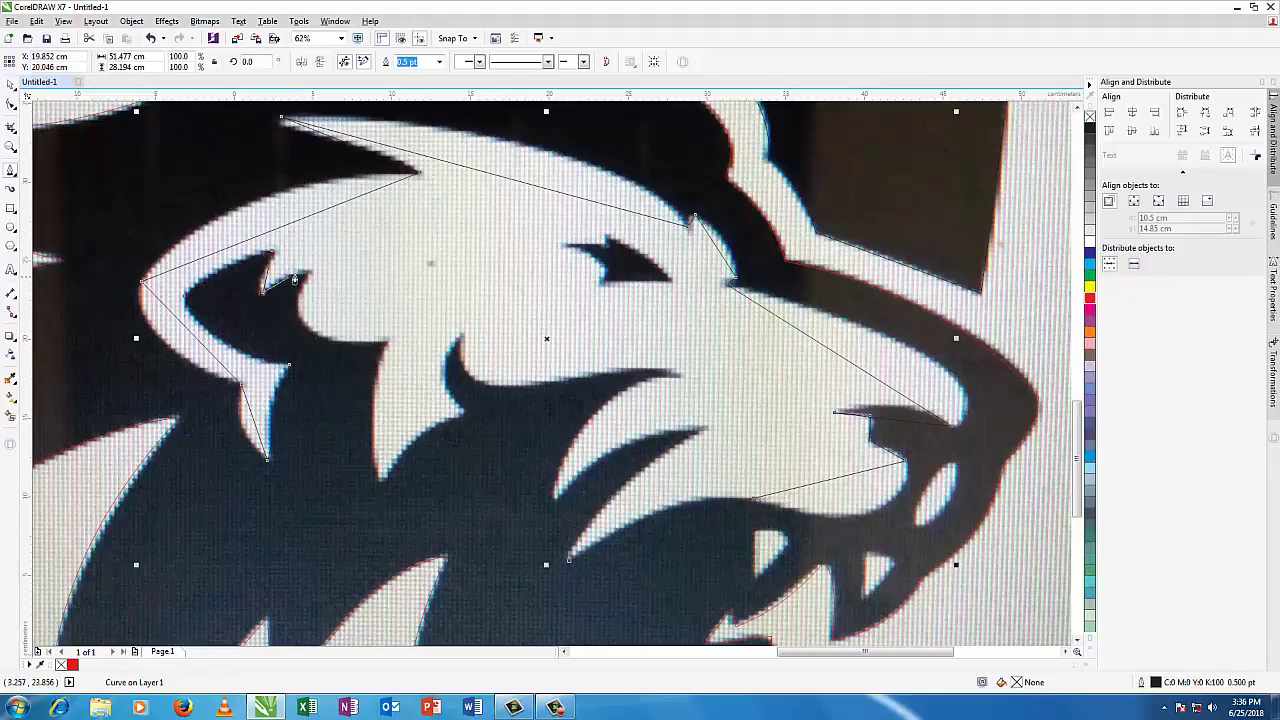
Step: Extend the face outline from the inner ear down around the long pointed cheek tuft to the tip of the dark hook beside it
click(309, 272)
click(386, 342)
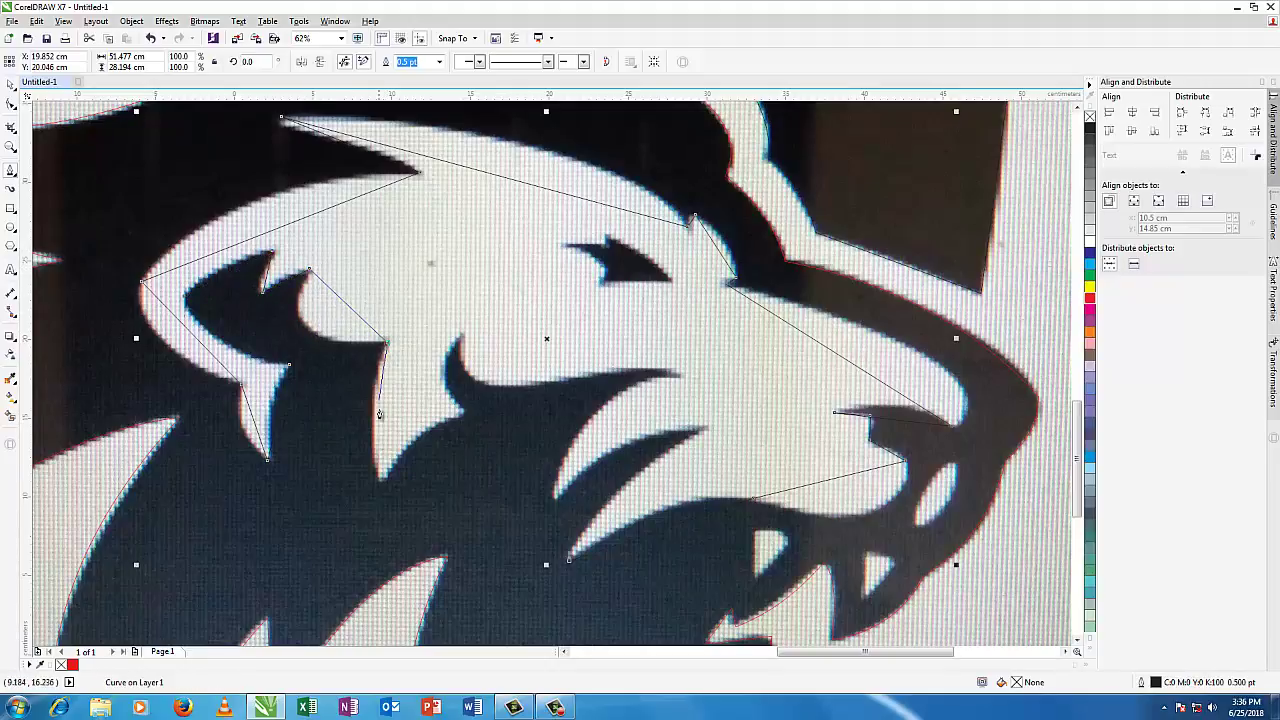
click(380, 480)
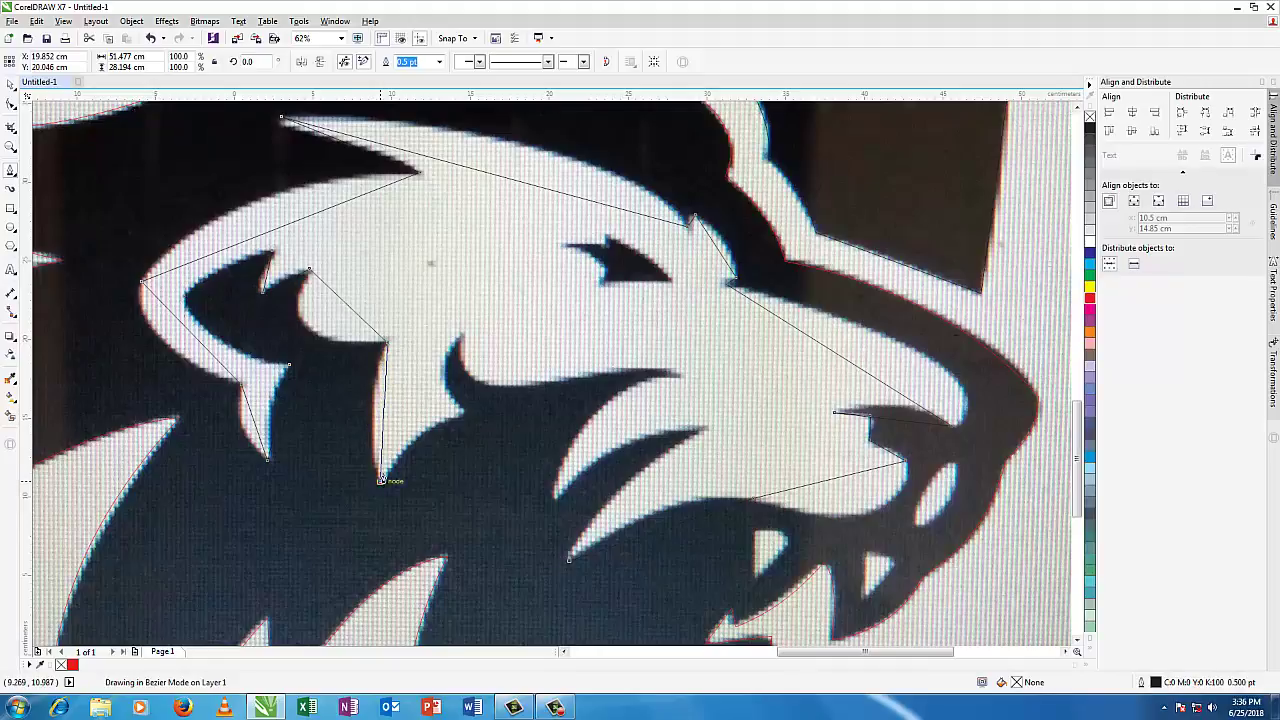
click(461, 413)
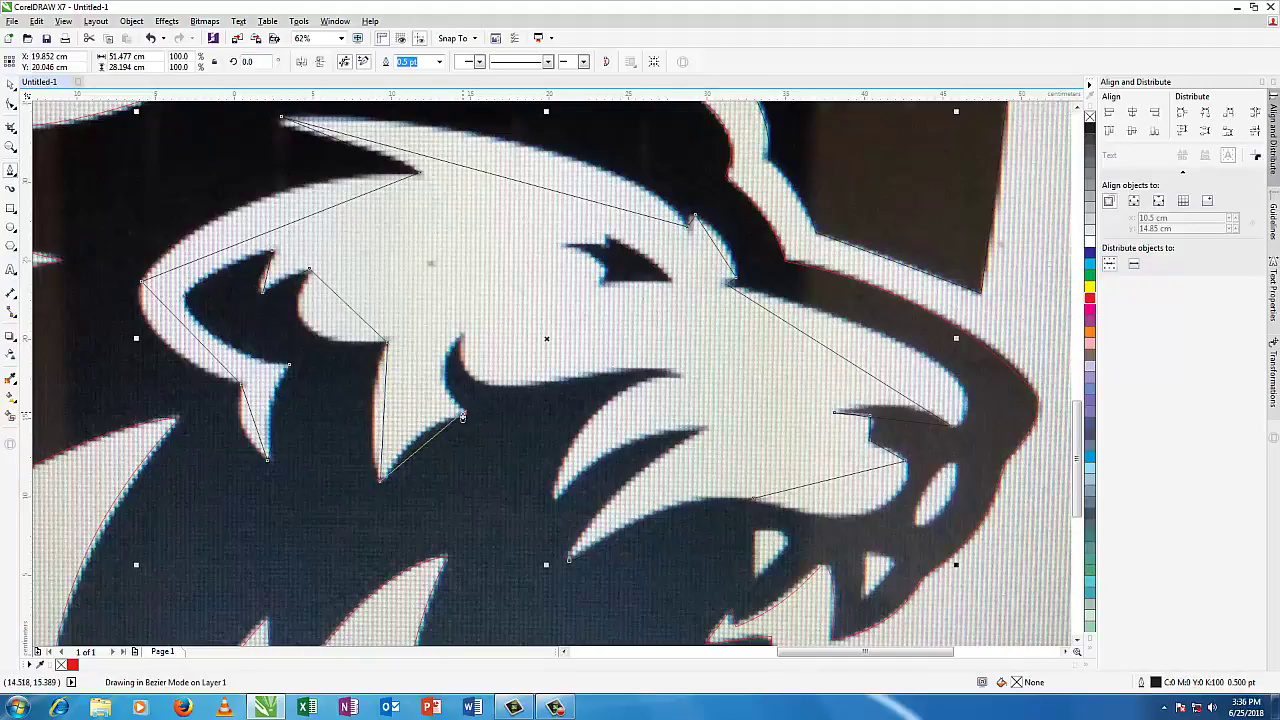
click(459, 339)
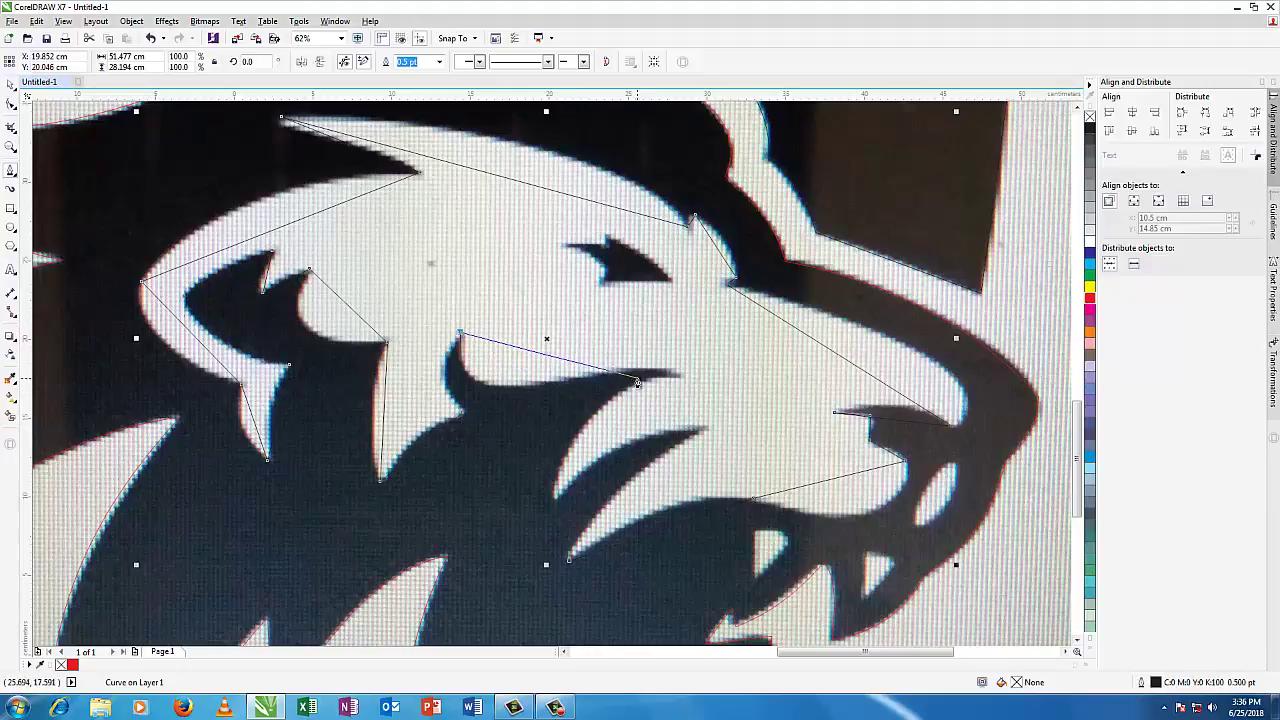
Step: Trace the remaining two cheek tufts and close the face outline at its starting point, about 51.5 by 28.2 cm overall
click(680, 379)
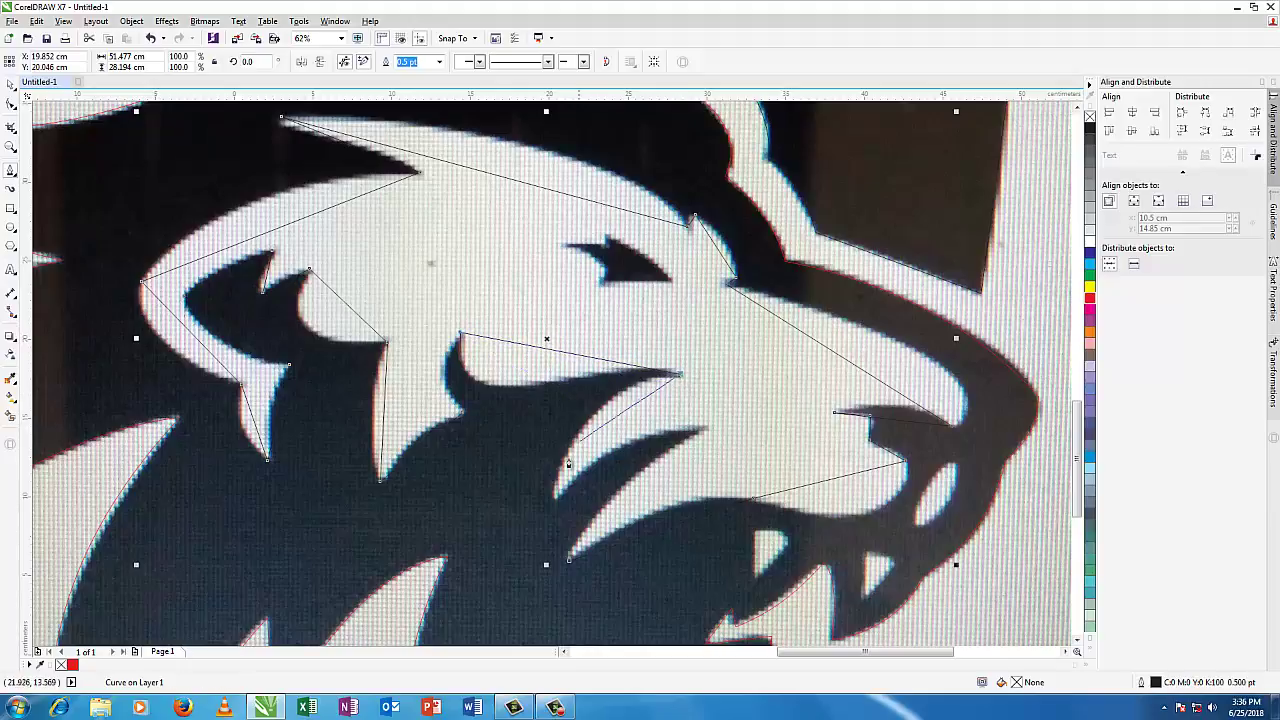
click(555, 497)
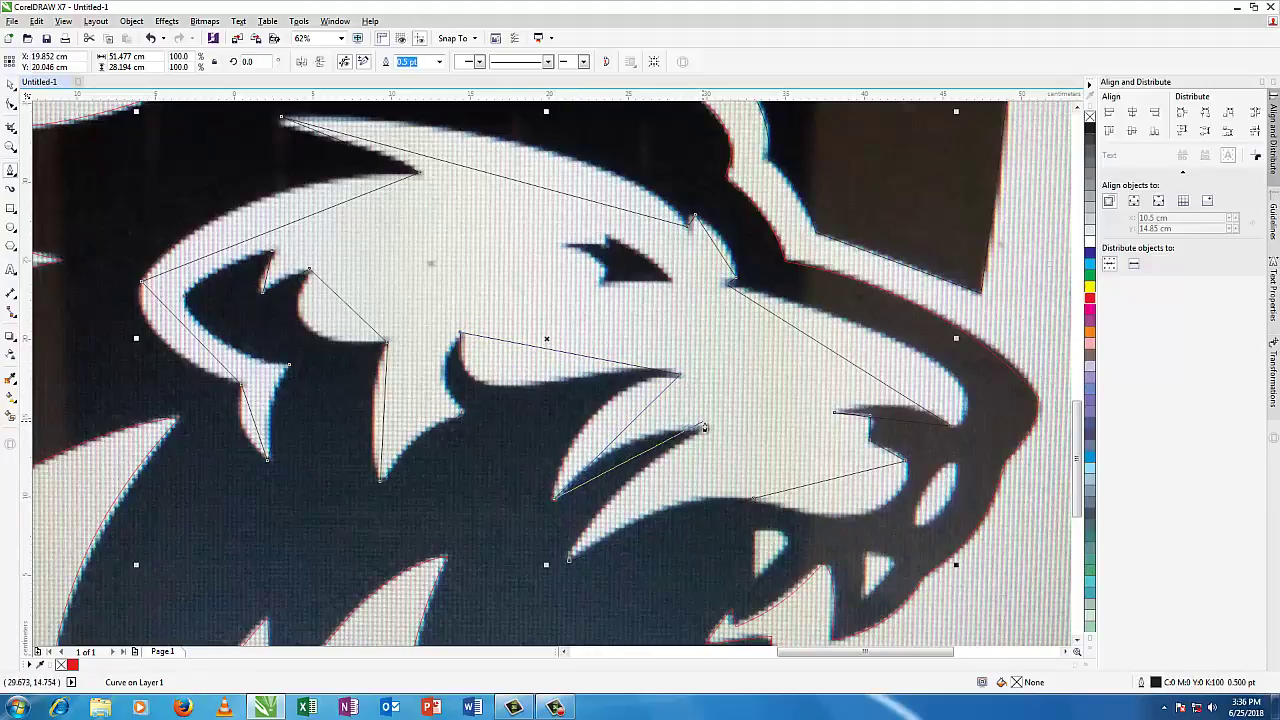
click(705, 427)
click(569, 557)
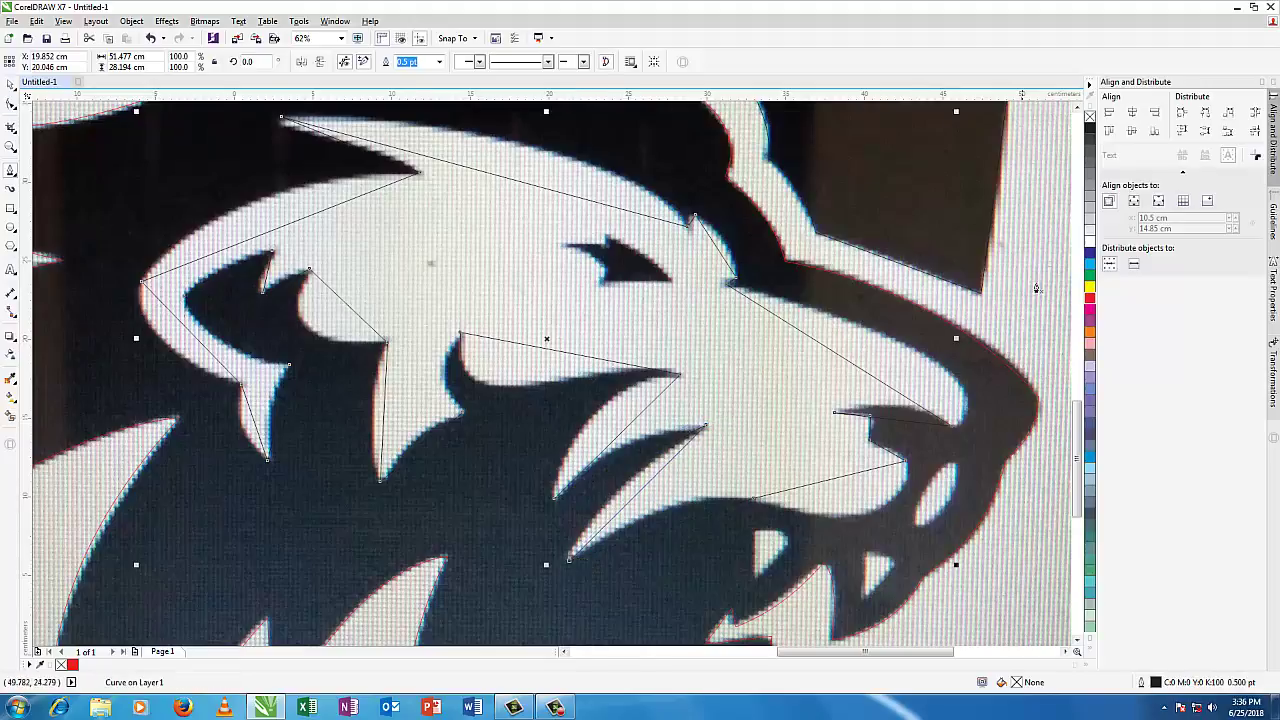
Step: Give the face shape a red outline, convert the upper edge of the ear to a curve and bend it to the image
right_click(1090, 298)
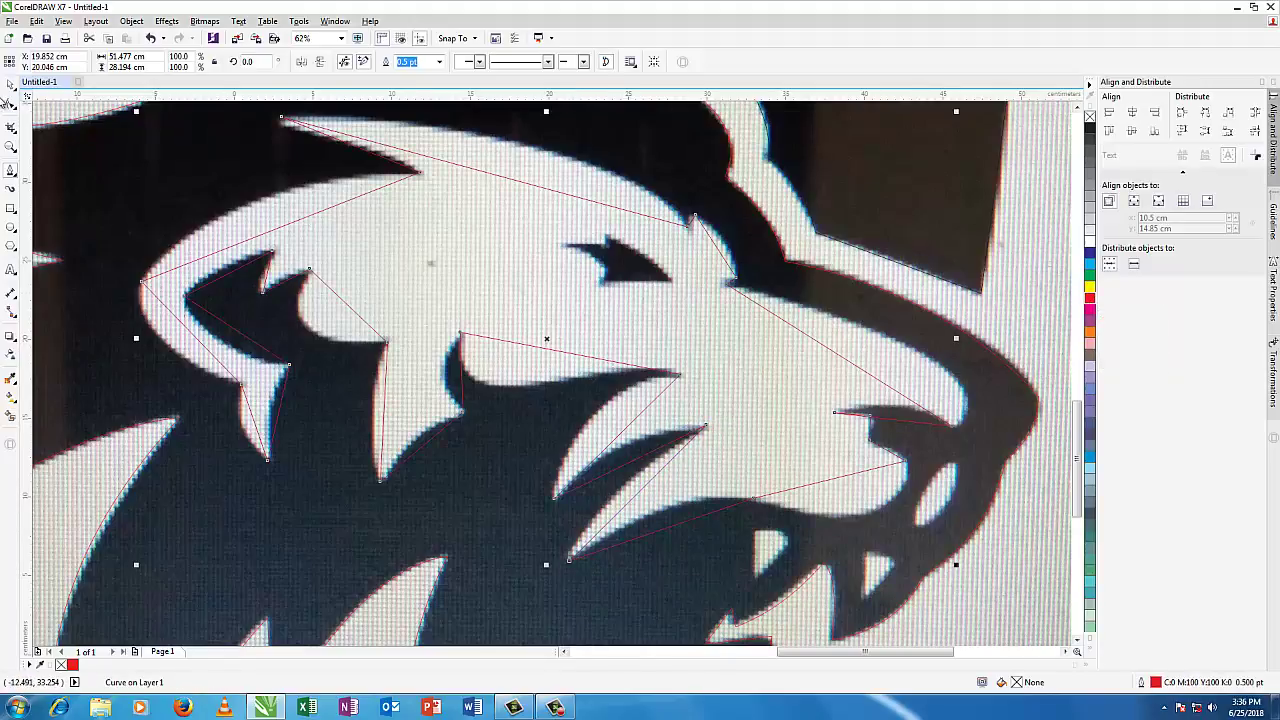
click(10, 106)
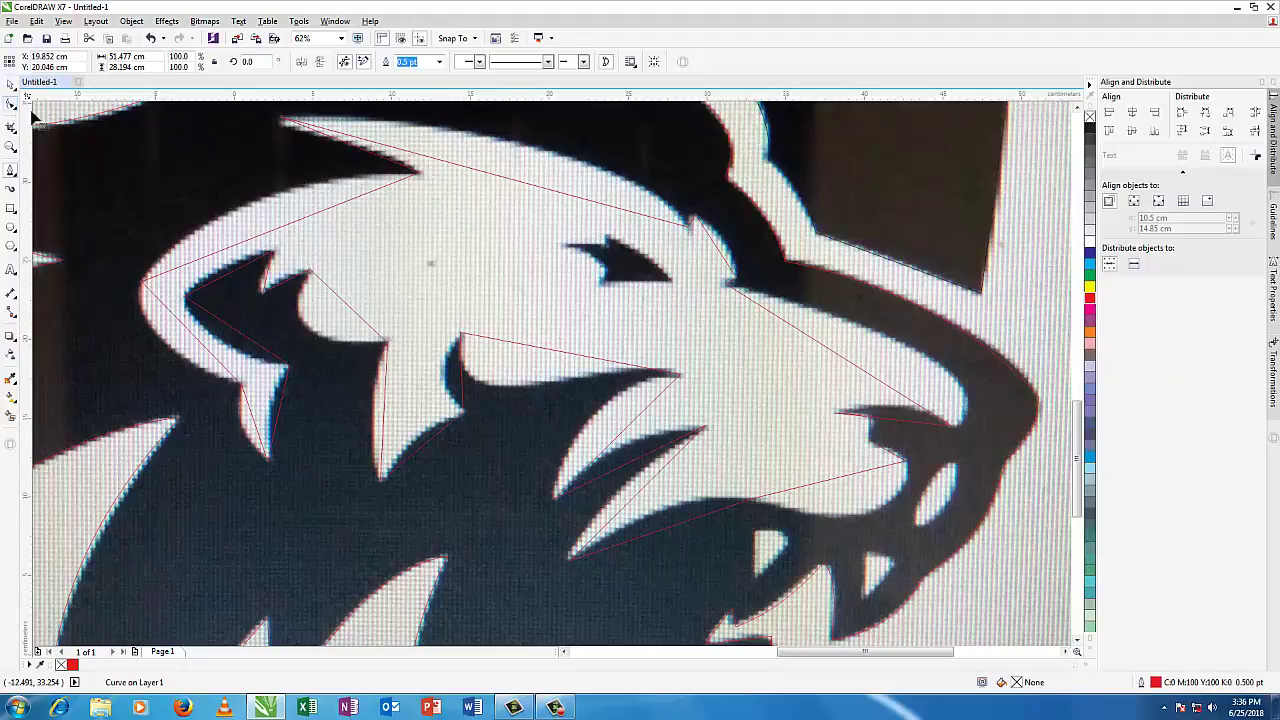
right_click(287, 231)
click(323, 283)
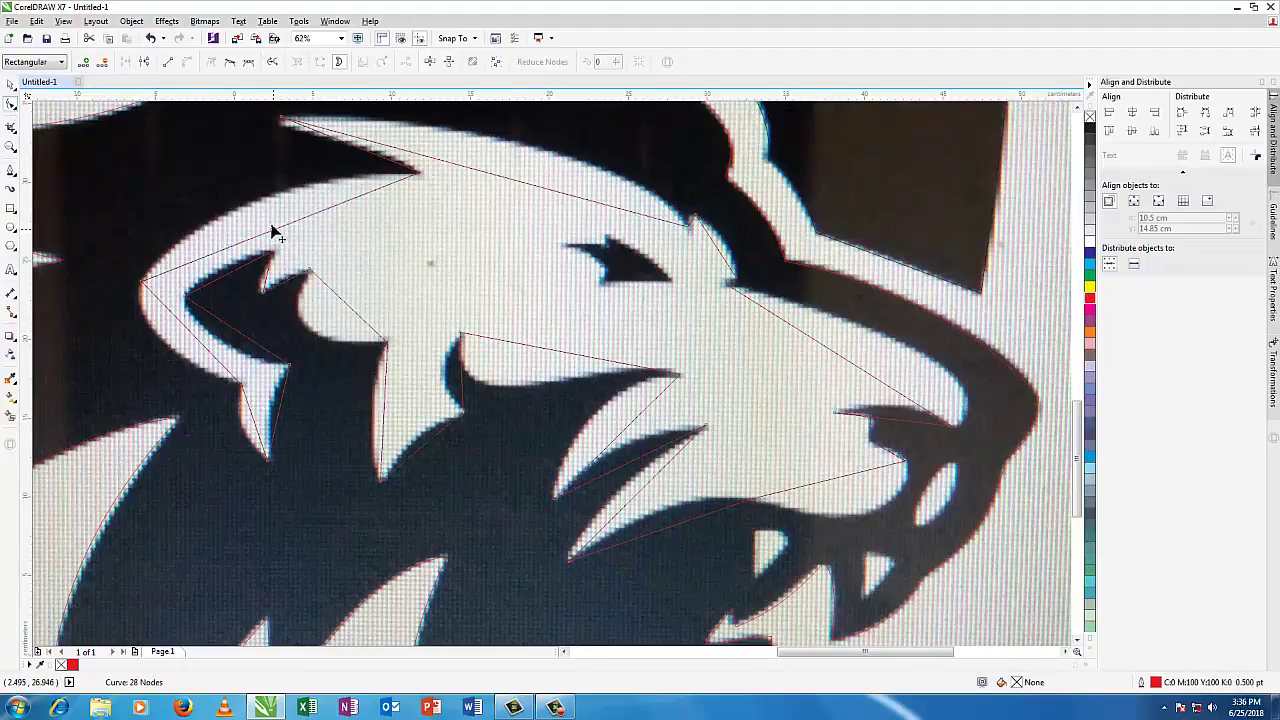
drag(272, 231, 246, 229)
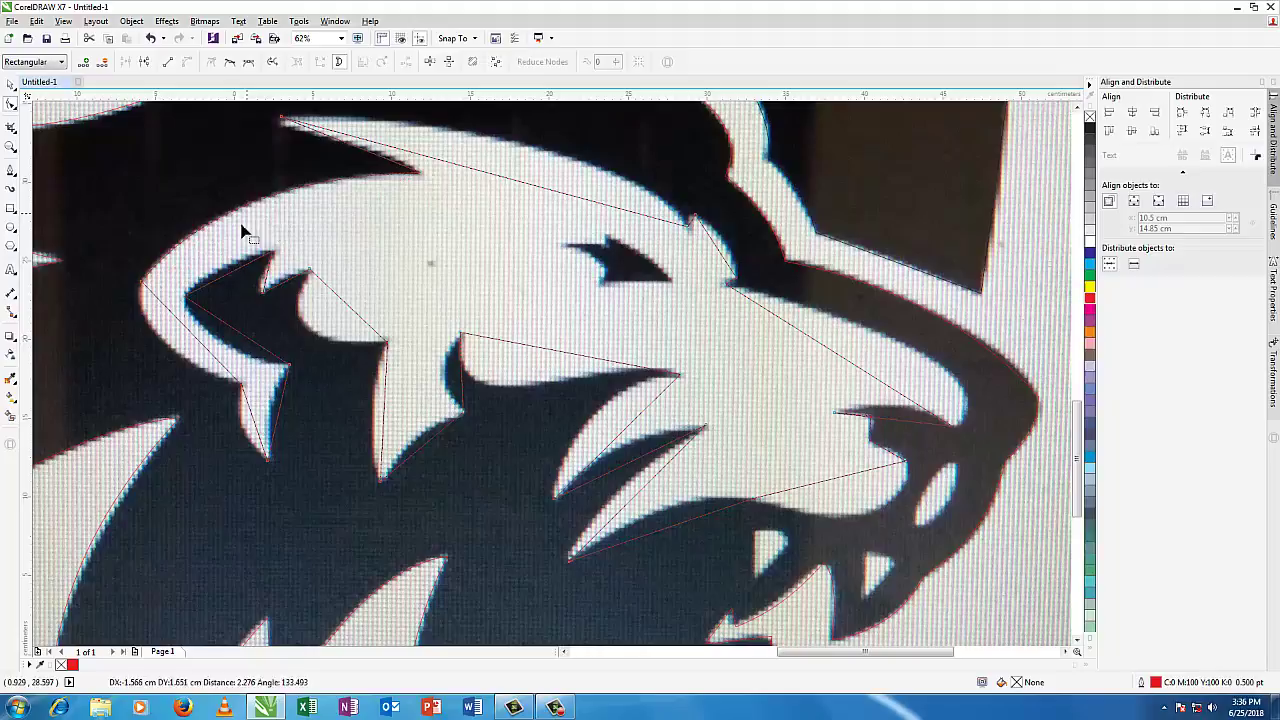
Step: Convert the lower back edge of the ear to a curve and bend it outward to the image
right_click(185, 332)
click(232, 390)
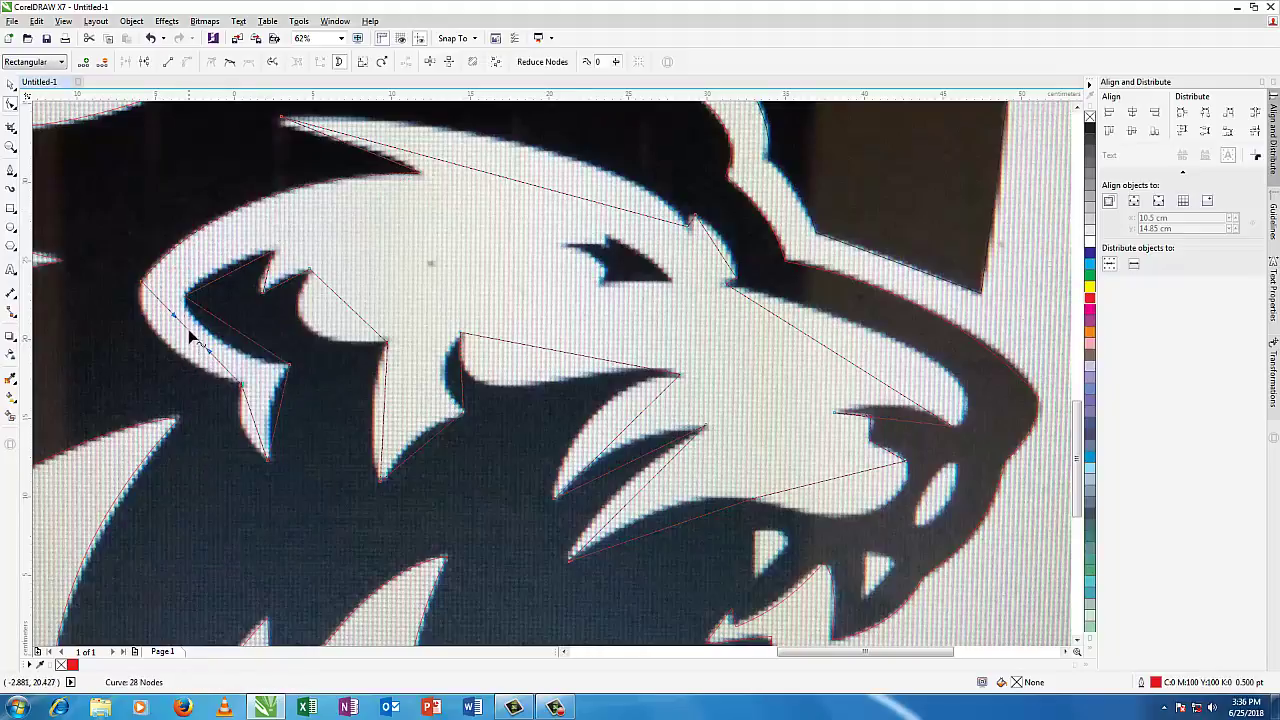
mouse_move(187, 335)
mouse_down()
mouse_move(160, 345)
mouse_move(174, 346)
mouse_up()
Step: Convert both edges of the small pointed tuft below the ear to curves and bend them to the image
right_click(253, 420)
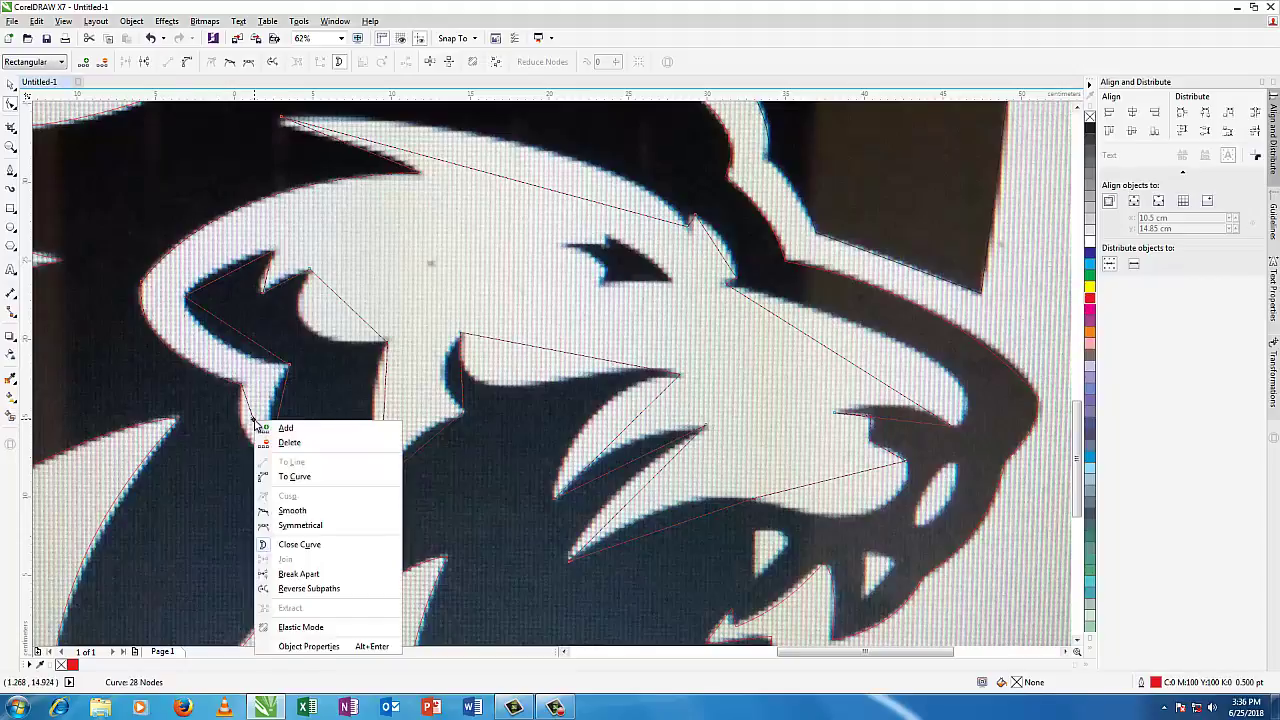
click(300, 478)
mouse_move(251, 420)
mouse_down()
mouse_move(243, 436)
mouse_move(275, 416)
mouse_up()
right_click(279, 410)
click(300, 463)
click(272, 468)
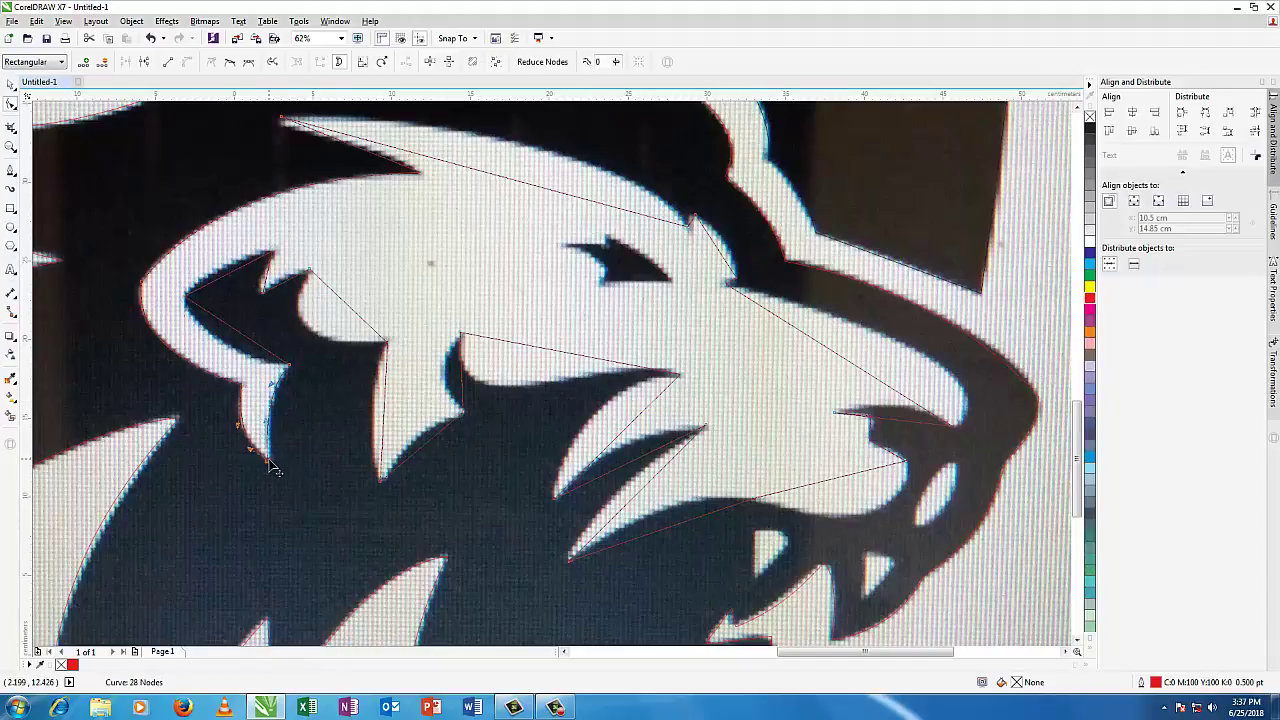
drag(273, 469, 272, 467)
Step: Convert the lower and upper edges of the dark inner ear to curves and bend them to the image
right_click(230, 335)
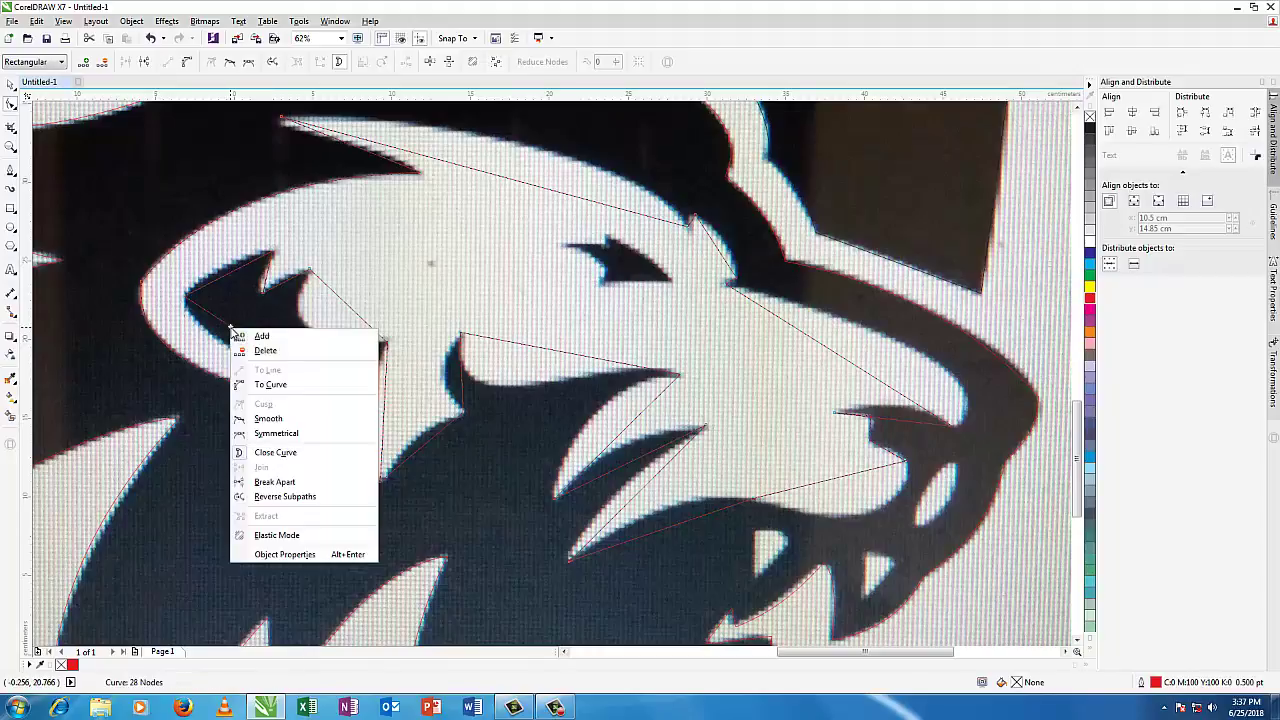
click(266, 383)
drag(233, 337, 229, 346)
right_click(225, 280)
click(266, 331)
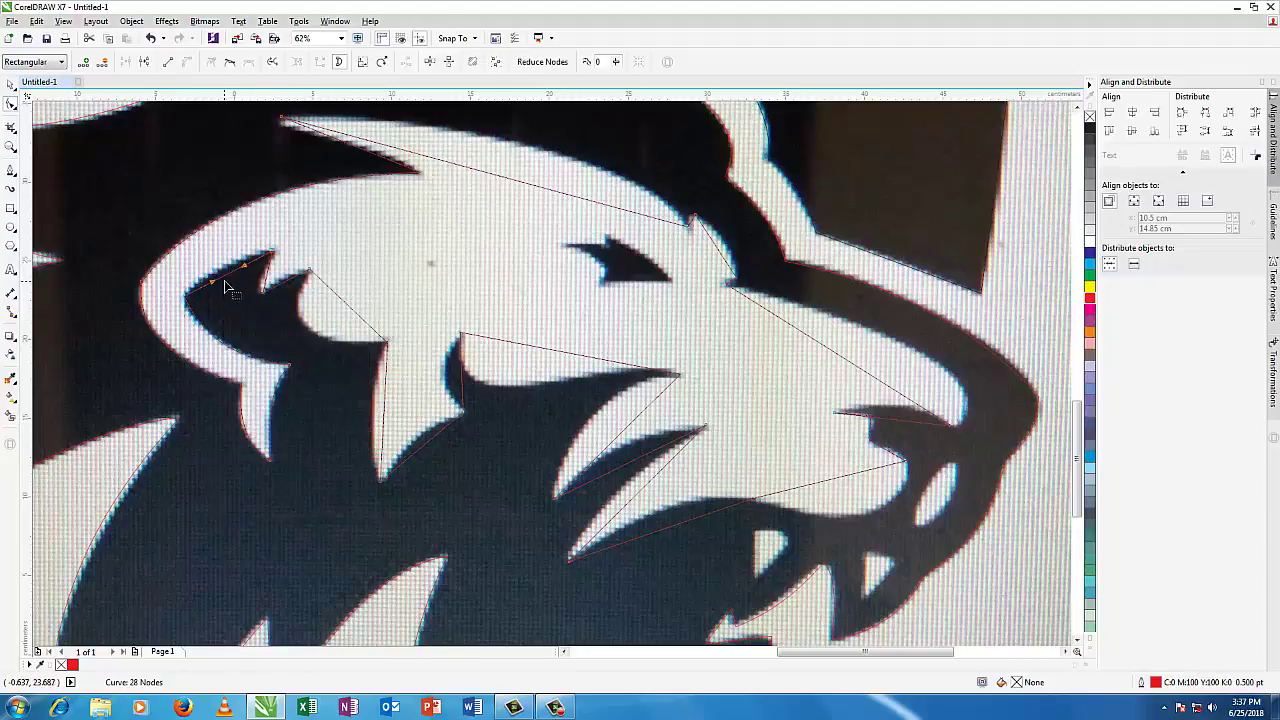
drag(229, 283, 229, 279)
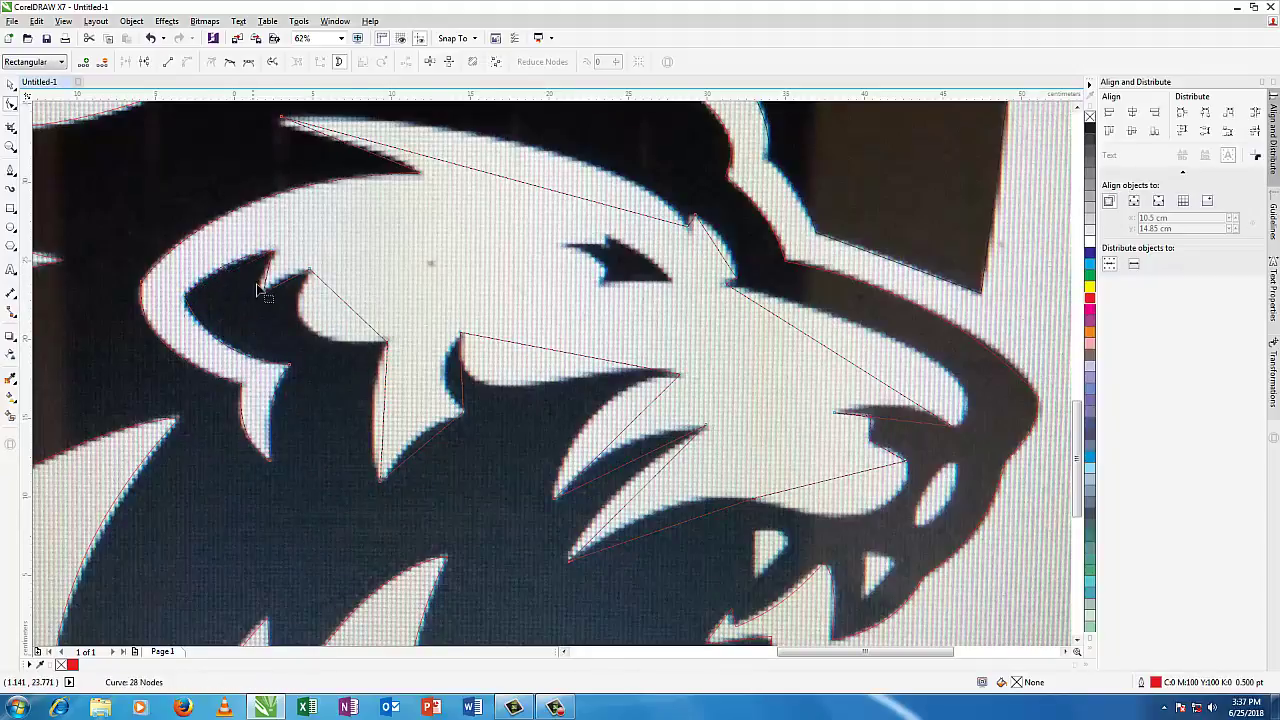
Step: Convert both edges of the small light notch in the inner ear to curves and bend them to the image
right_click(268, 283)
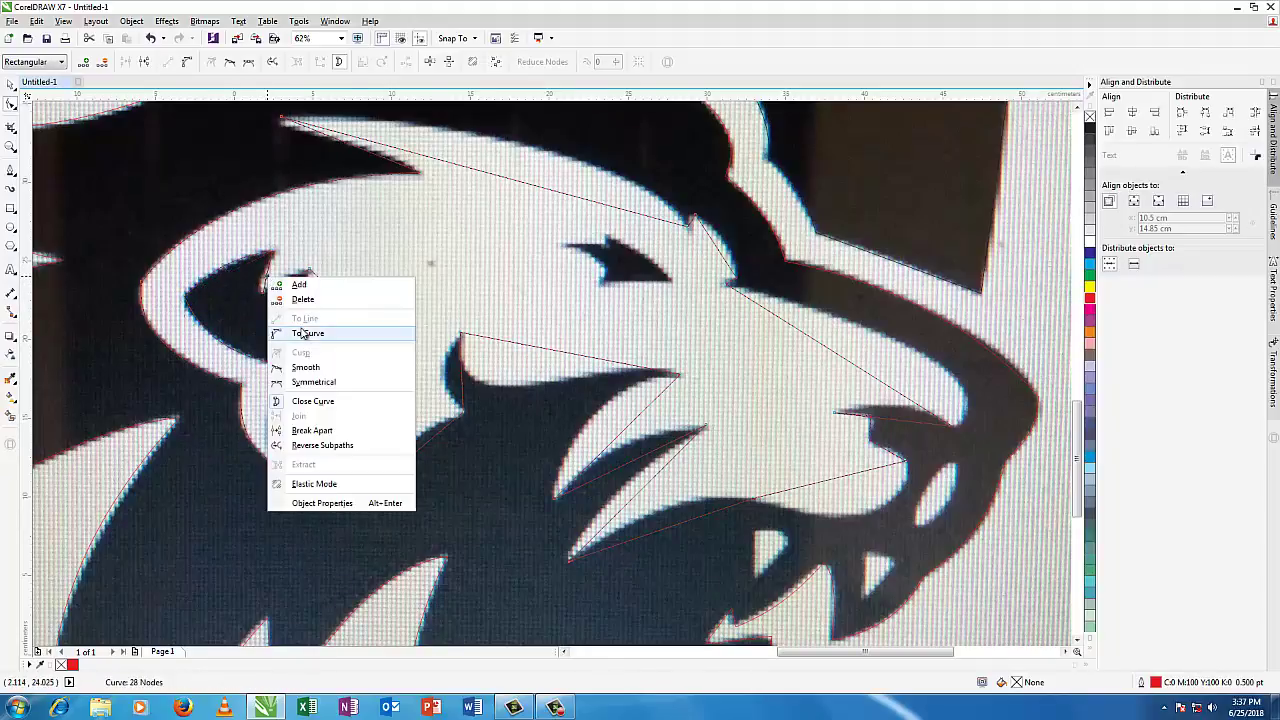
click(300, 335)
scroll(268, 285, up, 2)
scroll(268, 285, up, 2)
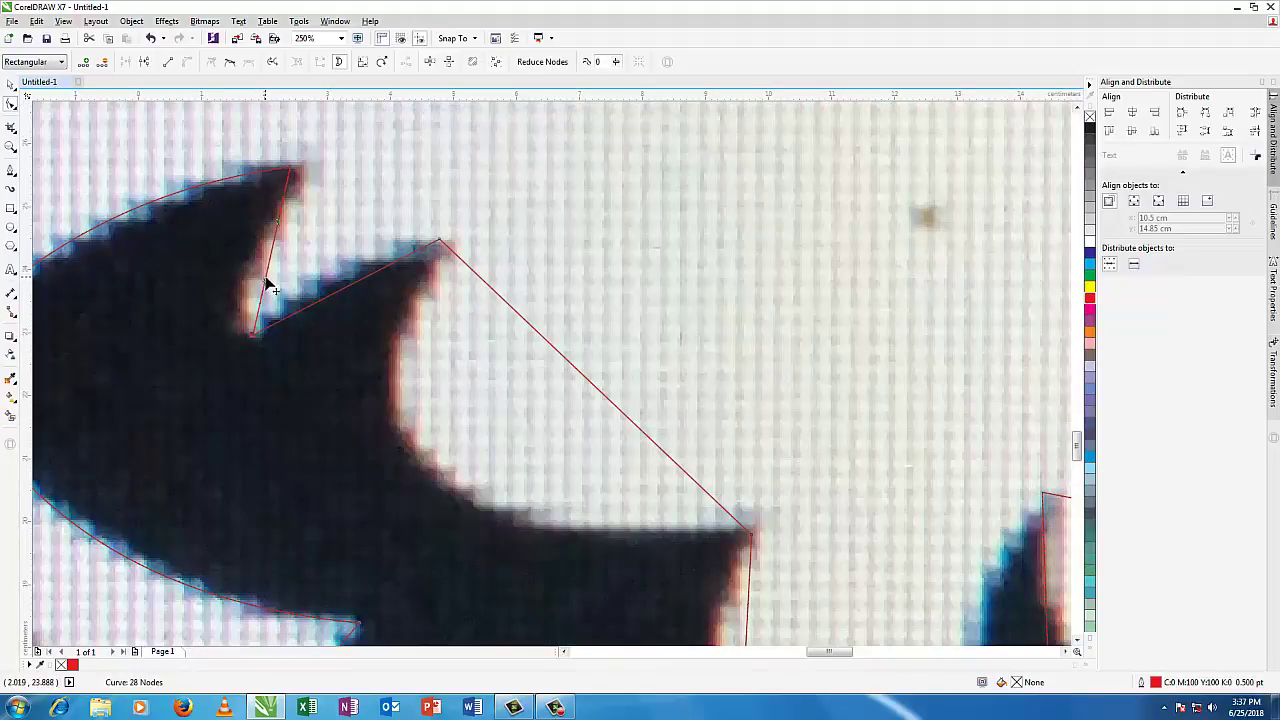
drag(266, 284, 228, 308)
right_click(338, 297)
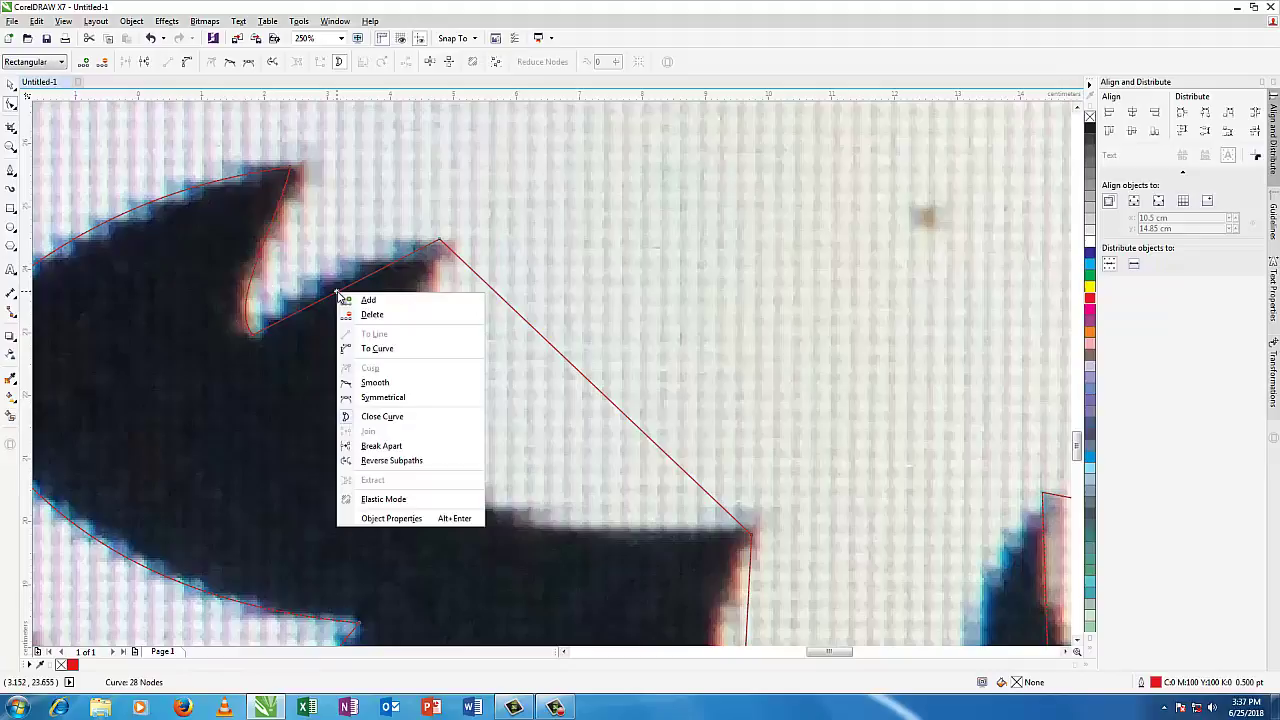
click(385, 356)
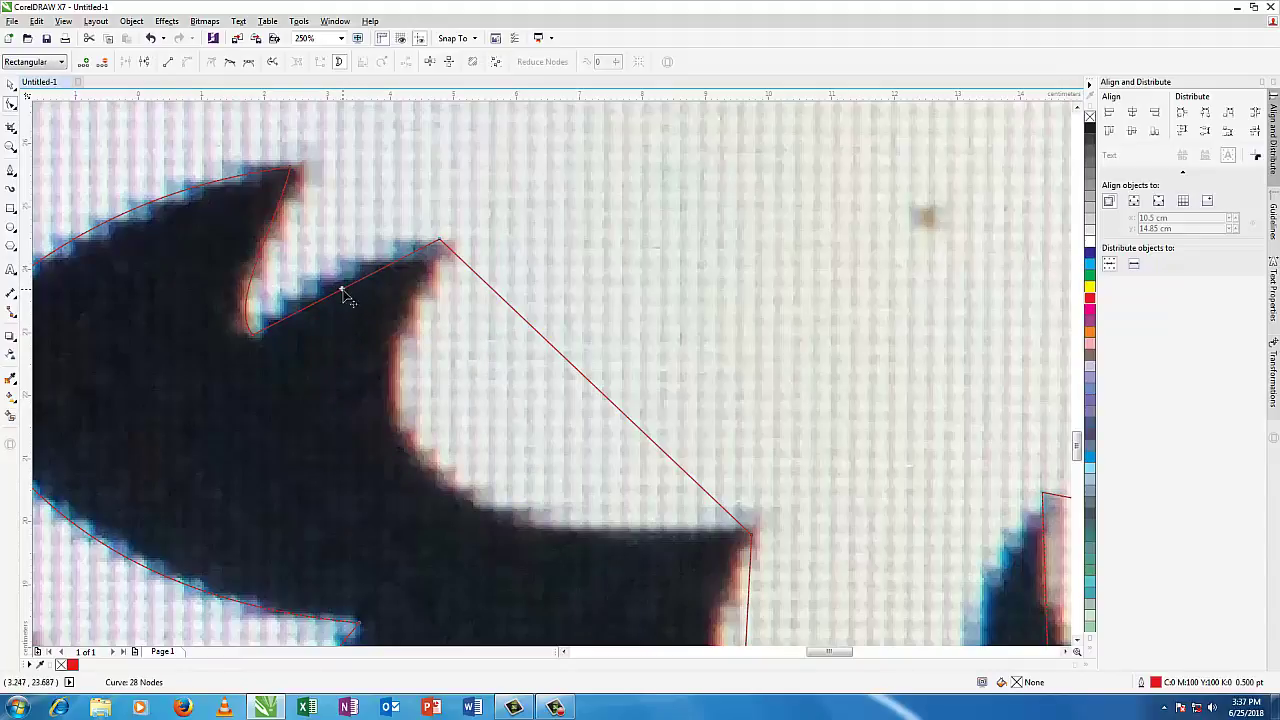
drag(344, 290, 342, 272)
scroll(440, 308, down, 4)
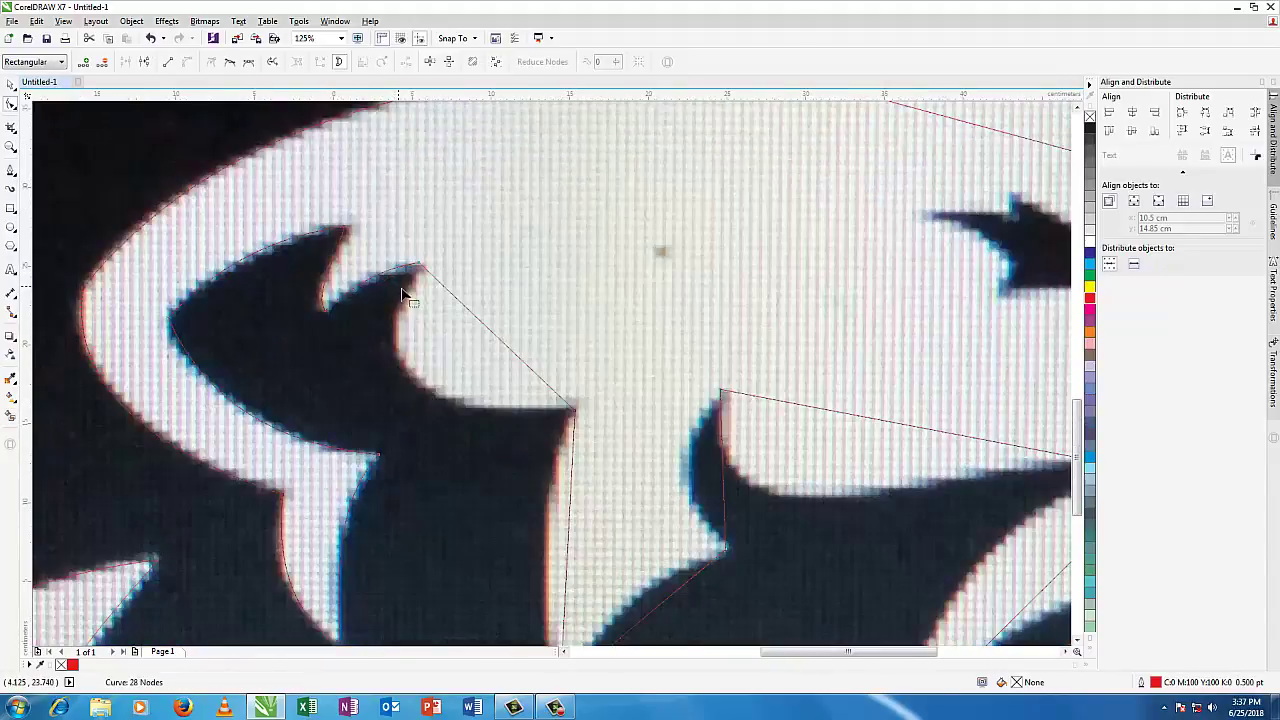
Step: Convert the cheek edge between the inner ear and the long pointed tuft to a curve and shape it into the rounded bulge
right_click(441, 311)
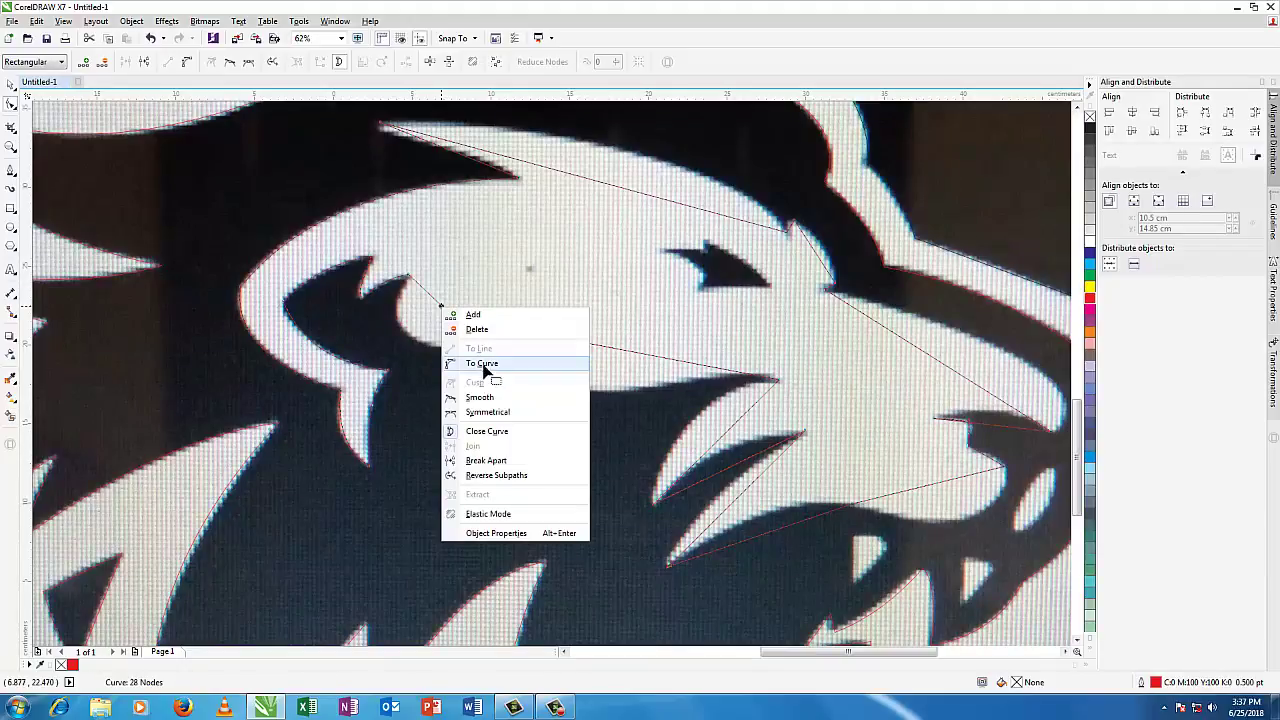
click(486, 364)
scroll(452, 345, up, 2)
drag(445, 287, 364, 332)
click(518, 358)
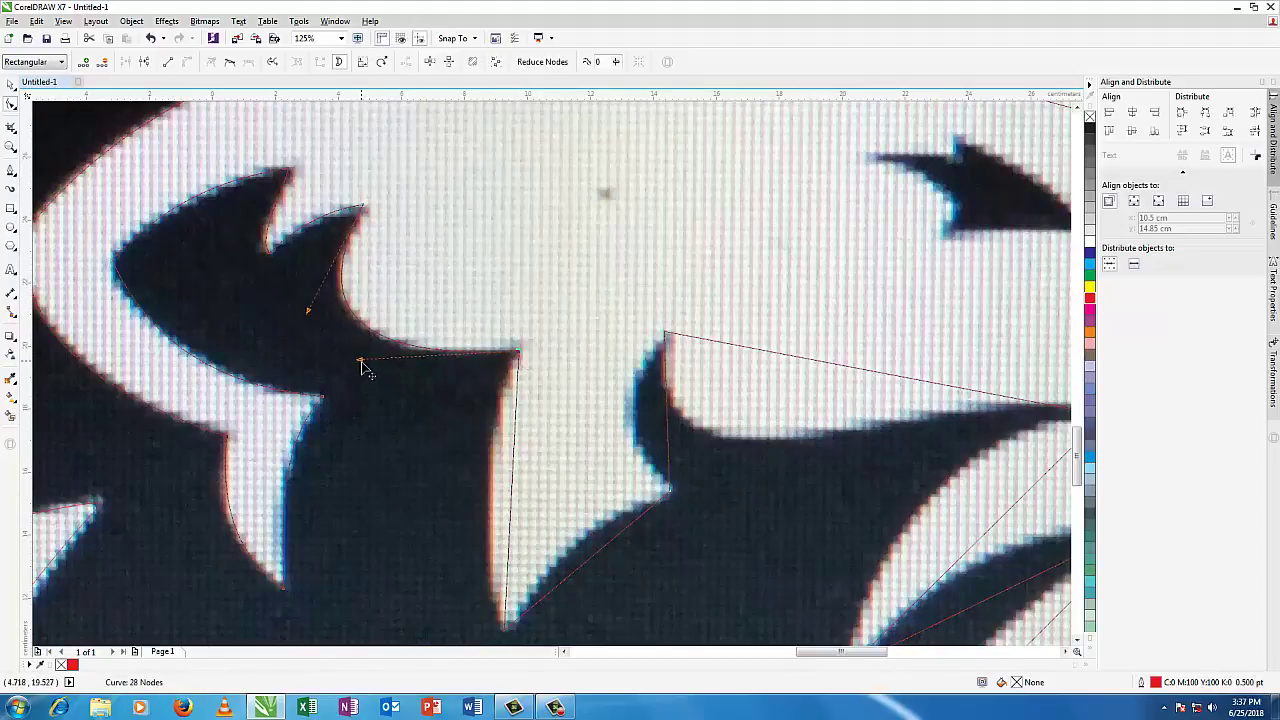
drag(362, 361, 363, 366)
click(310, 315)
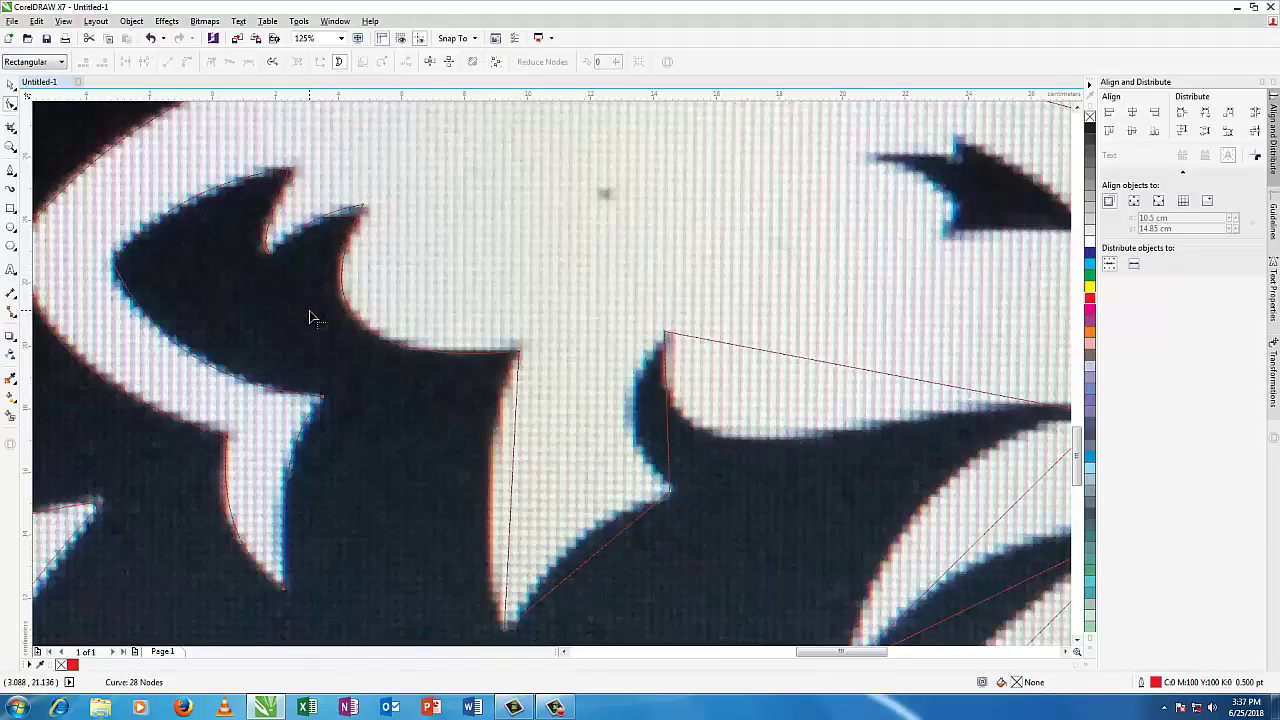
Step: Convert both edges of the long pointed cheek tuft to curves and bend them to the image
right_click(511, 467)
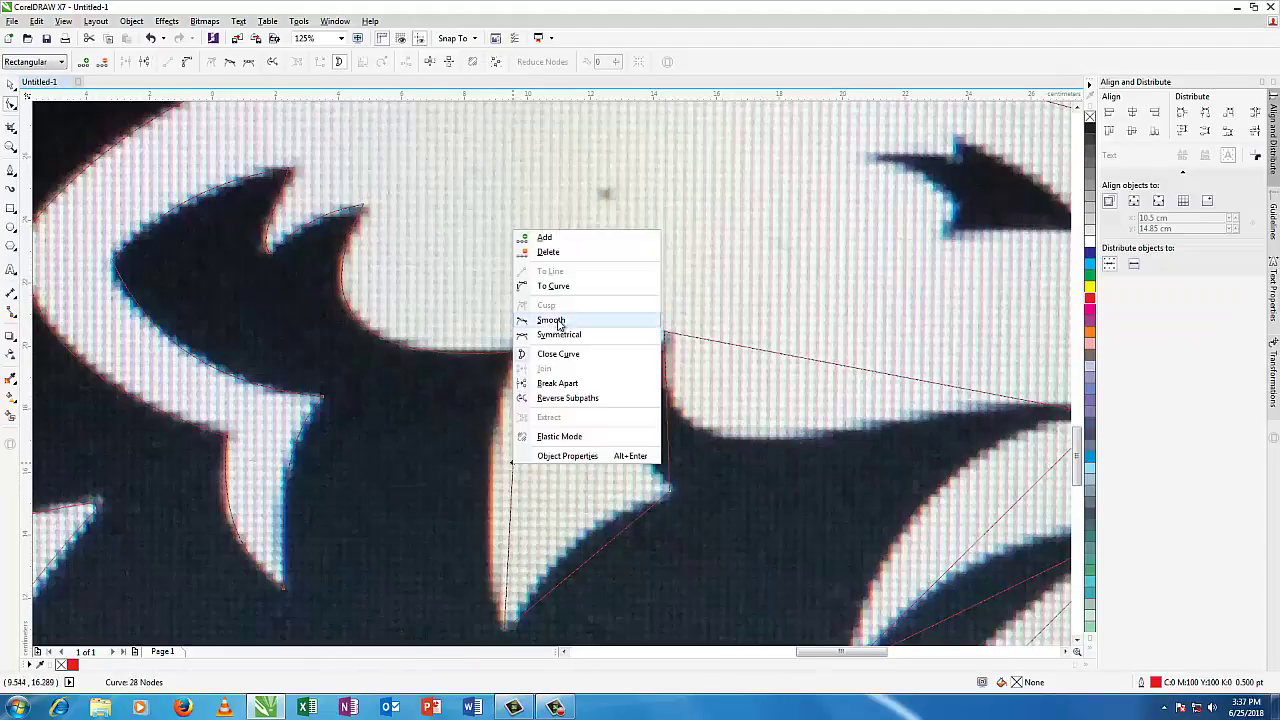
click(554, 287)
drag(511, 485, 491, 478)
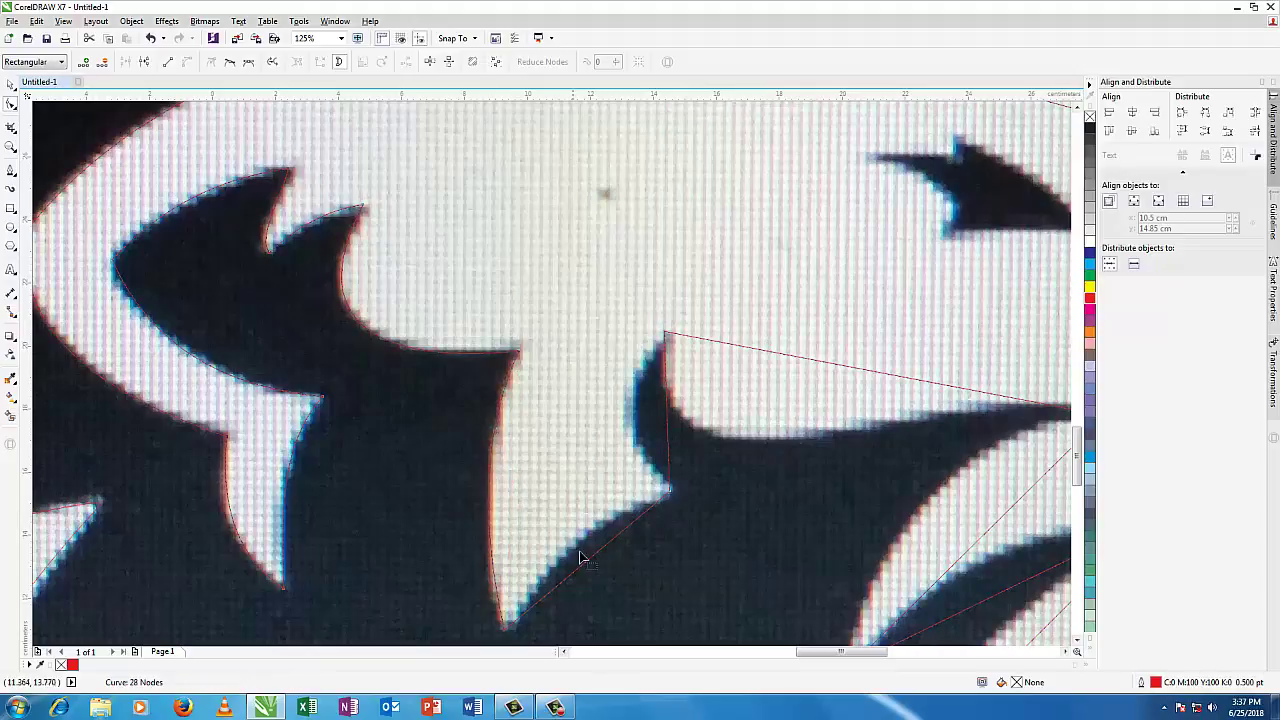
right_click(597, 557)
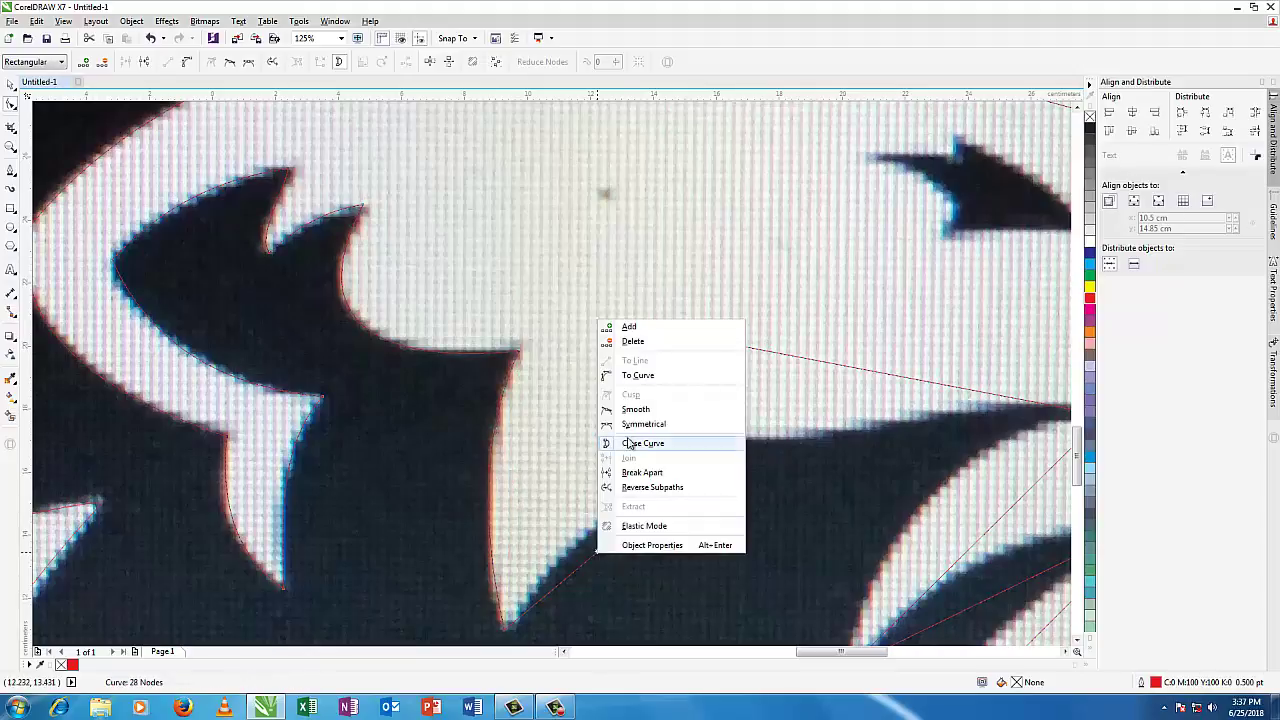
click(630, 375)
drag(597, 557, 592, 543)
Step: Convert the back and upper edges of the dark hook to curves and shape them to the image
right_click(668, 410)
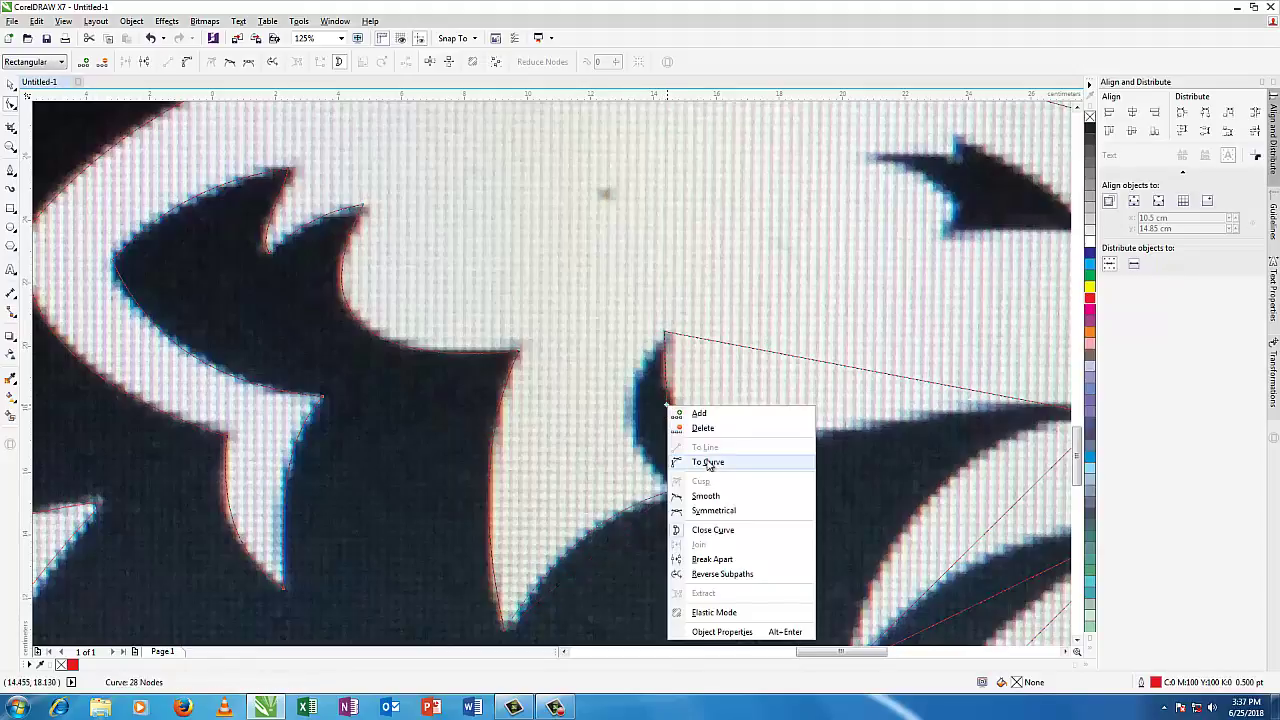
click(700, 463)
mouse_move(672, 420)
mouse_down()
mouse_move(636, 428)
mouse_move(648, 415)
mouse_up()
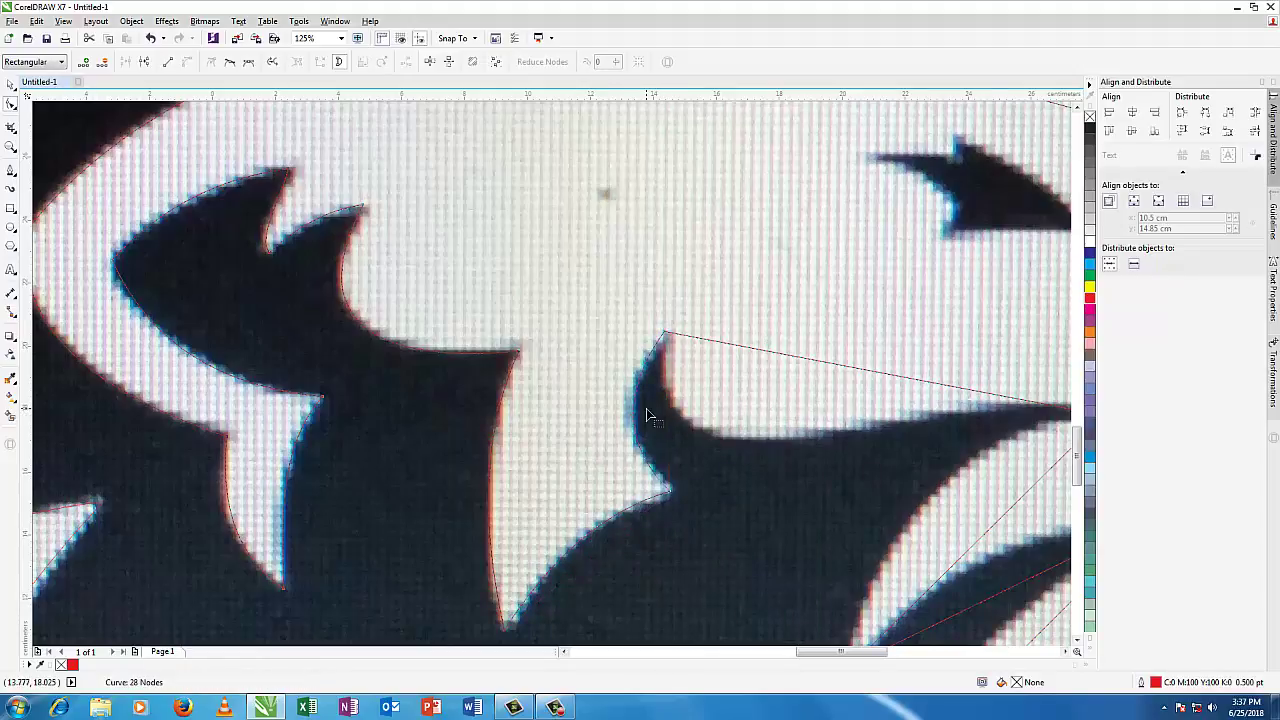
right_click(795, 360)
click(830, 414)
drag(800, 371, 642, 543)
drag(960, 396, 958, 363)
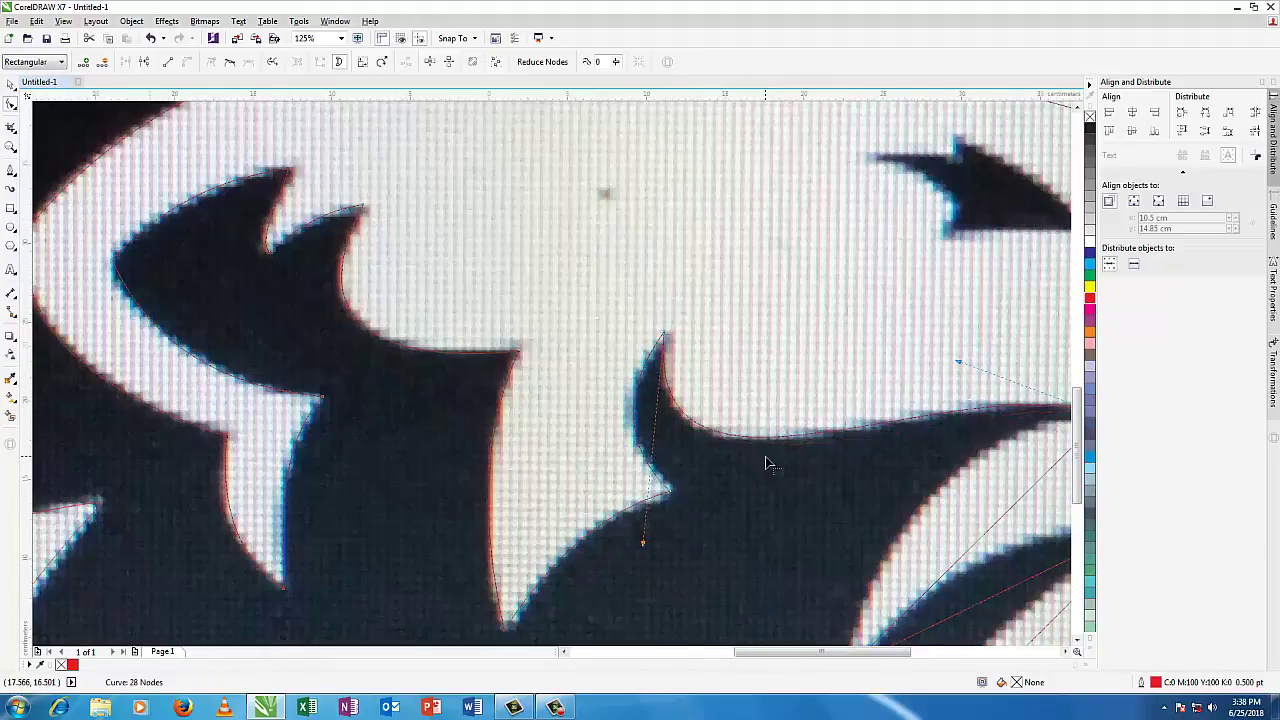
Step: Curve the underside of the dark hook along the upper cheek tuft and shift the hook's pointed end node onto the image
scroll(768, 460, down, 2)
scroll(785, 440, up, 2)
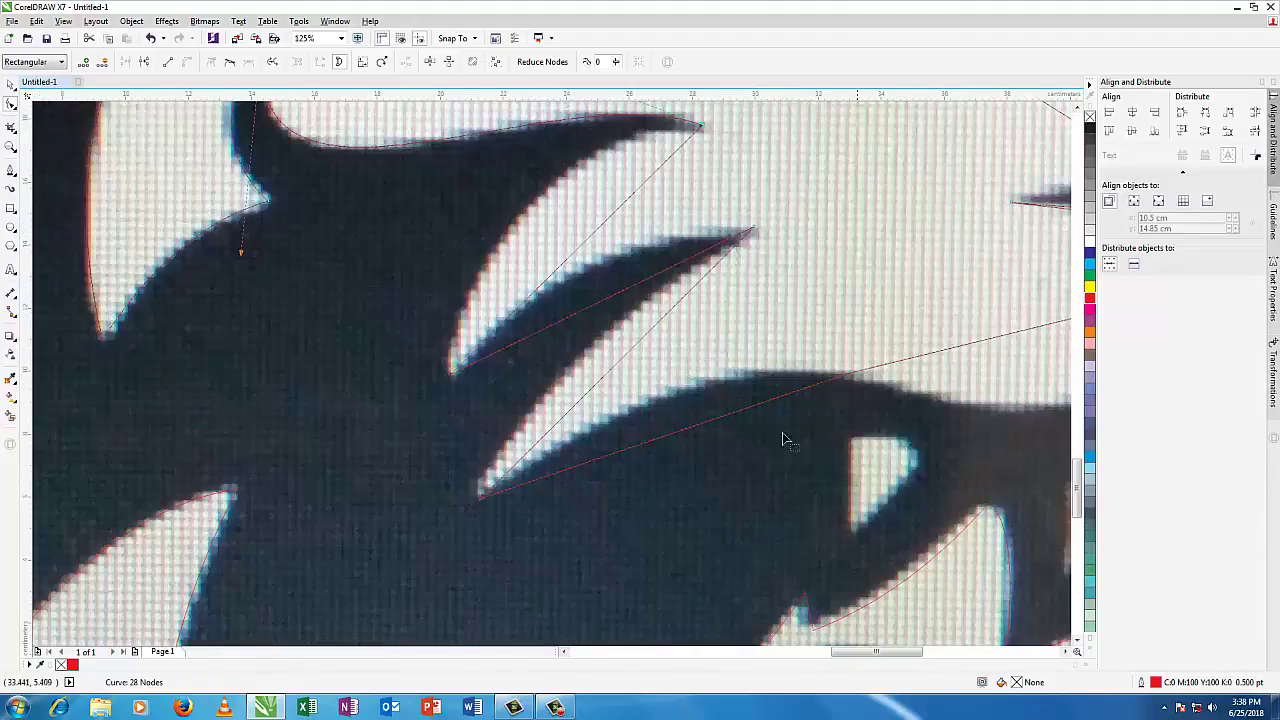
right_click(601, 231)
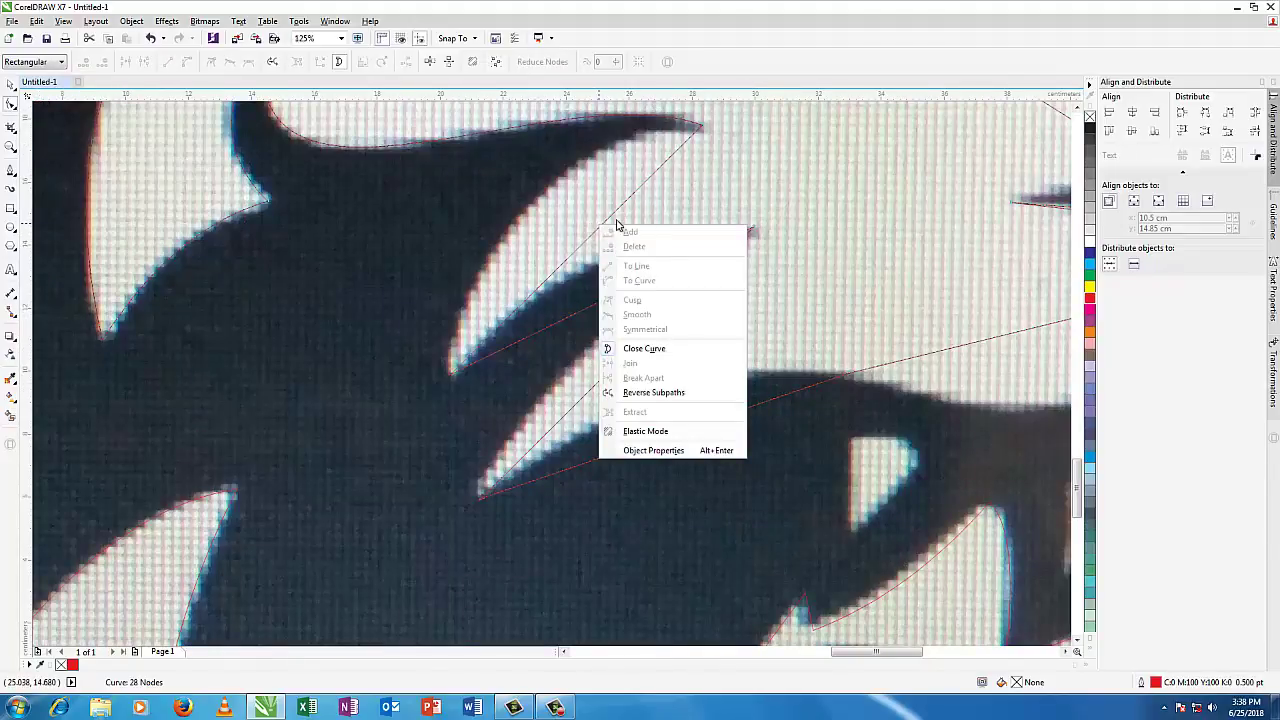
click(613, 219)
right_click(613, 219)
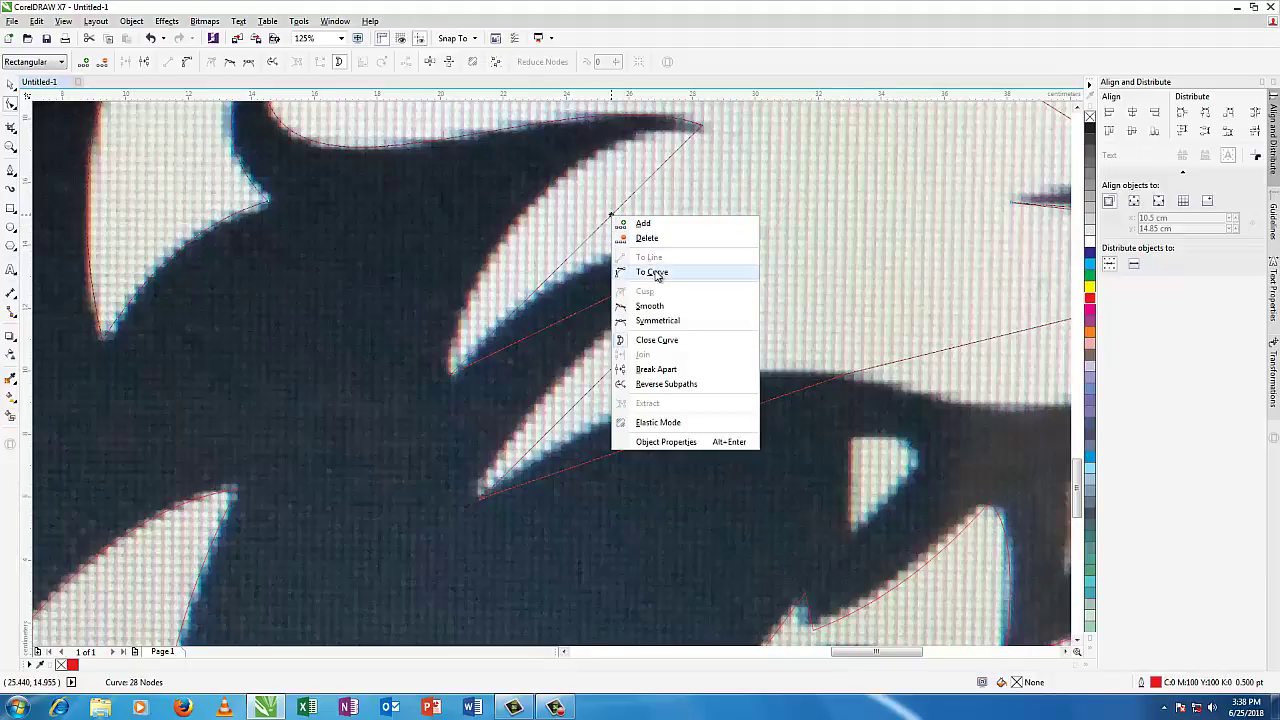
click(652, 273)
drag(595, 231, 541, 200)
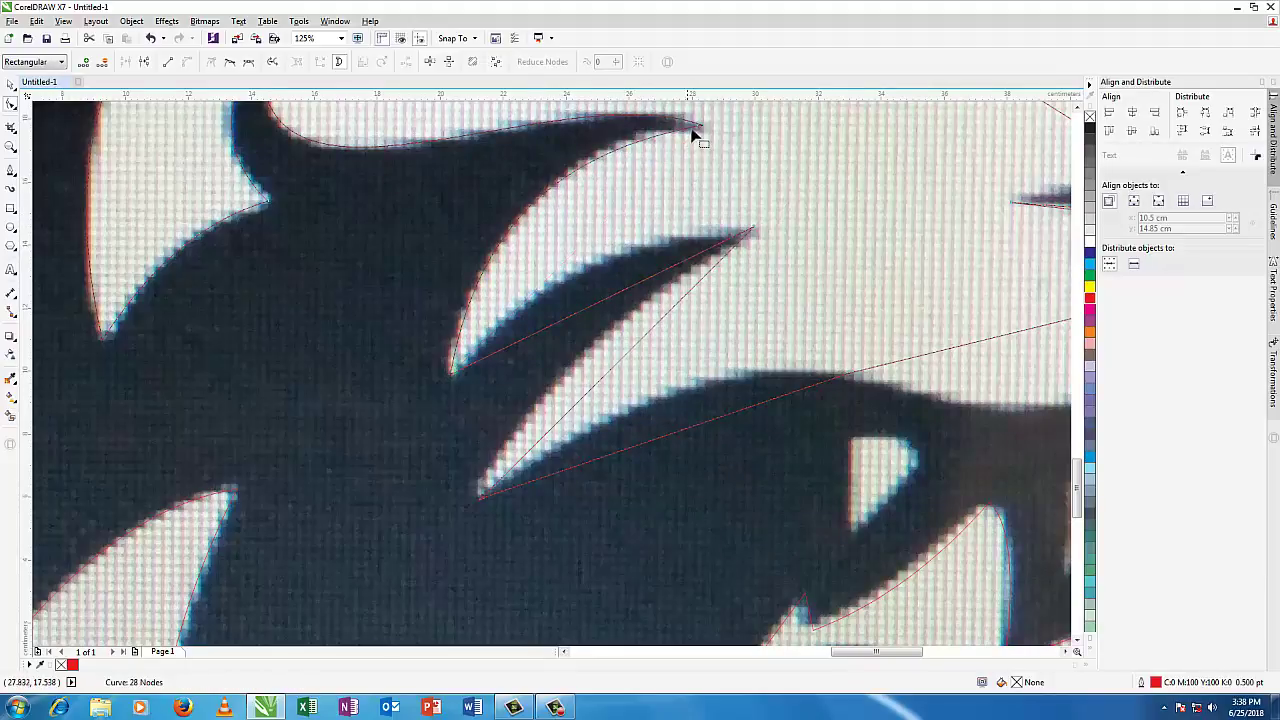
drag(703, 127, 704, 140)
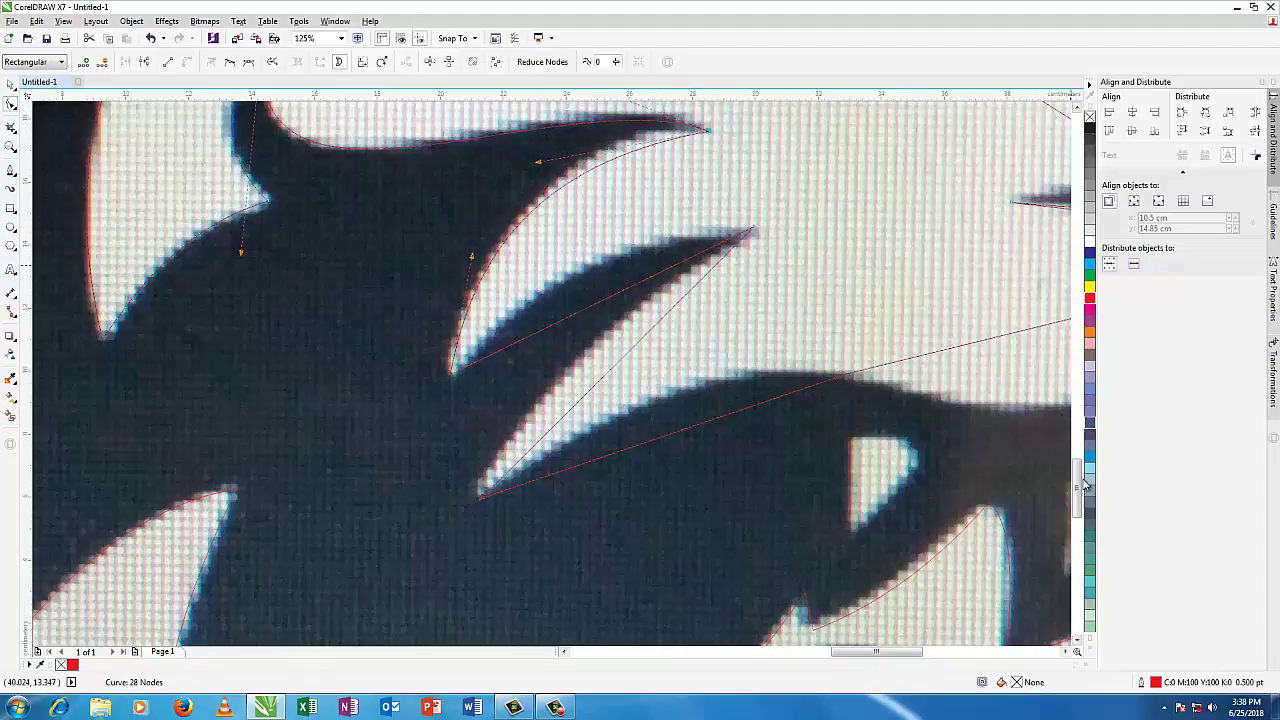
Step: Refine the upper edge of the dark hook by adjusting the curve handles at both of its ends
scroll(1086, 490, up, 3)
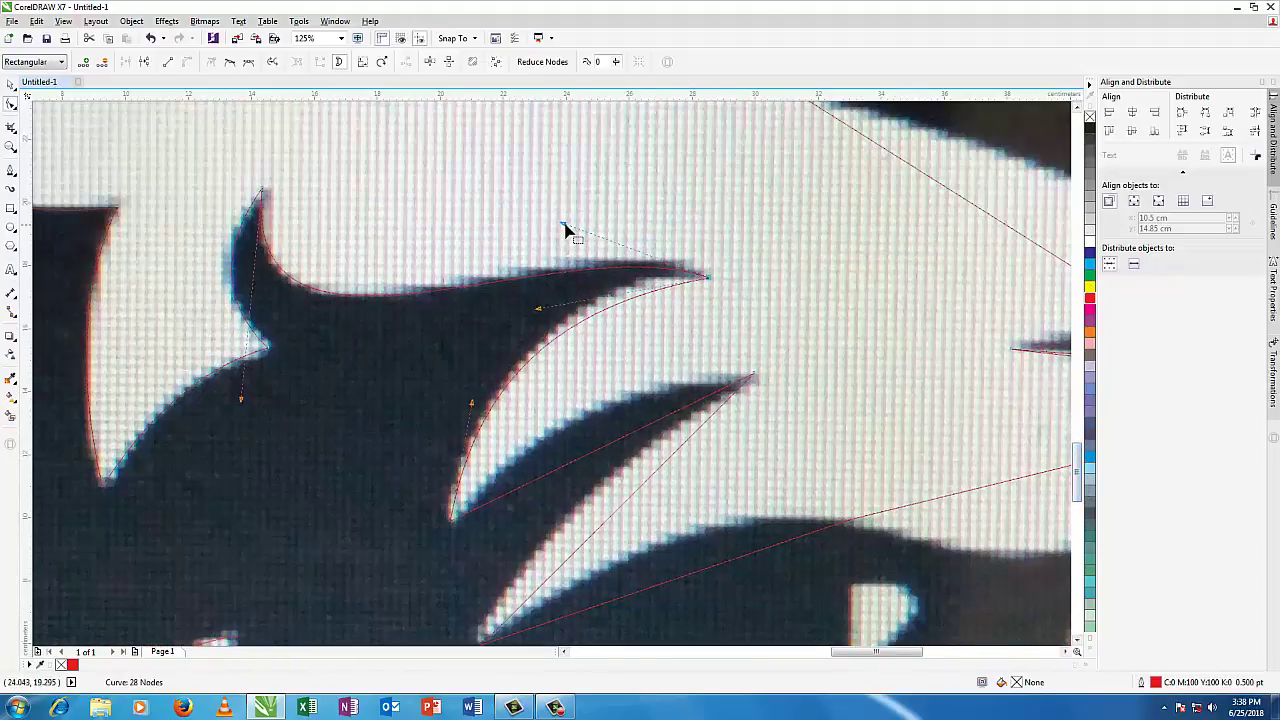
click(590, 242)
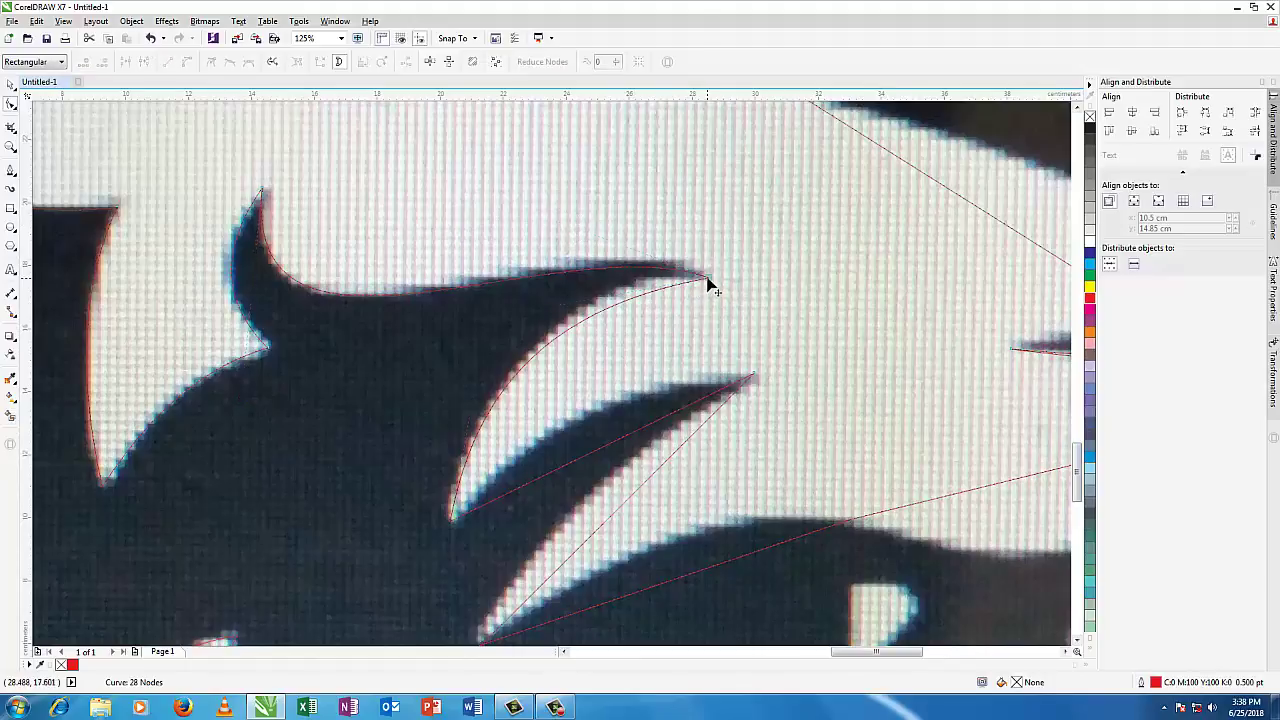
drag(711, 288, 563, 208)
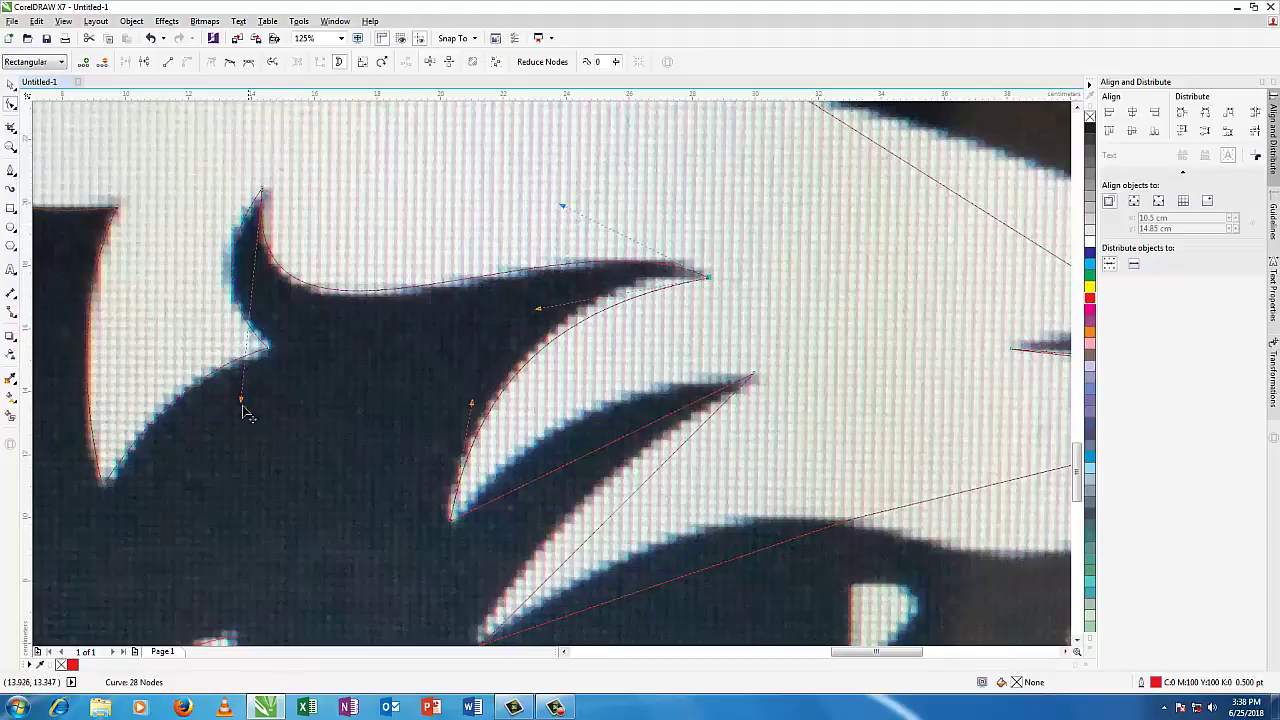
drag(241, 405, 257, 410)
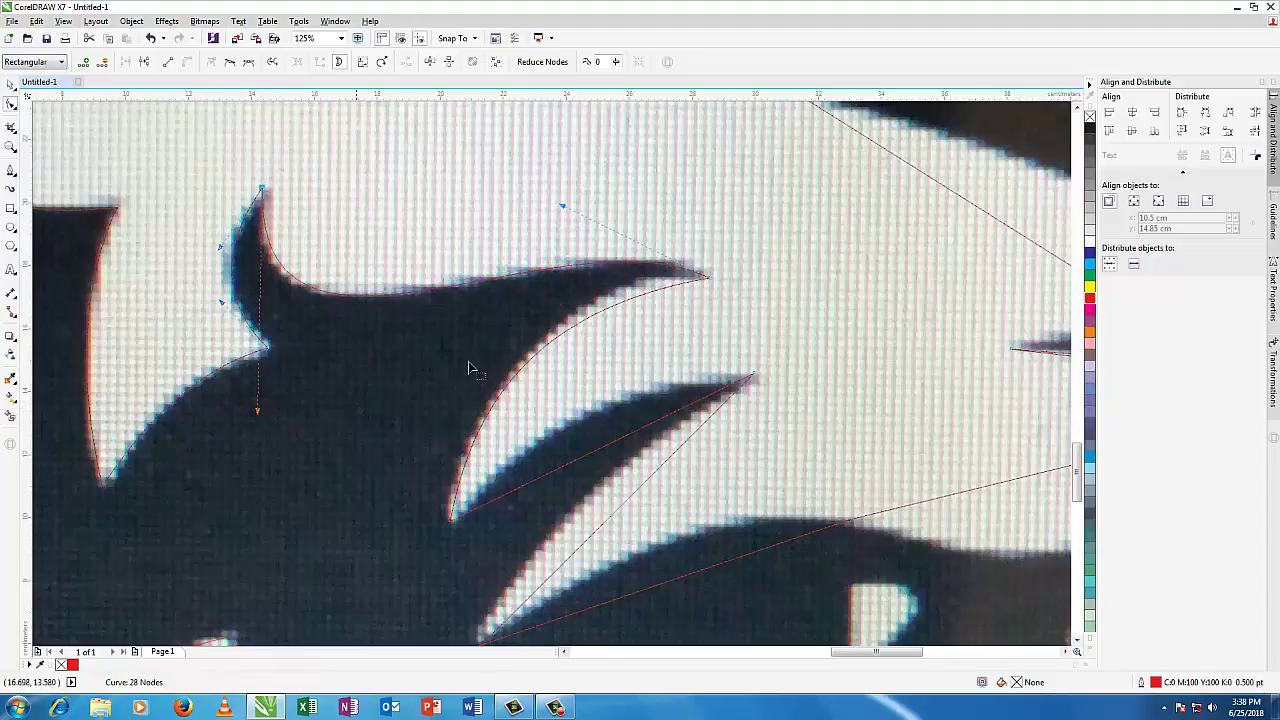
Step: Adjust the curve handle at the hook's pointed end so the underside follows the upper cheek tuft
click(708, 279)
click(540, 311)
click(711, 283)
click(543, 300)
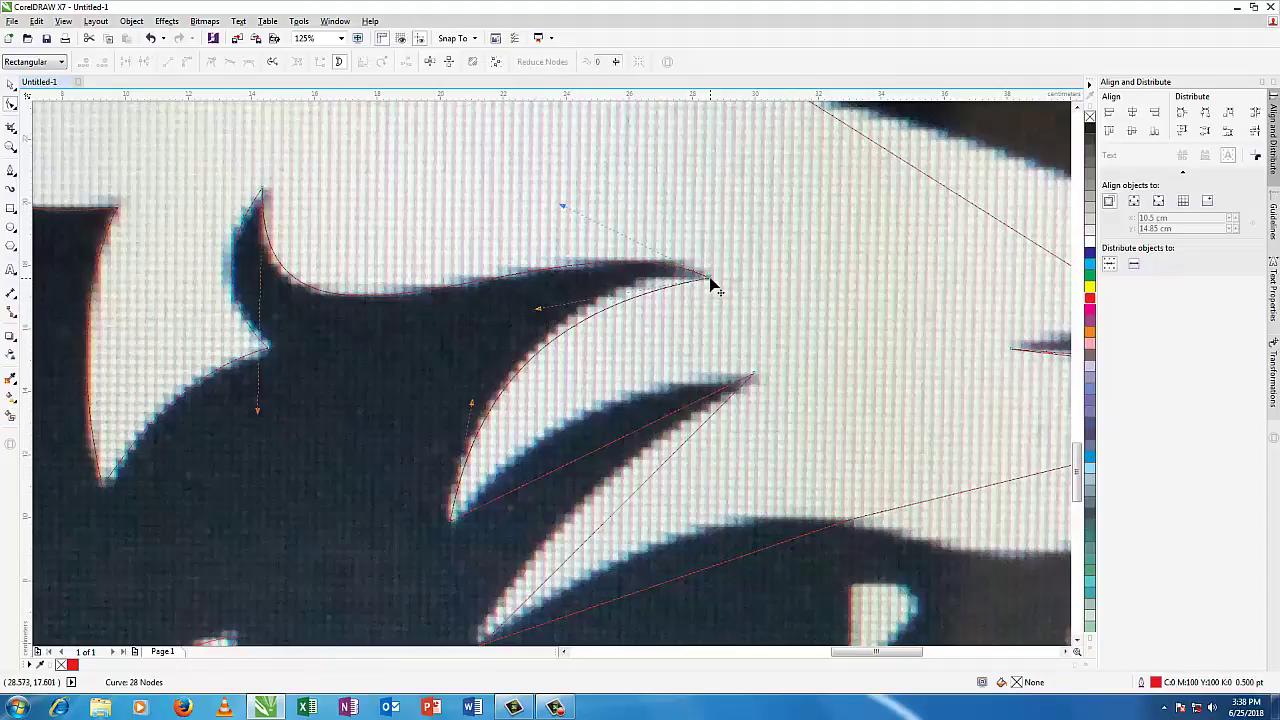
click(710, 284)
drag(539, 312, 528, 284)
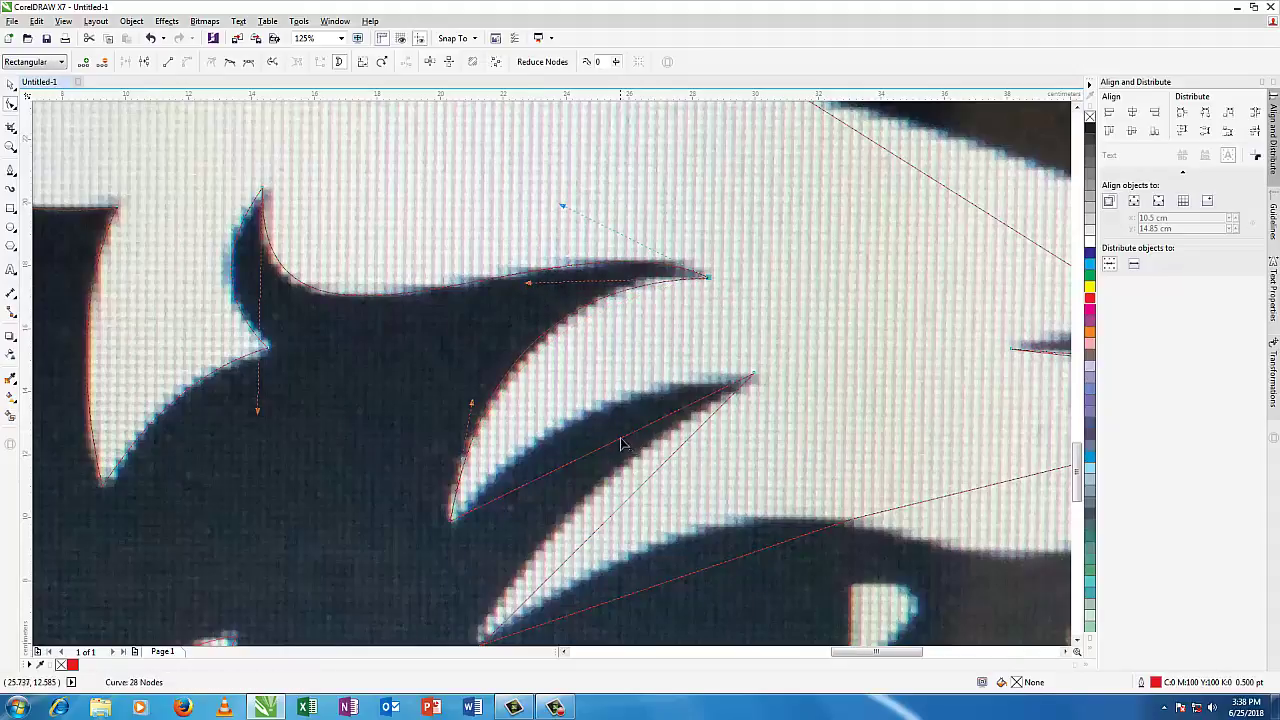
Step: Convert both edges of the dark spike between the two lower cheek tufts to curves and bend them to the image
right_click(608, 452)
click(630, 503)
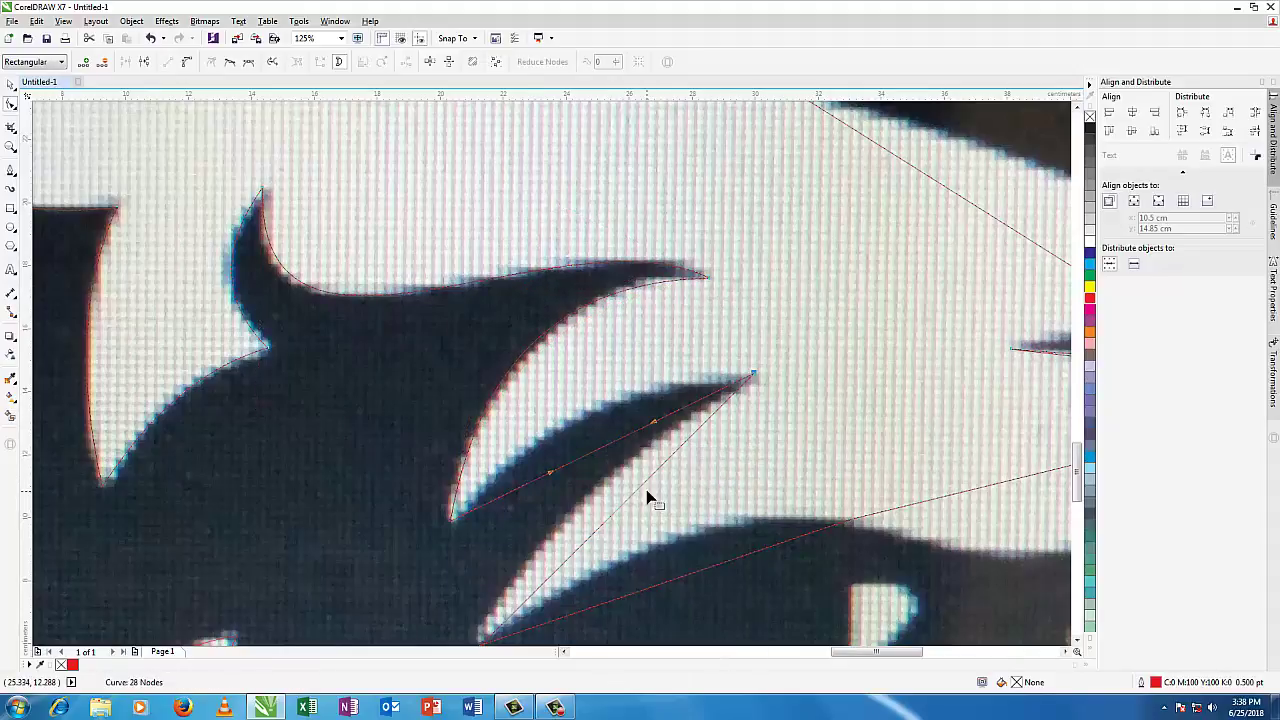
drag(607, 452, 590, 422)
scroll(734, 409, down, 1)
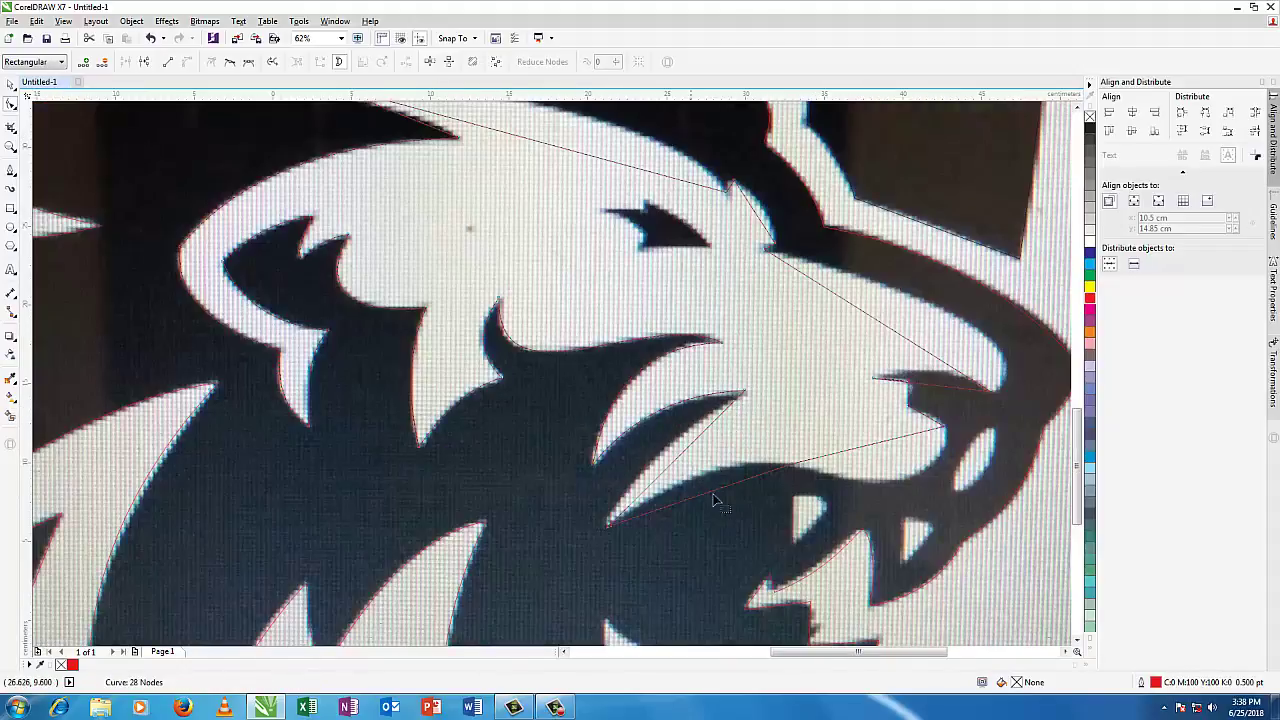
scroll(727, 521, up, 1)
right_click(621, 411)
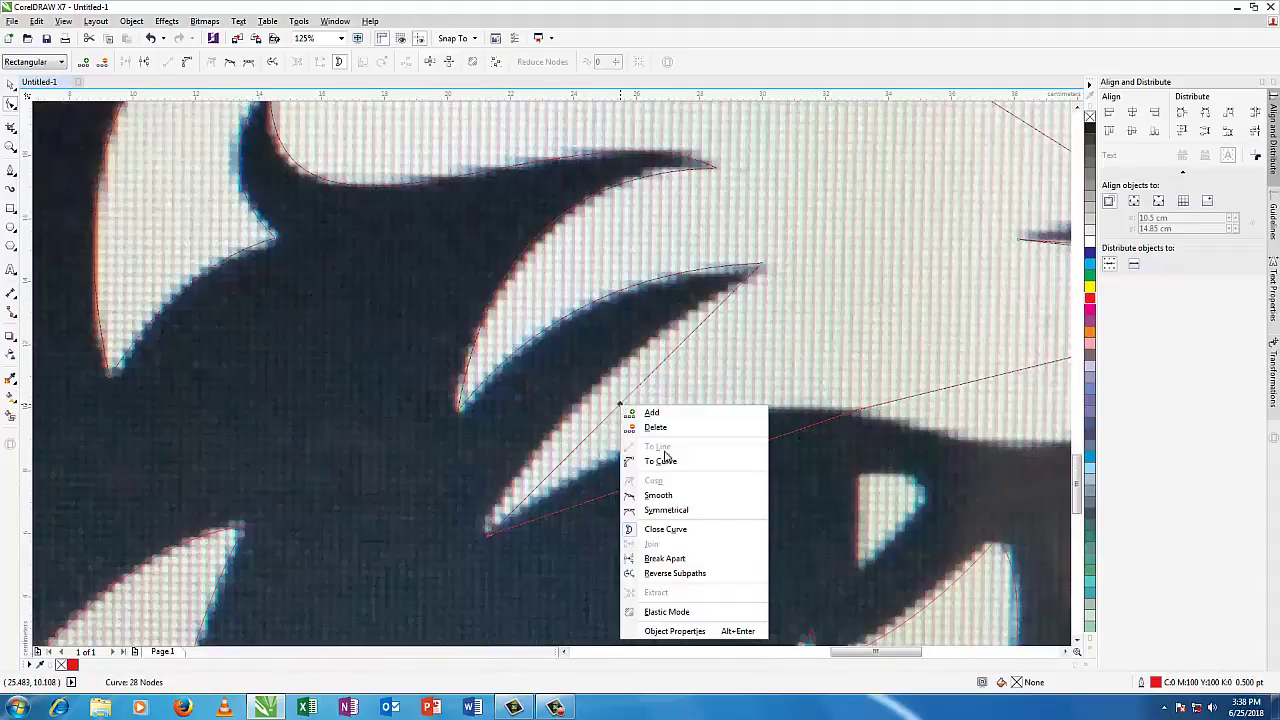
click(640, 463)
drag(615, 420, 568, 427)
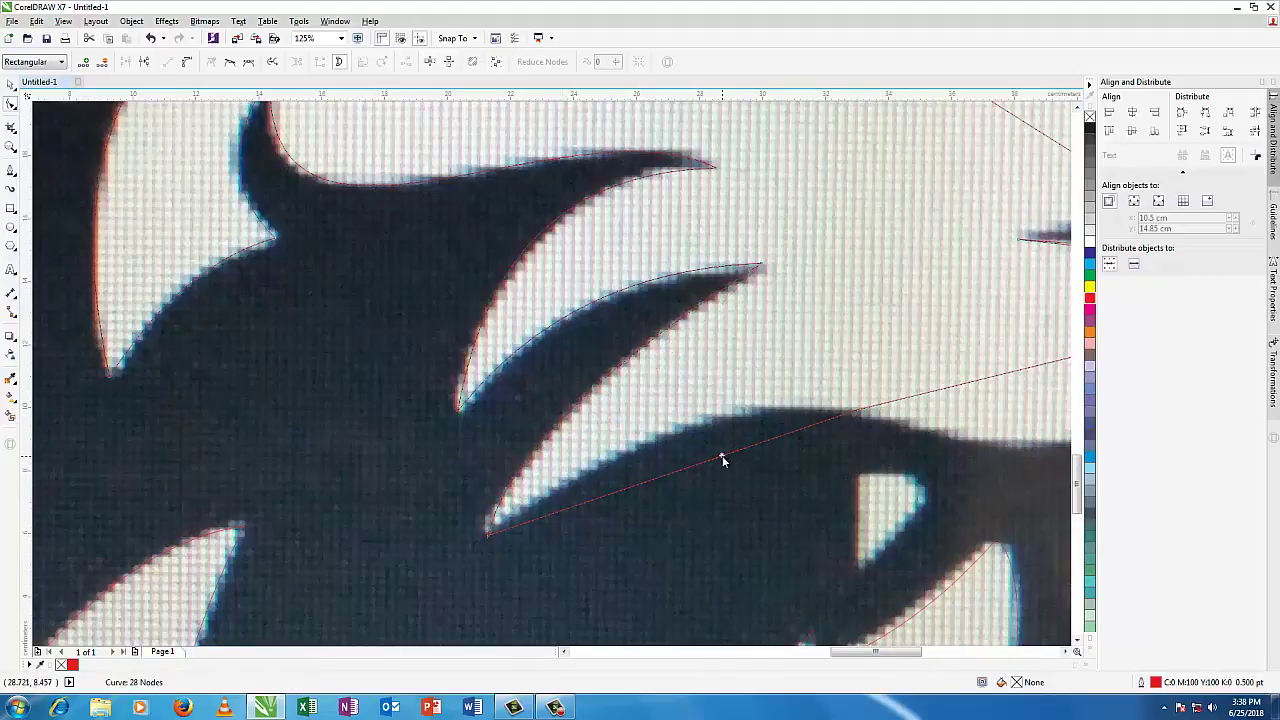
Step: Convert the lower edge of the lowest cheek tuft to a curve and bend it upward to the jaw line
right_click(722, 460)
click(760, 515)
drag(706, 470, 697, 437)
scroll(597, 492, down, 3)
scroll(714, 600, up, 4)
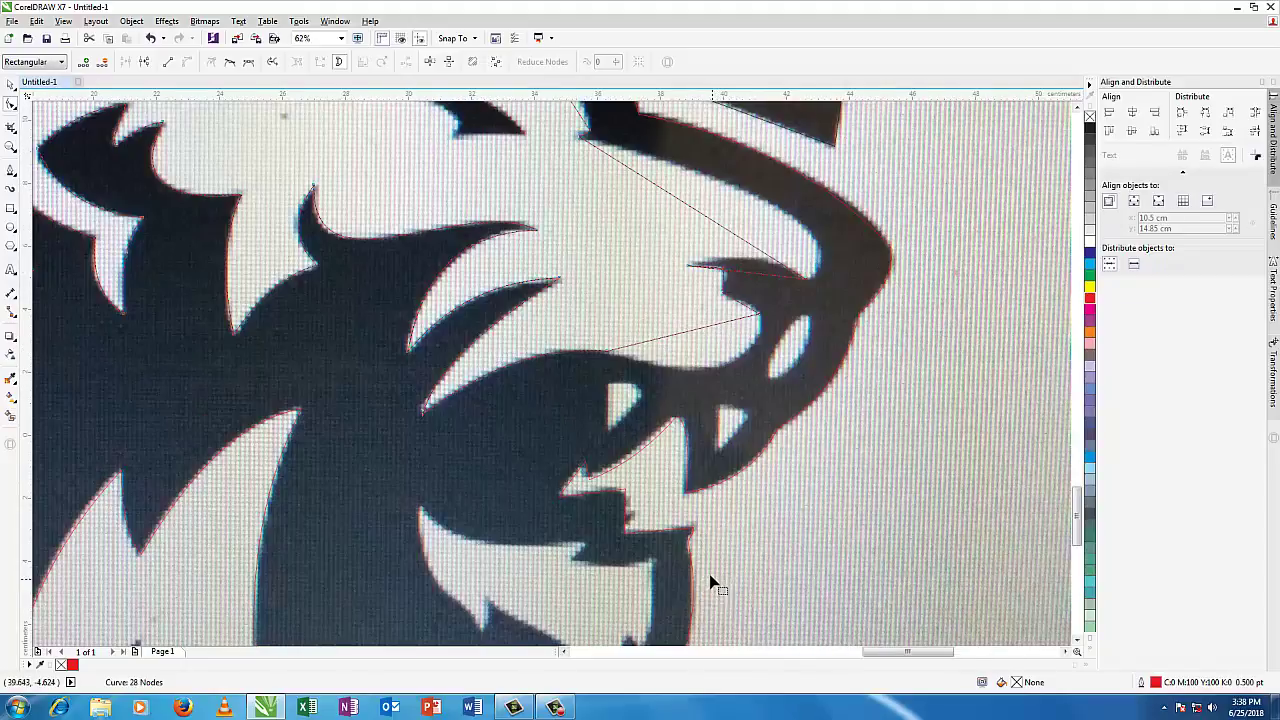
Step: Convert the straight edge along the upper lip to a curve and bend it down to the image's lip line
scroll(706, 555, down, 1)
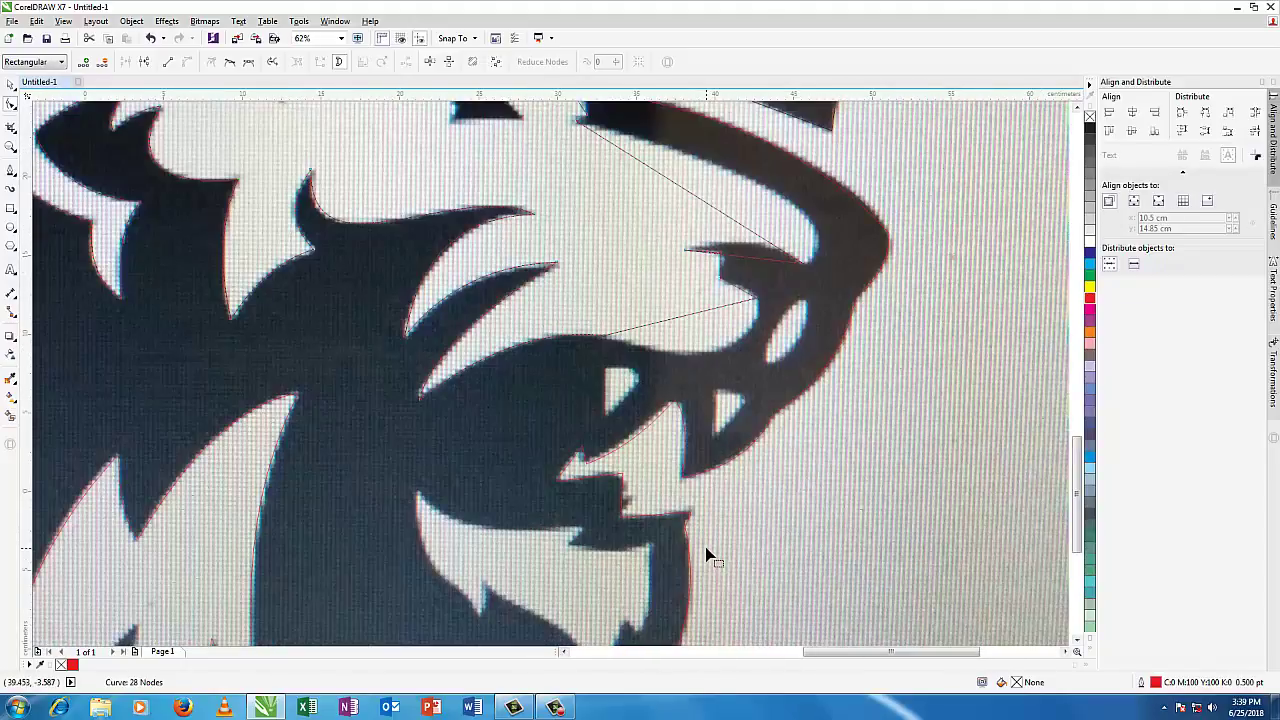
right_click(685, 314)
click(700, 333)
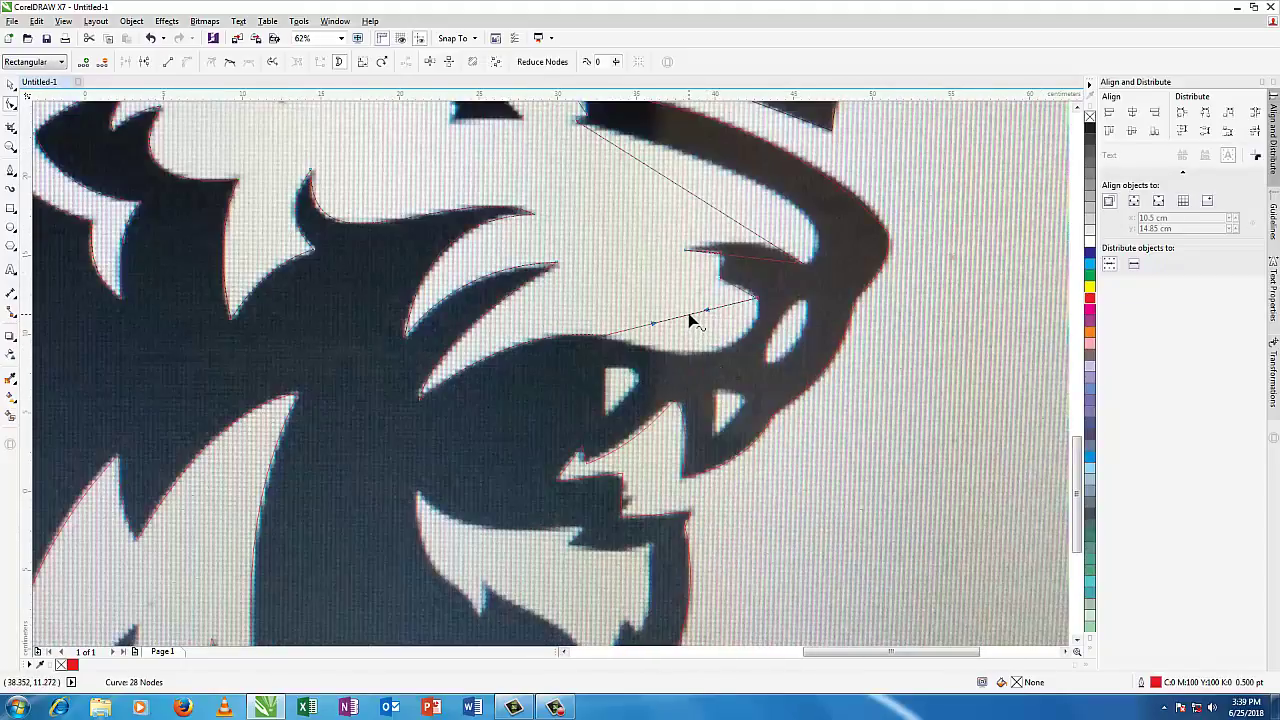
drag(692, 320, 730, 353)
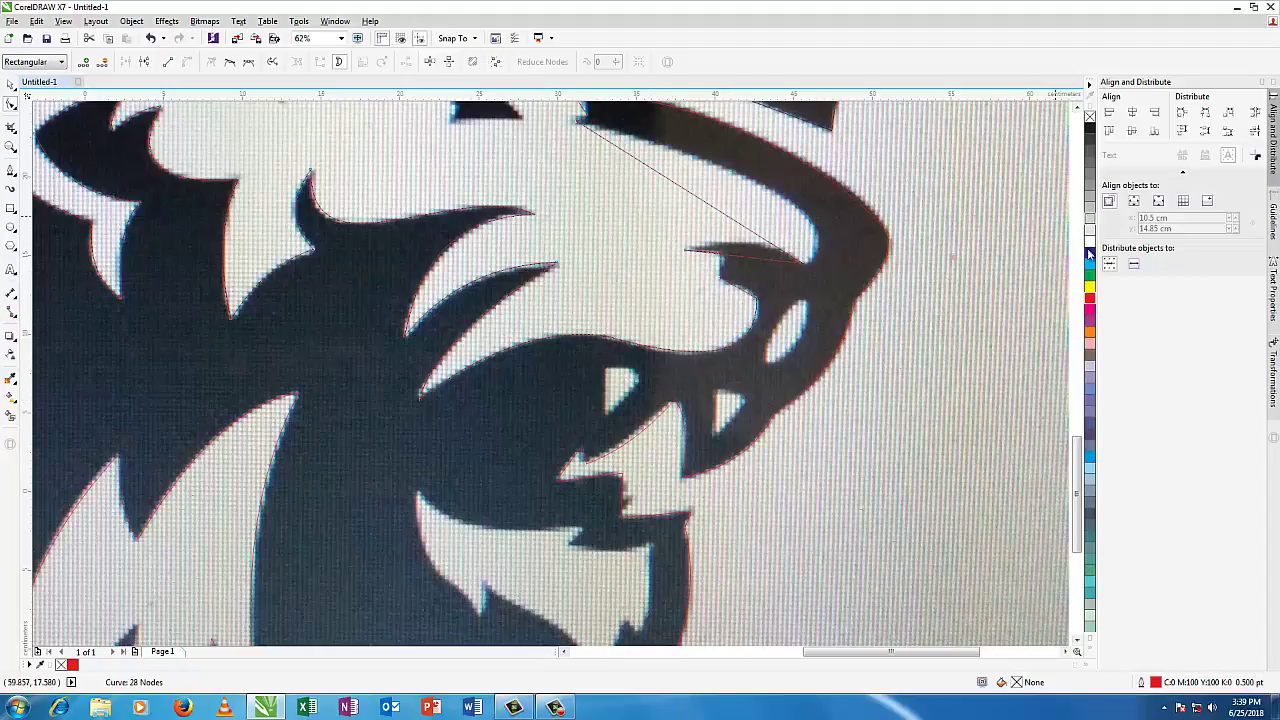
Step: Convert the straight edge along the bridge of the snout to a curve and bend it outward around the nose
scroll(1076, 450, up, 3)
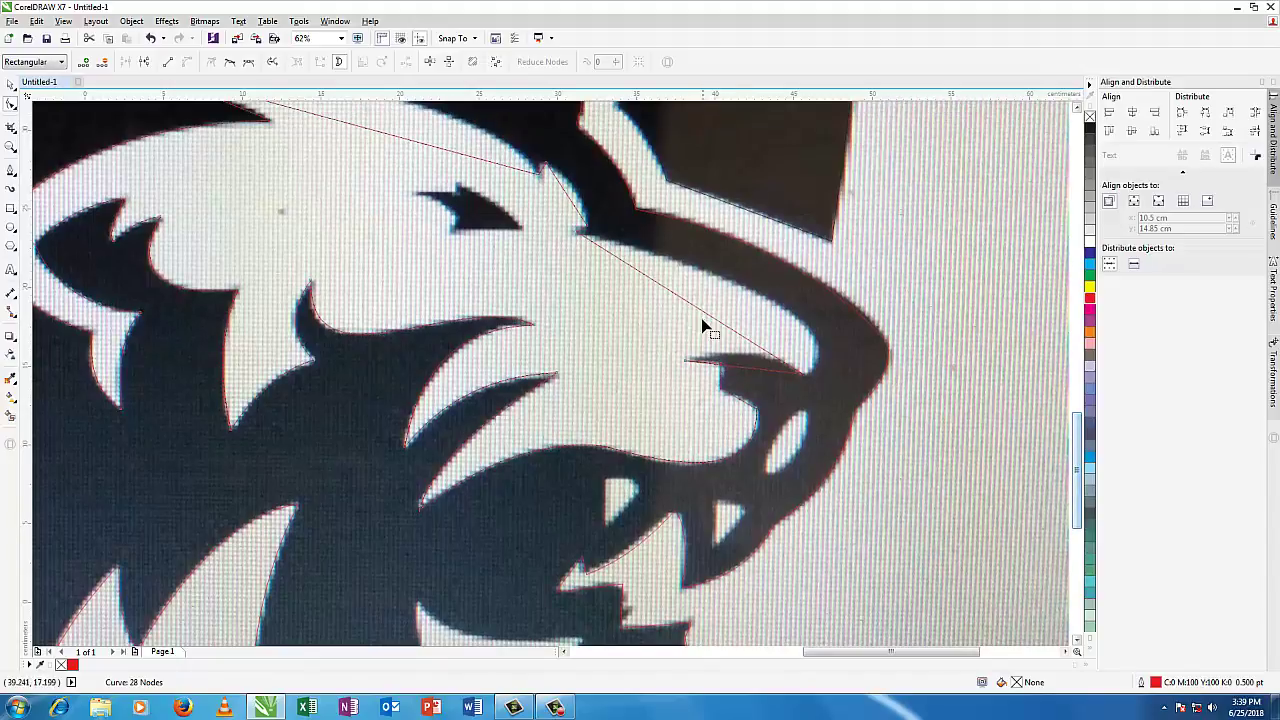
right_click(703, 316)
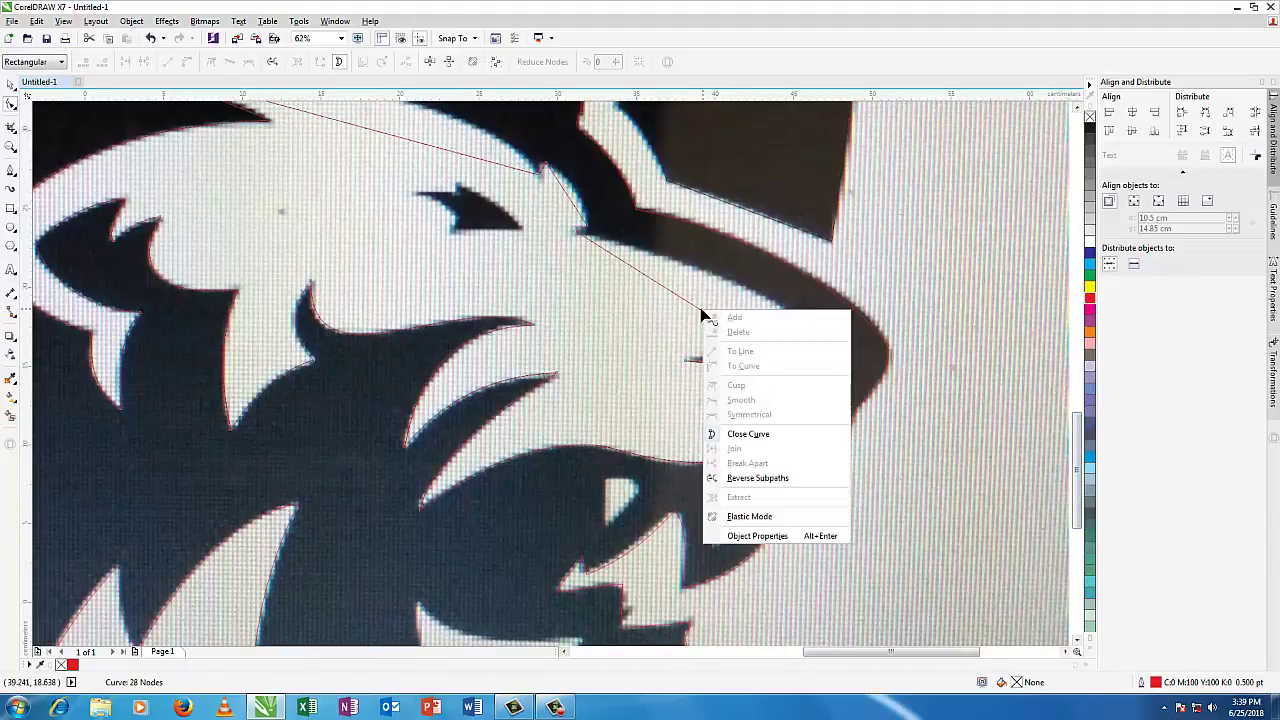
key(Escape)
right_click(703, 316)
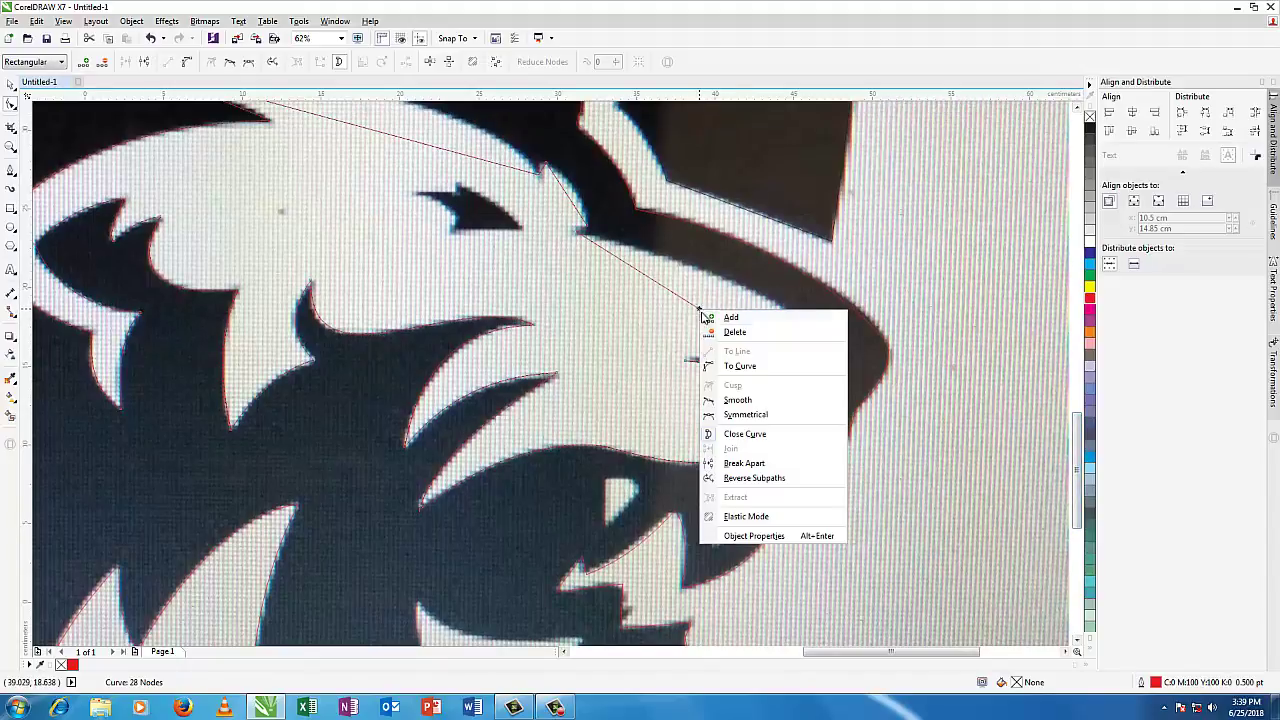
click(735, 365)
drag(718, 322, 800, 326)
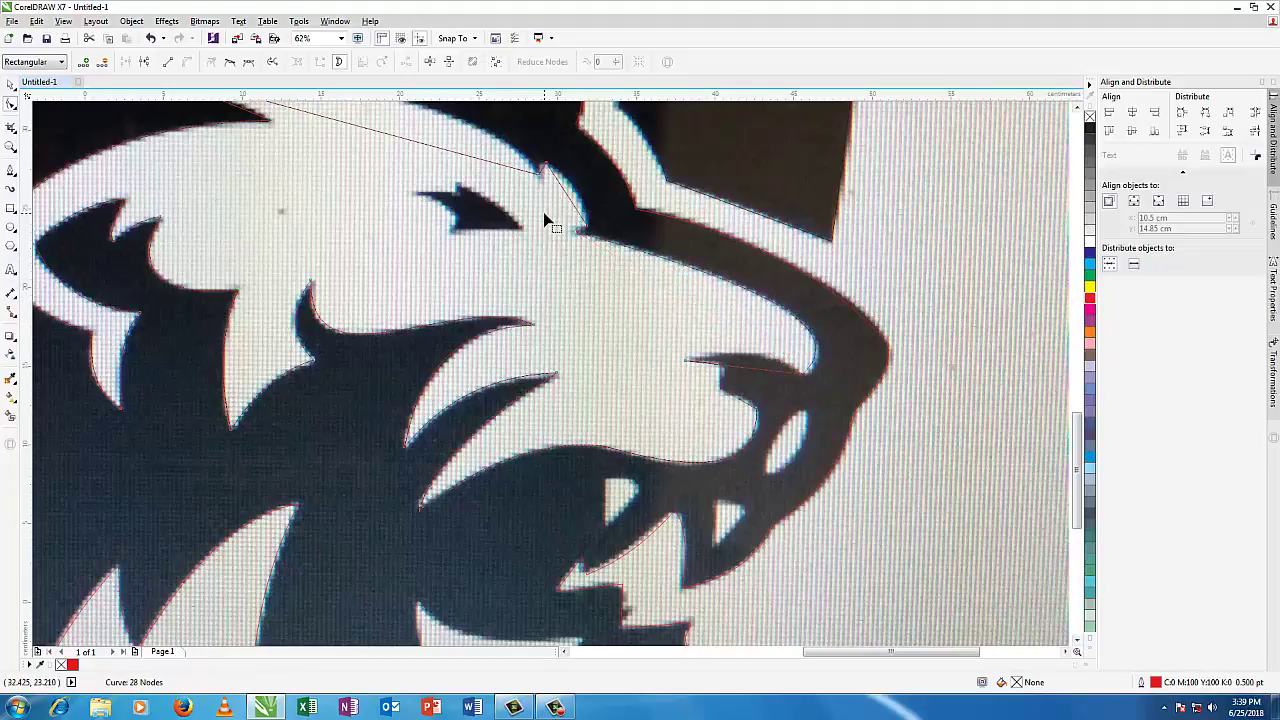
Step: Convert the short edge in front of the eye and the long forehead edge to curves and bend both to the image
right_click(566, 199)
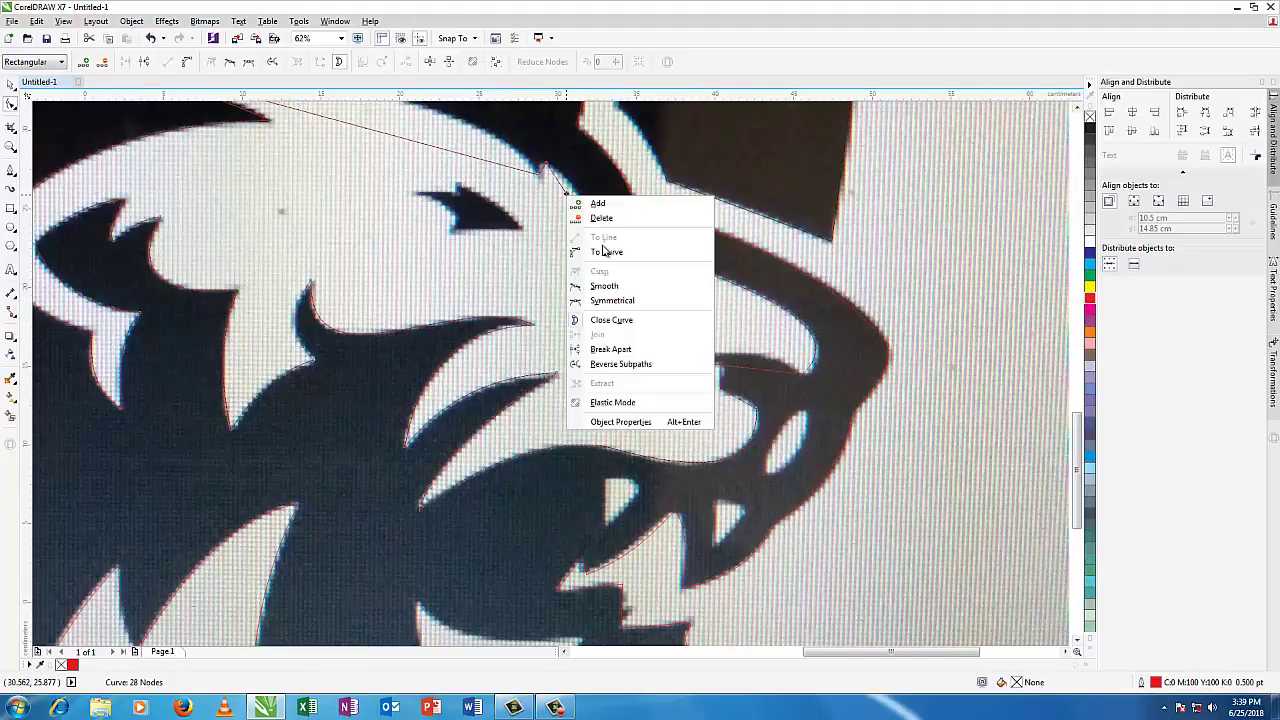
click(600, 251)
drag(570, 204, 578, 199)
drag(1080, 430, 1080, 398)
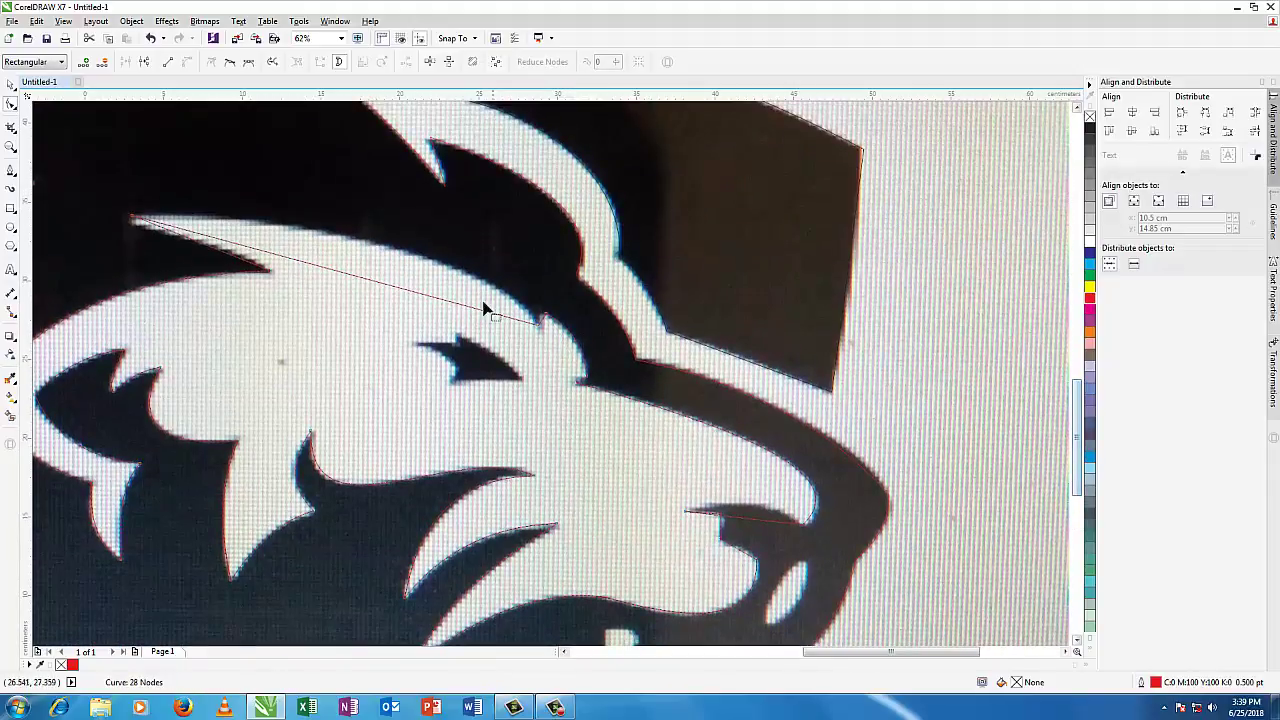
right_click(355, 277)
click(392, 339)
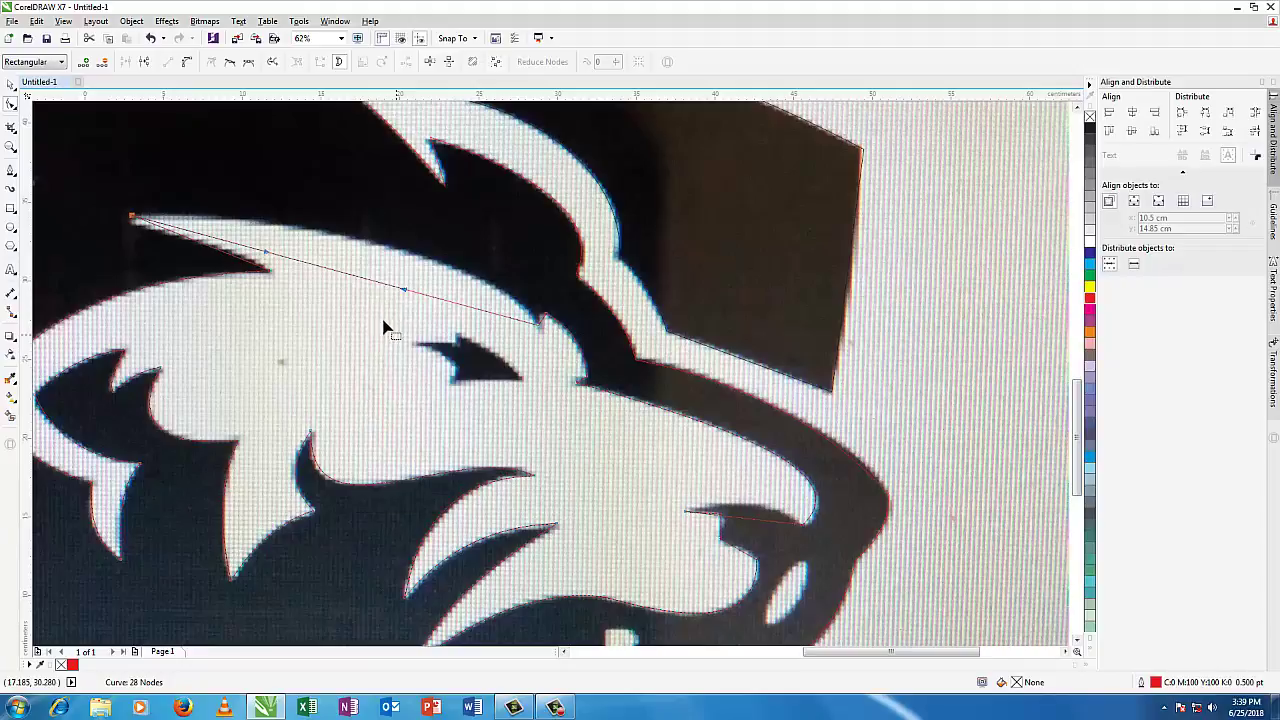
drag(354, 277, 405, 253)
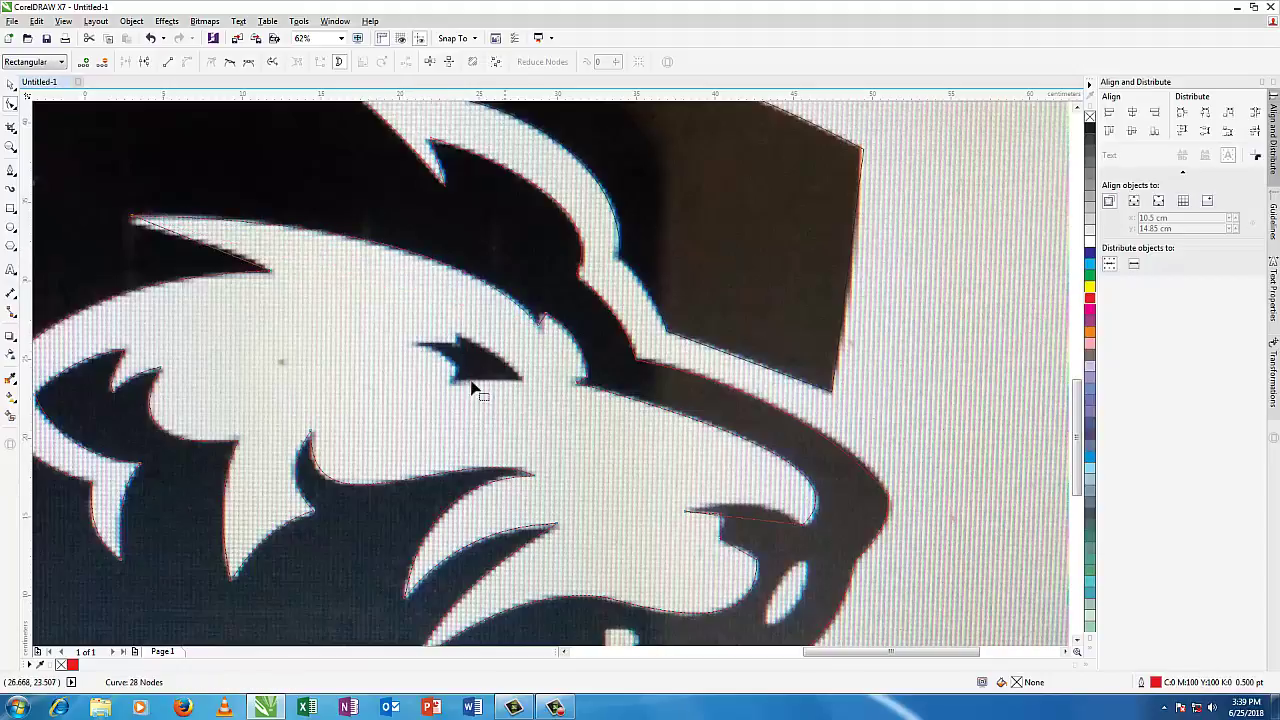
Step: Draw the lion's eye as a closed straight-sided shape with the Pen tool and give it a red outline
click(12, 175)
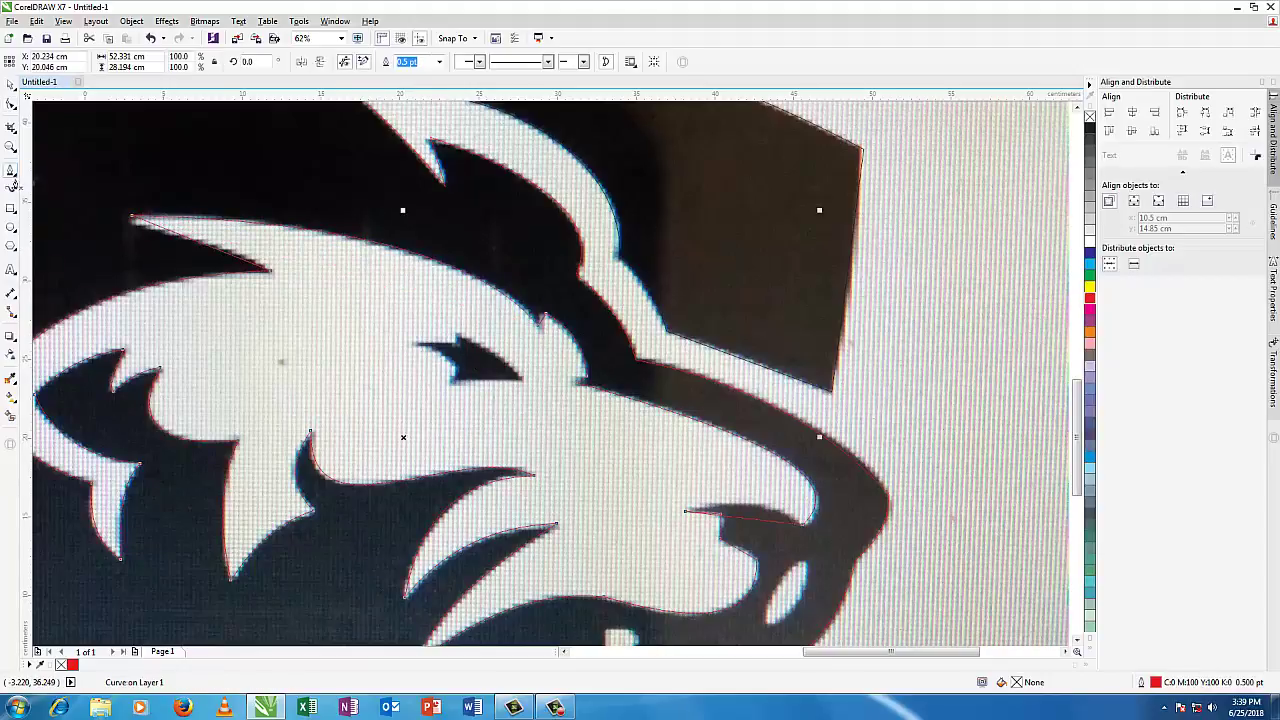
key(Escape)
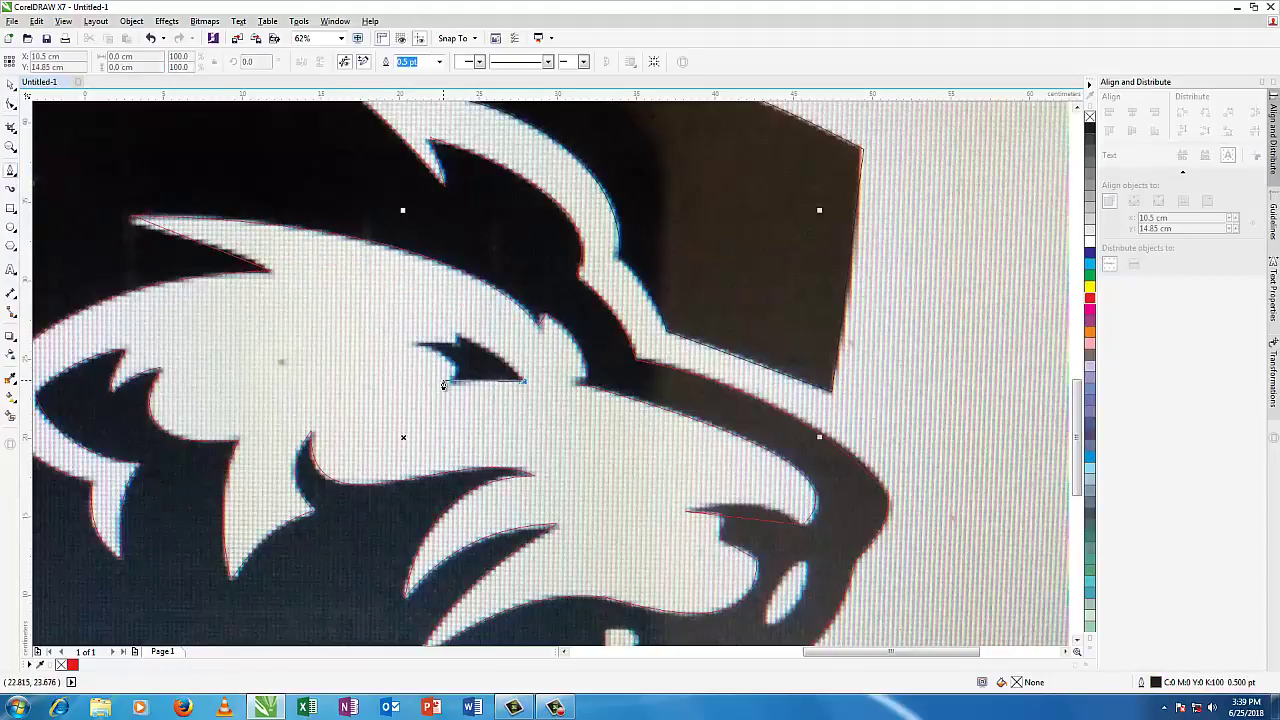
click(452, 384)
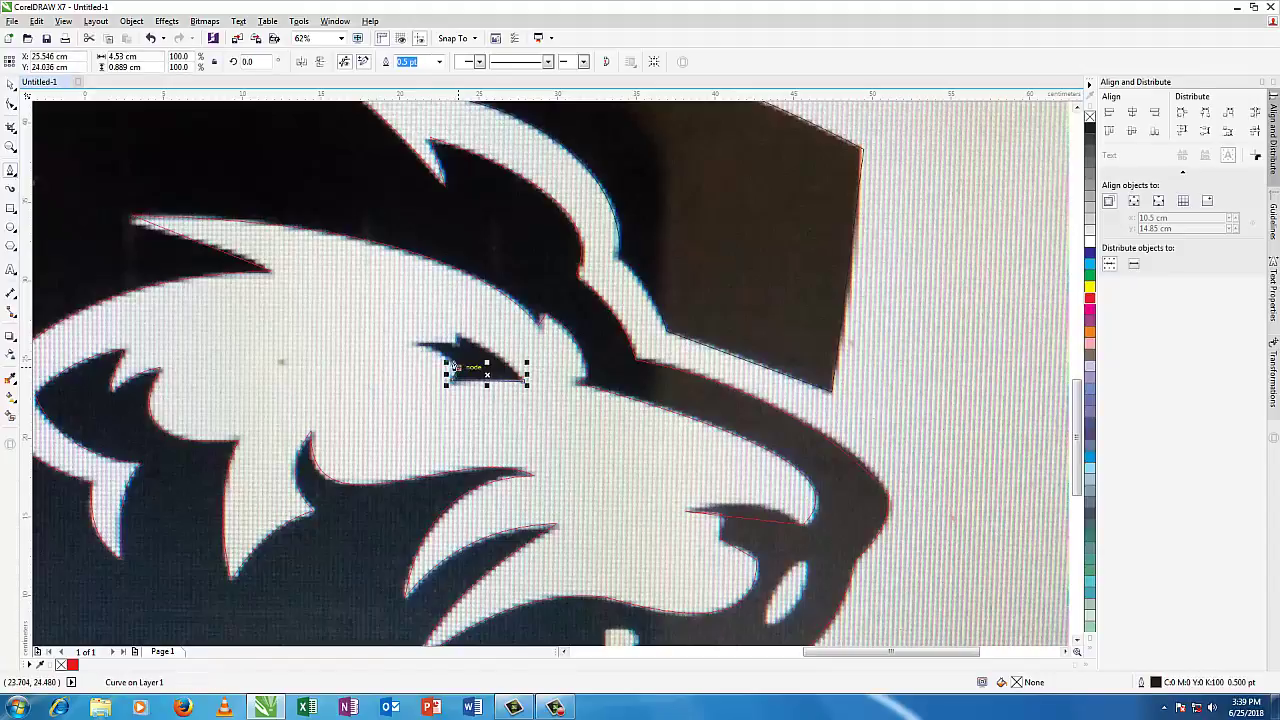
click(413, 349)
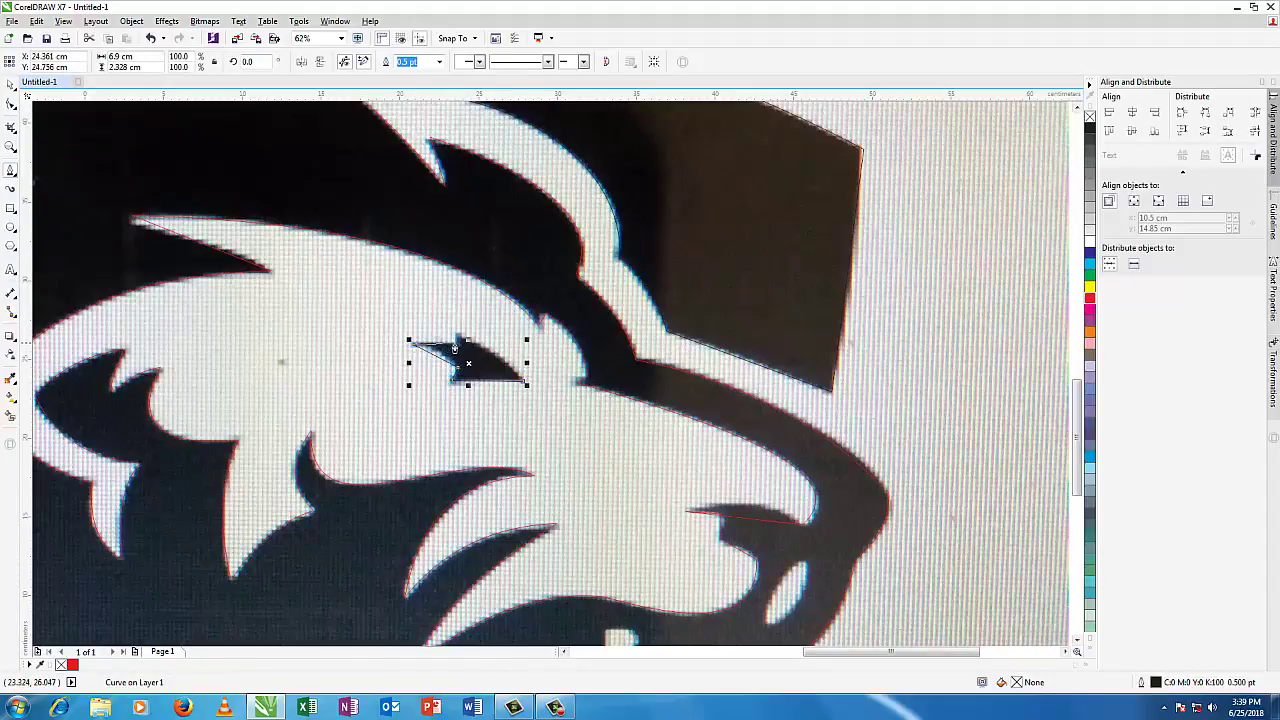
click(456, 331)
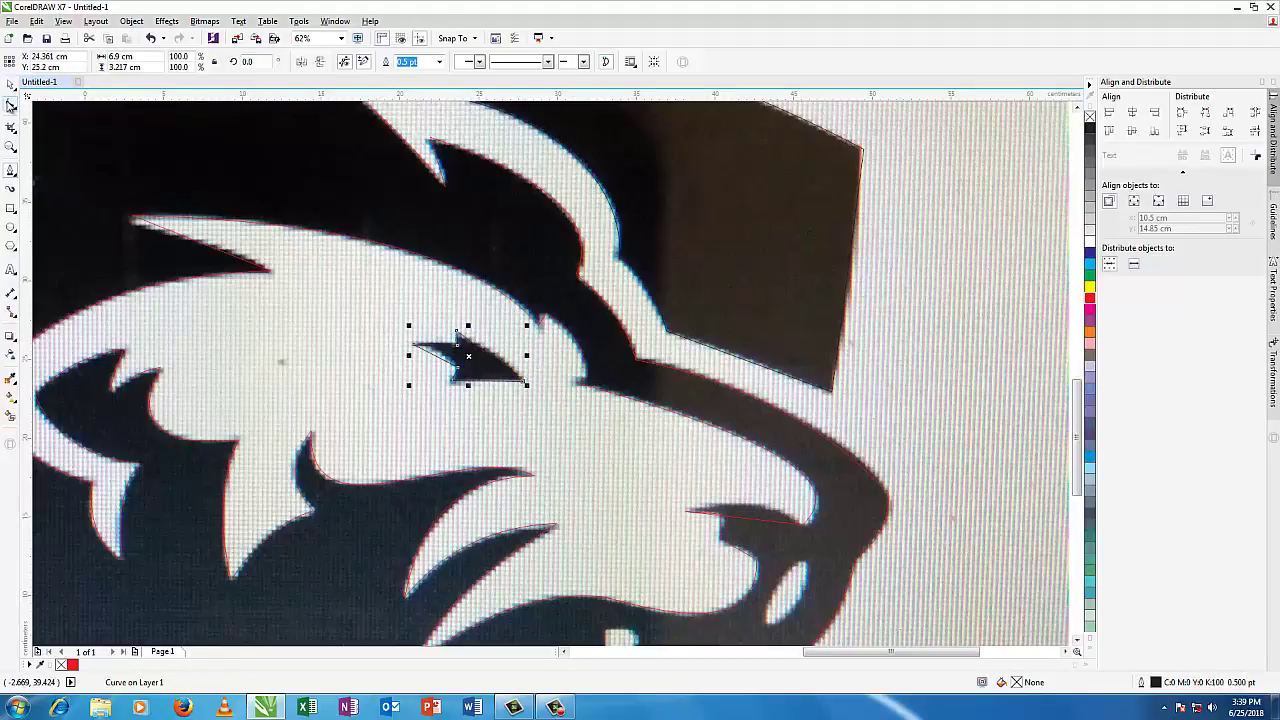
click(10, 104)
right_click(1089, 298)
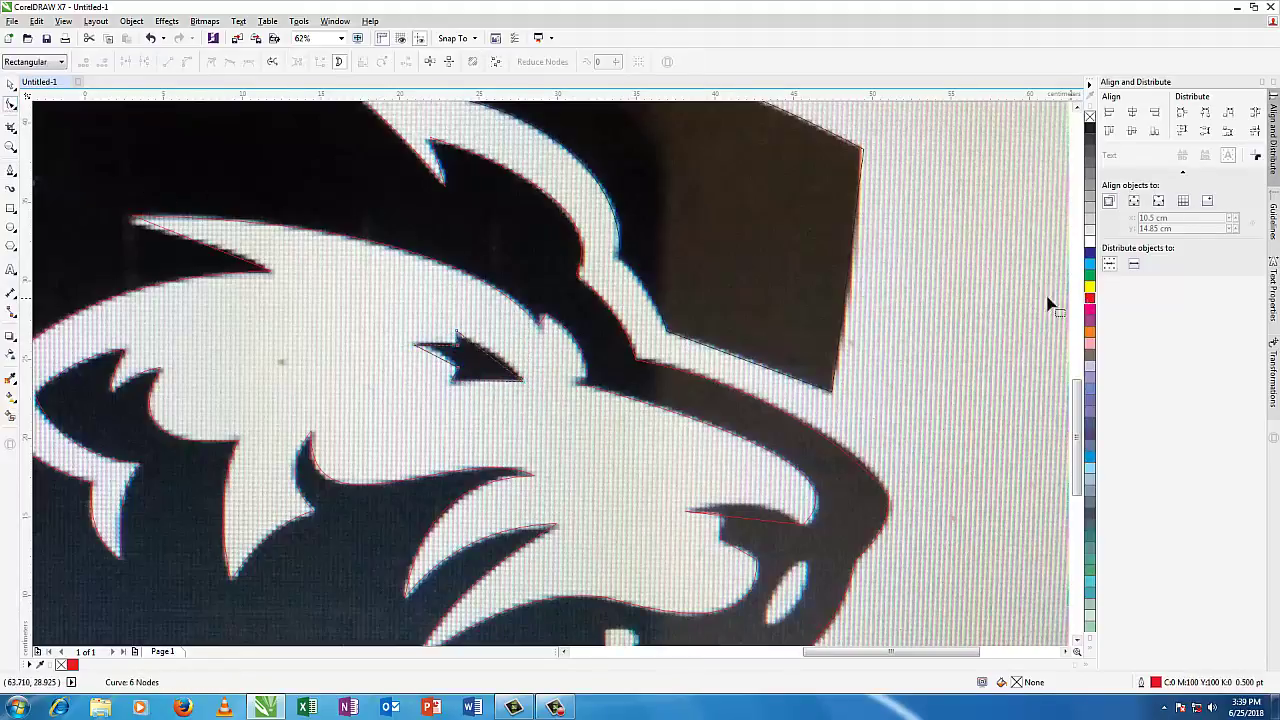
Step: Convert the long upper edge of the eye to a curve and bend it outward to the image
scroll(490, 374, up, 2)
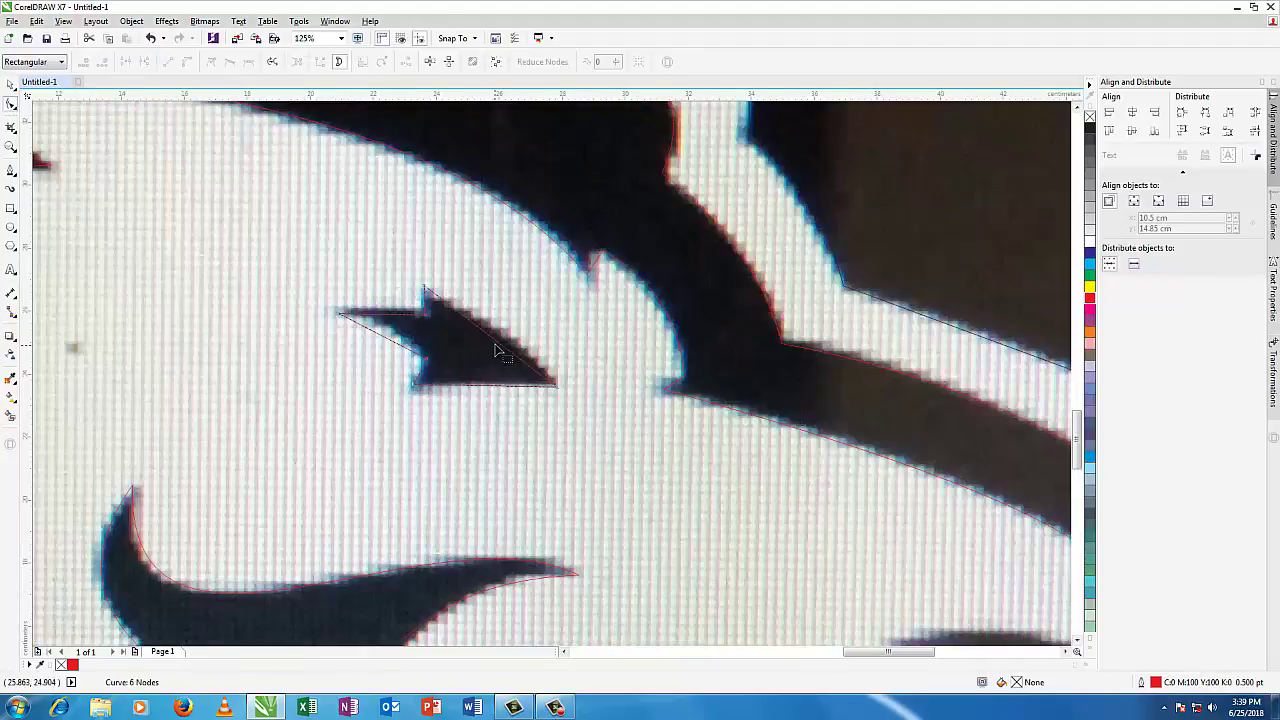
right_click(492, 339)
click(515, 366)
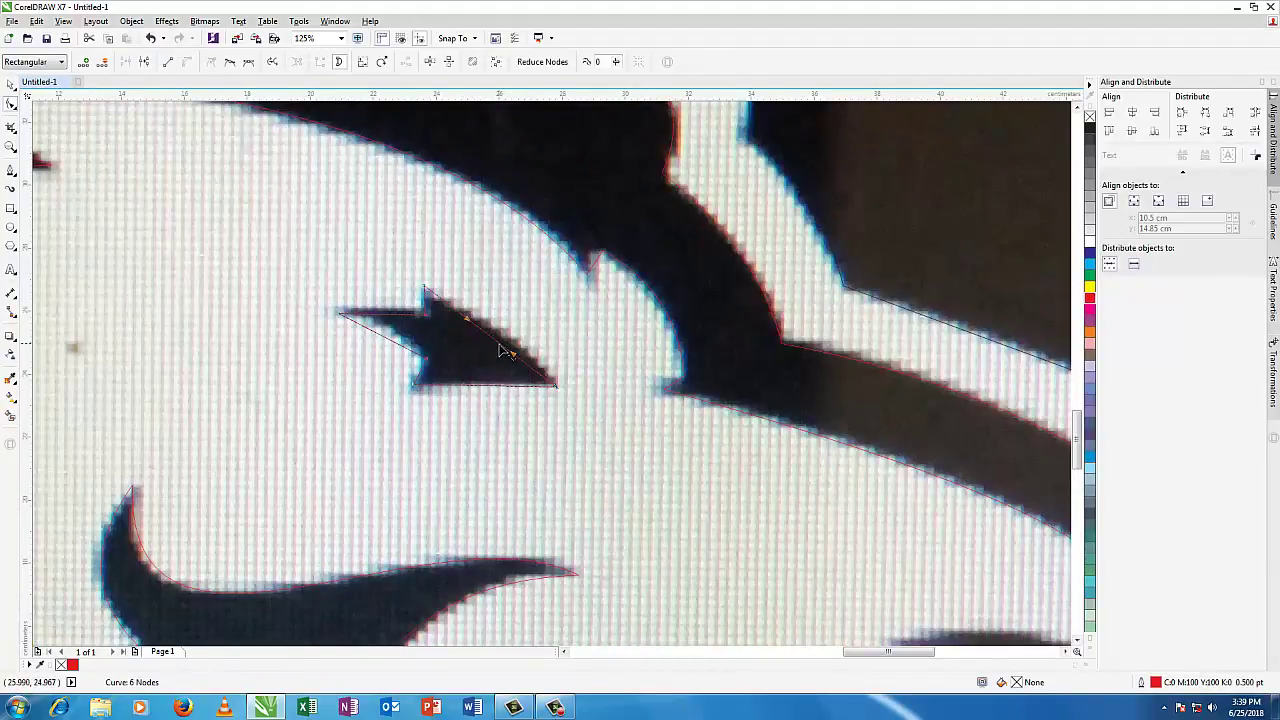
drag(502, 347, 555, 383)
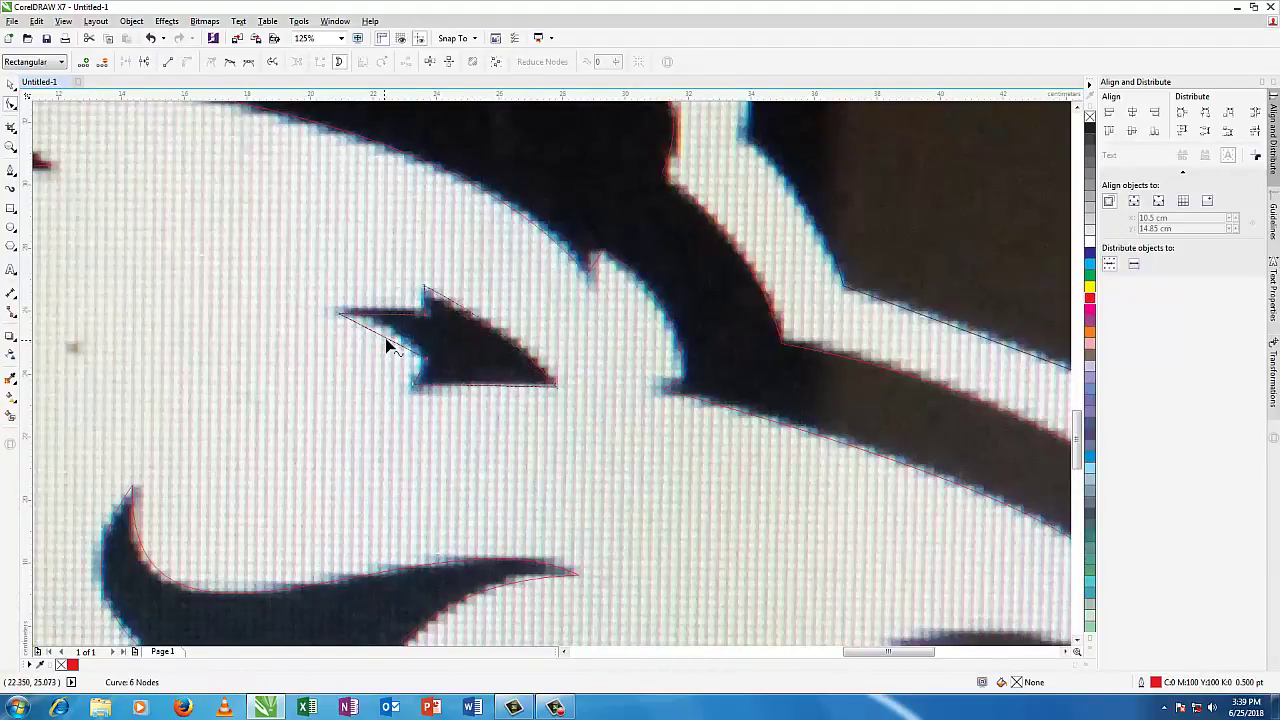
Step: Convert the lower and upper edges of the eye's pointed rear tip to curves and bend them to the image
right_click(387, 340)
click(420, 399)
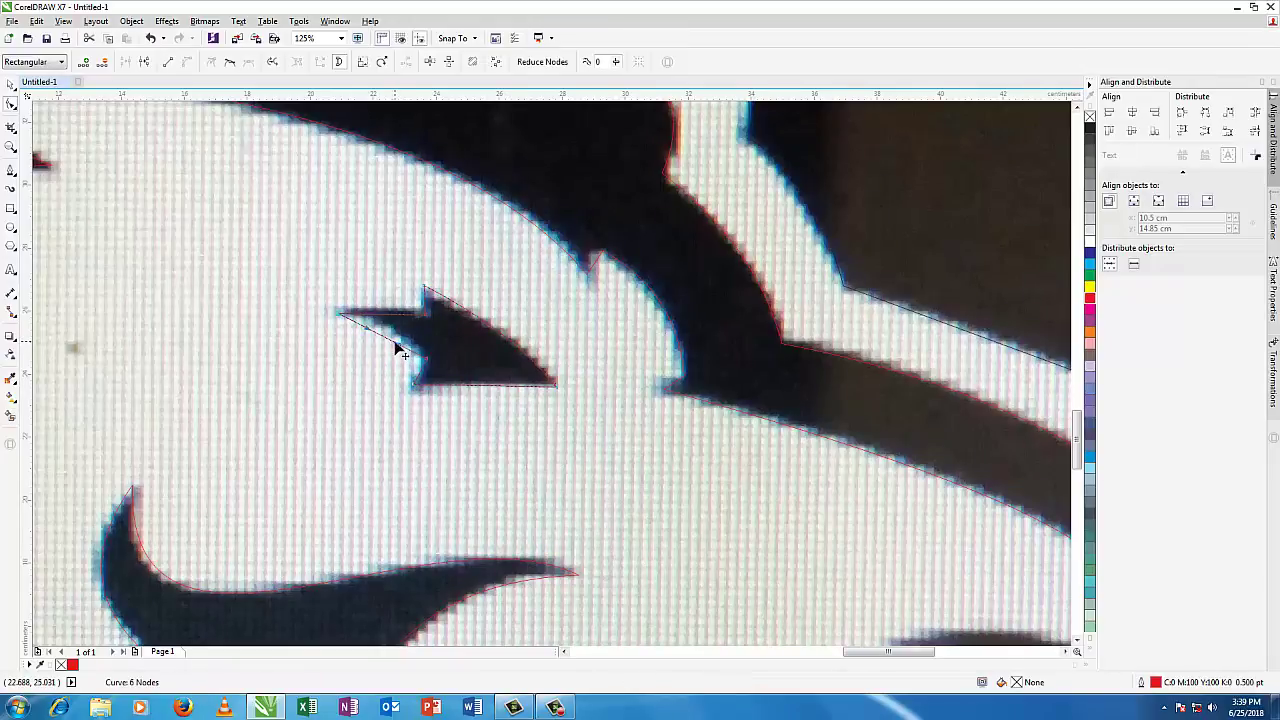
drag(398, 347, 376, 314)
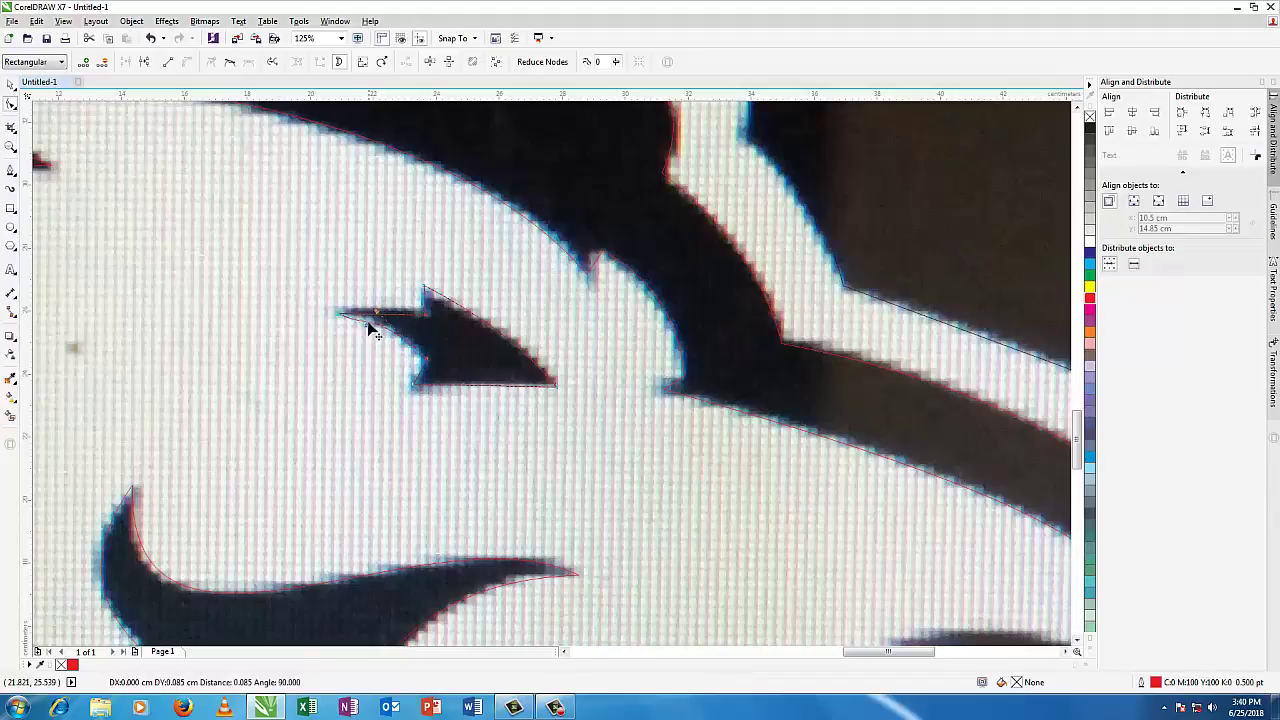
right_click(392, 318)
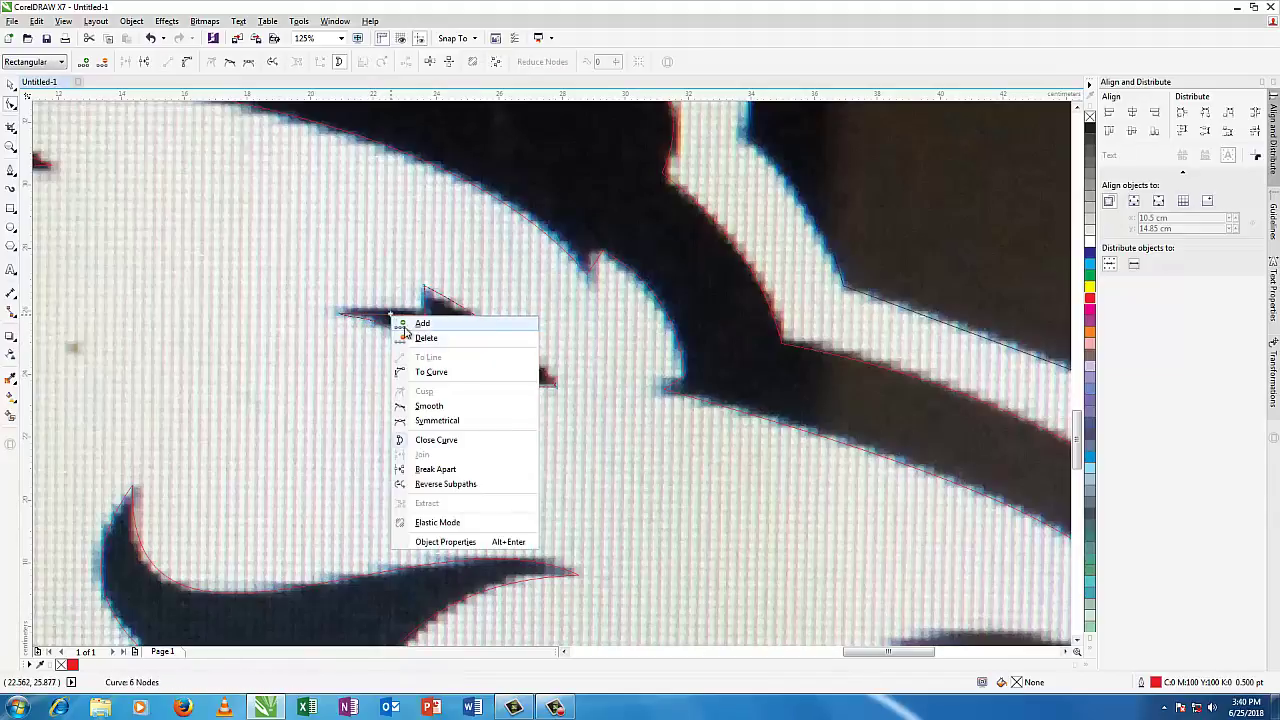
click(410, 368)
drag(390, 318, 383, 315)
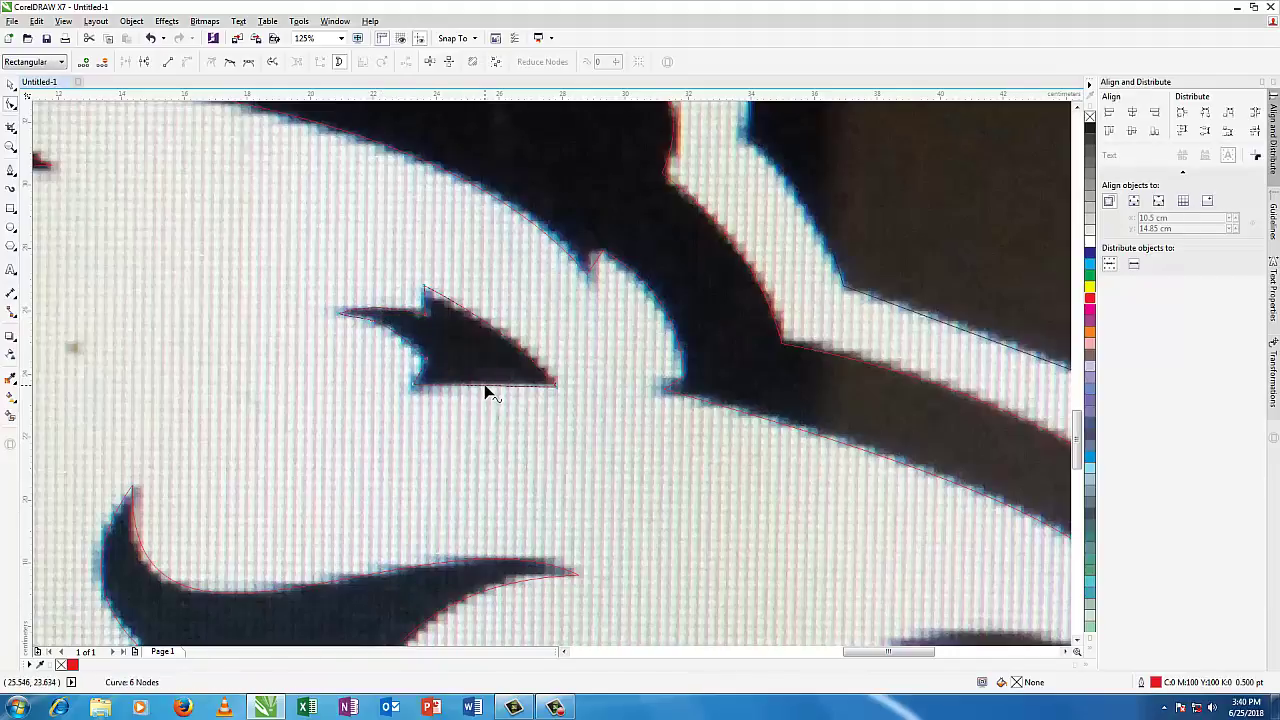
Step: Convert the face outline's upper nostril edge to a curve and bend it slightly upward to the image
scroll(487, 392, down, 4)
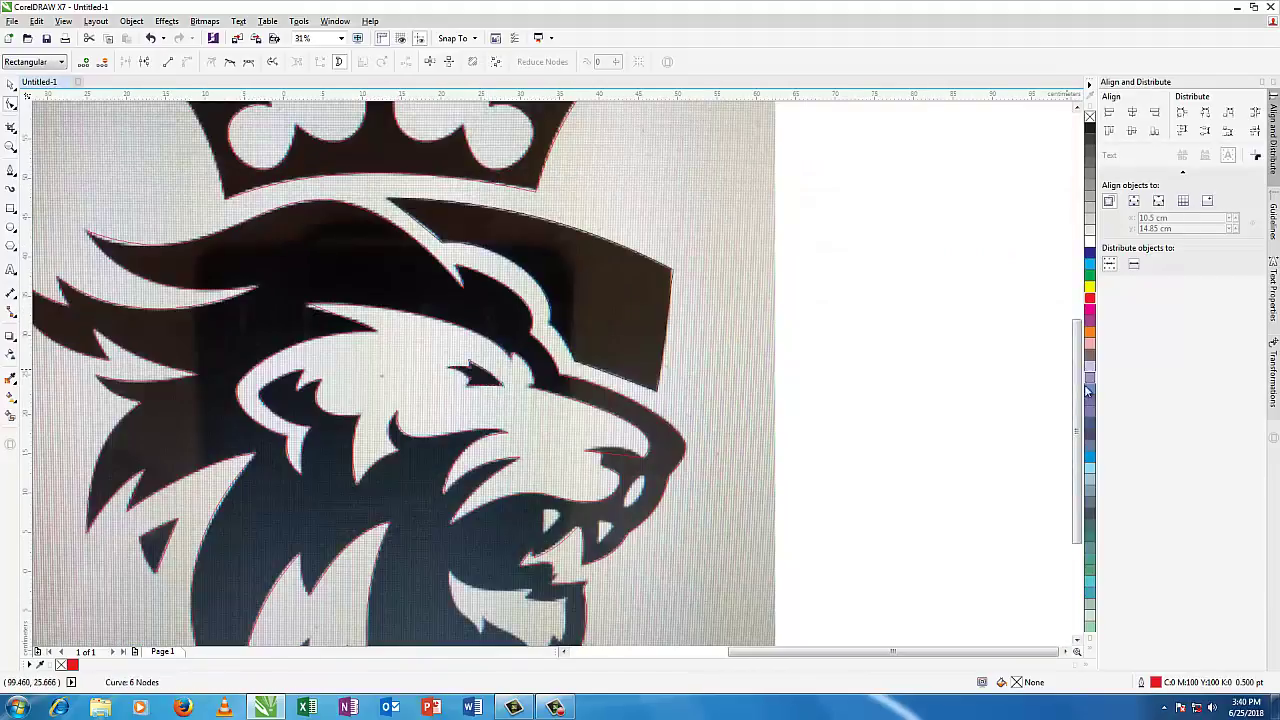
drag(1078, 388, 1078, 428)
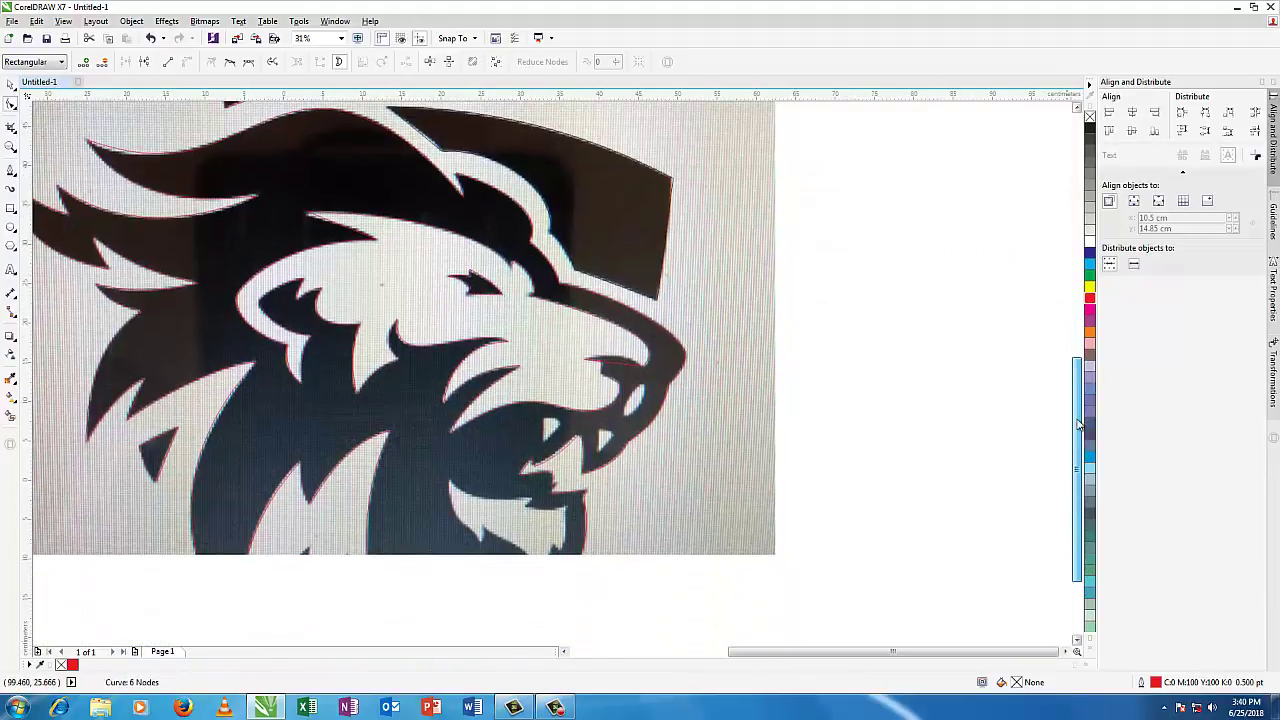
right_click(620, 370)
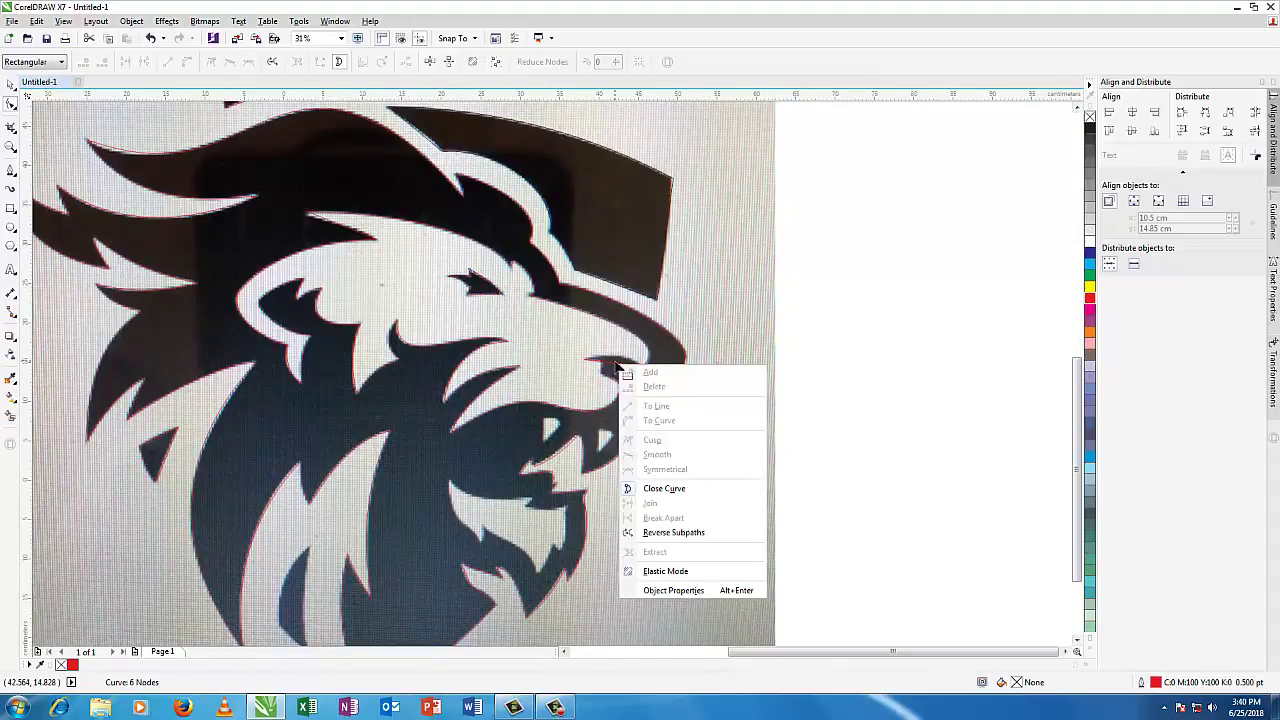
key(Escape)
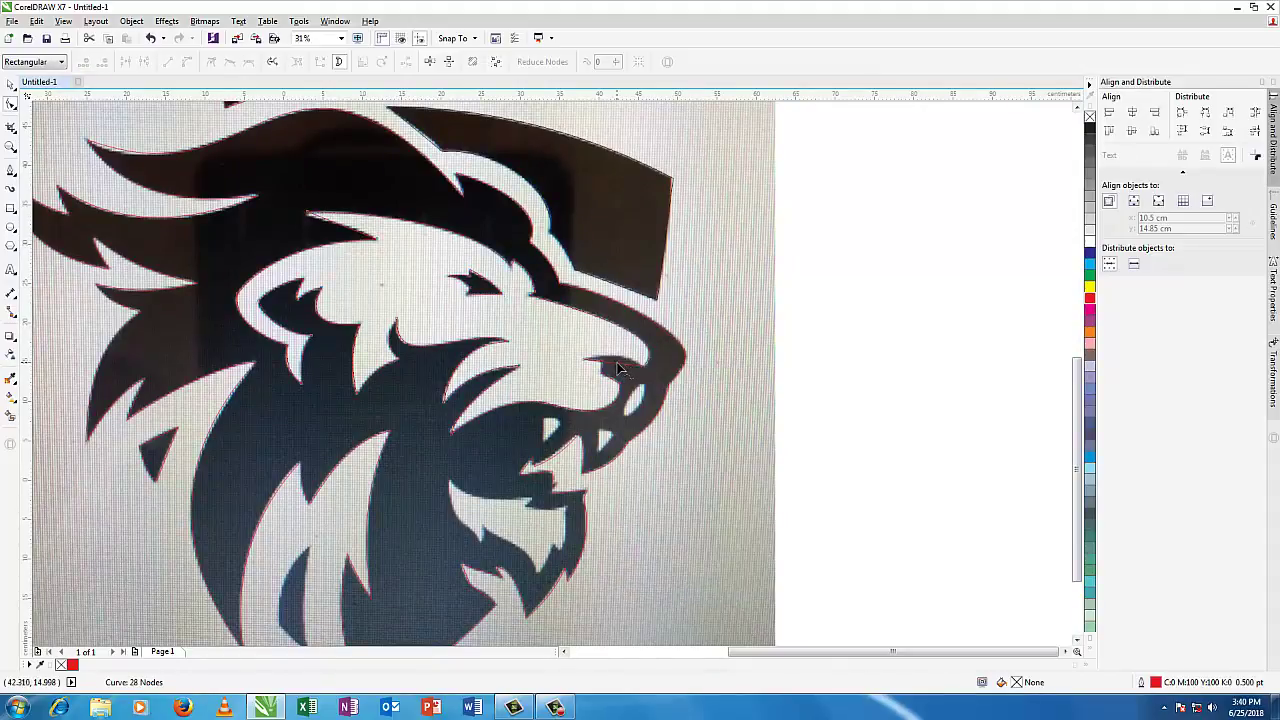
right_click(616, 366)
click(657, 419)
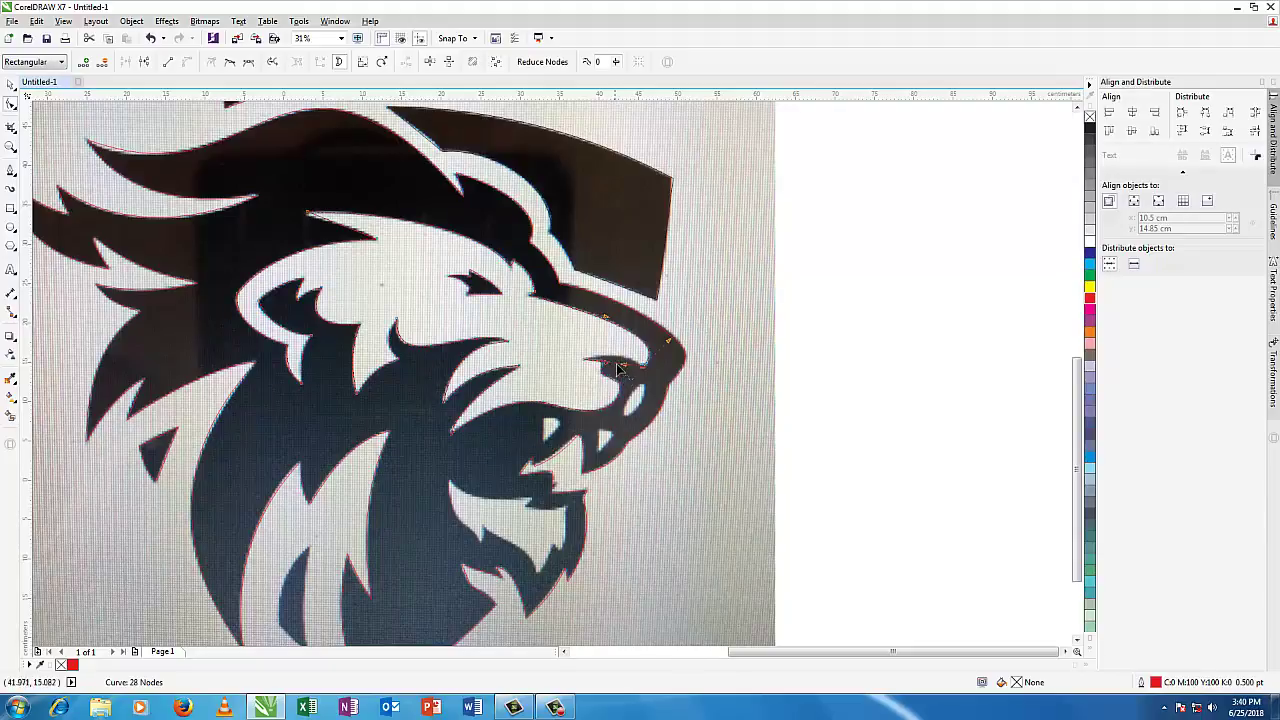
drag(618, 368, 617, 362)
Step: Draw a closed triangular outline around the rear upper tooth in the lion's mouth with the Pen tool
scroll(612, 455, down, 2)
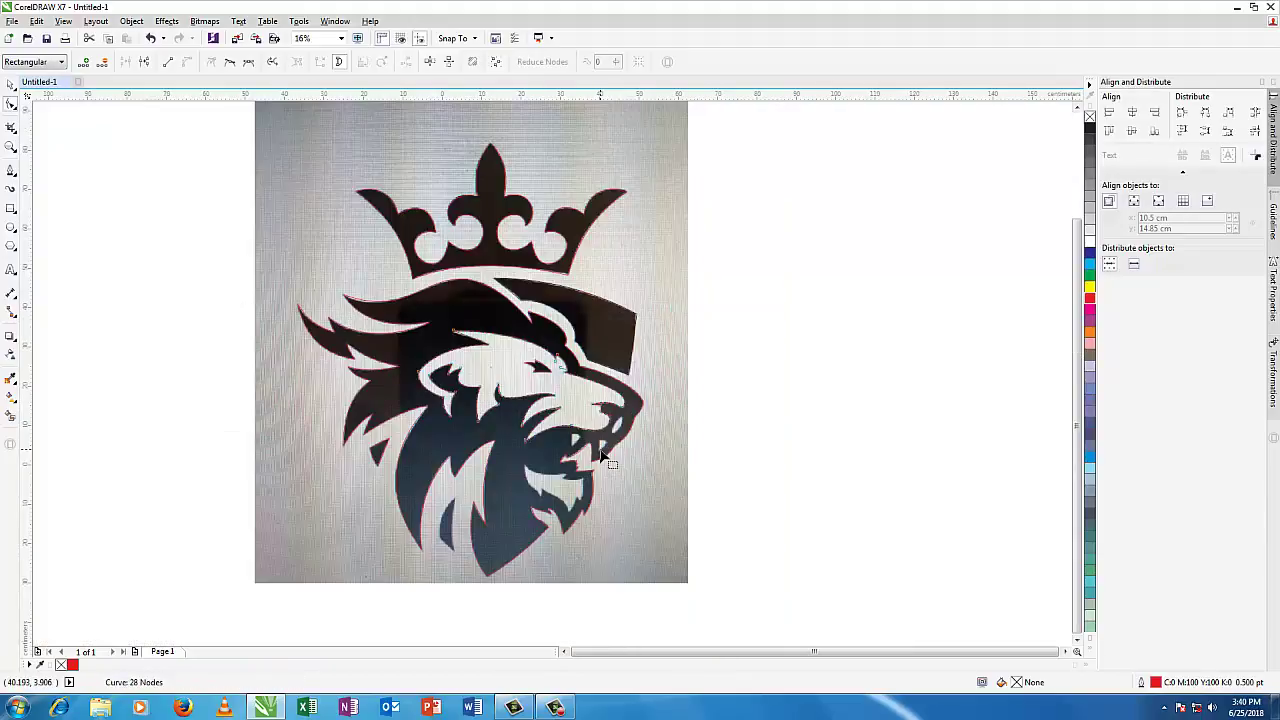
scroll(560, 484, up, 2)
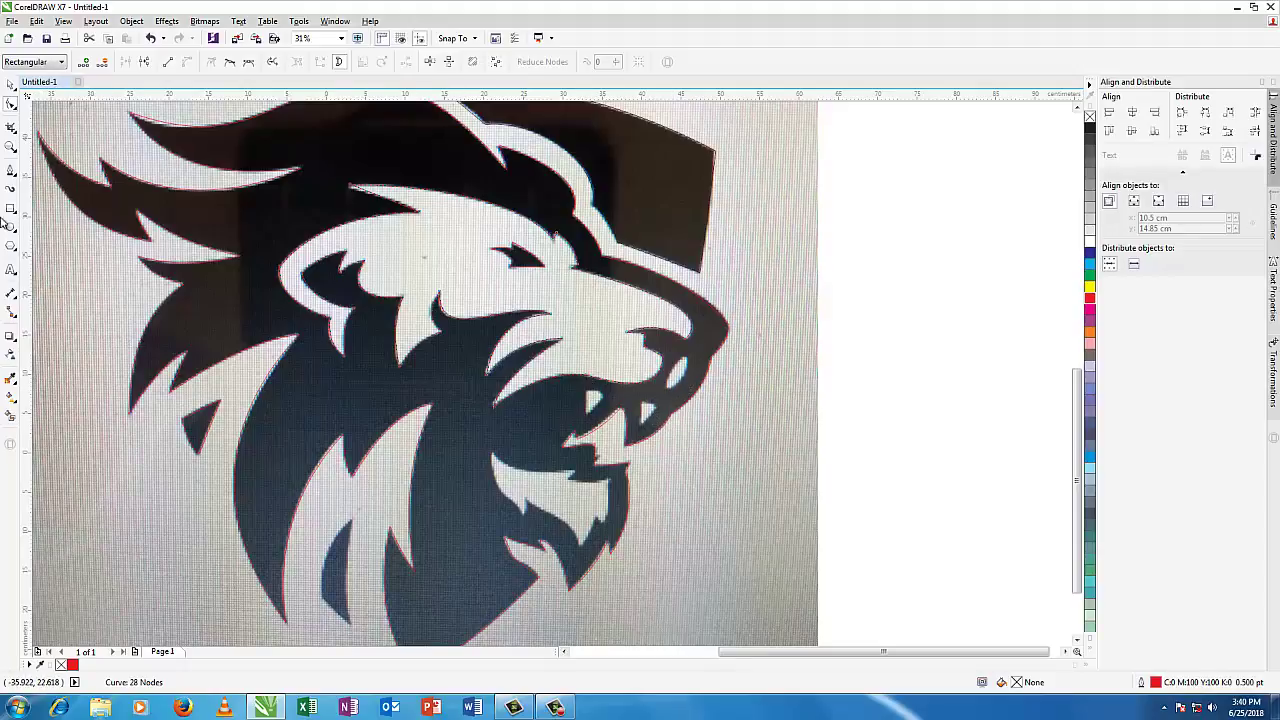
click(11, 172)
click(97, 200)
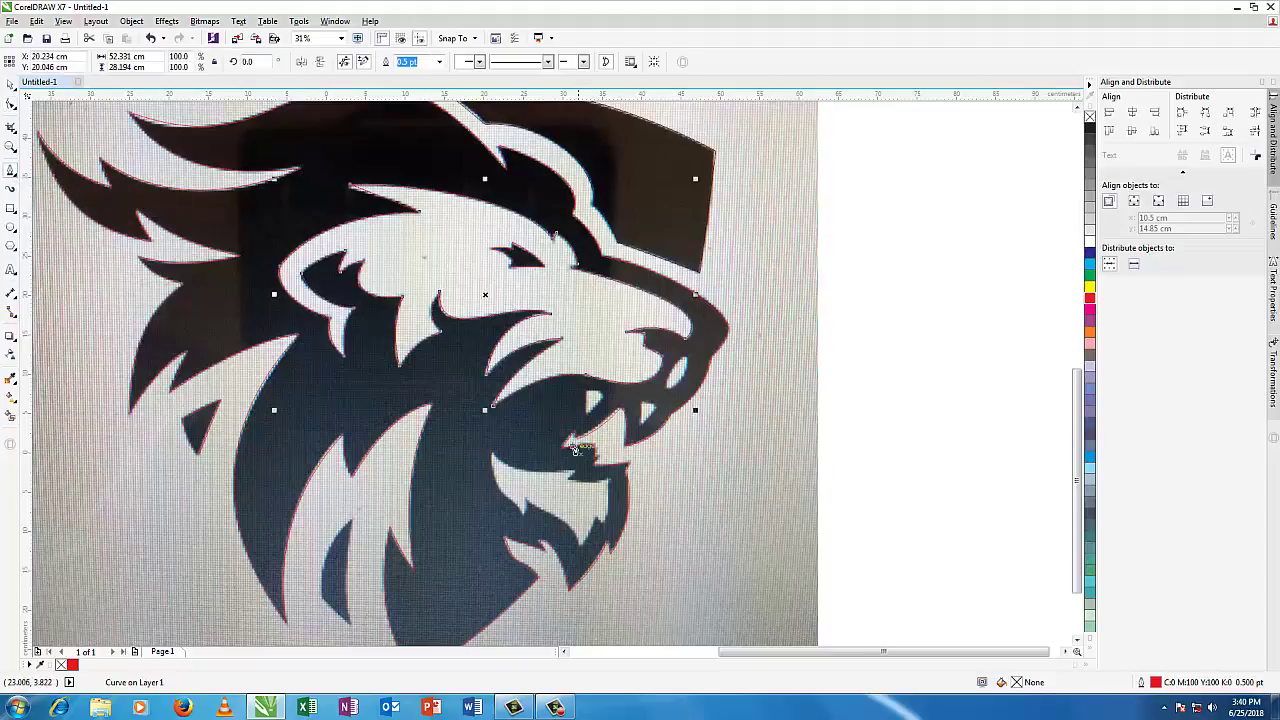
click(587, 418)
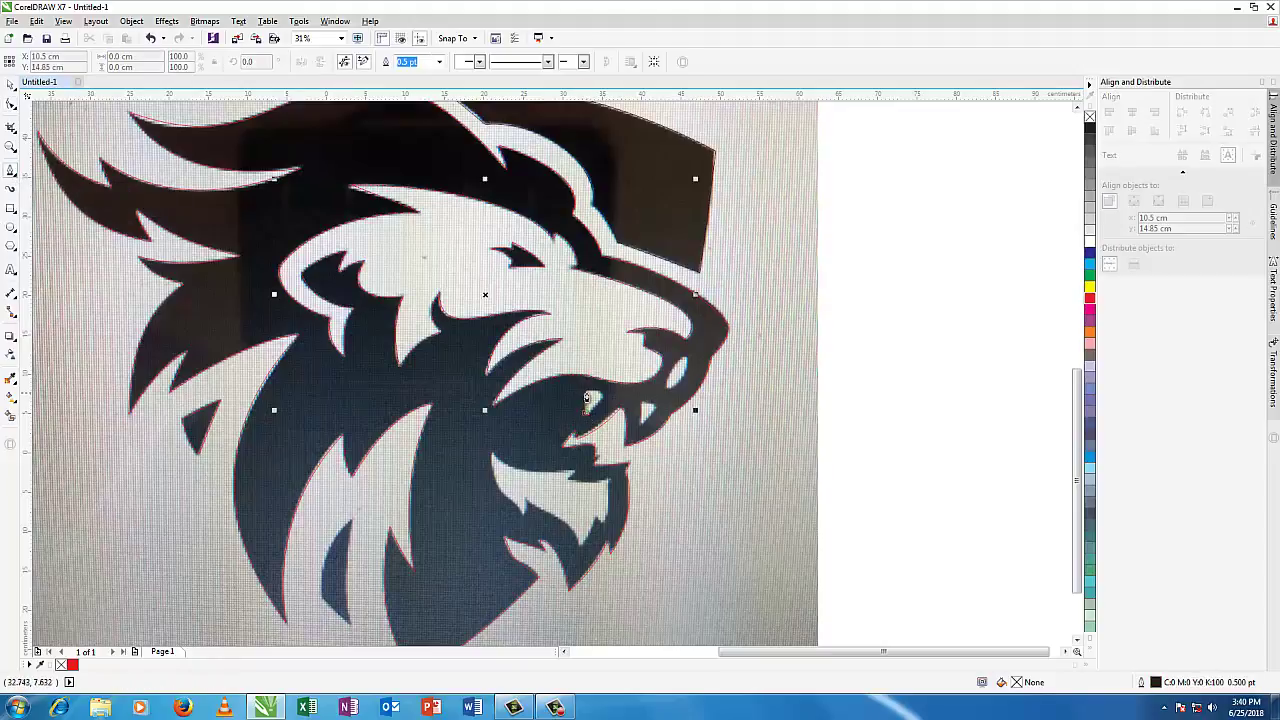
click(587, 397)
click(606, 390)
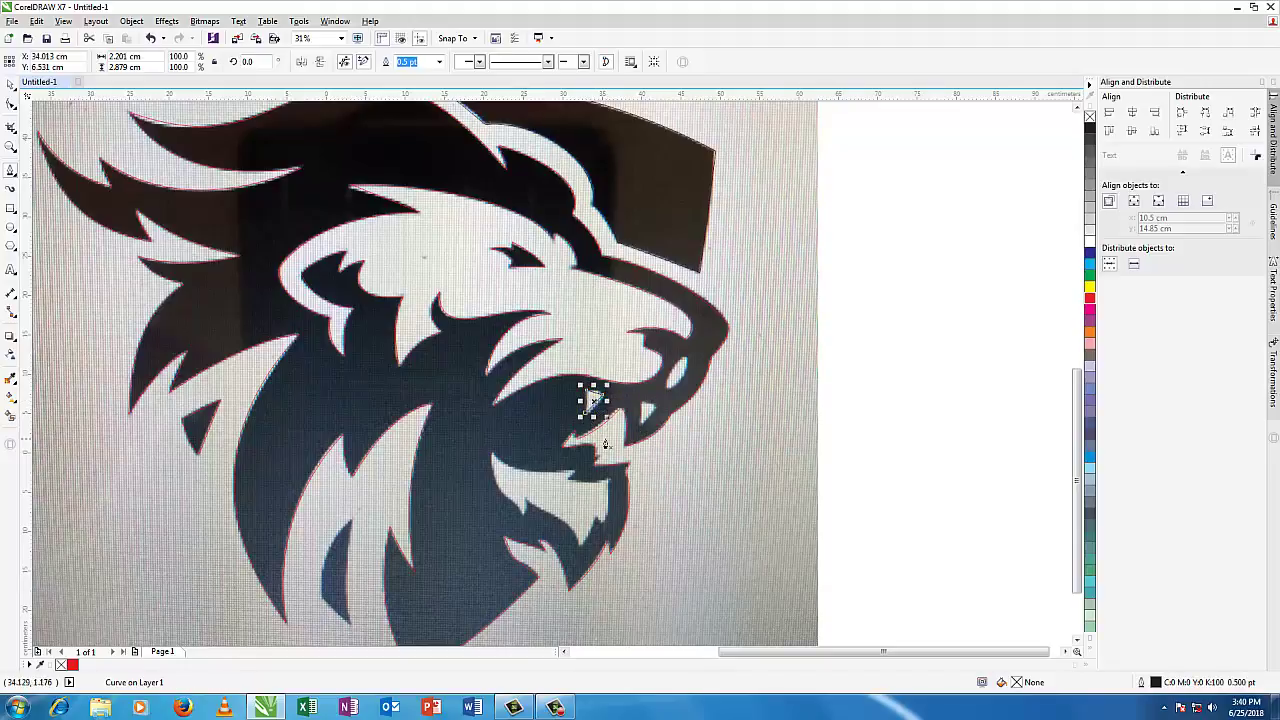
scroll(605, 443, up, 4)
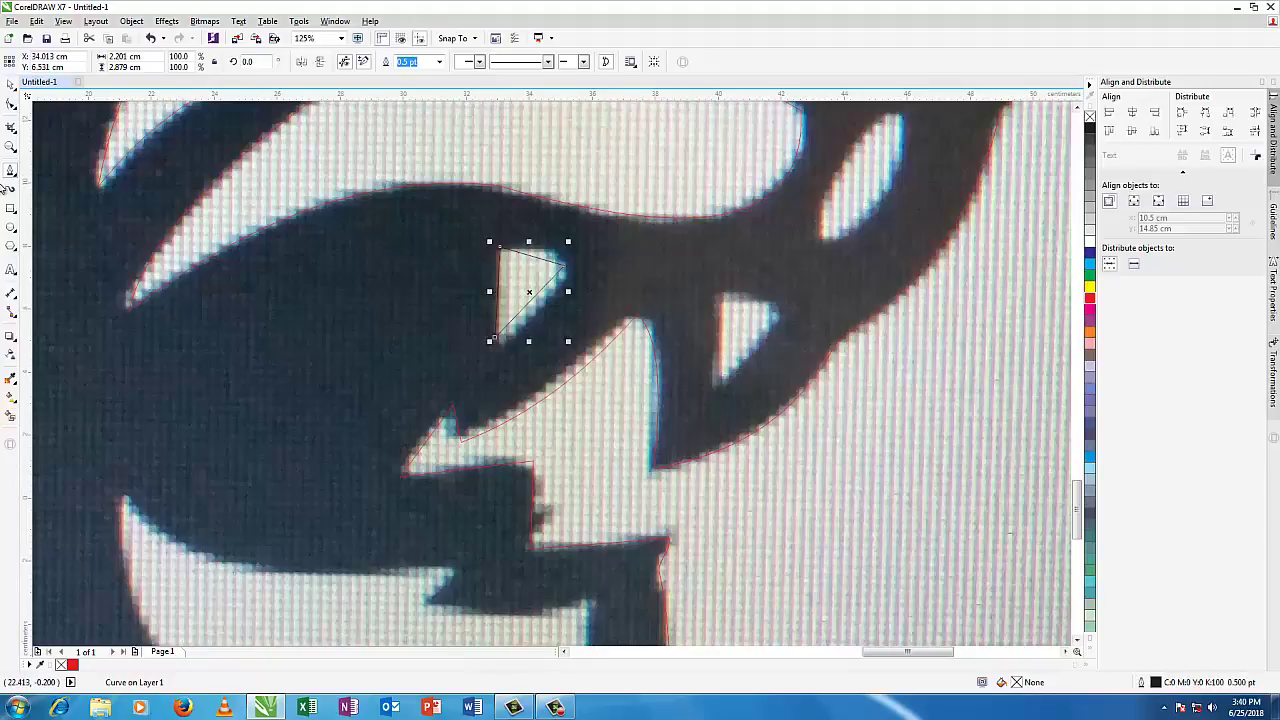
Step: Convert the rear upper tooth's top edge to a curve, bend it upward, and move the tooth's lower tip node to match the image
click(11, 106)
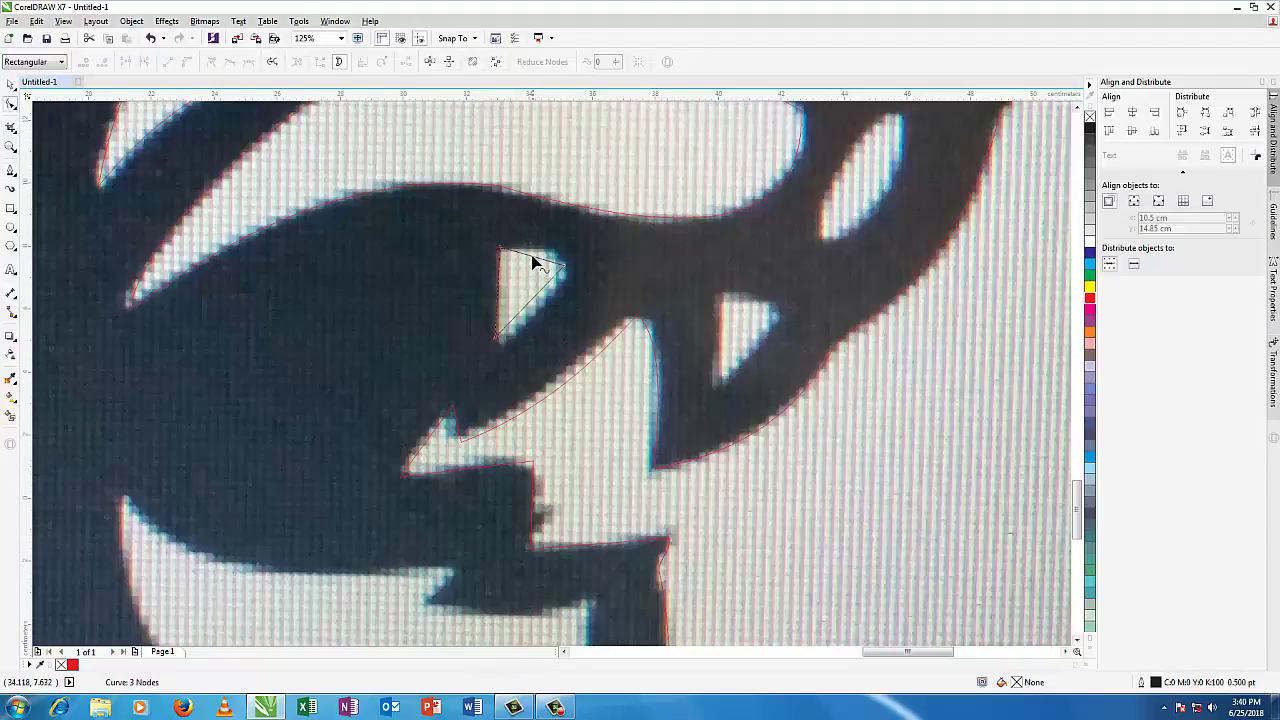
right_click(533, 262)
click(572, 315)
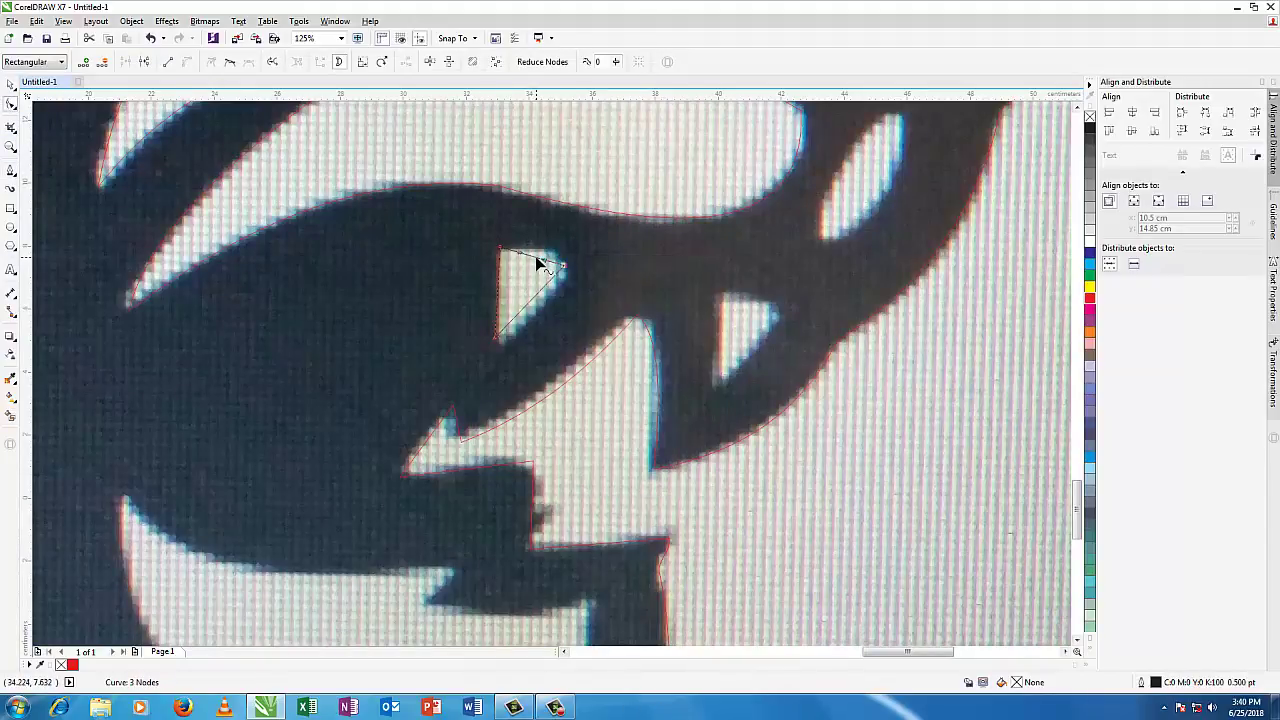
drag(538, 262, 543, 266)
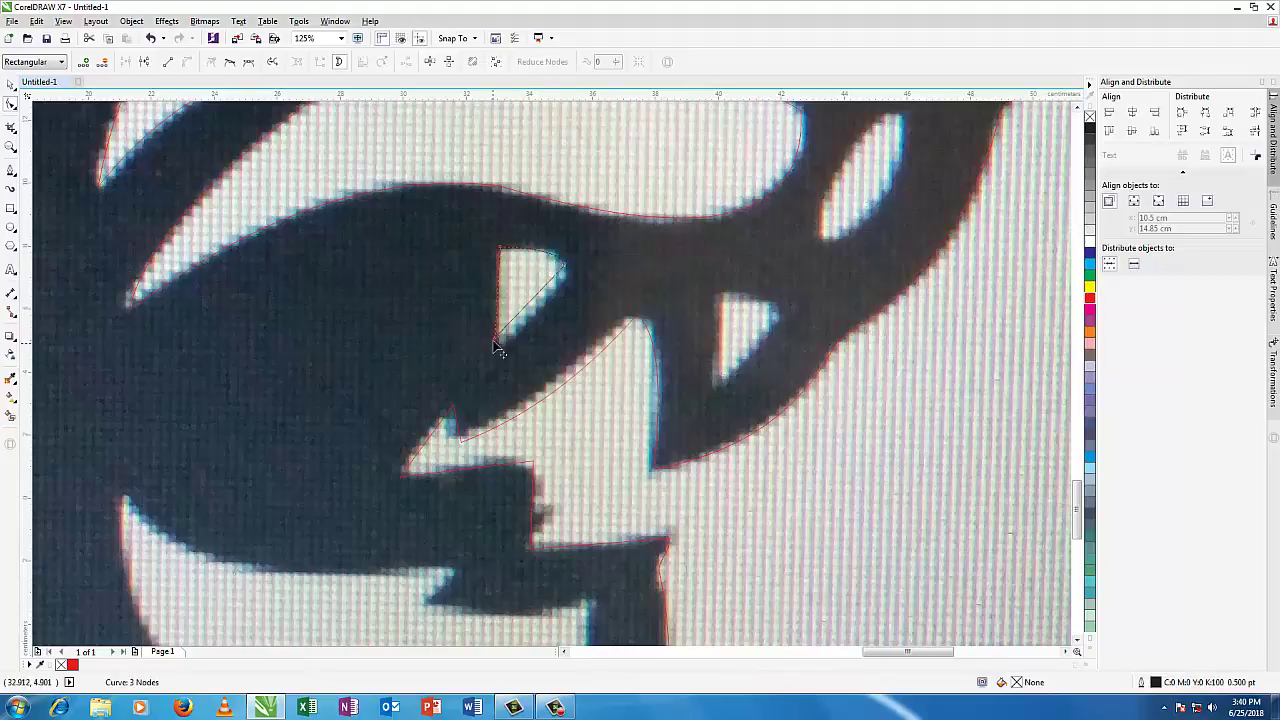
drag(497, 337, 503, 345)
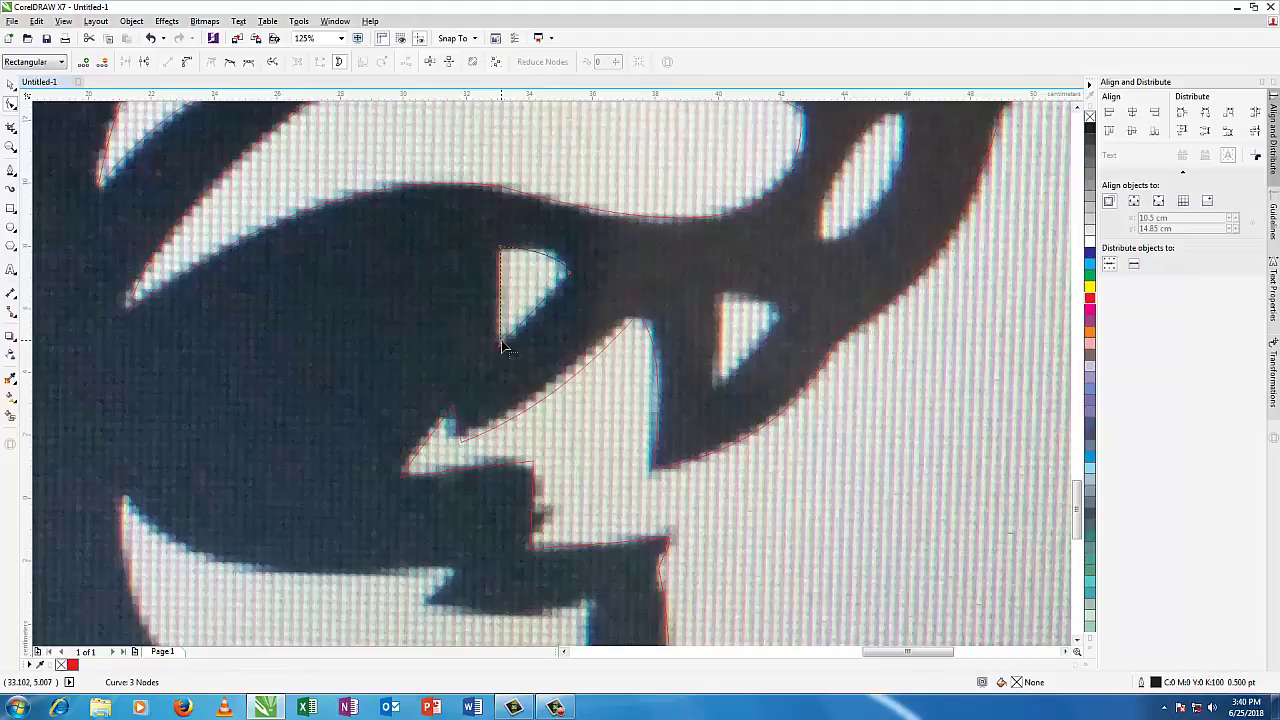
Step: Place a copy of the rear tooth outline over the front upper tooth in the lion's mouth
click(11, 101)
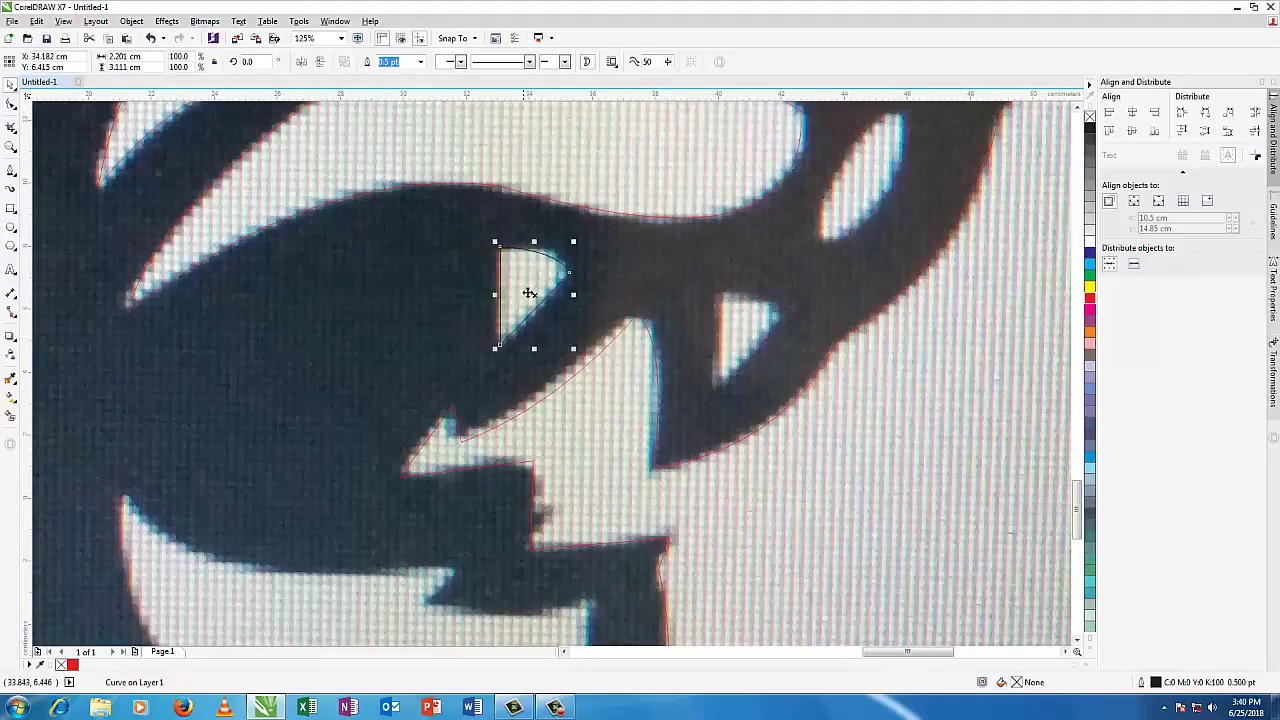
drag(529, 293, 743, 332)
scroll(750, 335, down, 2)
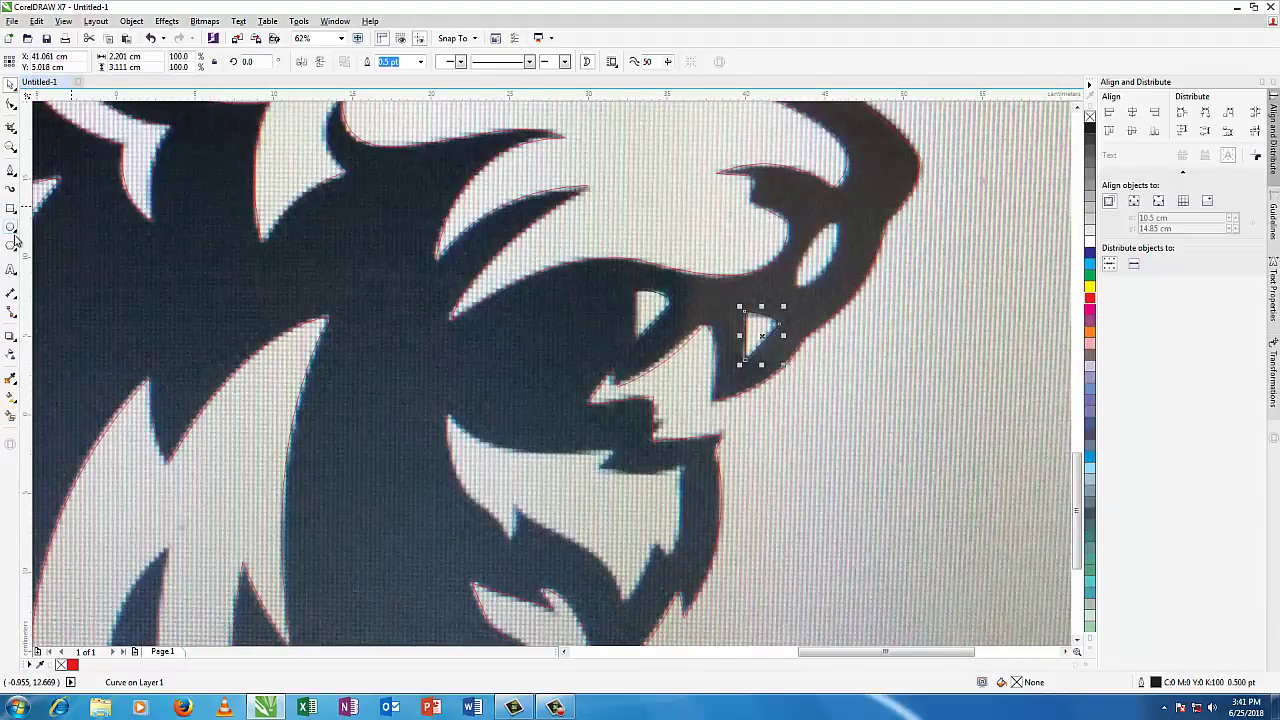
Step: Draw an ellipse about 1.65 cm wide and 4.36 cm high over the white oval between the nose and the mouth
click(13, 228)
drag(829, 229, 804, 303)
click(10, 84)
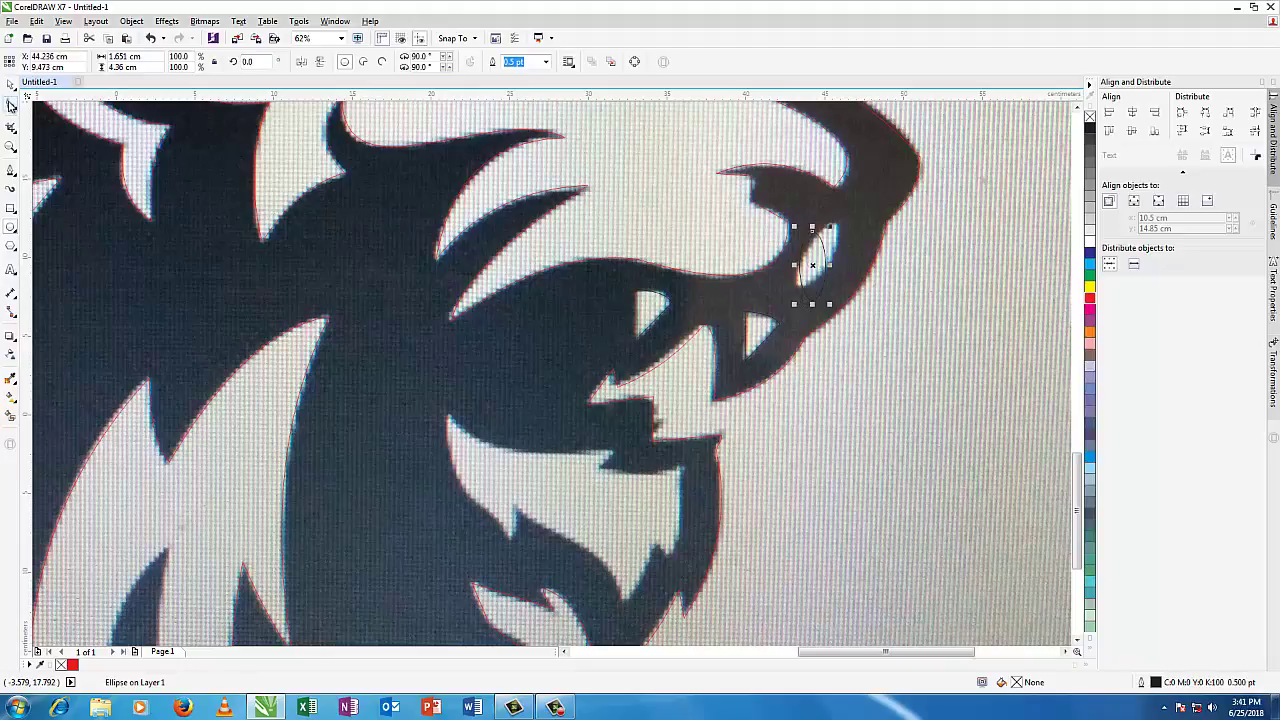
Step: Rotate the ellipse to about 333 degrees and shift it to fit the slanted white oval in the image
click(812, 265)
drag(831, 306, 810, 300)
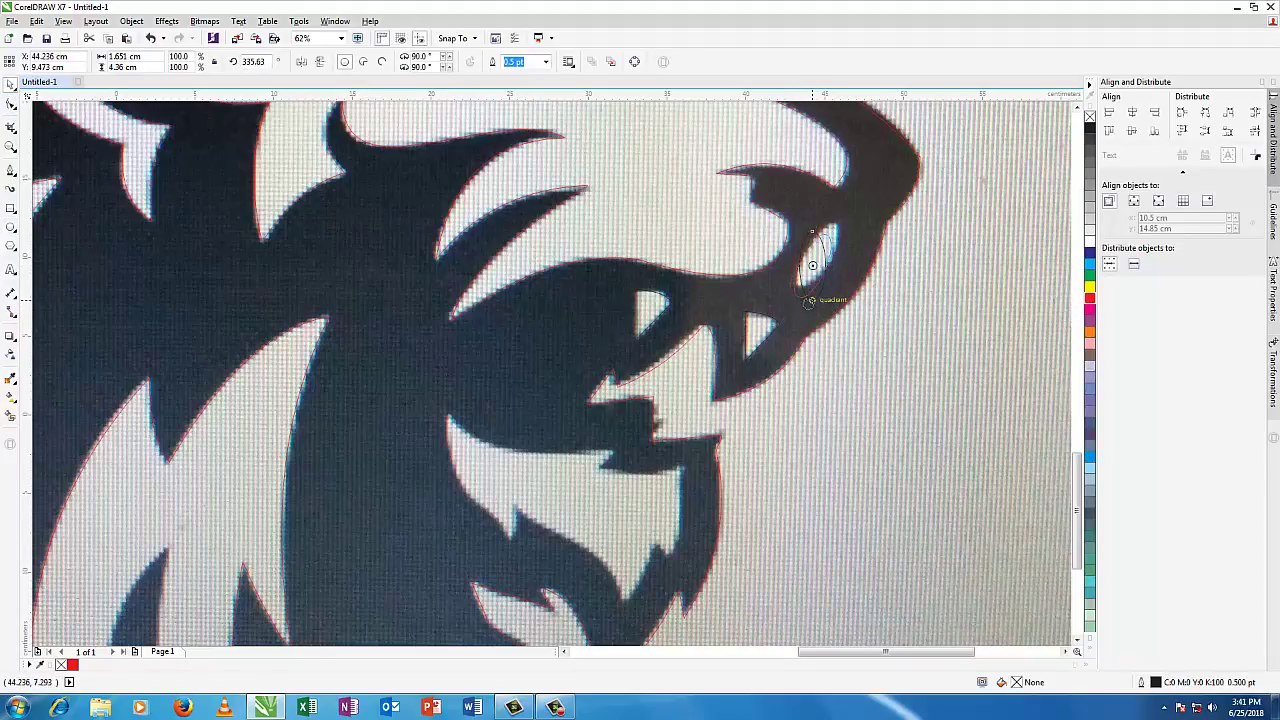
click(895, 302)
click(831, 262)
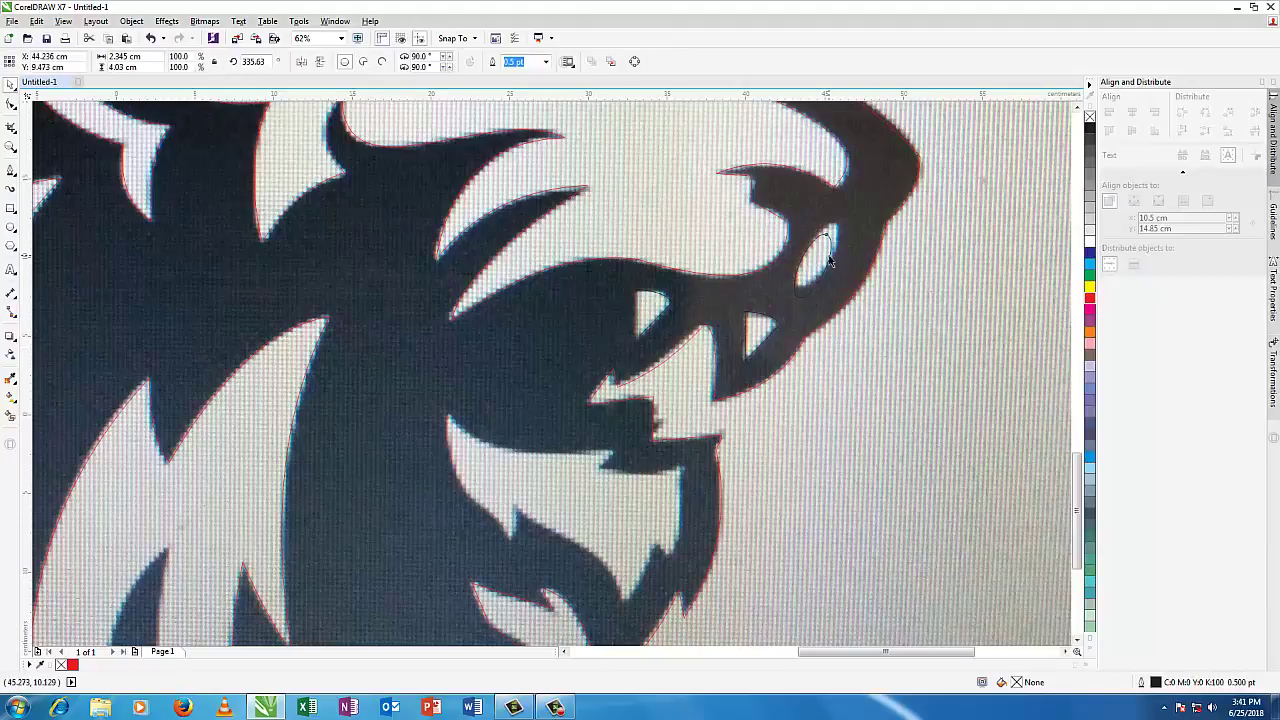
drag(832, 243, 830, 246)
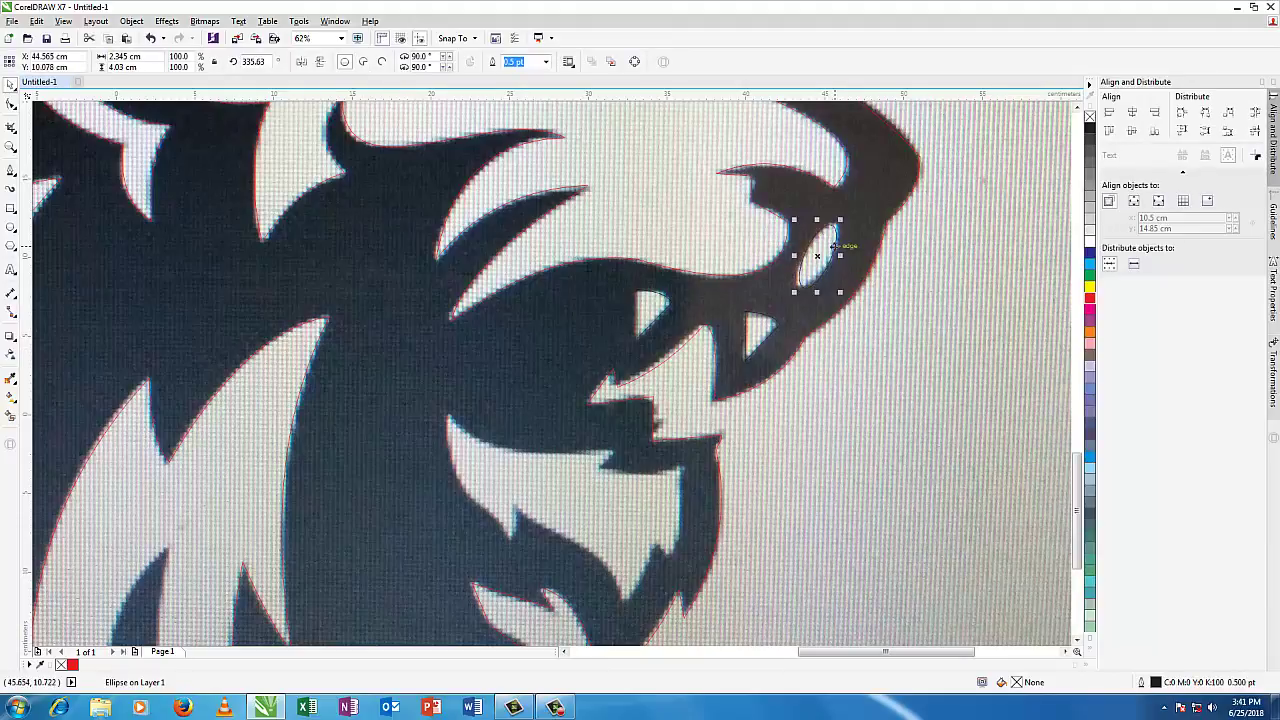
click(814, 266)
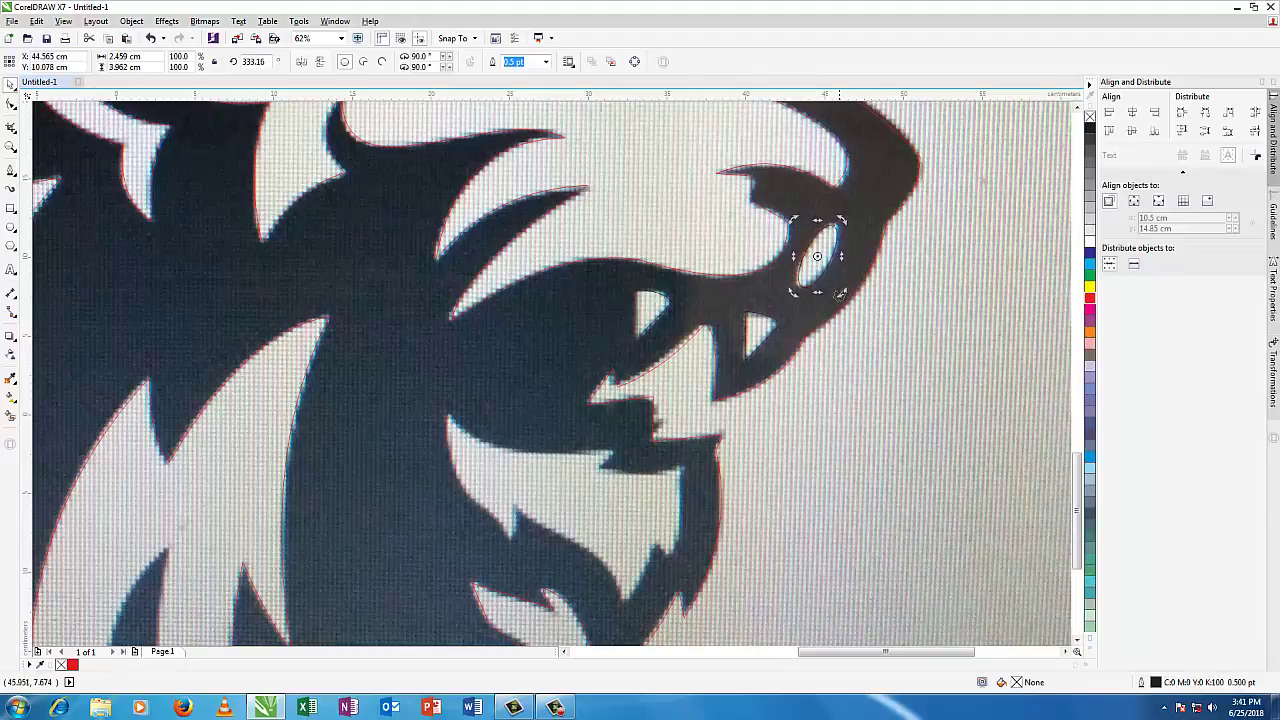
key(Escape)
Step: Draw a closed straight-edged outline around the large white chin patch with the Pen tool and colour its outline red
scroll(895, 293, down, 3)
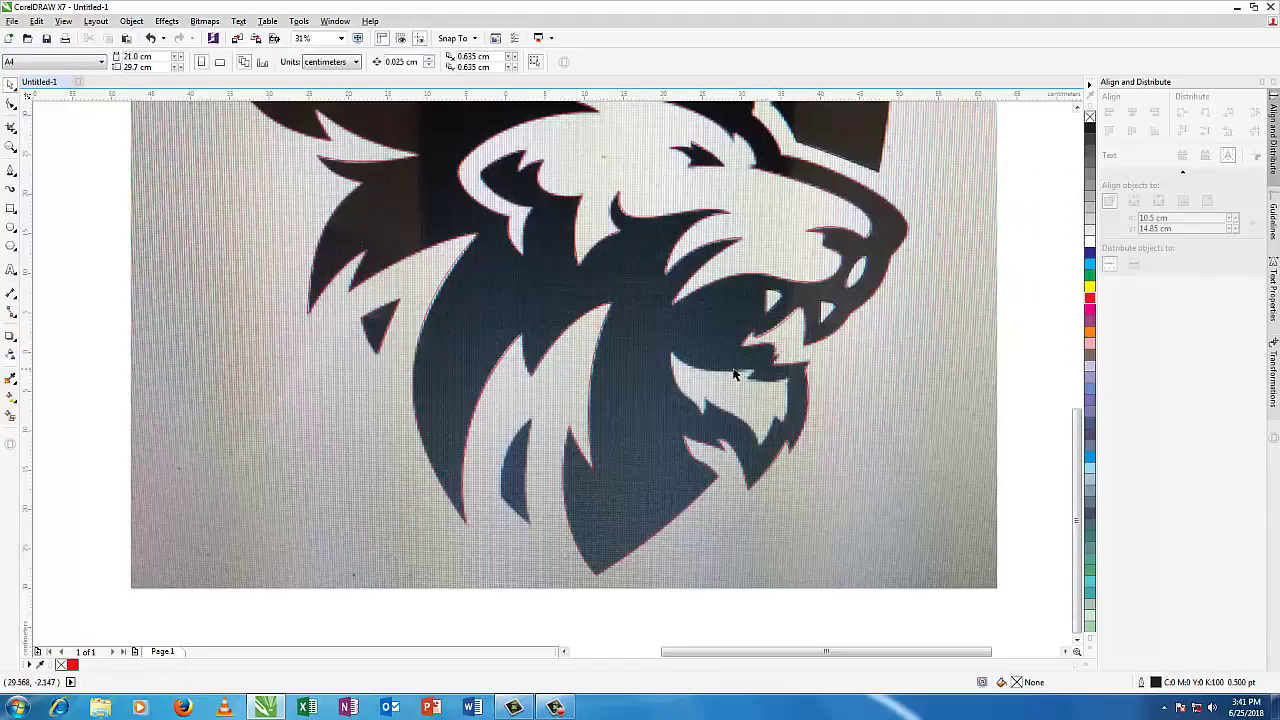
click(11, 170)
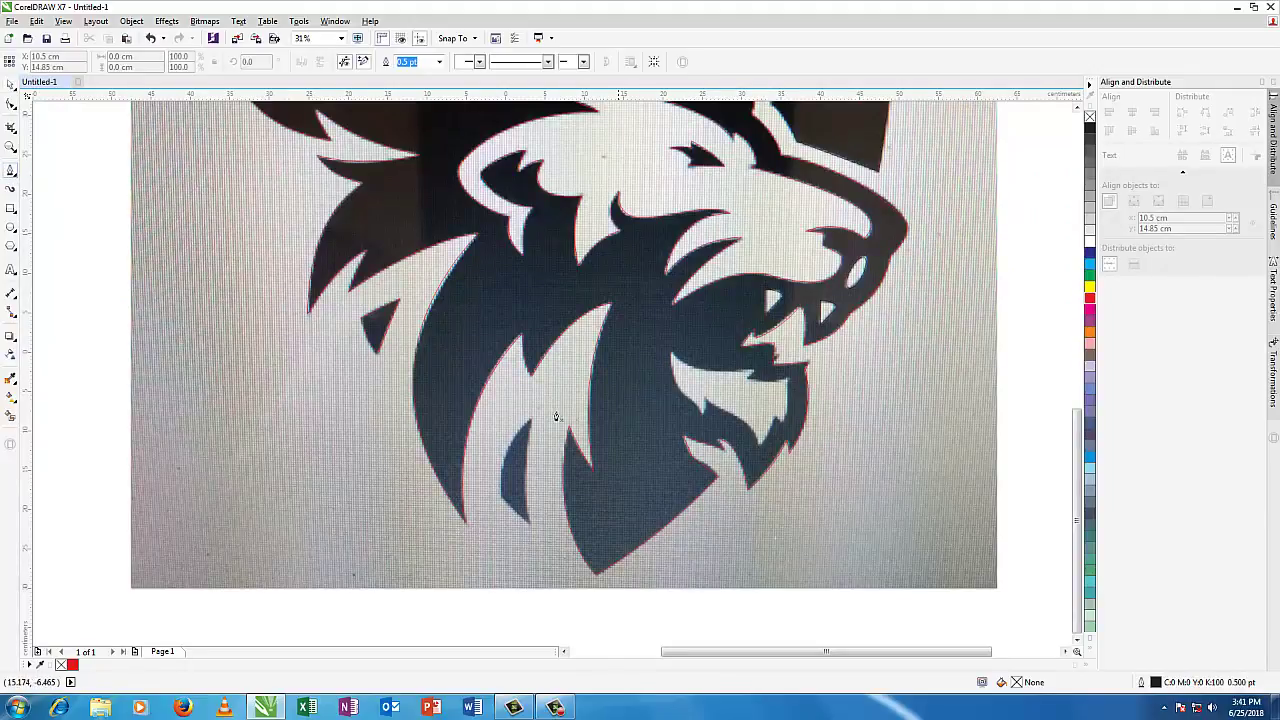
click(775, 422)
click(783, 432)
click(787, 411)
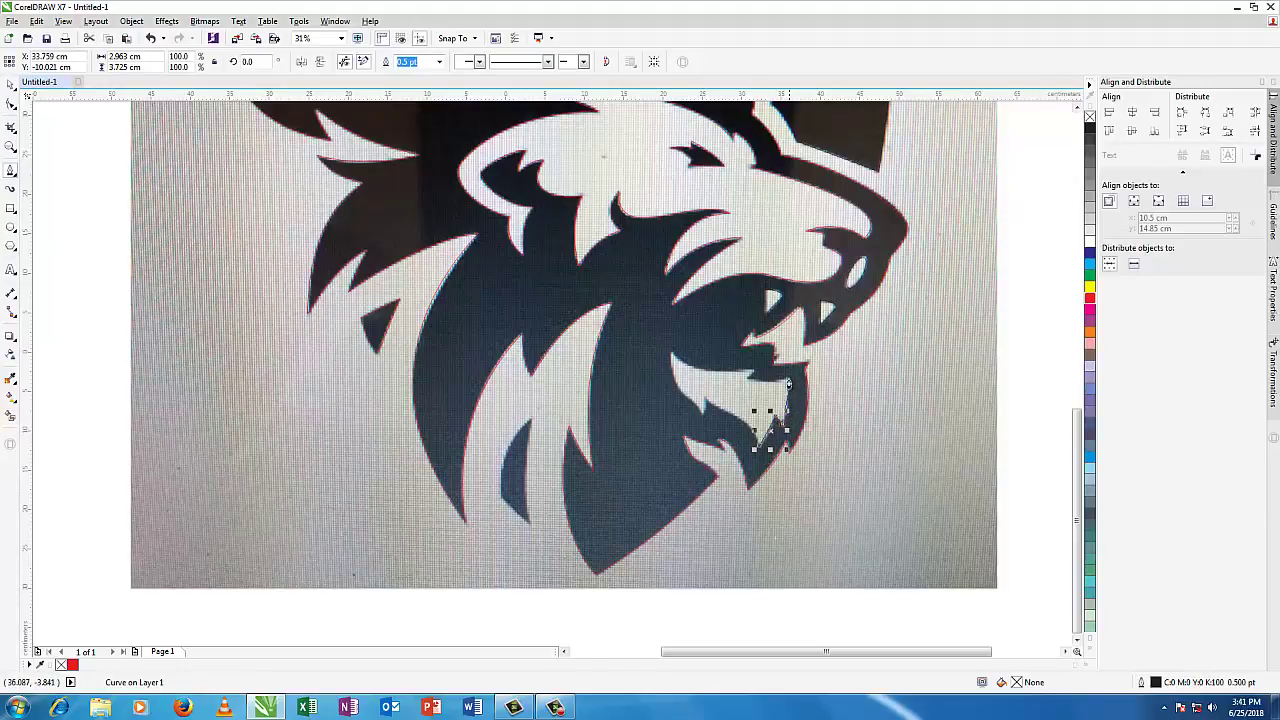
click(789, 383)
click(746, 368)
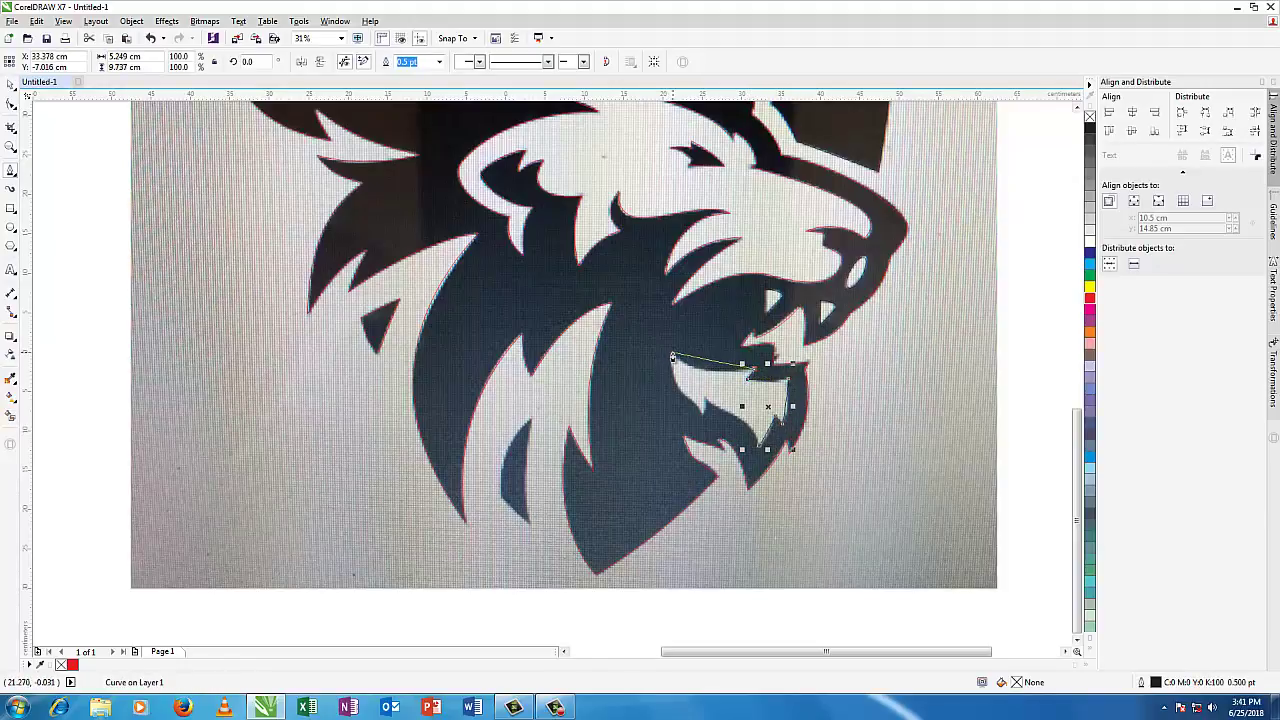
click(669, 351)
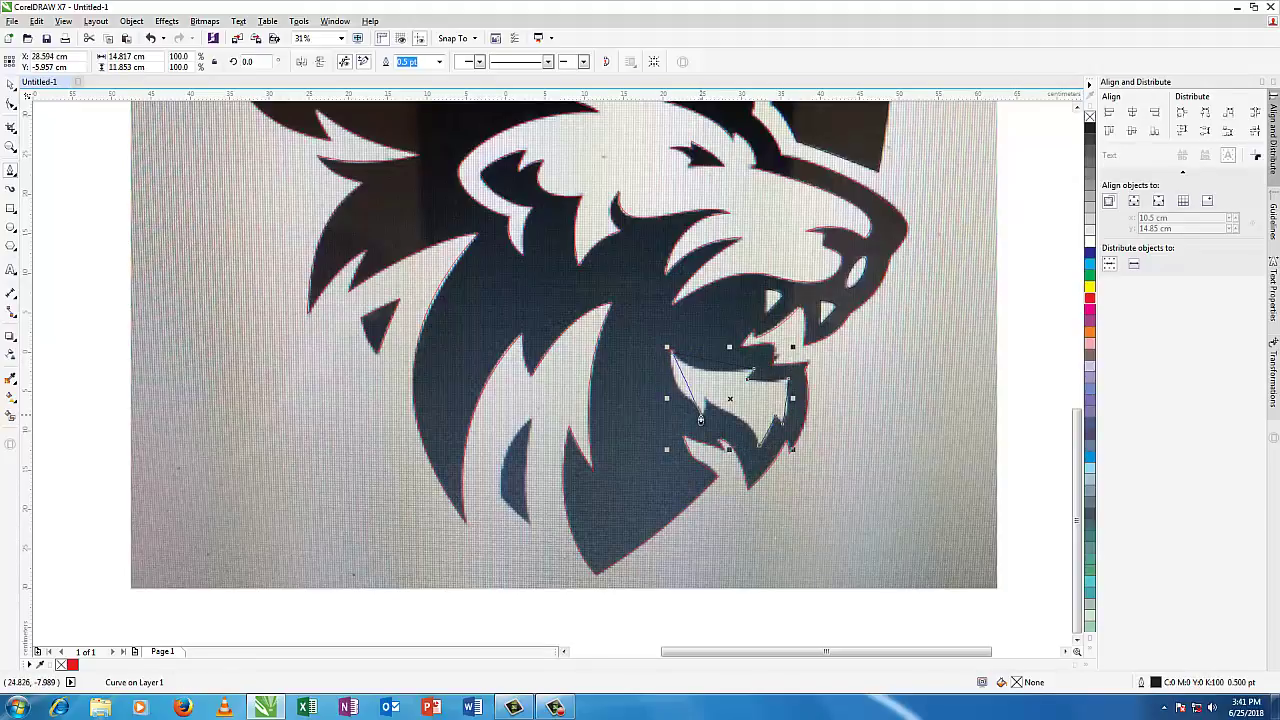
click(704, 400)
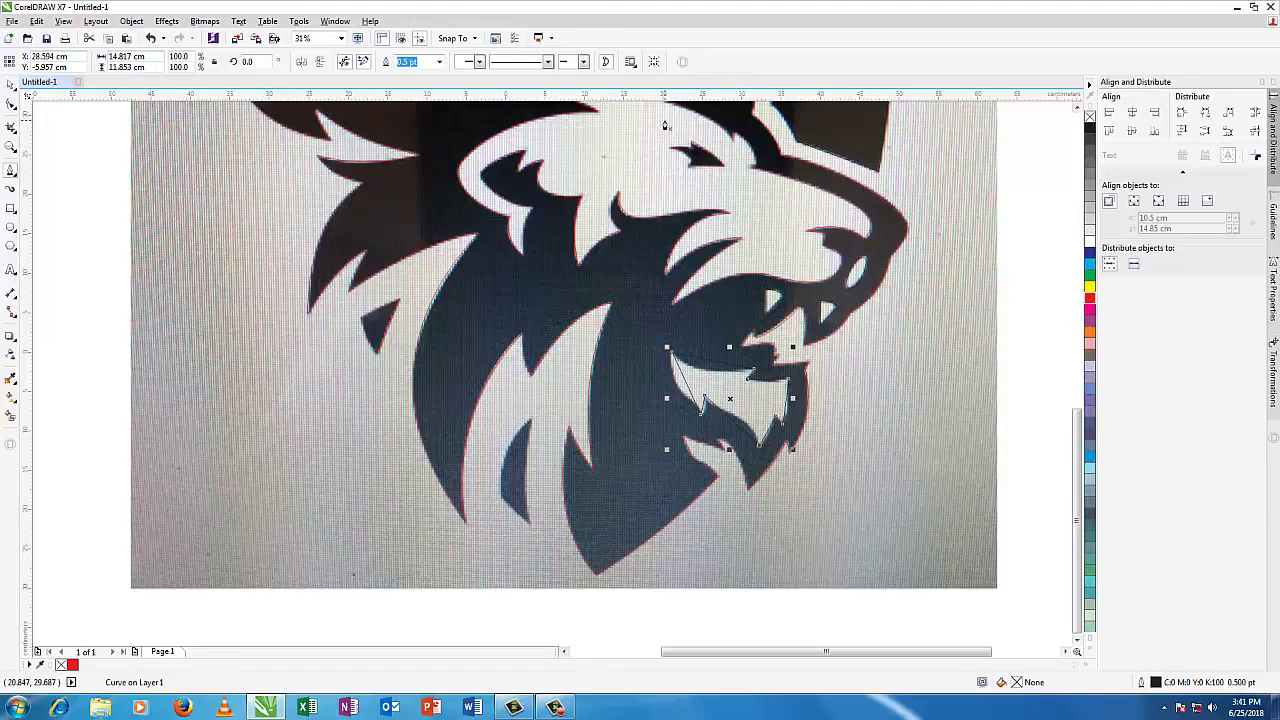
right_click(1090, 302)
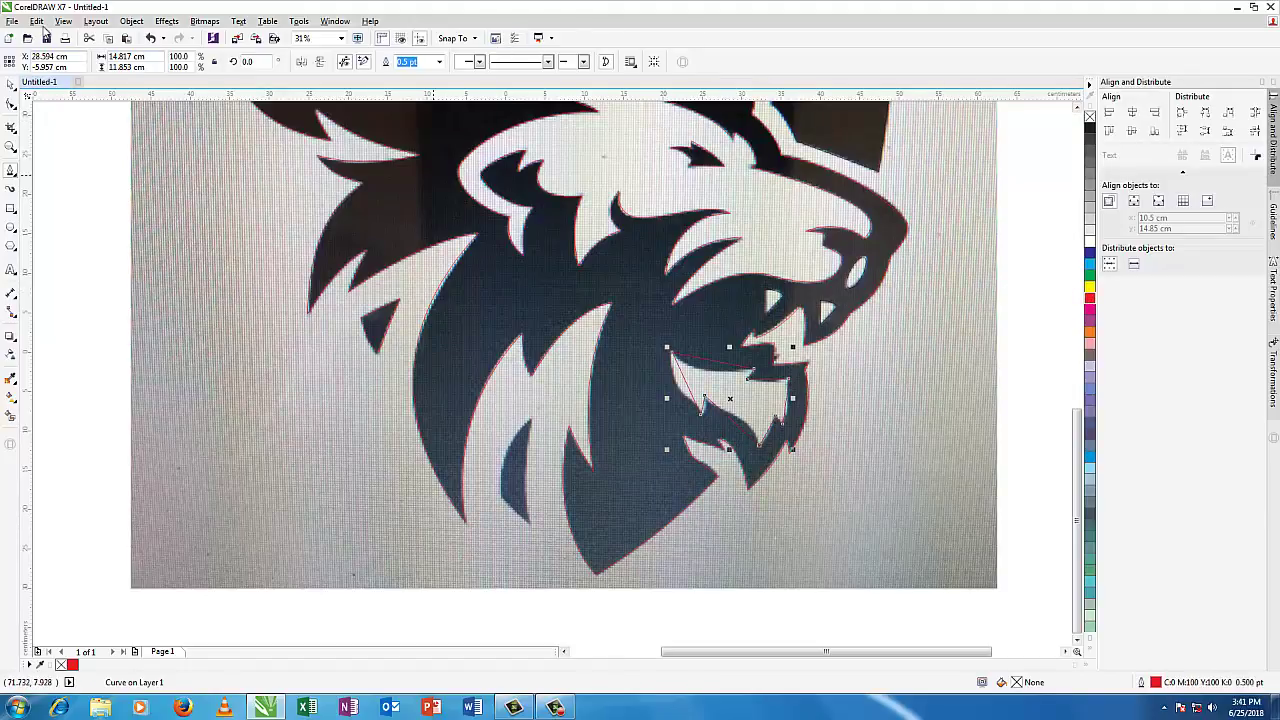
Step: Convert the chin patch's rear edge to a curve and bend it outward to follow the image
click(12, 103)
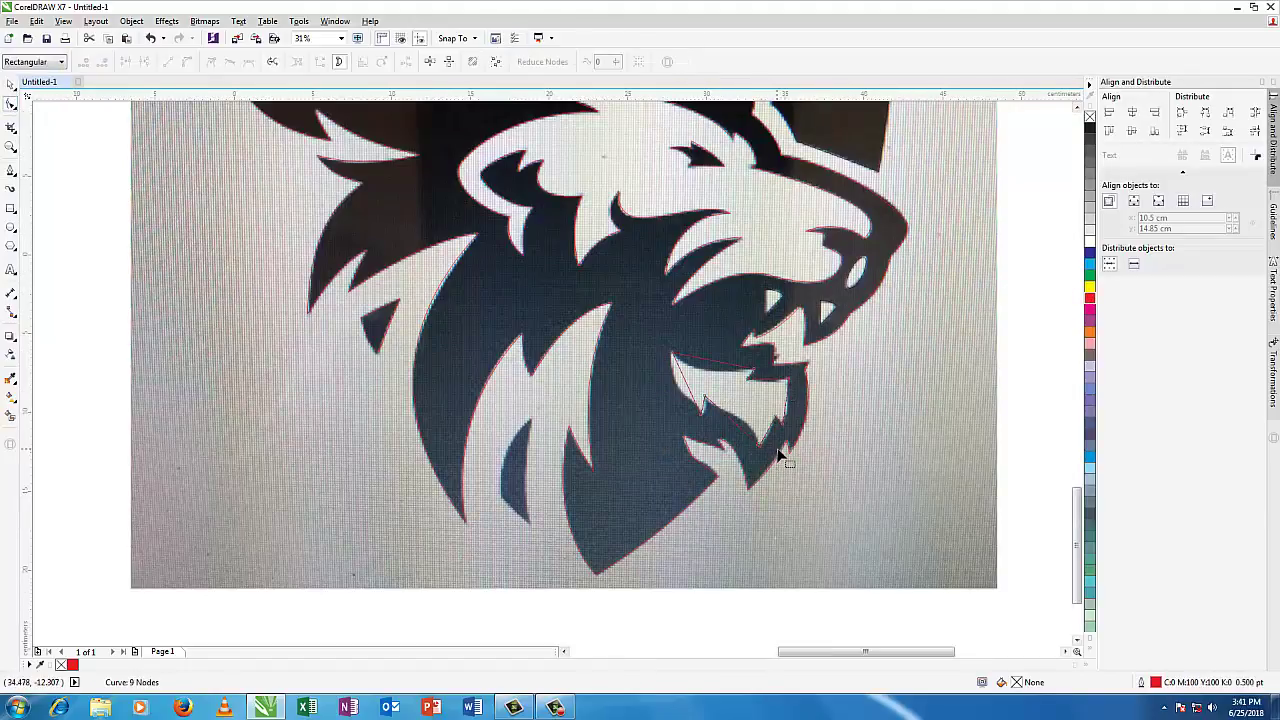
scroll(777, 451, up, 2)
scroll(566, 337, down, 1)
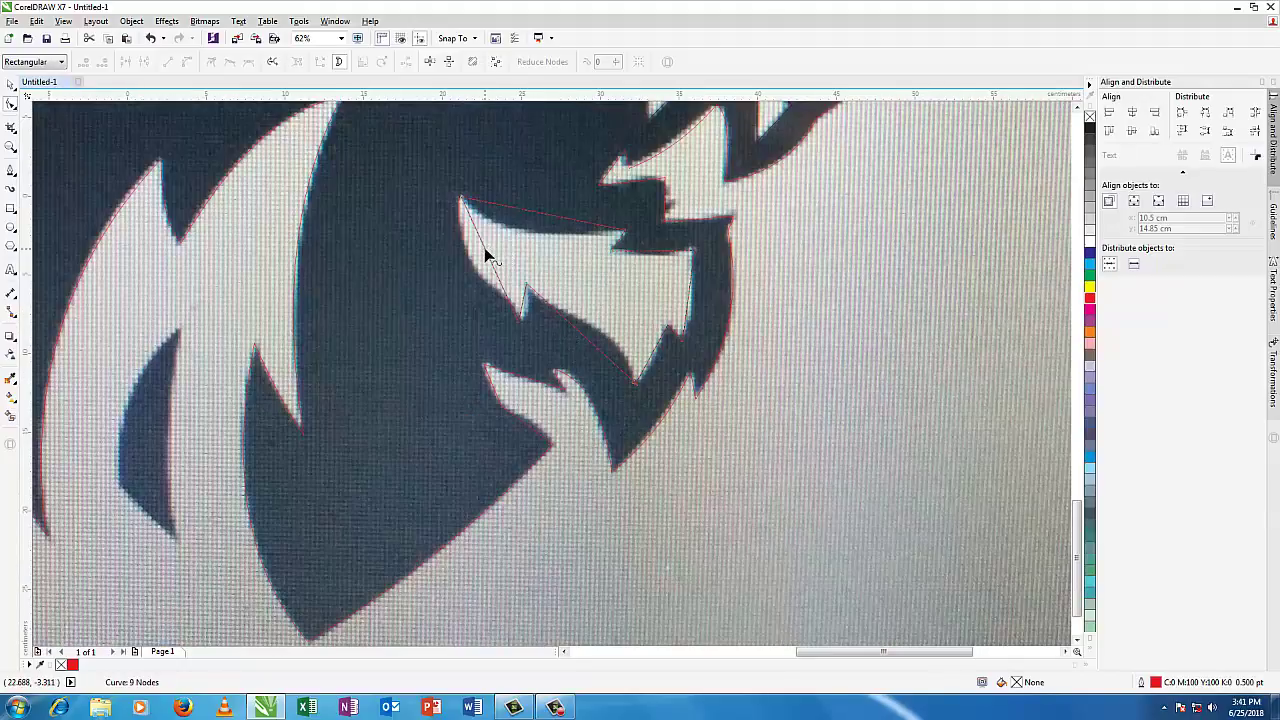
right_click(484, 250)
click(529, 304)
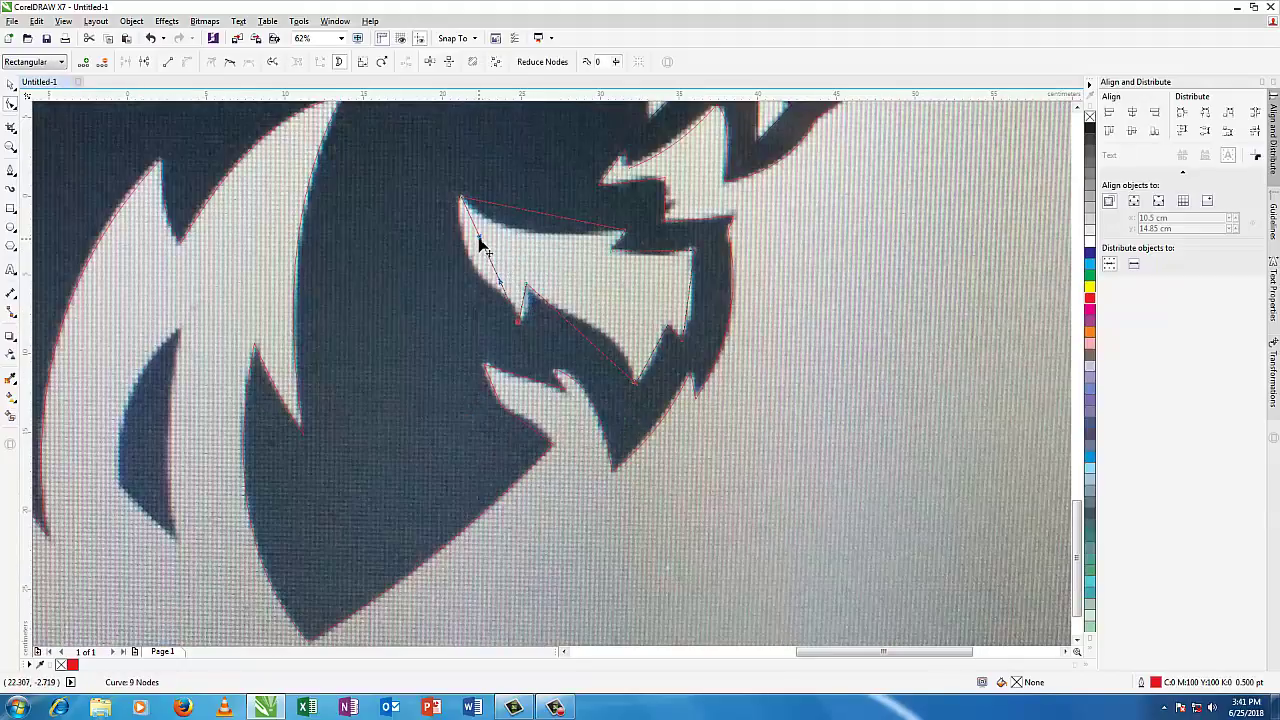
drag(480, 245, 452, 277)
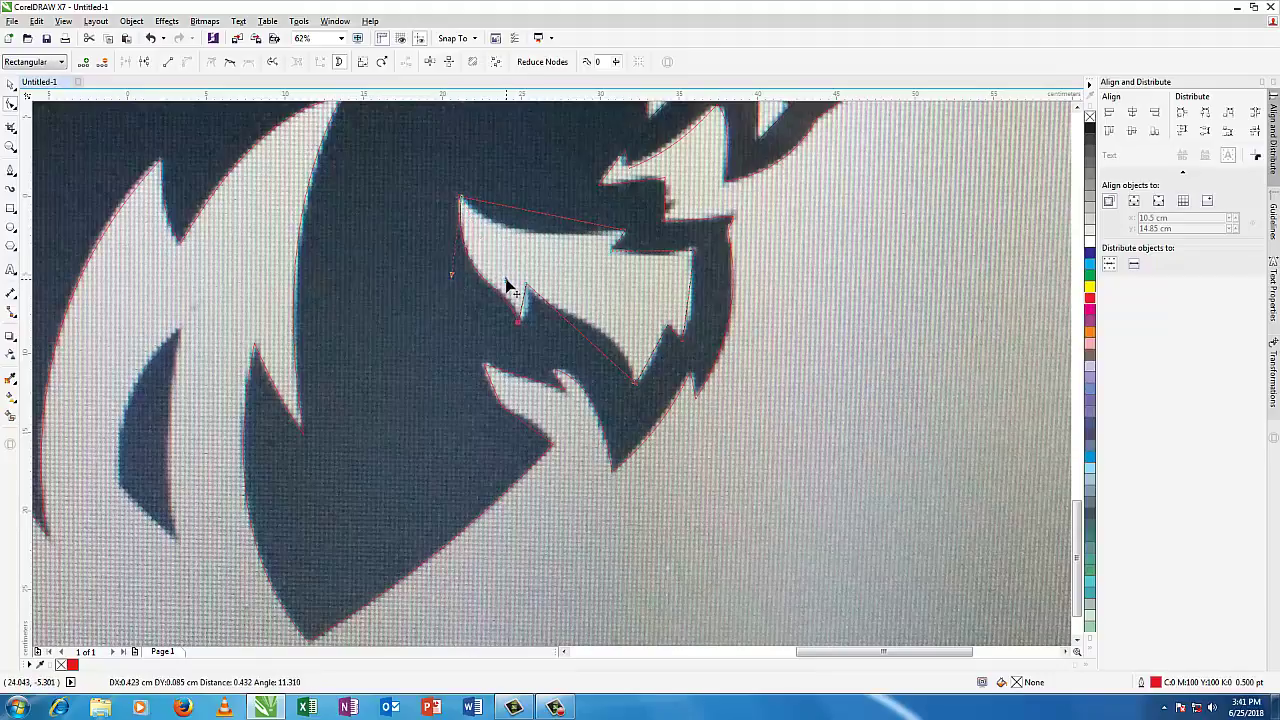
click(452, 279)
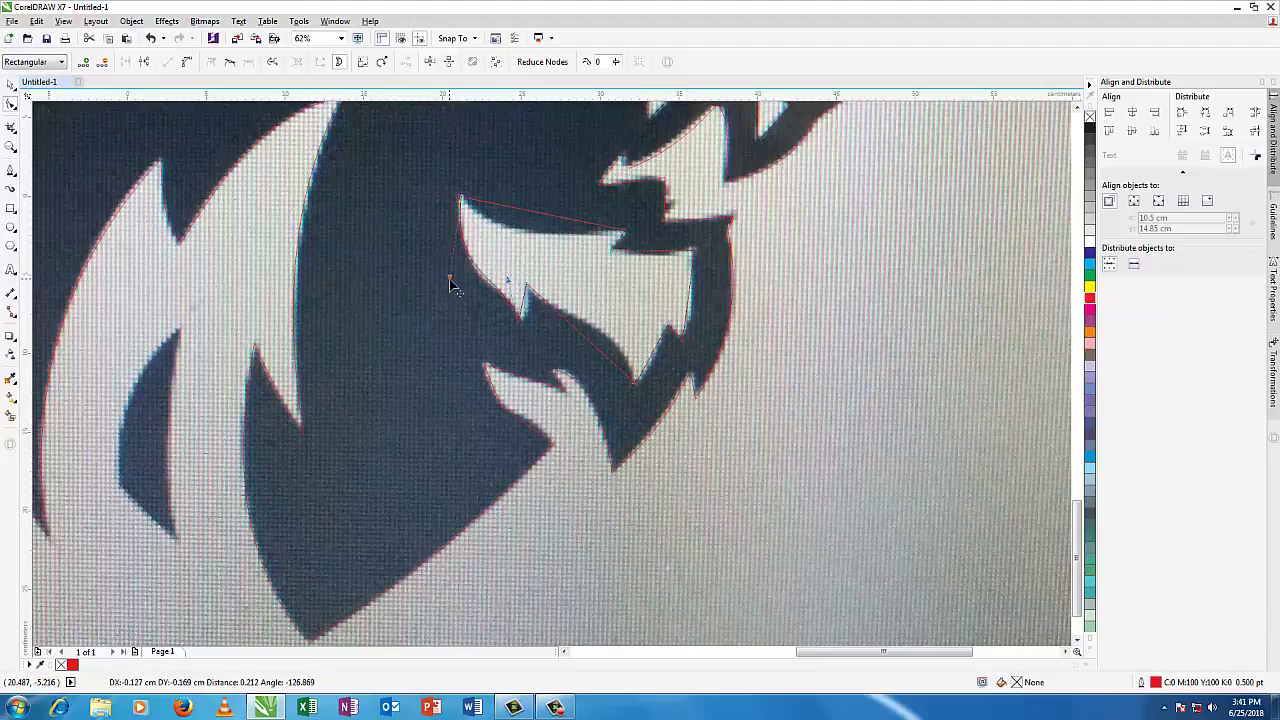
Step: Convert the chin patch's long lower edge to a curve and adjust its handles into an S-shape matching the image
right_click(584, 340)
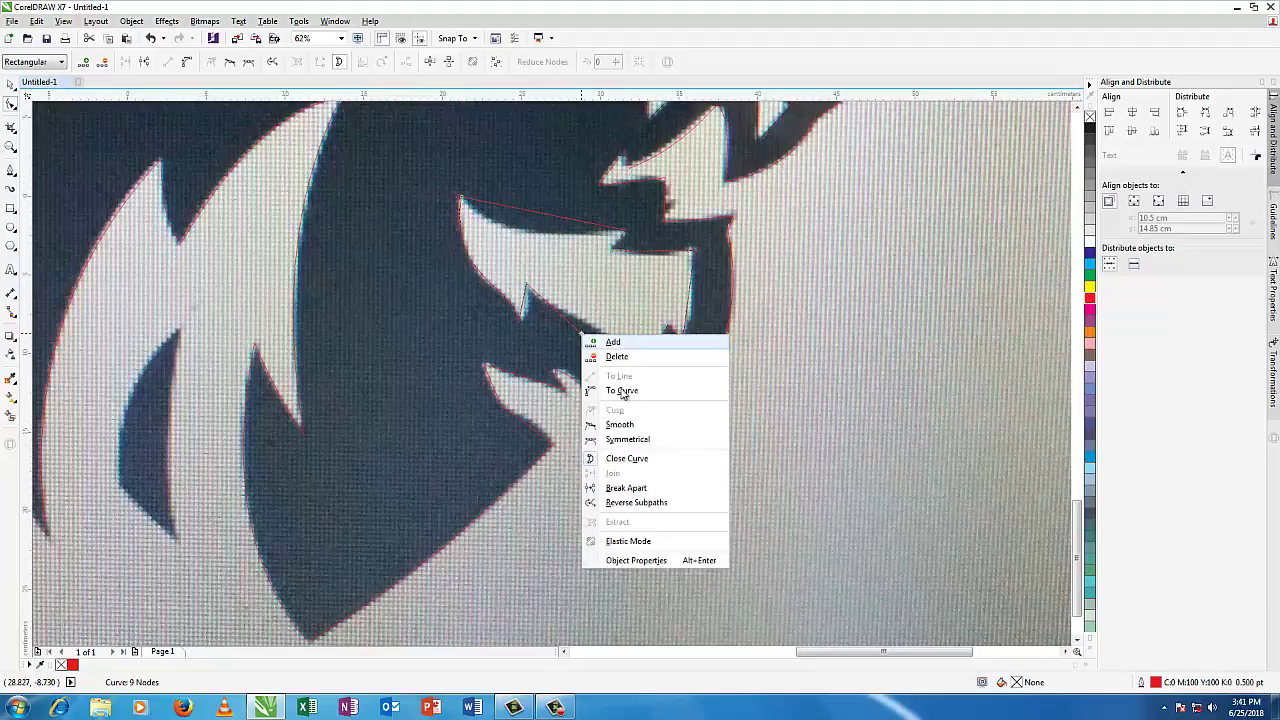
click(622, 392)
drag(592, 349, 600, 320)
click(528, 290)
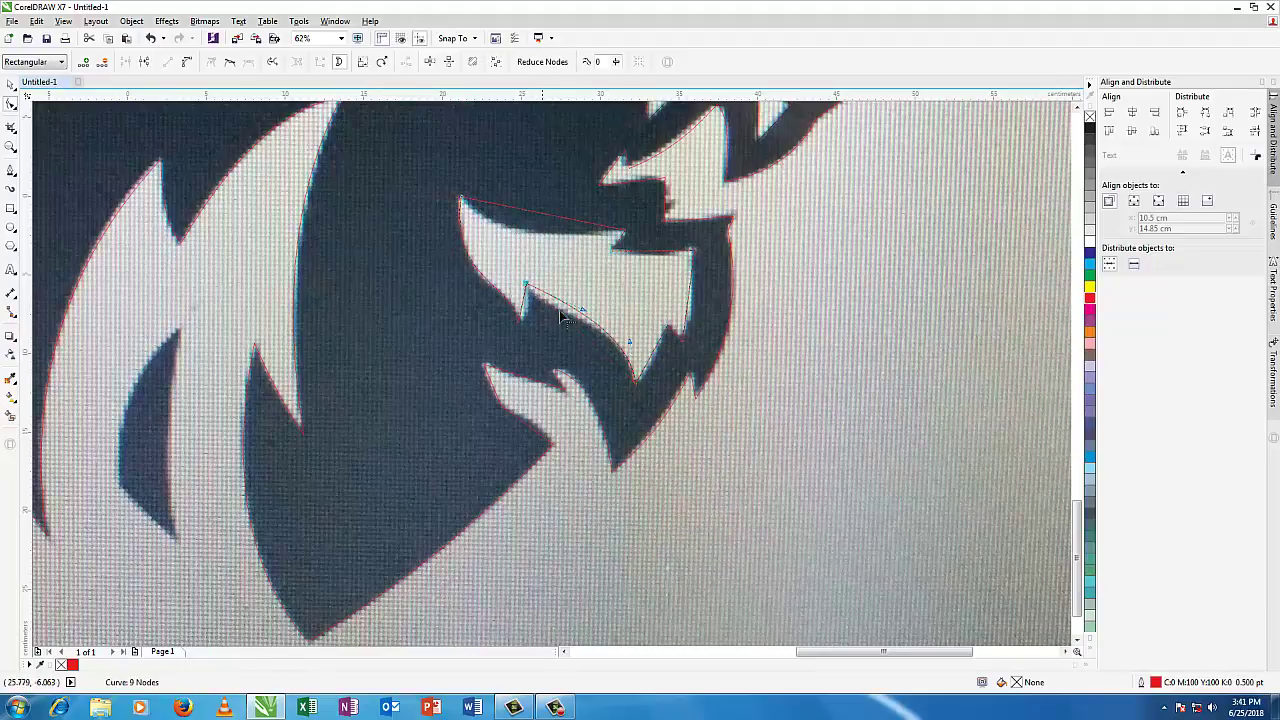
click(571, 320)
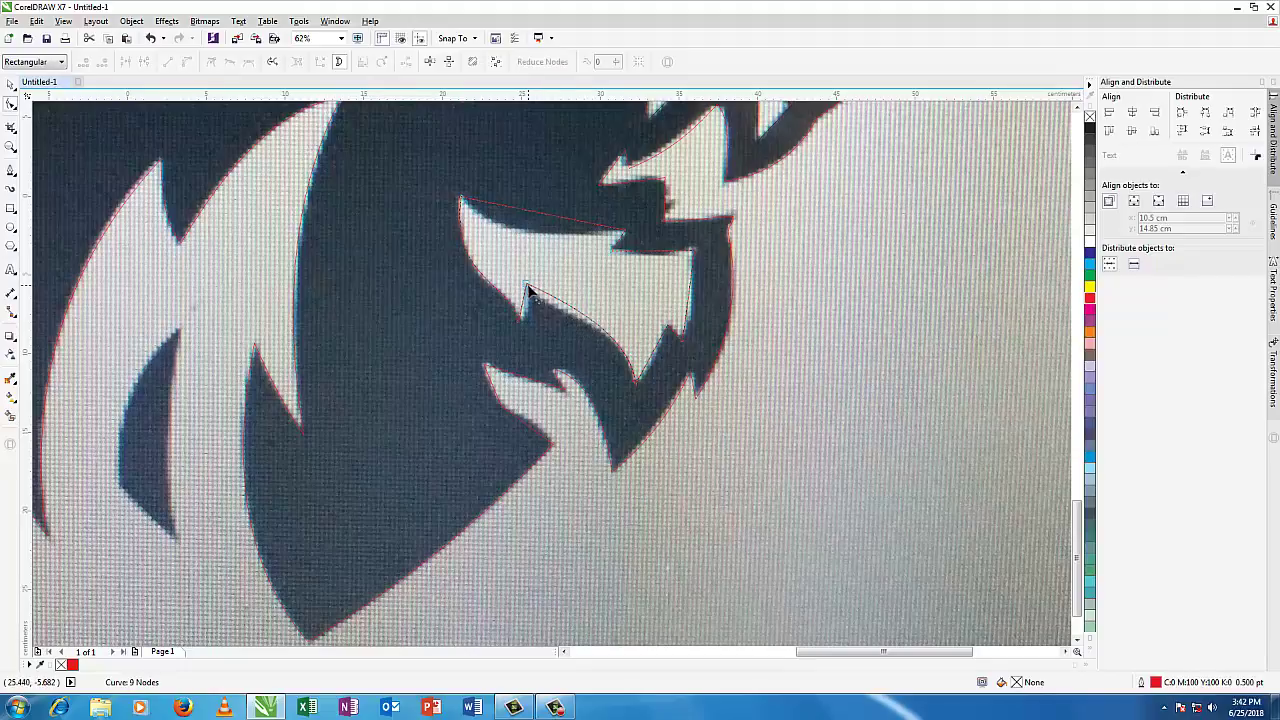
drag(588, 316, 552, 330)
drag(630, 347, 634, 332)
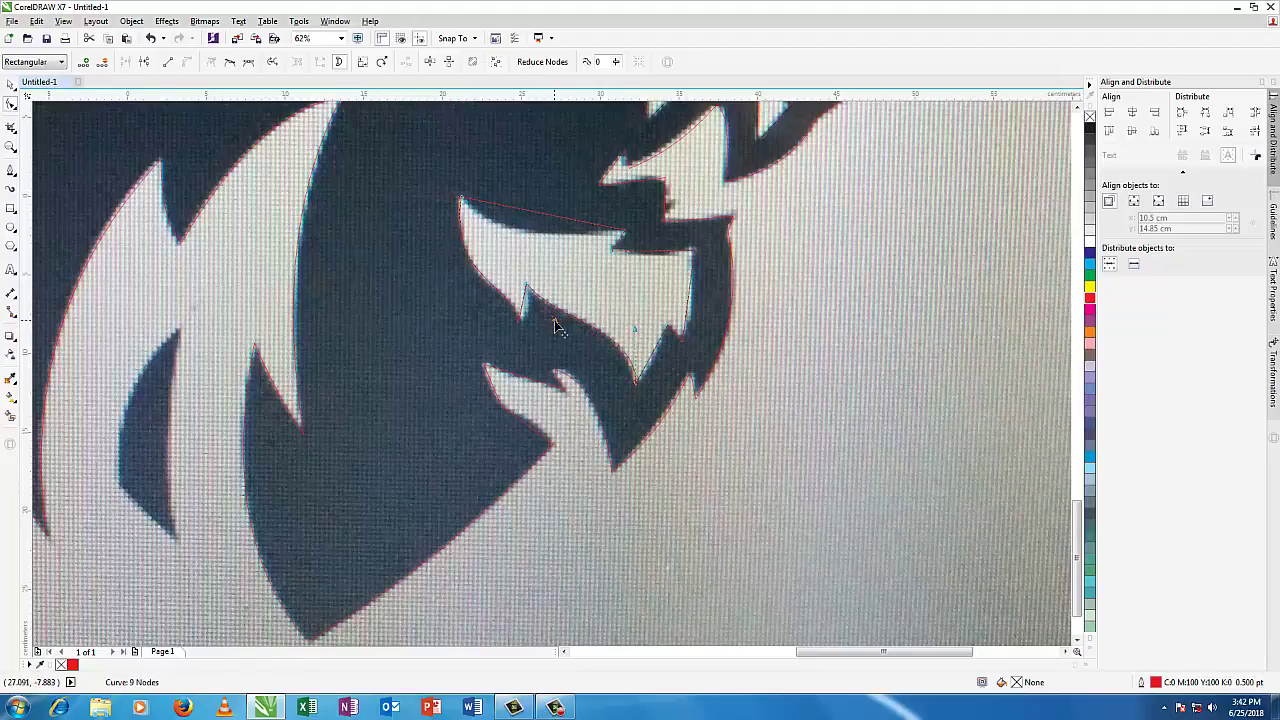
drag(557, 327, 557, 323)
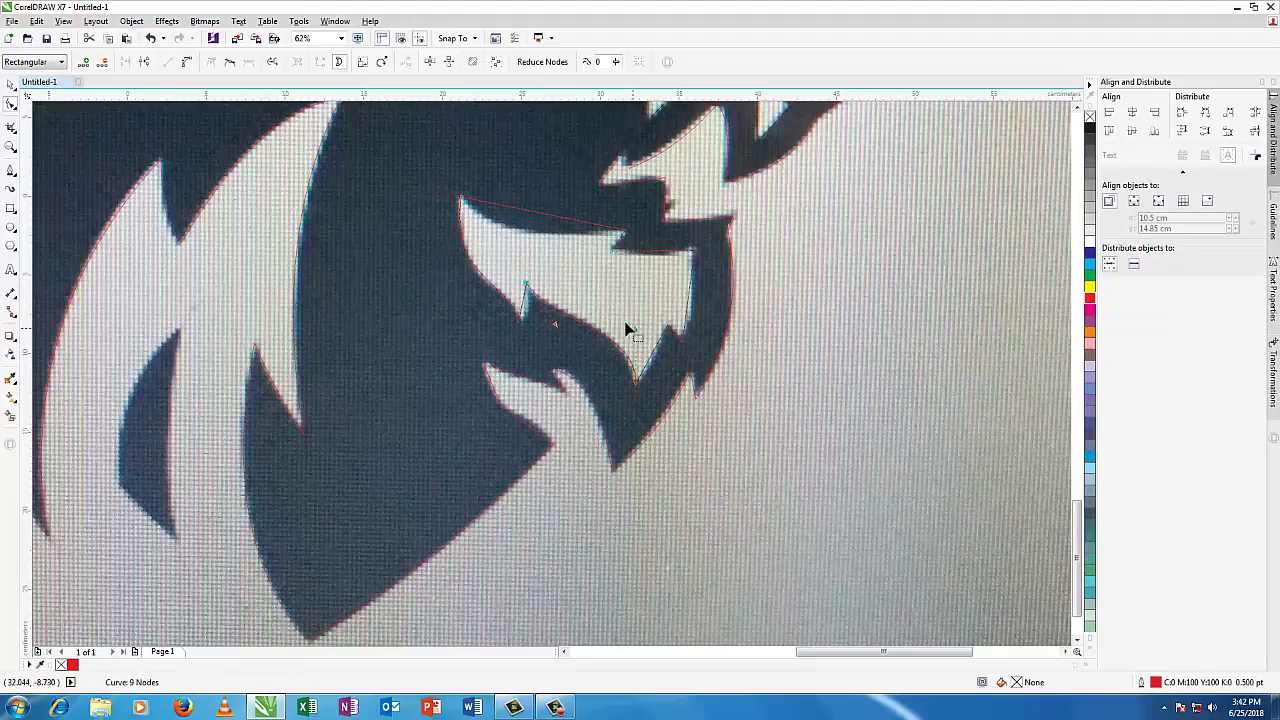
Step: Convert the chin patch's front edge and short upper front edge to curves and bend them slightly to the image
click(689, 302)
right_click(689, 302)
click(731, 360)
mouse_move(688, 320)
mouse_down()
mouse_move(693, 306)
mouse_move(694, 318)
mouse_up()
right_click(657, 257)
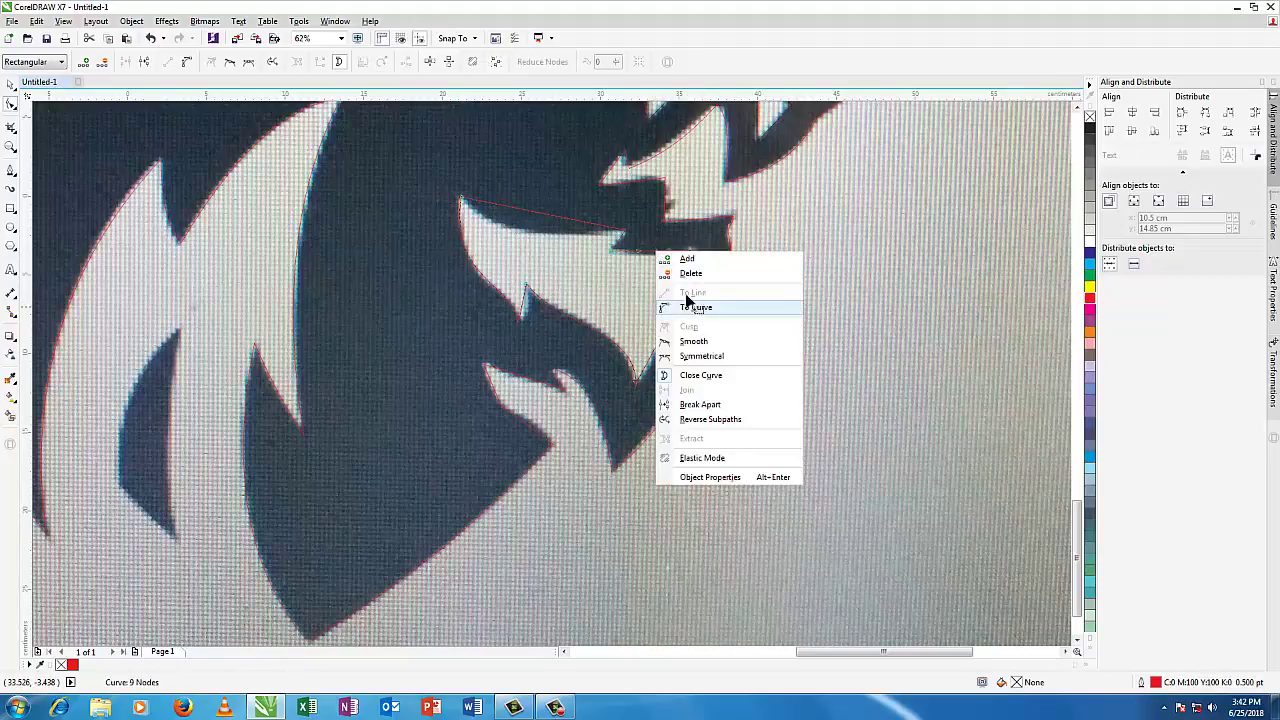
click(683, 300)
drag(663, 251, 665, 259)
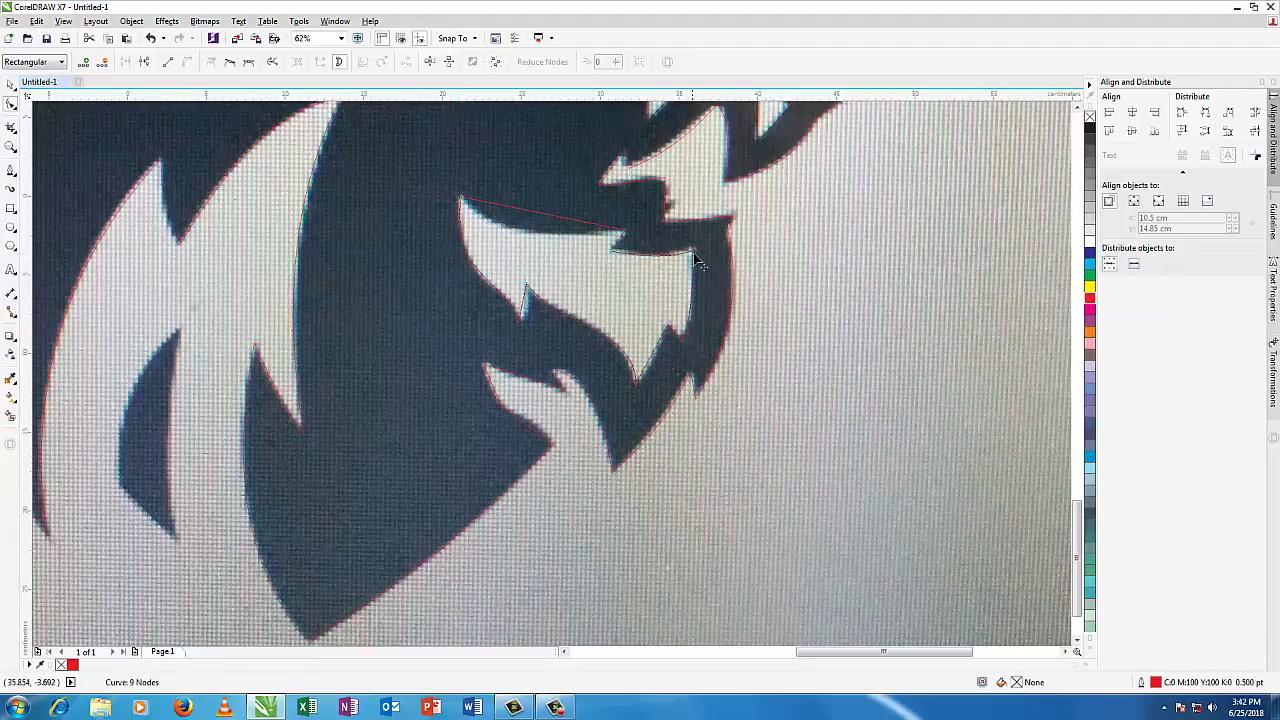
Step: Convert the chin patch's long upper edge to a curve and bend it down to the image
right_click(540, 219)
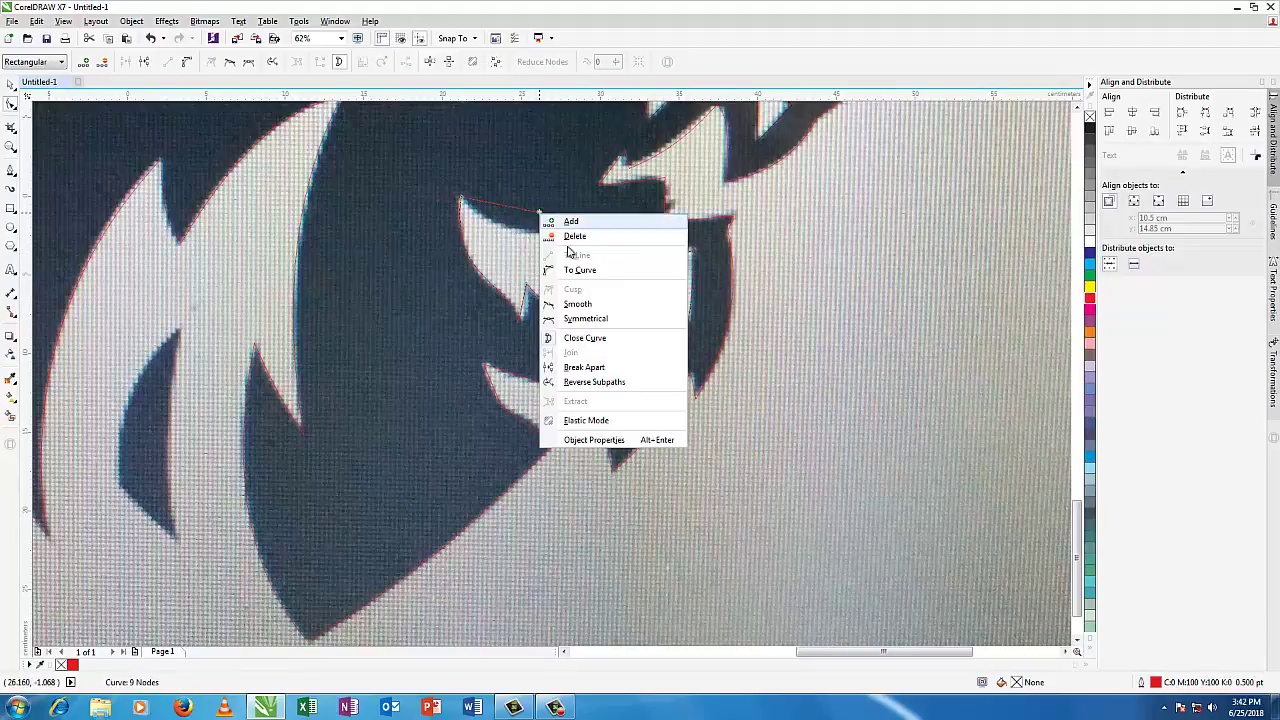
click(570, 271)
drag(557, 220, 533, 240)
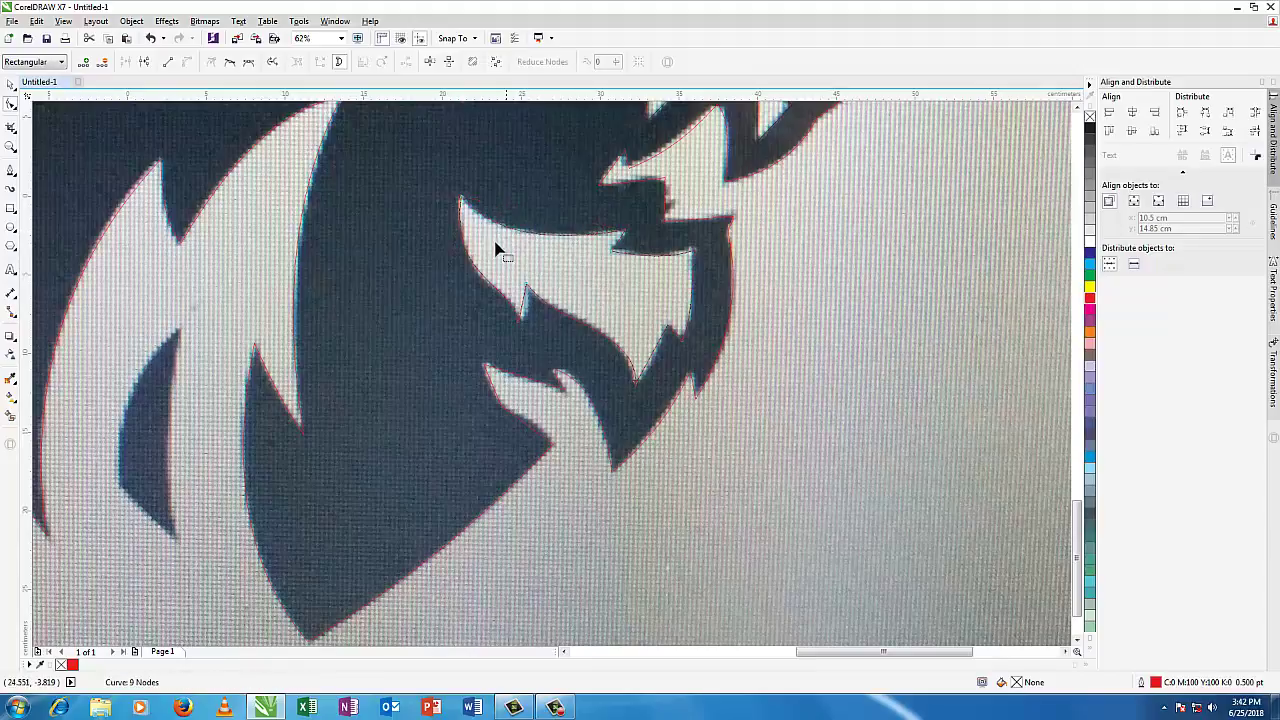
scroll(671, 294, down, 1)
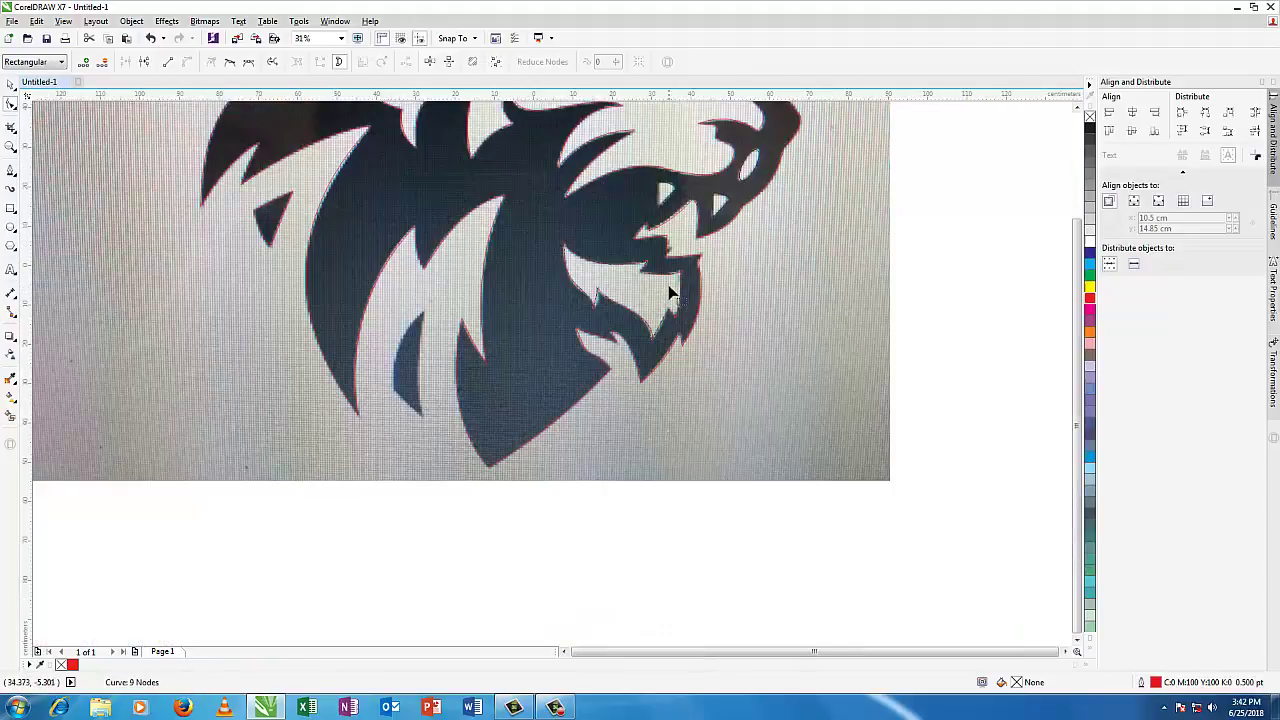
scroll(671, 294, down, 1)
scroll(1075, 370, up, 3)
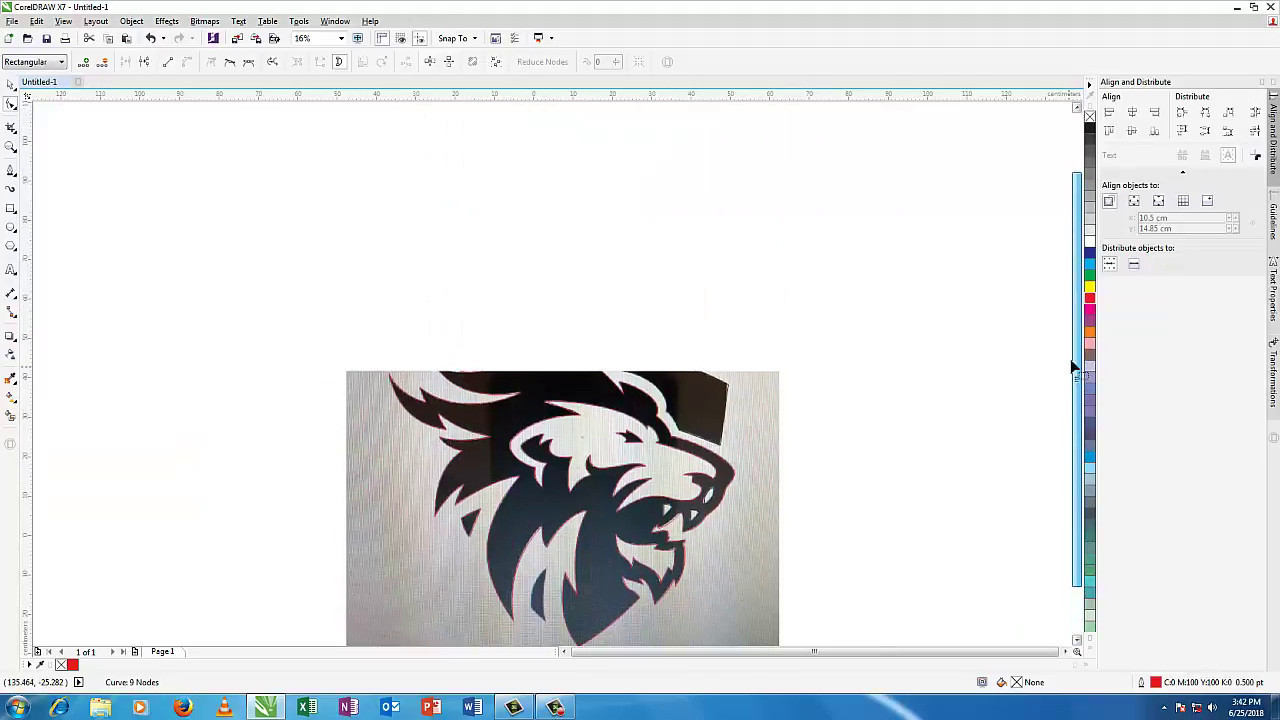
scroll(1073, 368, down, 3)
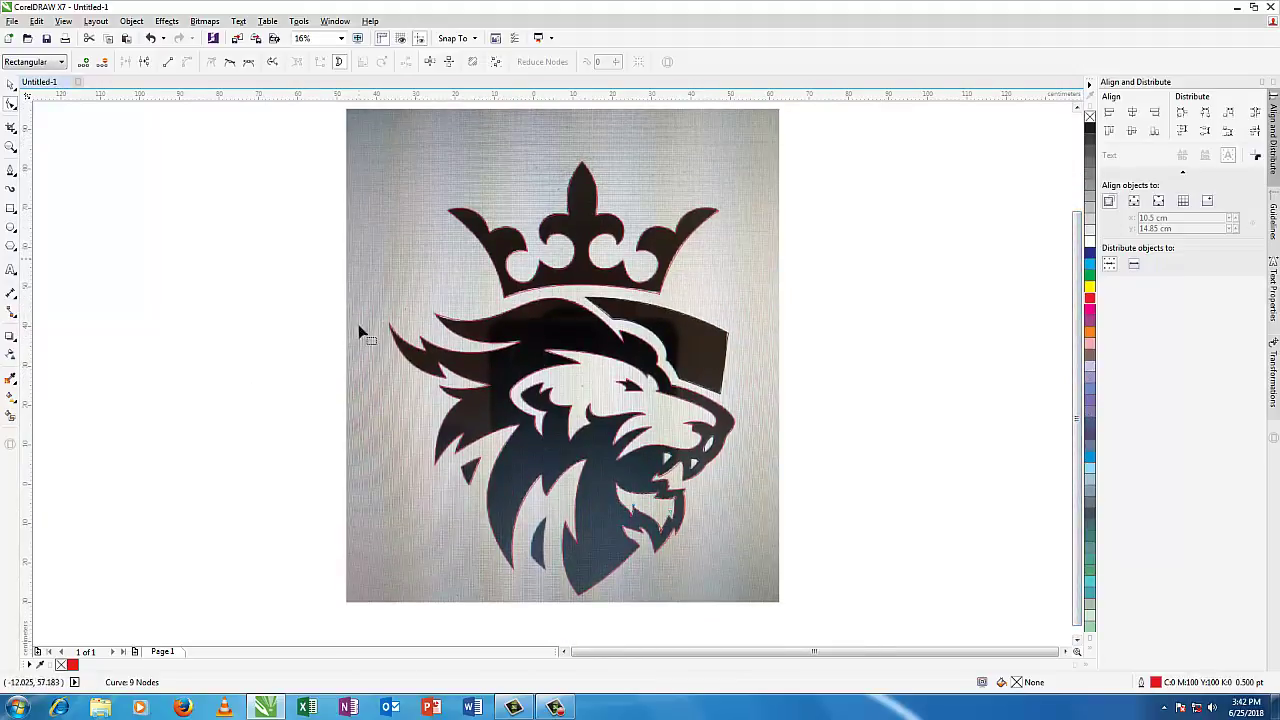
Step: Adjust the curve handle at the tip of the upper mane lock so its upper edge follows the image
scroll(445, 350, up, 2)
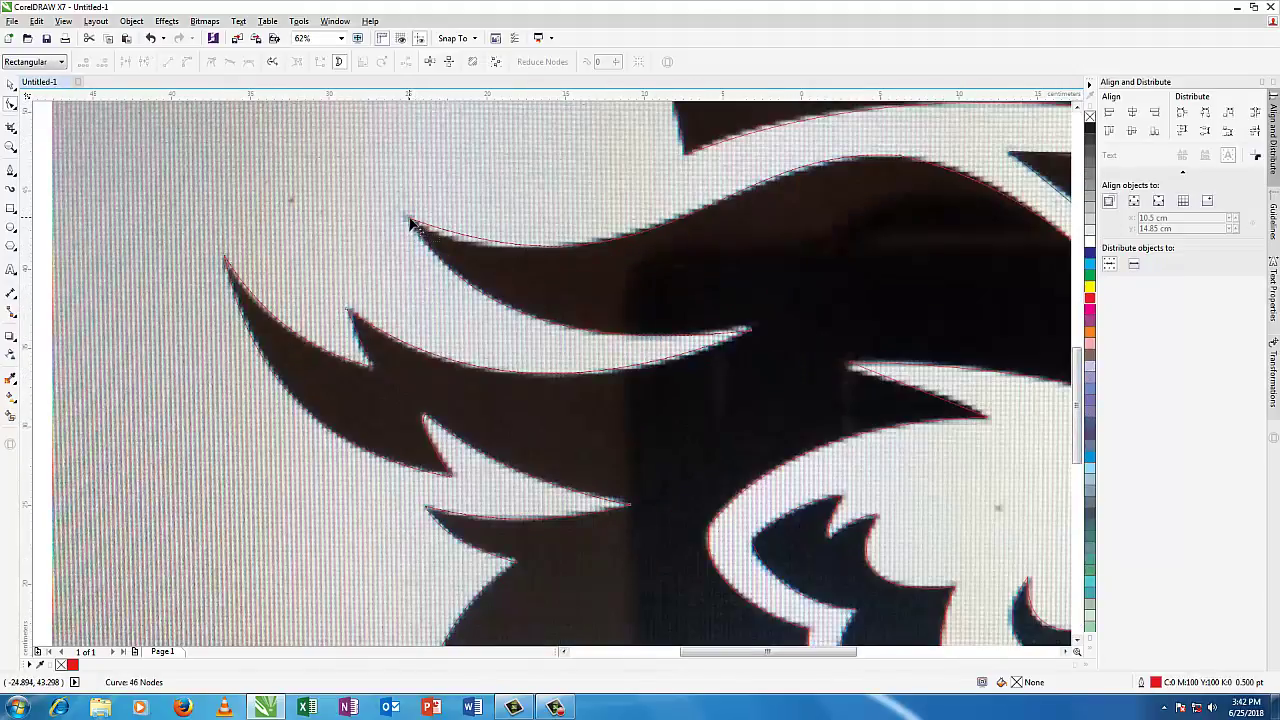
click(409, 221)
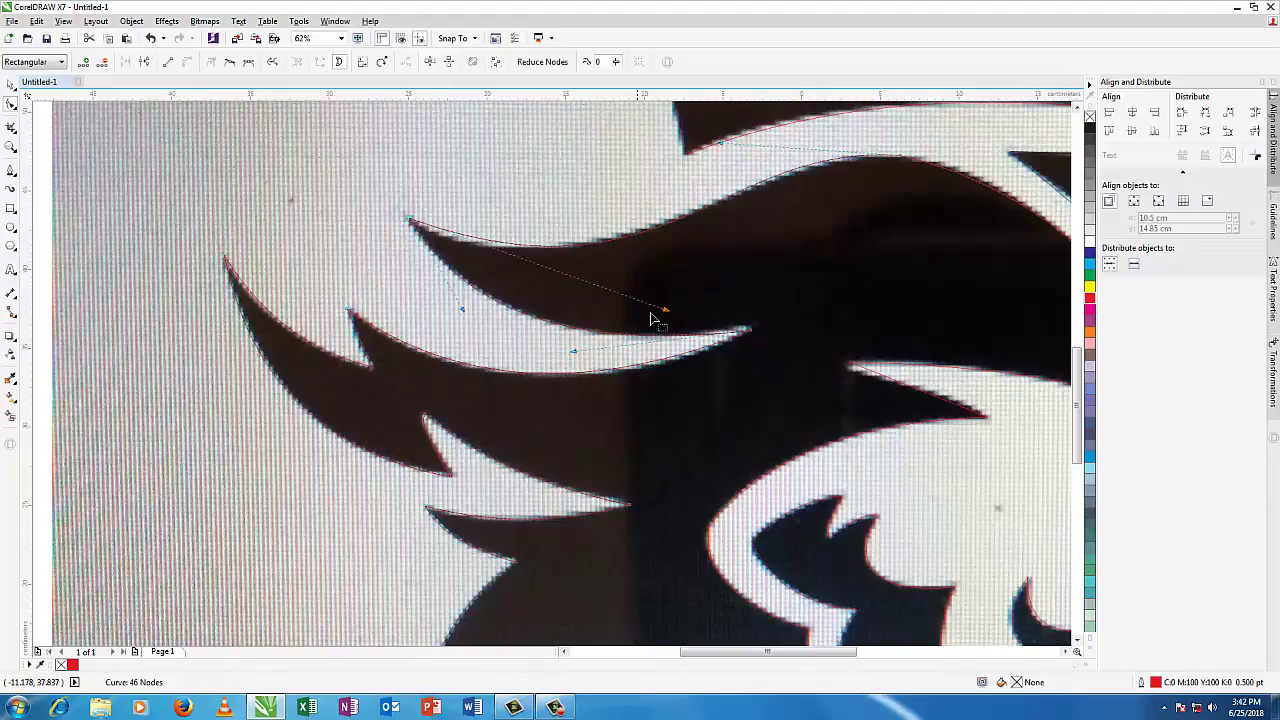
drag(664, 312, 631, 314)
scroll(629, 309, down, 5)
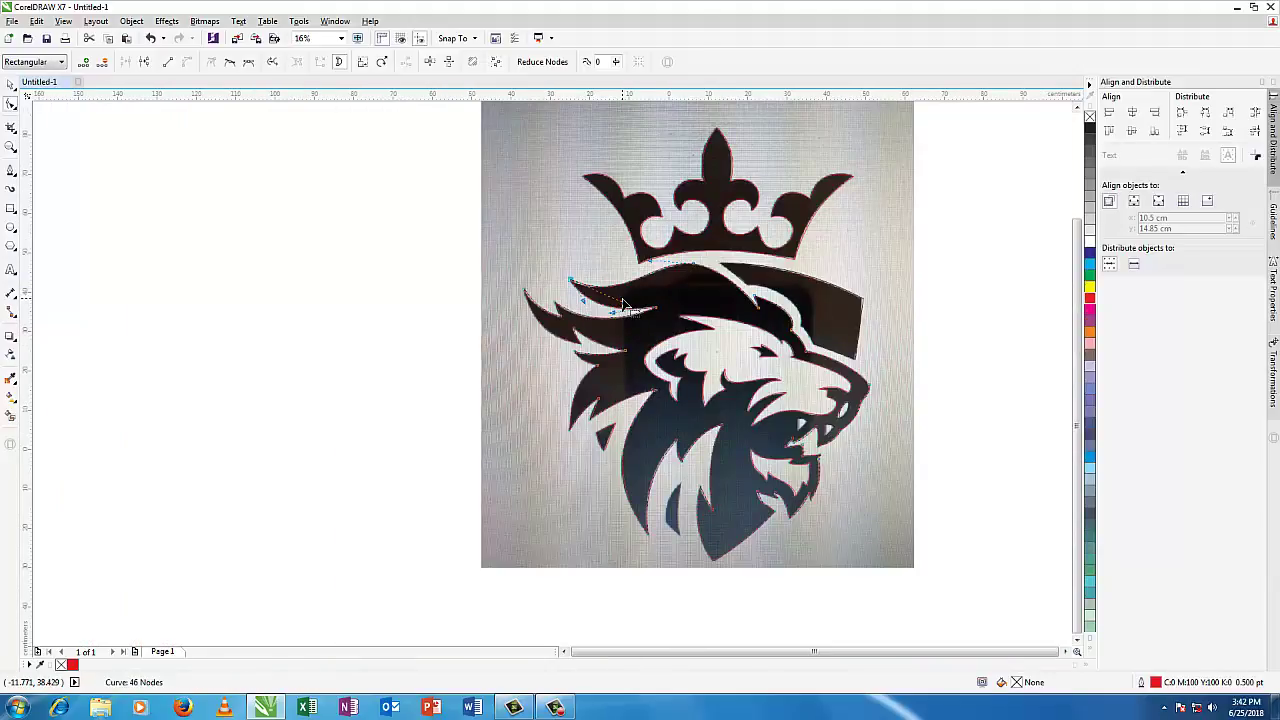
Step: Select all the traced outlines and move them off the image into the empty area beside it
click(10, 88)
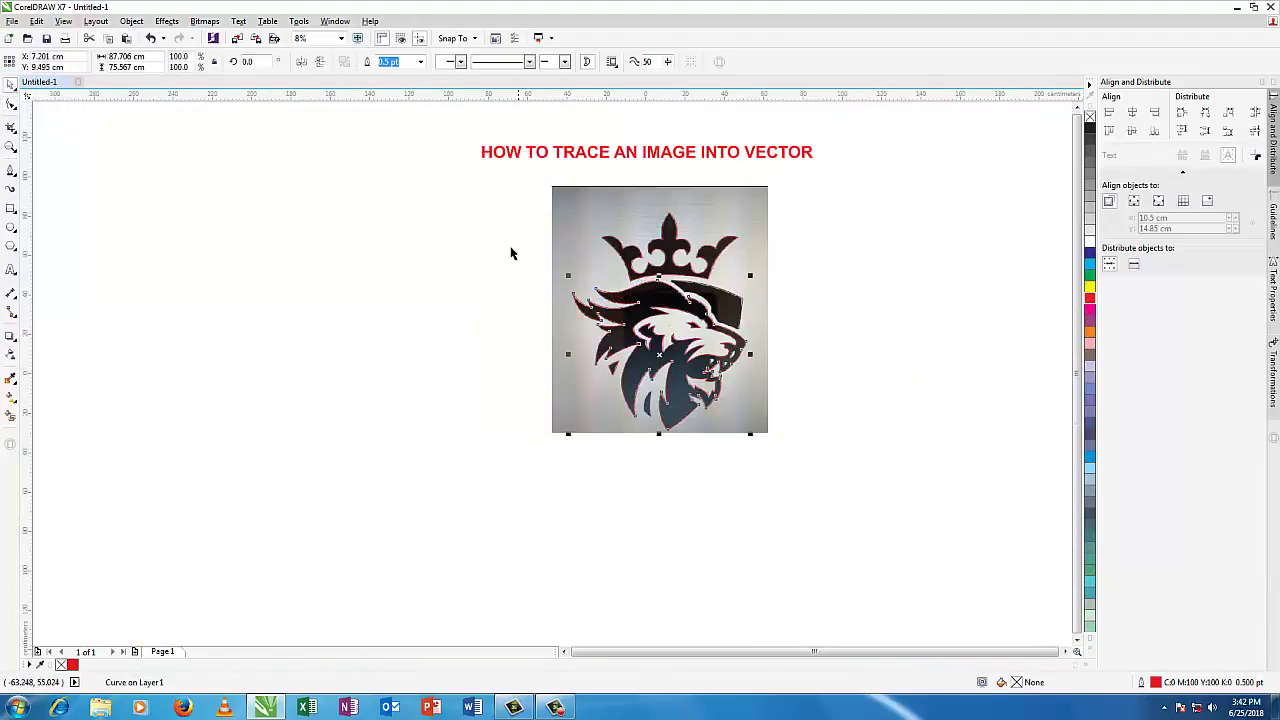
drag(526, 198, 783, 440)
mouse_move(668, 337)
mouse_down()
mouse_move(890, 318)
mouse_move(862, 318)
mouse_up()
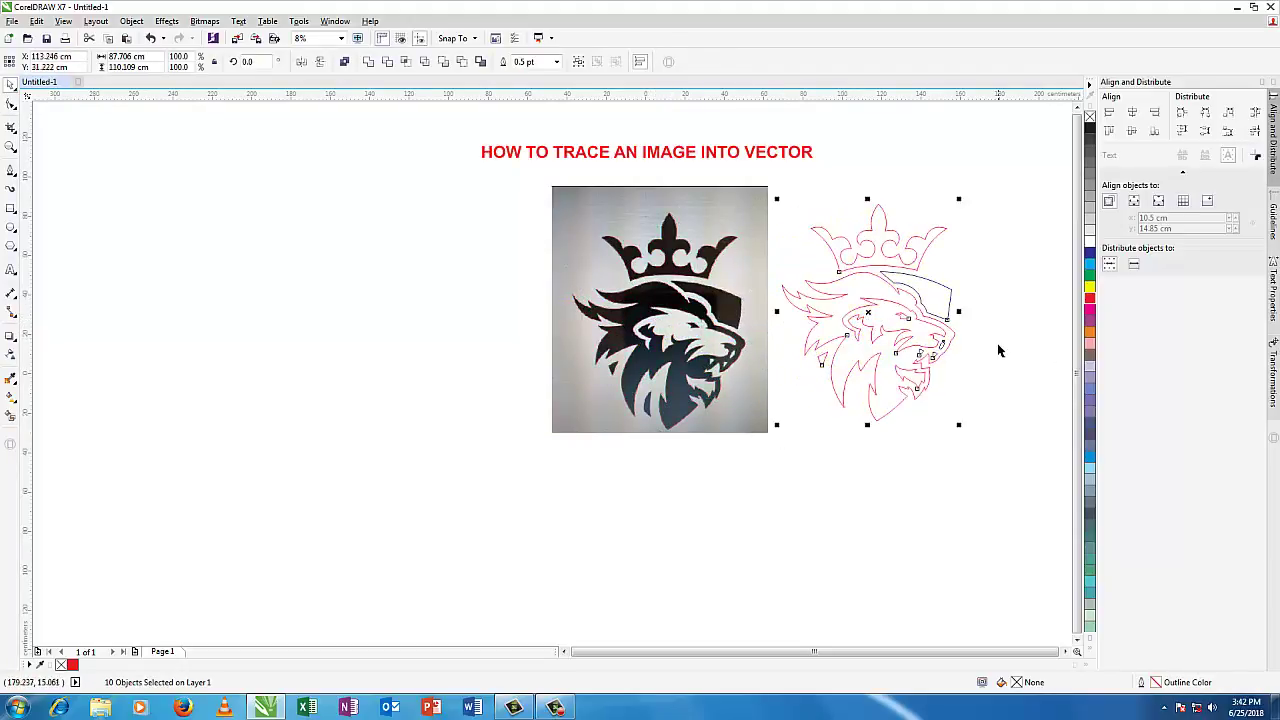
scroll(1003, 347, up, 2)
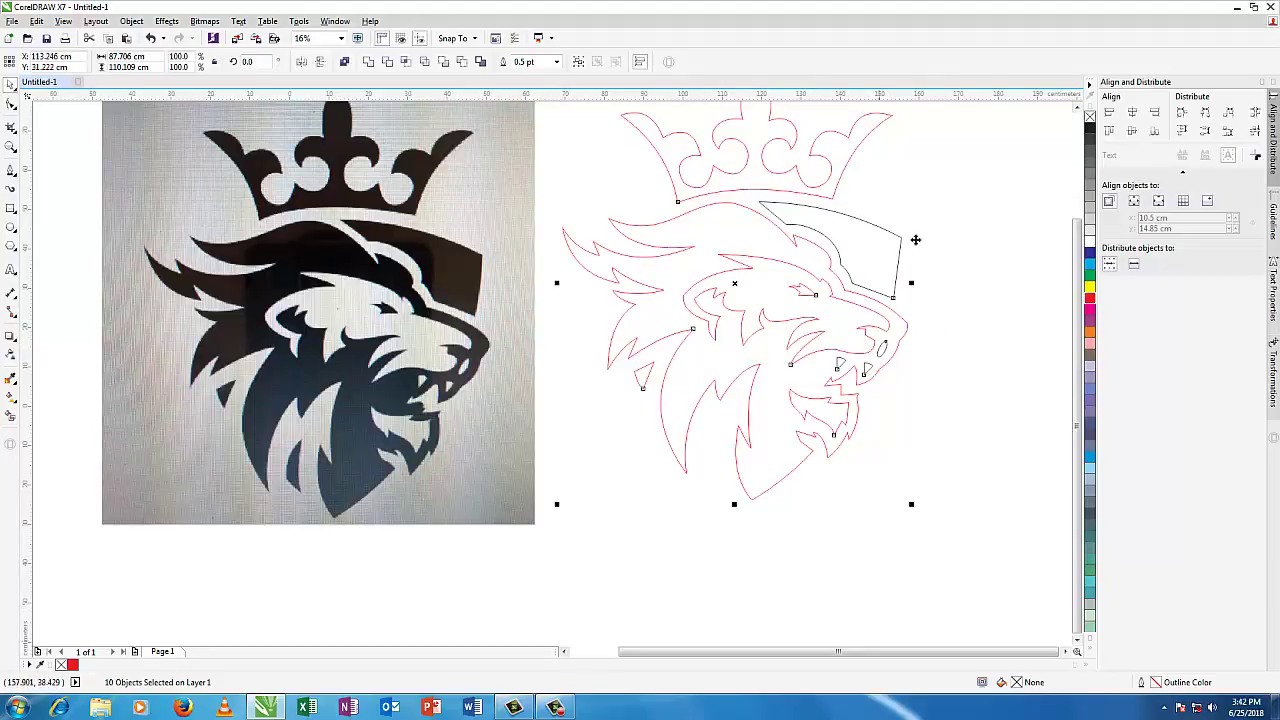
click(689, 494)
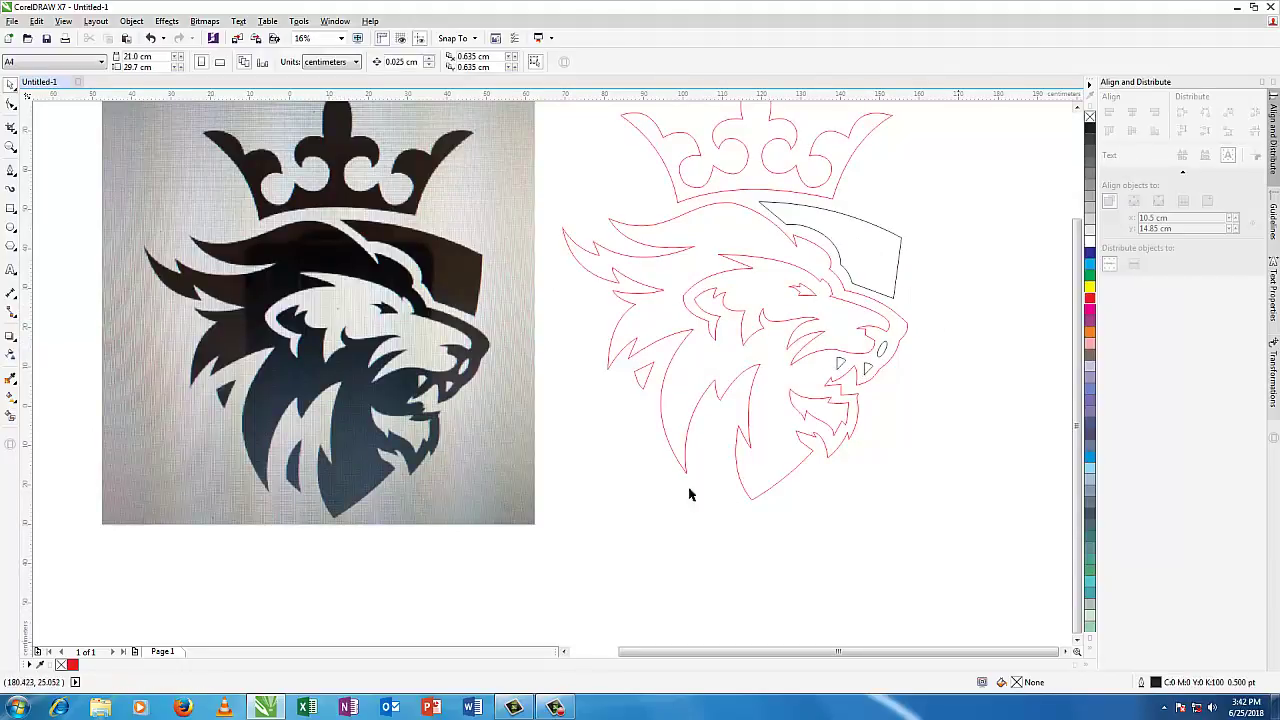
Step: Draw a rectangle about 10 × 9.5 cm below the traced outlines and fill it with rich black C75 M68 Y65 K90
click(10, 210)
drag(571, 479, 611, 518)
click(1090, 128)
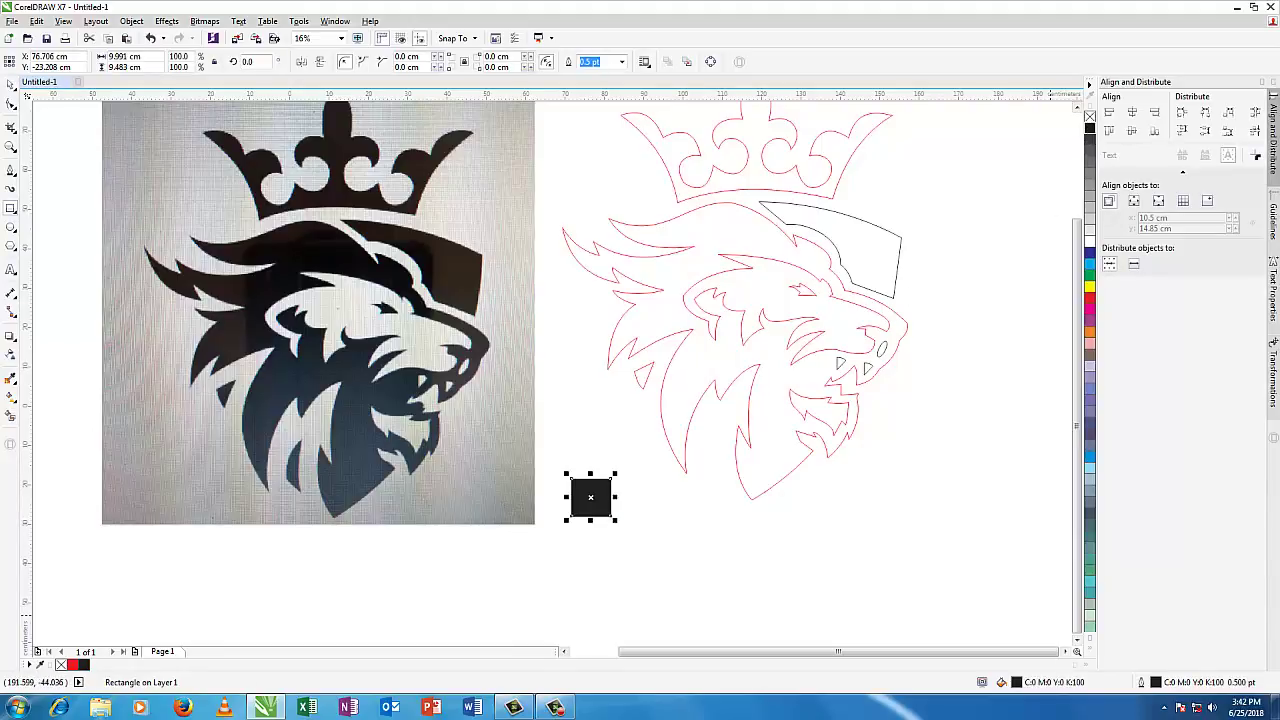
double_click(1016, 683)
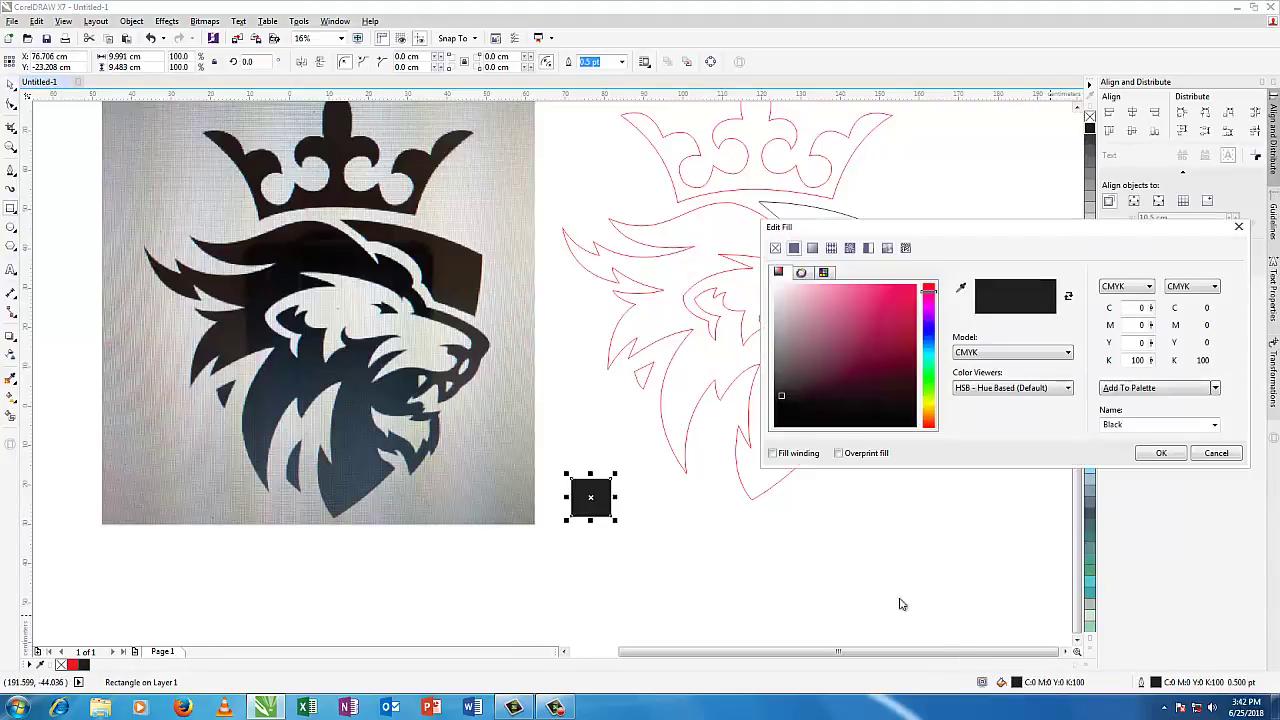
mouse_move(783, 395)
mouse_down()
mouse_move(849, 434)
mouse_move(887, 428)
mouse_up()
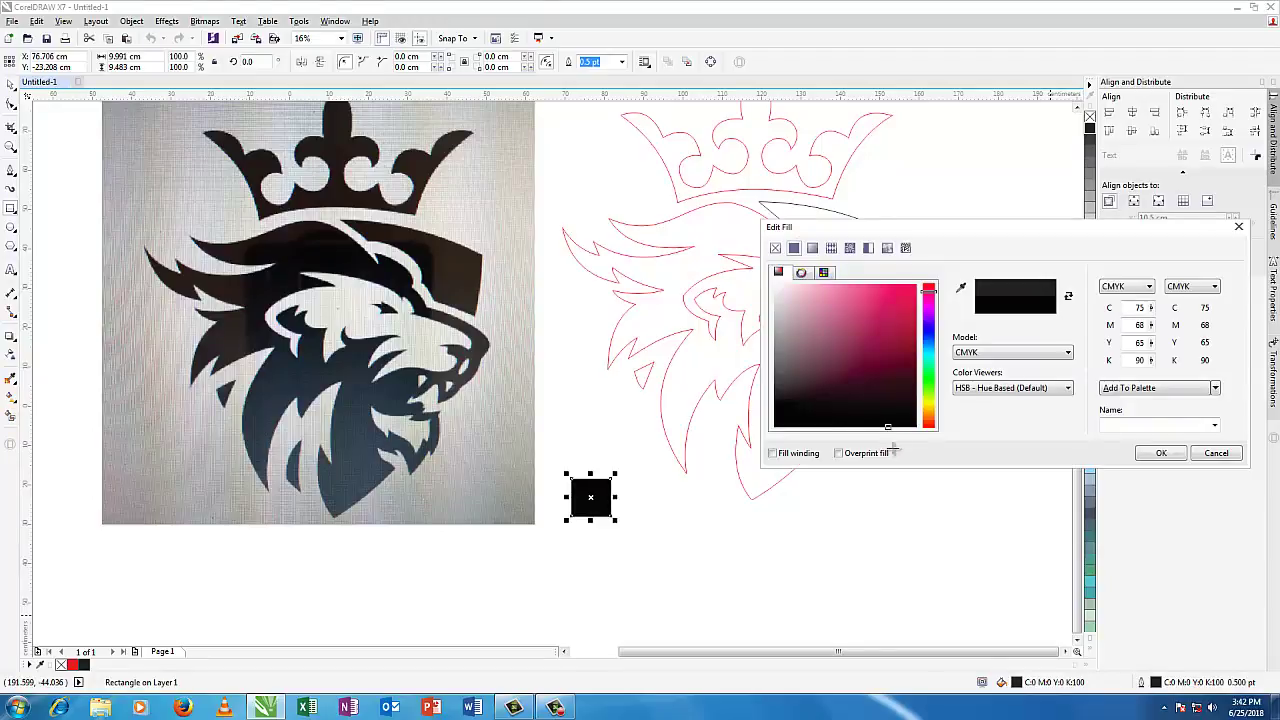
click(1160, 454)
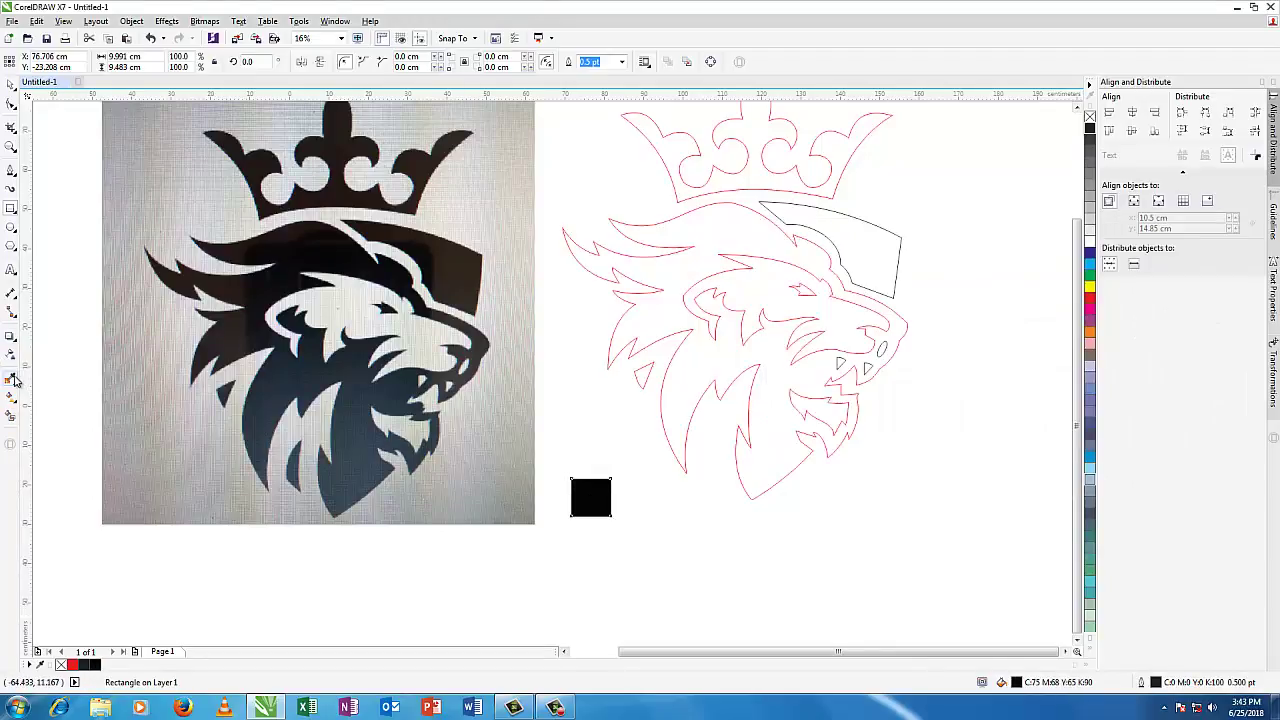
Step: Sample the square's black and apply it to the crown, head and mane, cap band and small mane triangle
click(11, 378)
click(594, 500)
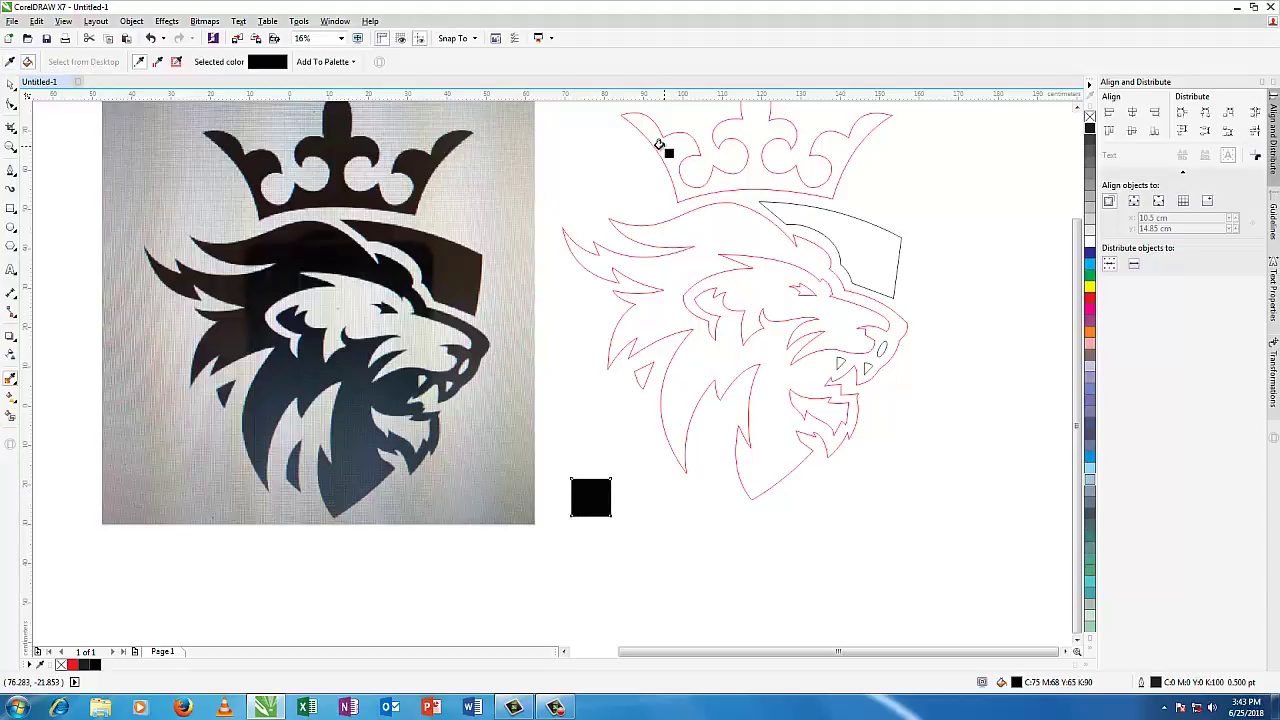
click(659, 145)
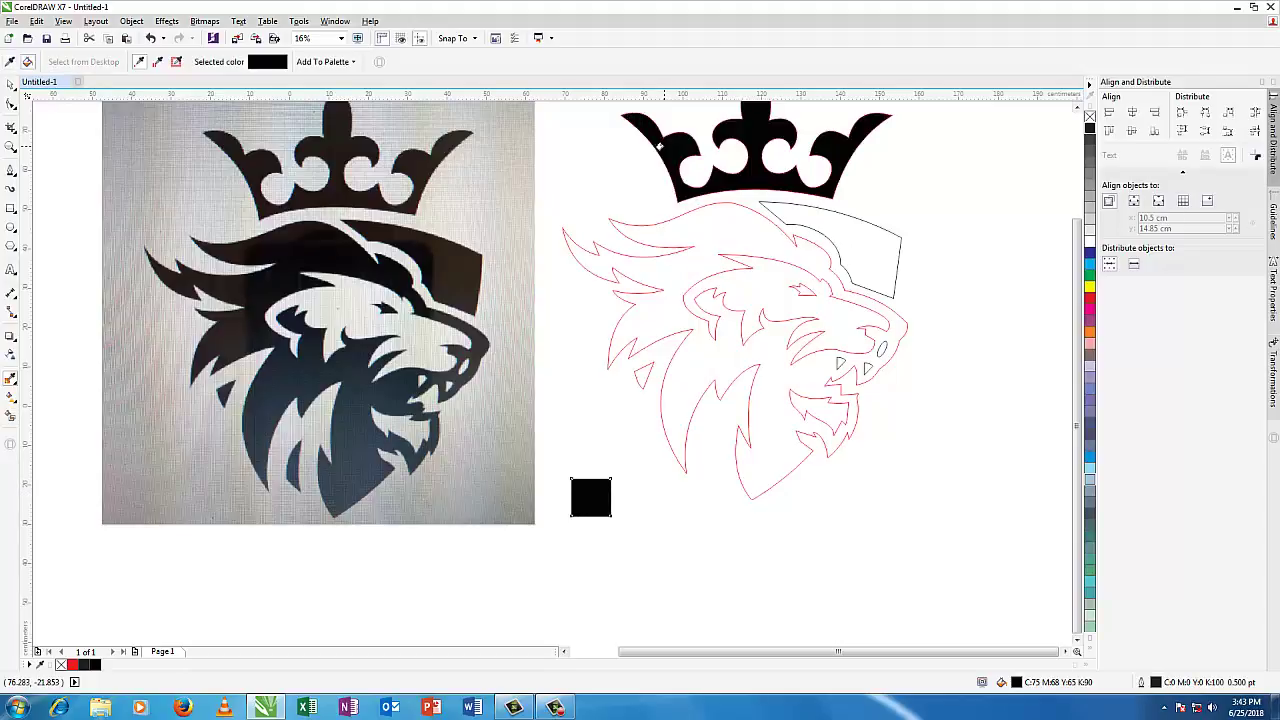
click(704, 227)
click(844, 230)
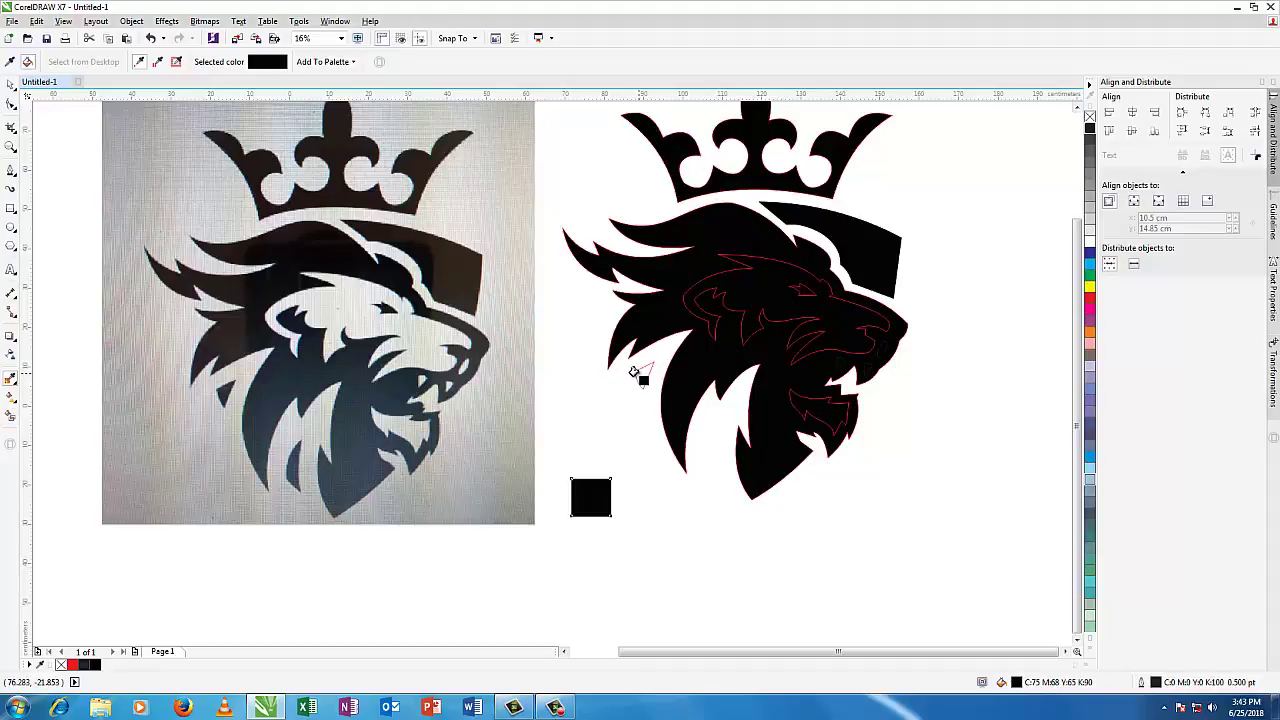
Step: Fill the face shape with white and apply the sampled white to the teeth, mouth oval and chin patch
click(9, 87)
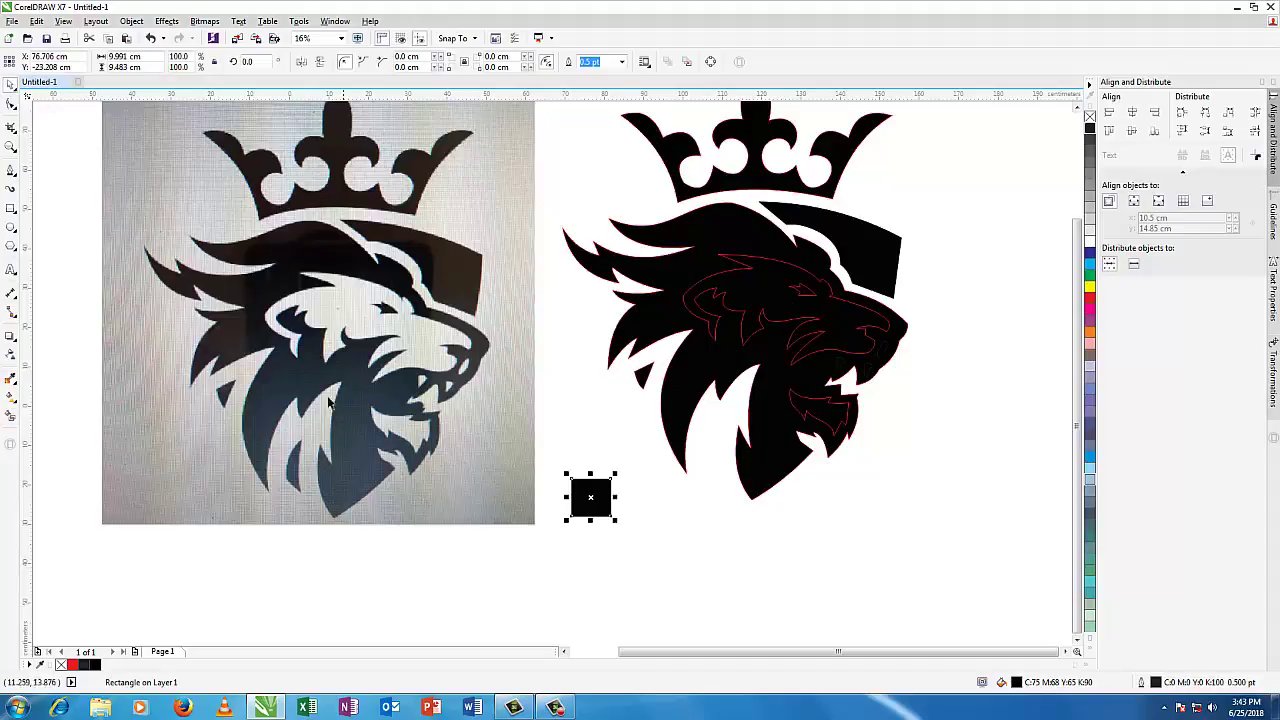
click(855, 333)
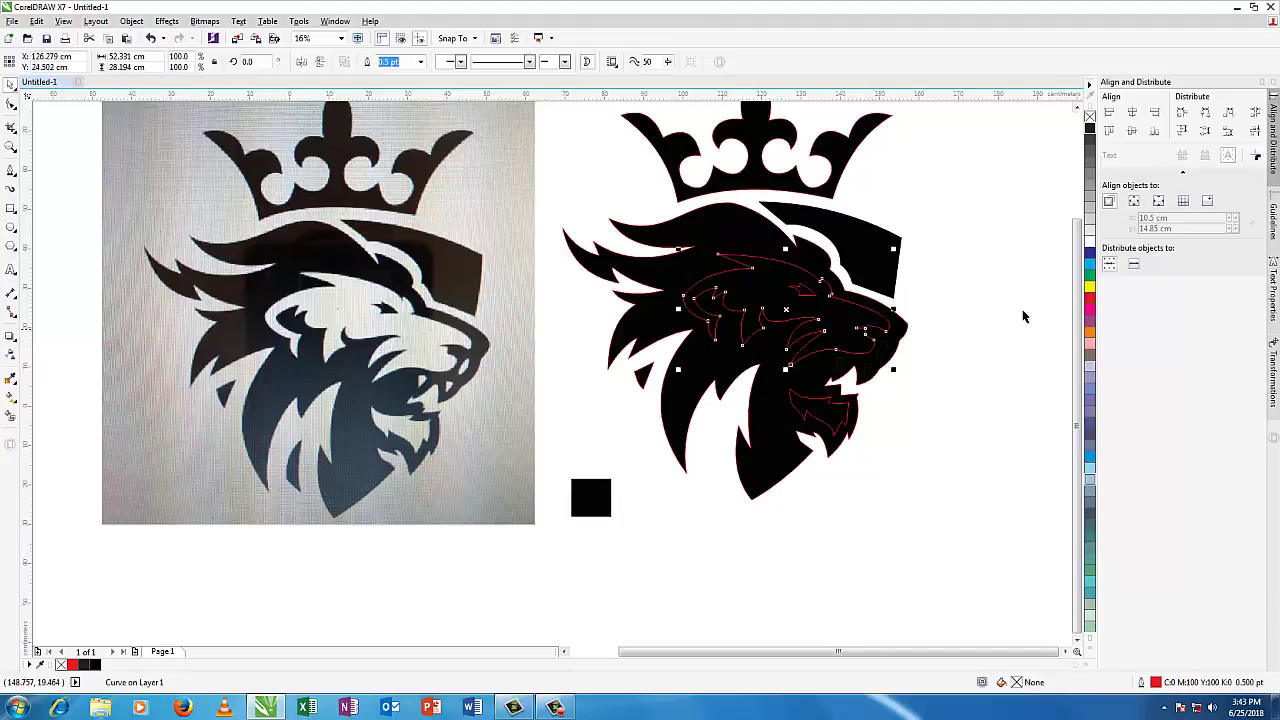
click(1090, 238)
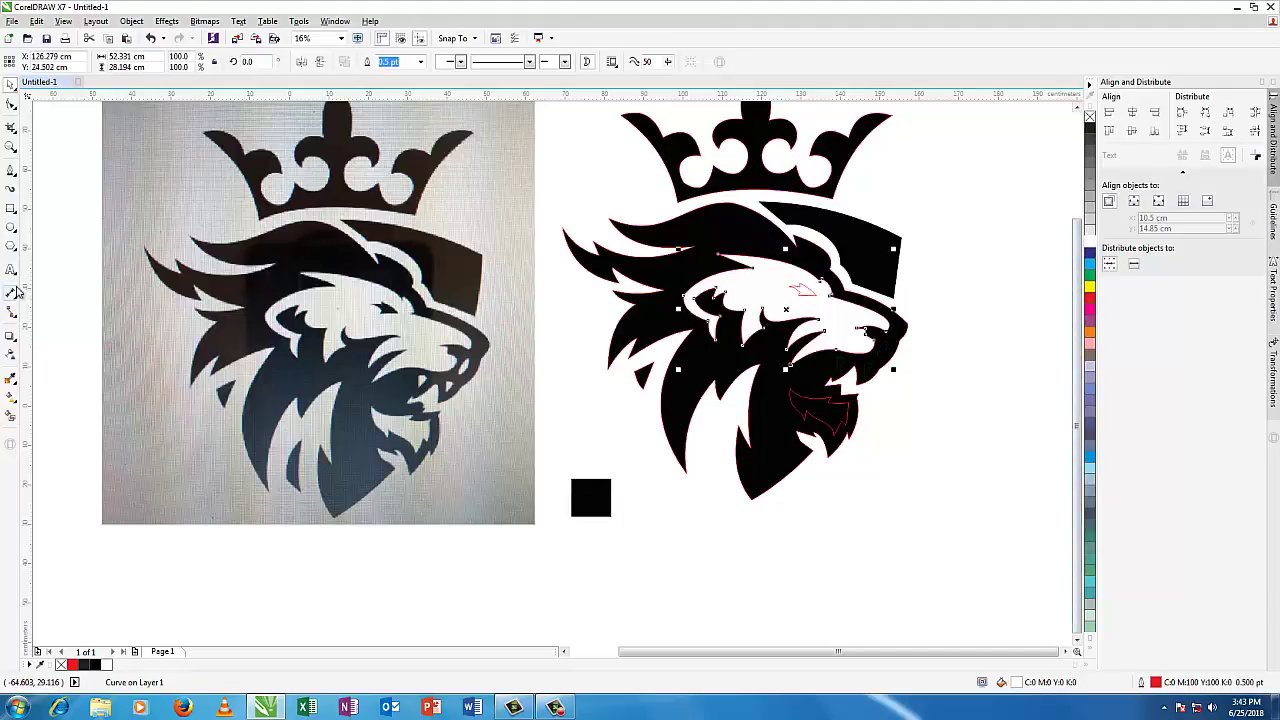
click(11, 378)
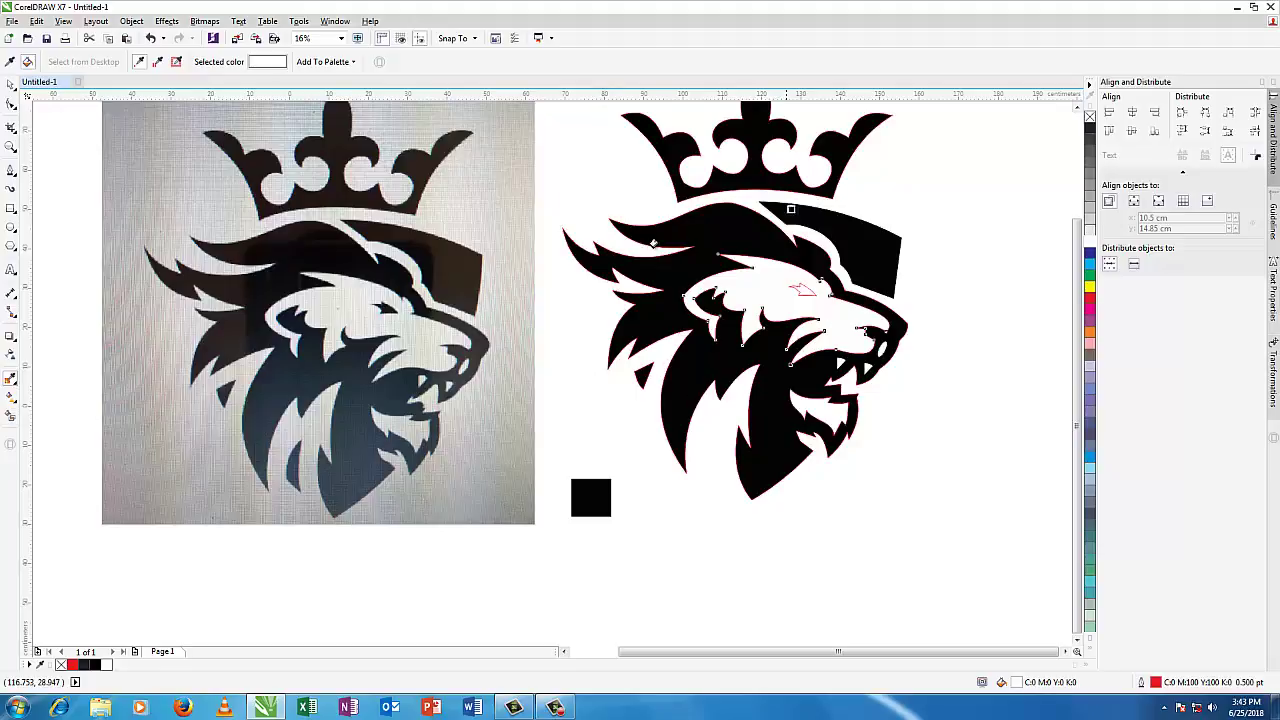
click(12, 84)
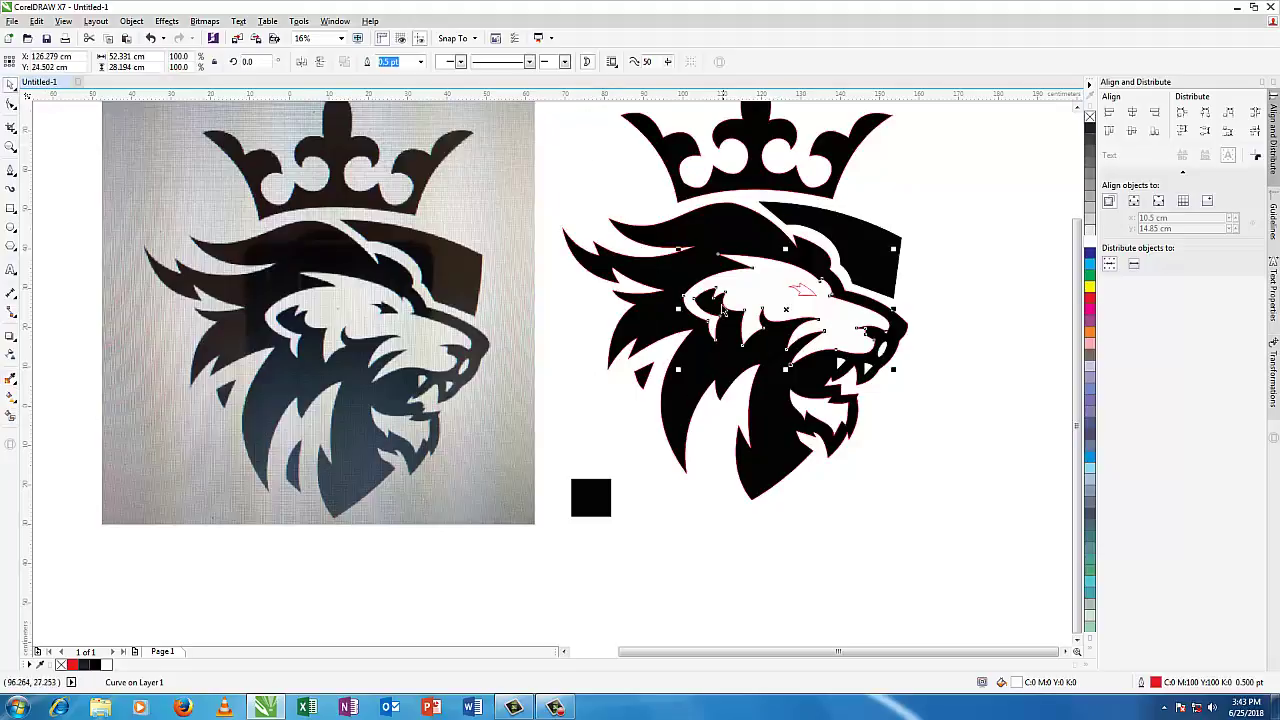
Step: Sample the rich black and fill the lion's eye shape with it
scroll(1076, 322, up, 1)
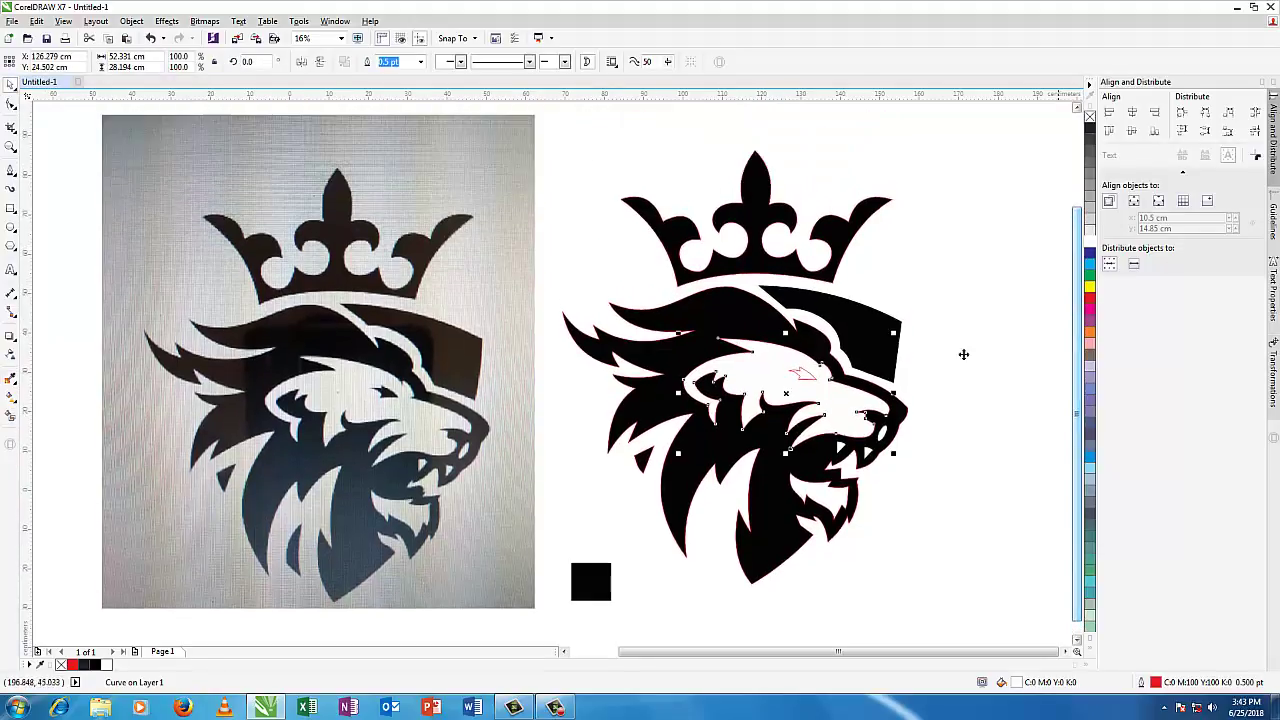
click(12, 378)
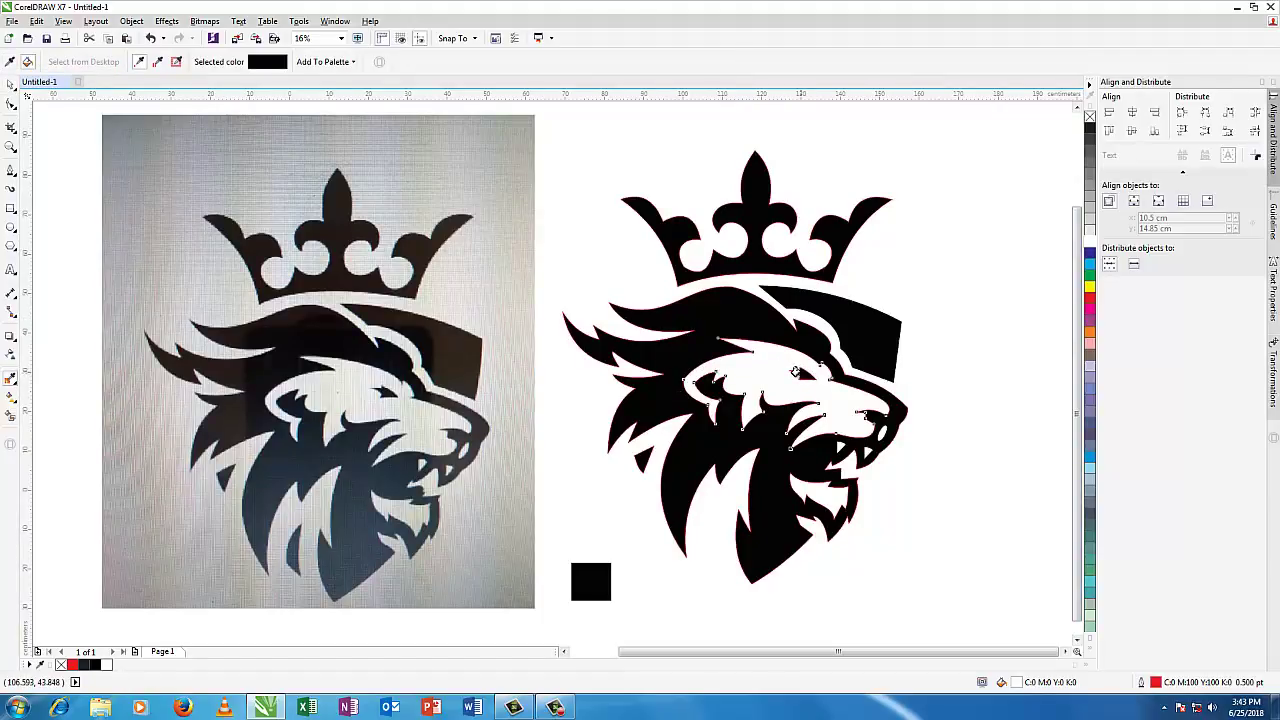
click(10, 88)
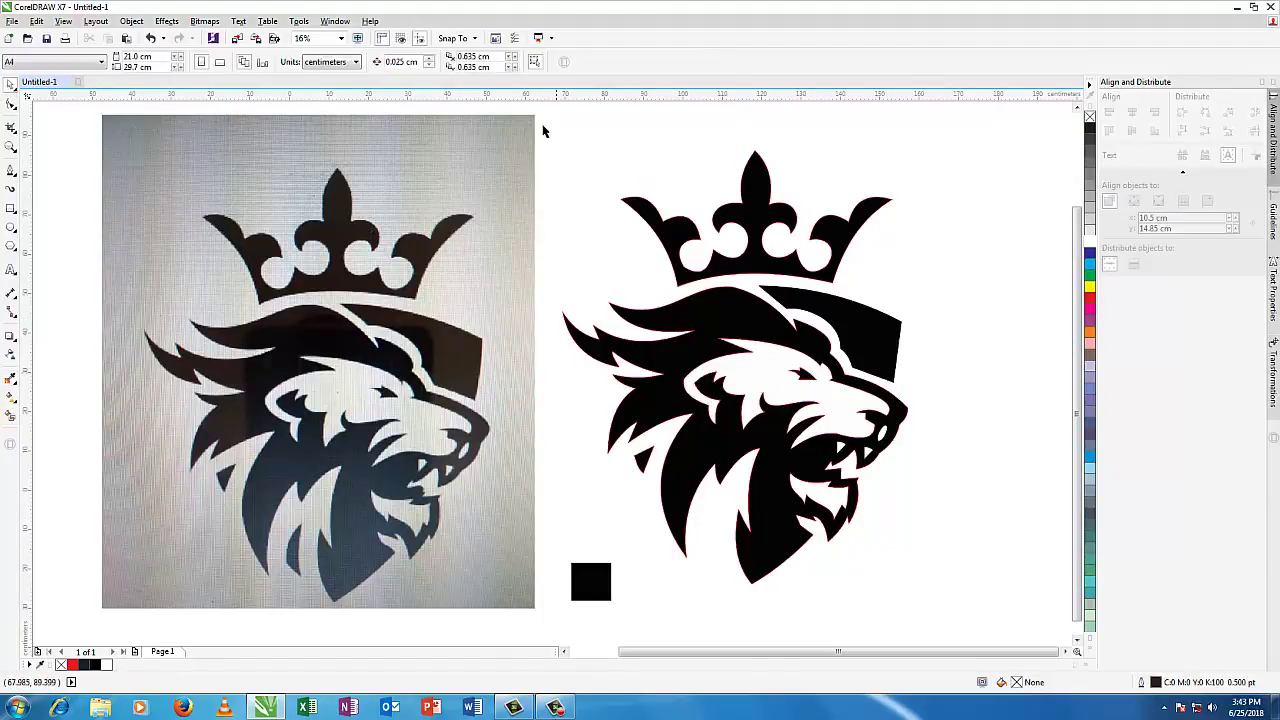
Step: Remove the outline from all ten traced lion and crown shapes
drag(541, 119, 987, 597)
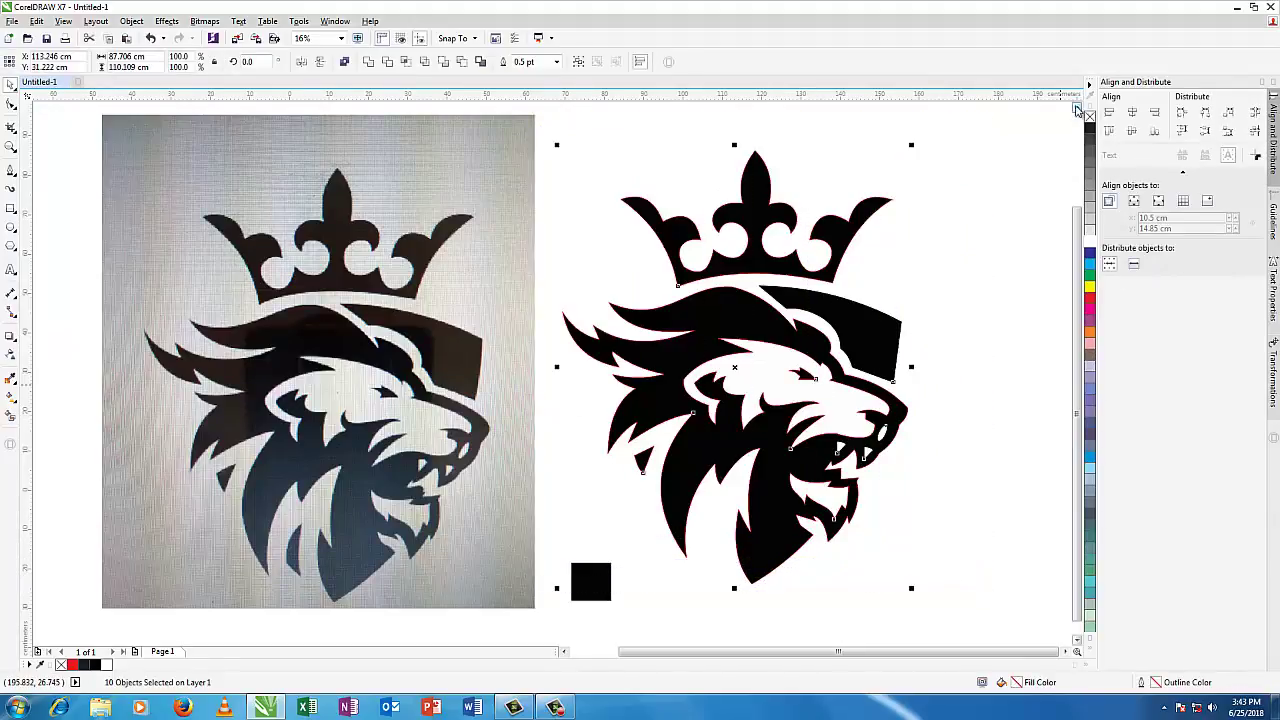
right_click(1090, 116)
click(992, 249)
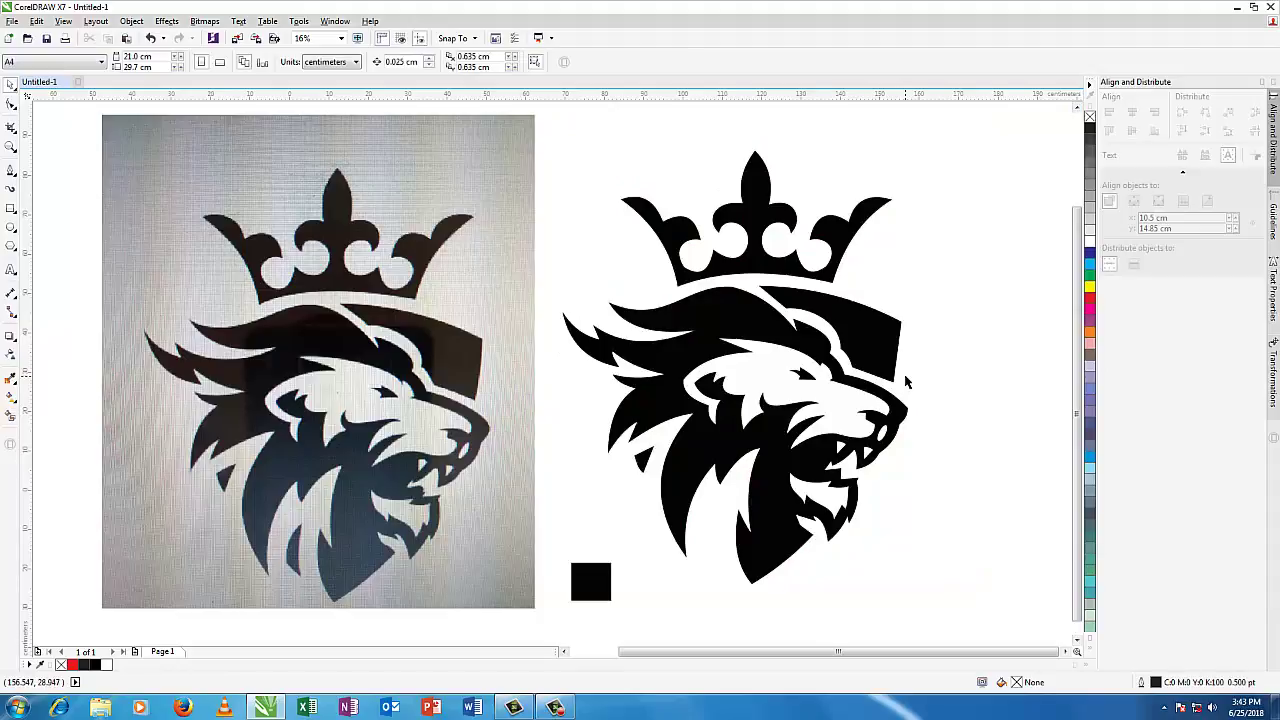
Step: Delete the black sample square beside the lion artwork
scroll(906, 381, down, 1)
click(748, 481)
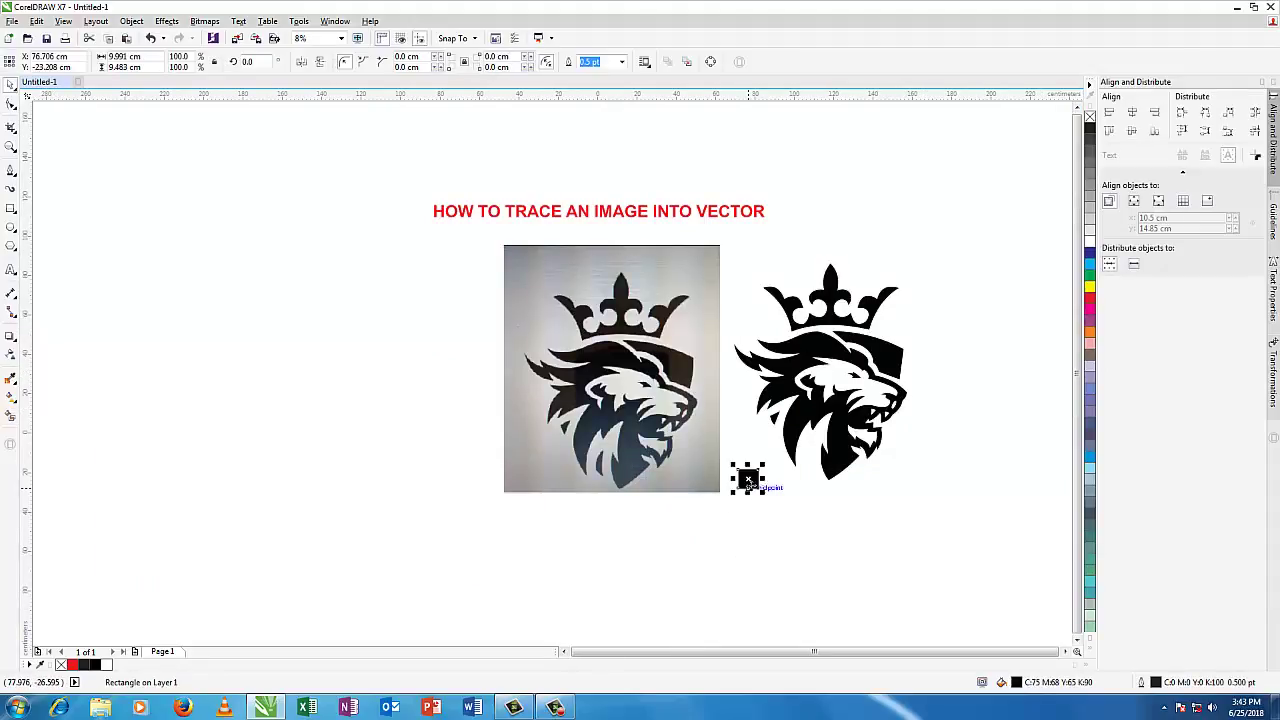
key(Delete)
Step: Select the whole vector lion and scale it up proportionally to about 166.5 × 209 cm
drag(968, 207, 727, 545)
drag(910, 485, 1052, 600)
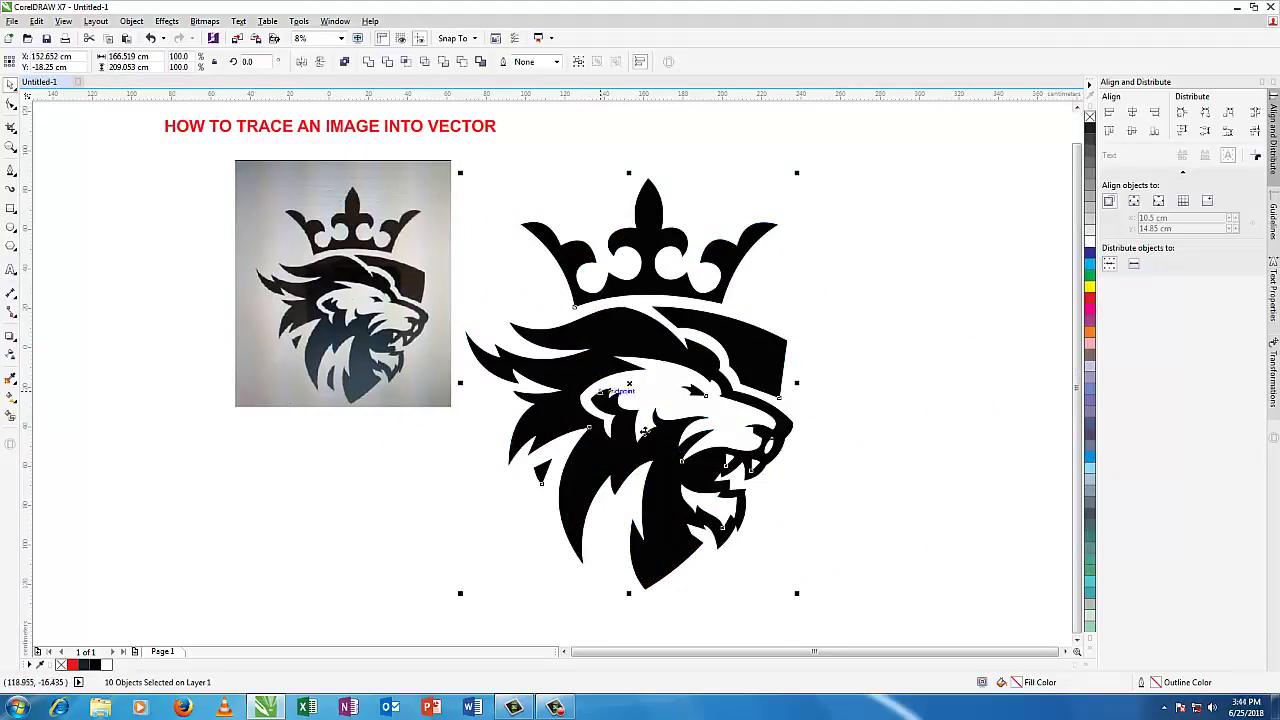
click(858, 502)
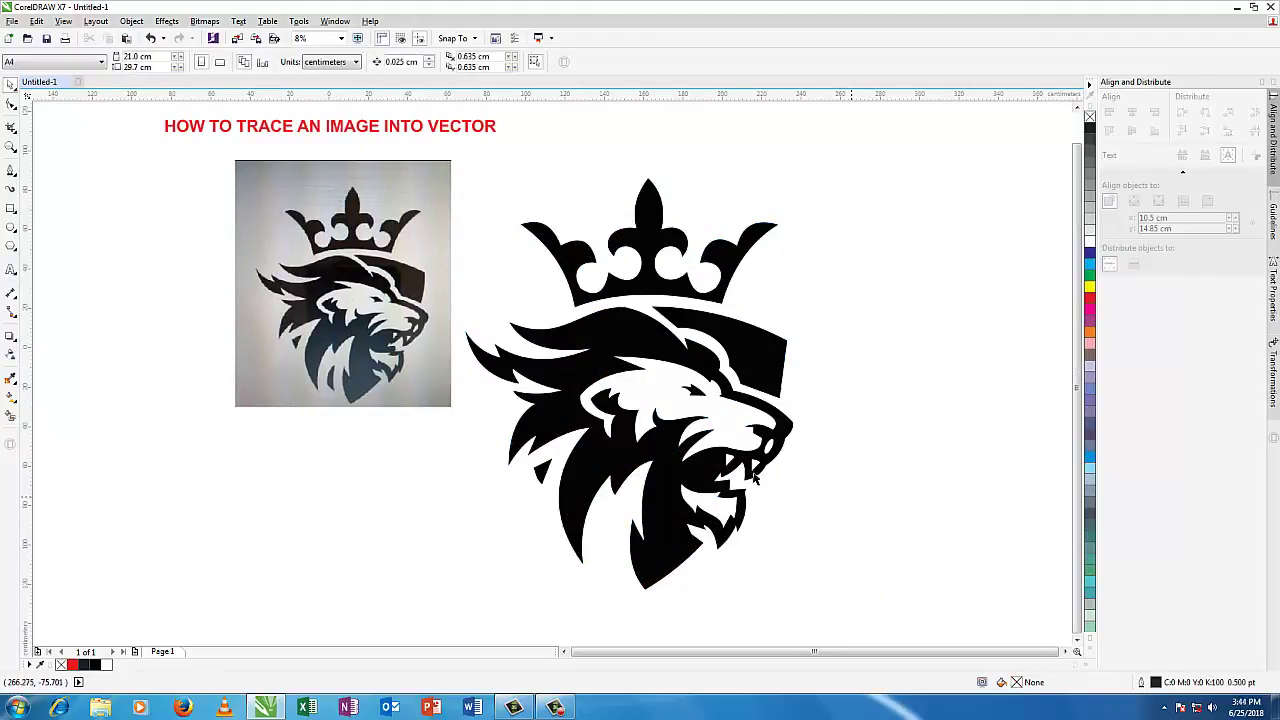
Step: Unlock the reference lion image and scale it up proportionally to about 190 %, about 209.5 × 239 cm
right_click(296, 292)
key(Escape)
key(Escape)
right_click(298, 285)
click(335, 300)
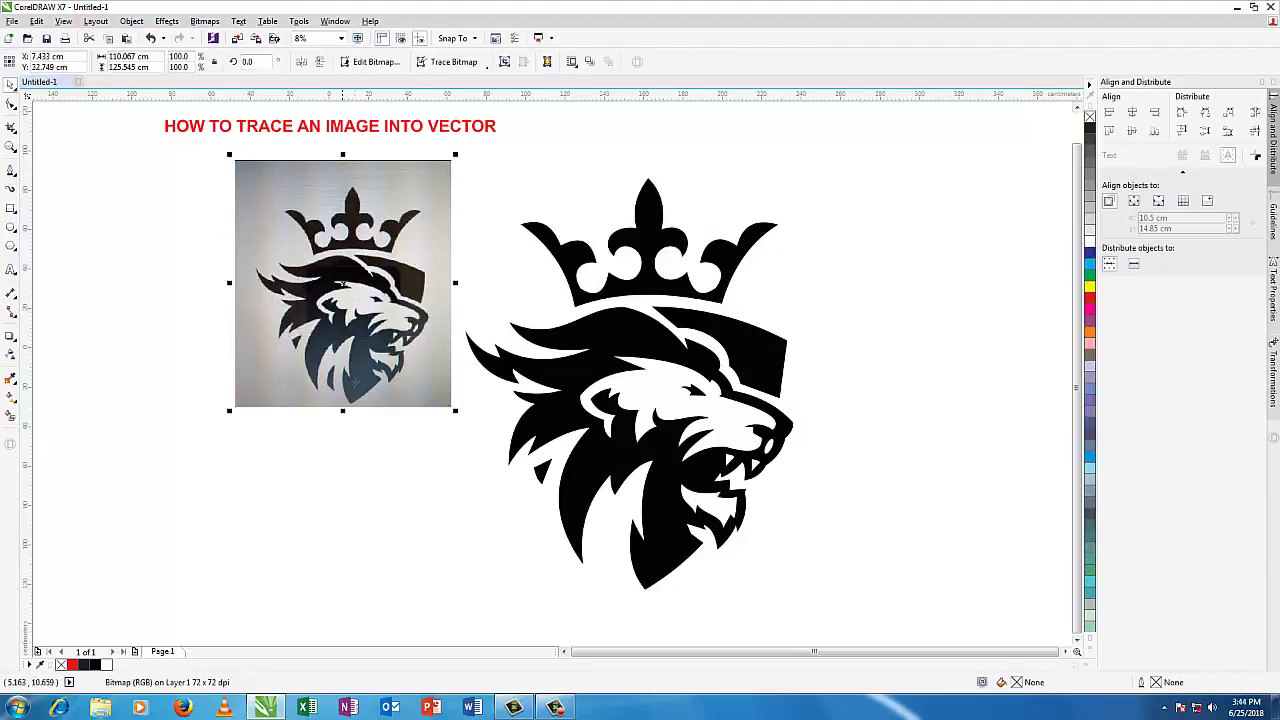
drag(229, 410, 177, 569)
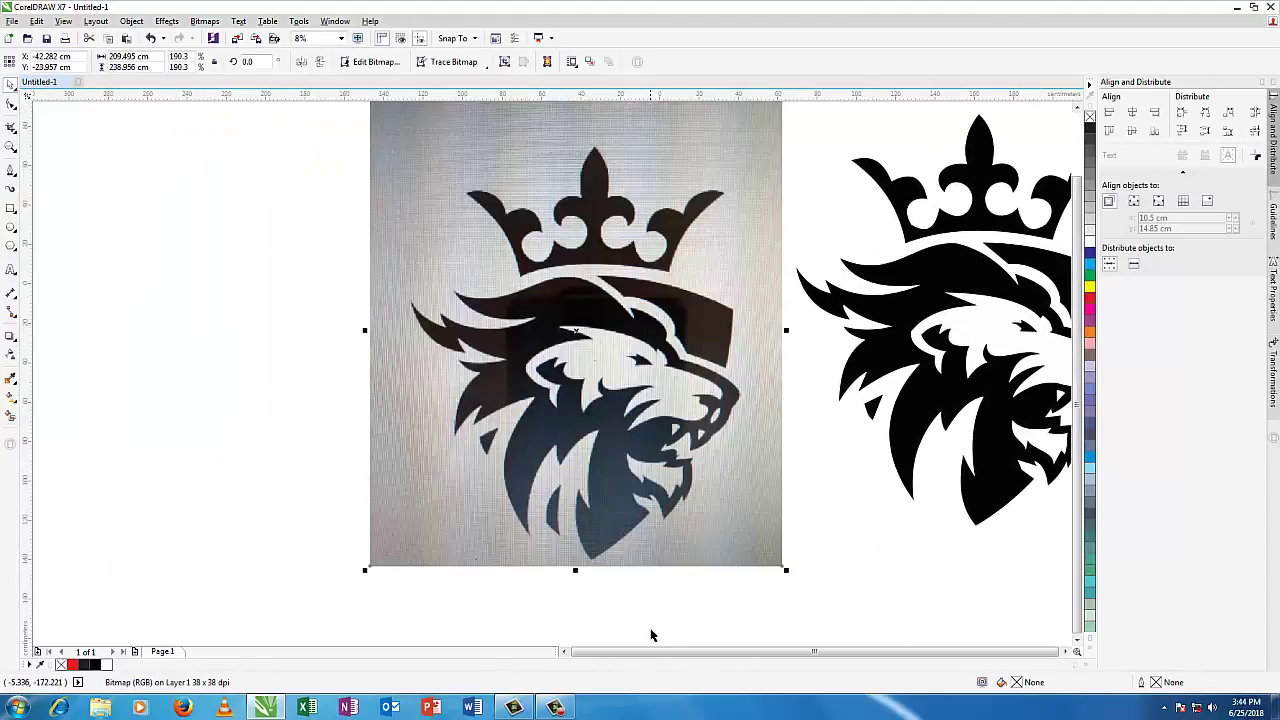
Step: Place horizontal guidelines at the reference lion's lowest tip and at the top of its crown
click(1065, 651)
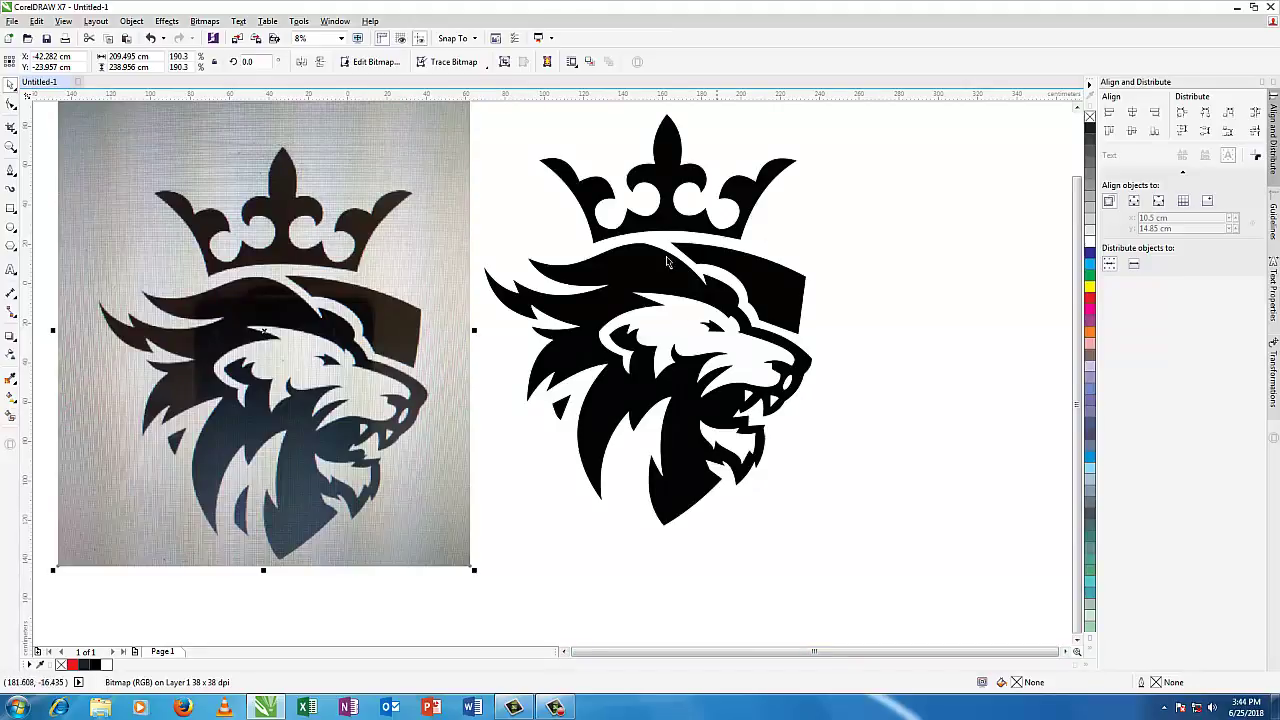
drag(563, 97, 522, 562)
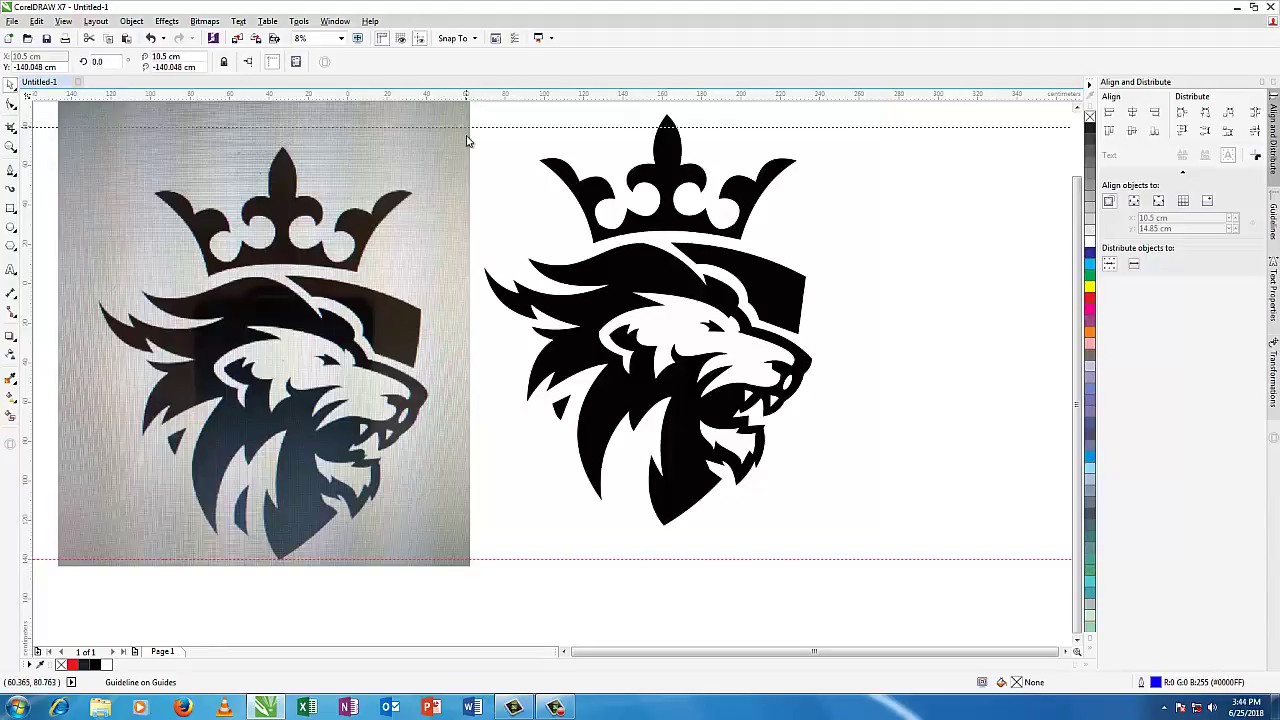
drag(466, 148, 468, 147)
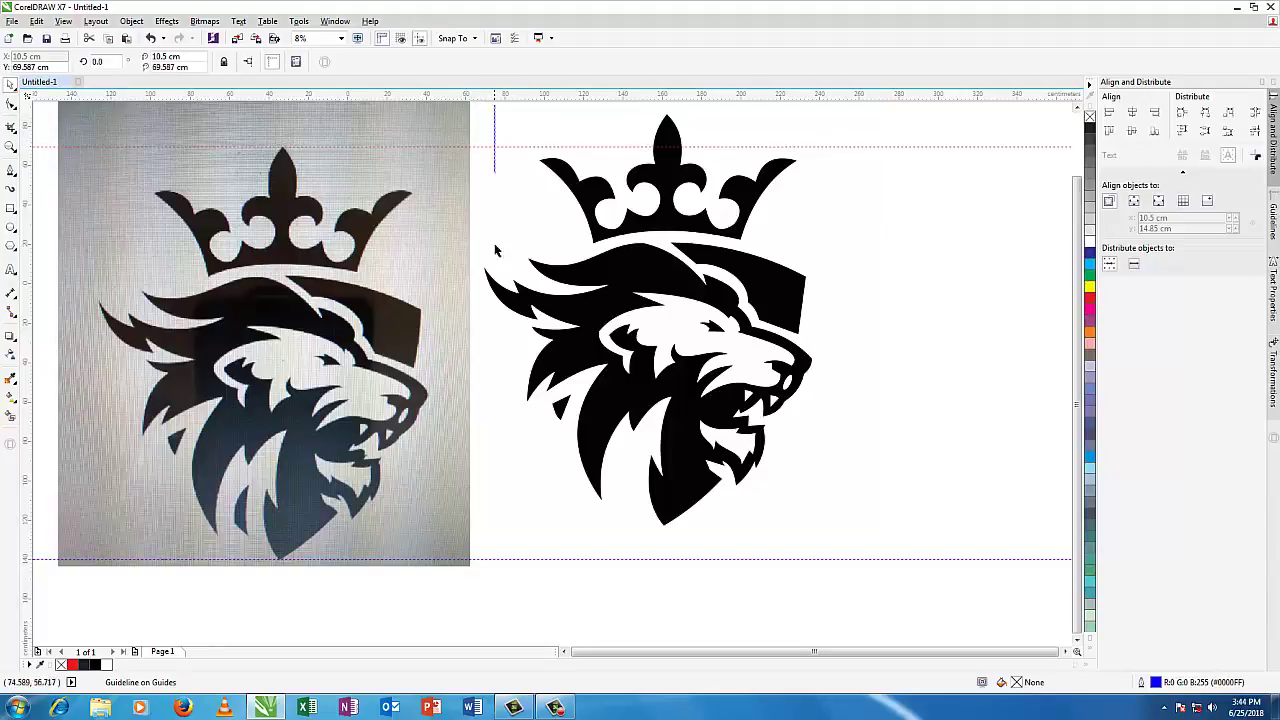
Step: Try to move nine of the traced lion shapes down to the guideline at the crown's top
drag(495, 250, 843, 551)
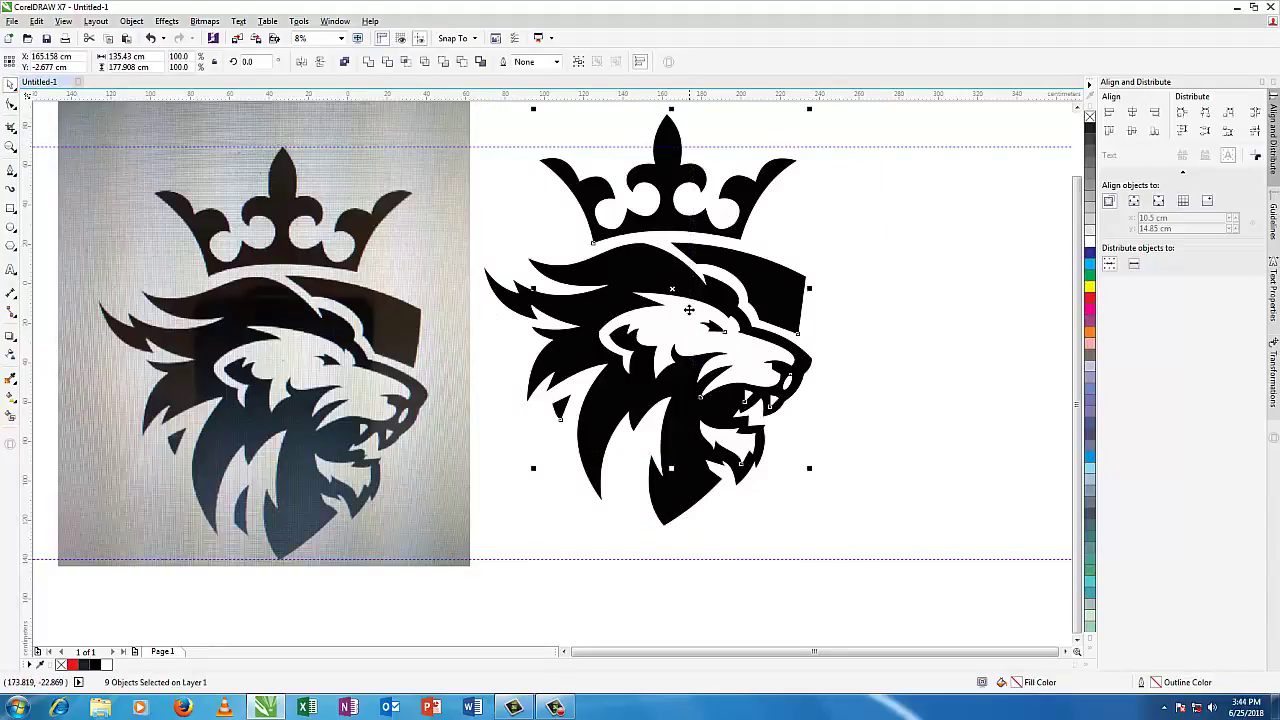
drag(674, 287, 670, 325)
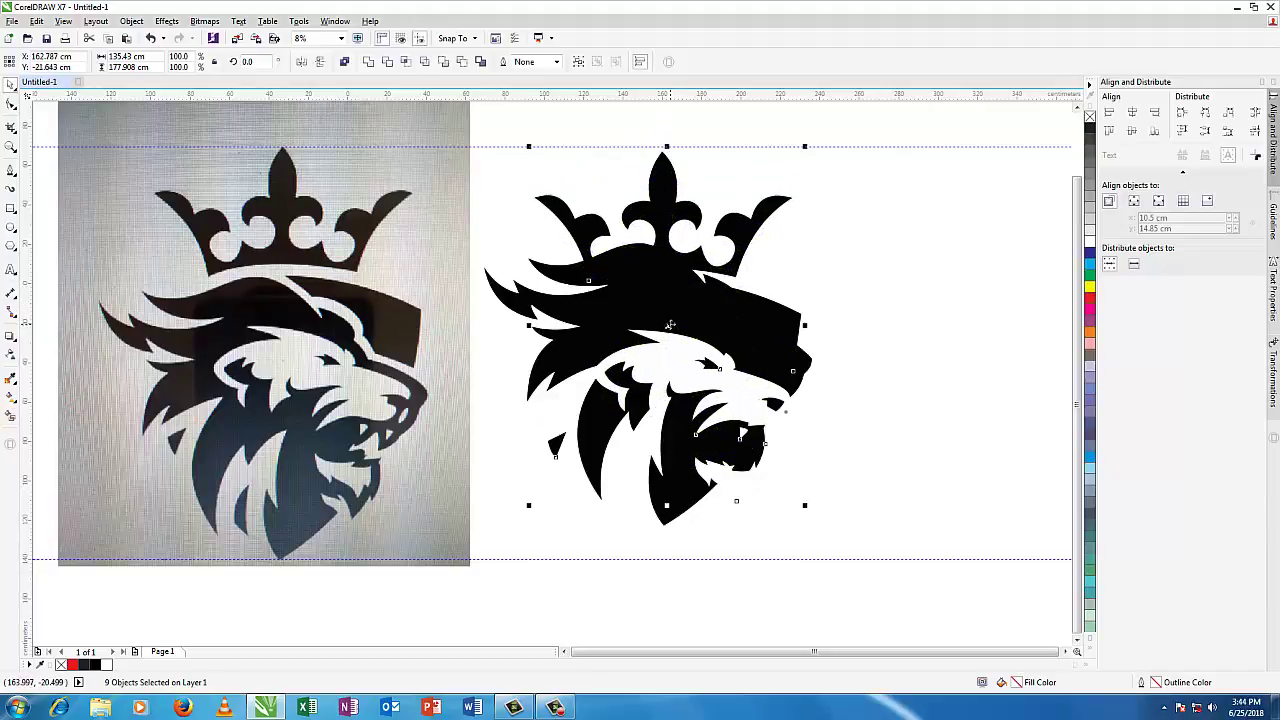
key(ctrl+z)
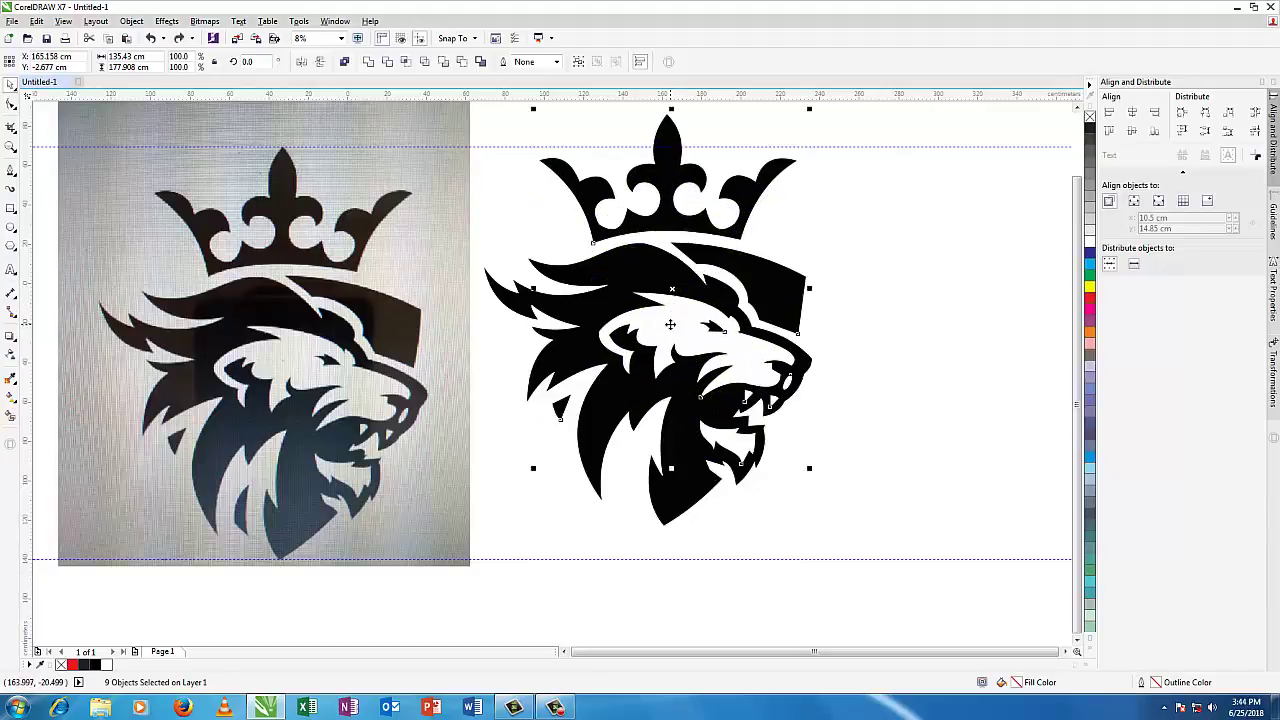
Step: Select all ten shapes of the traced vector lion, including the crown, and group them into one object
key(Escape)
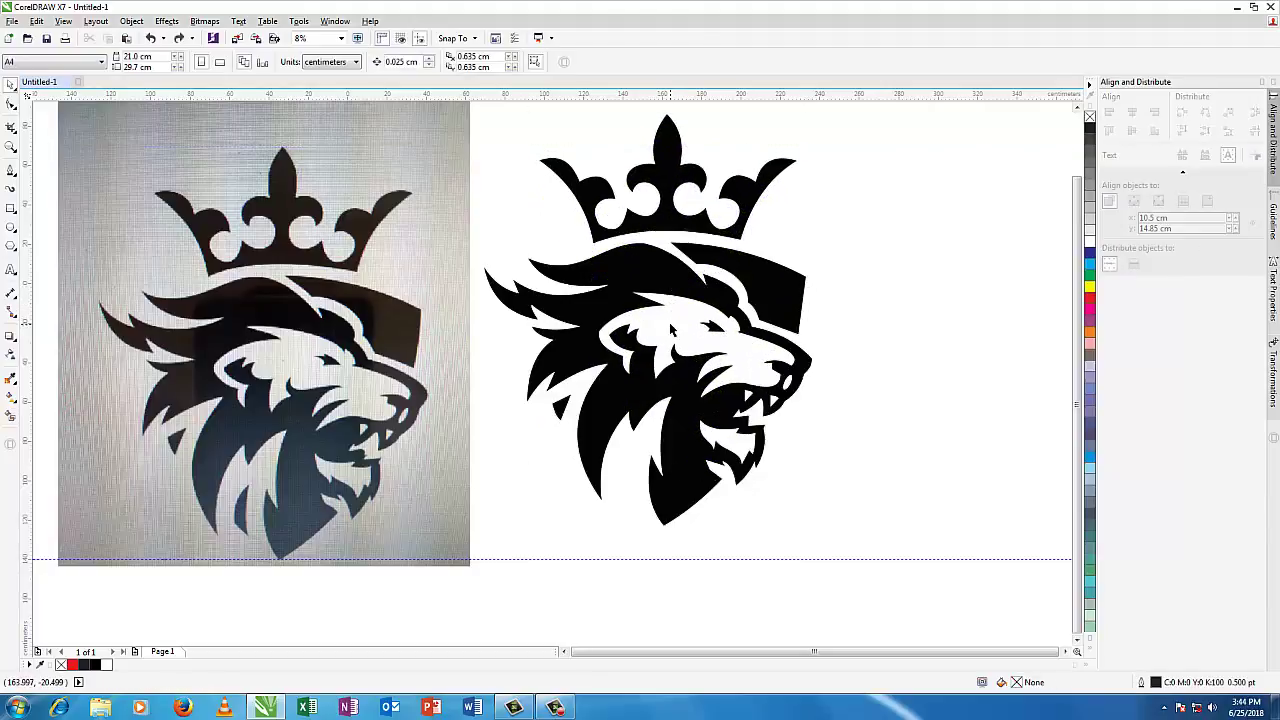
click(471, 104)
scroll(800, 147, down, 1)
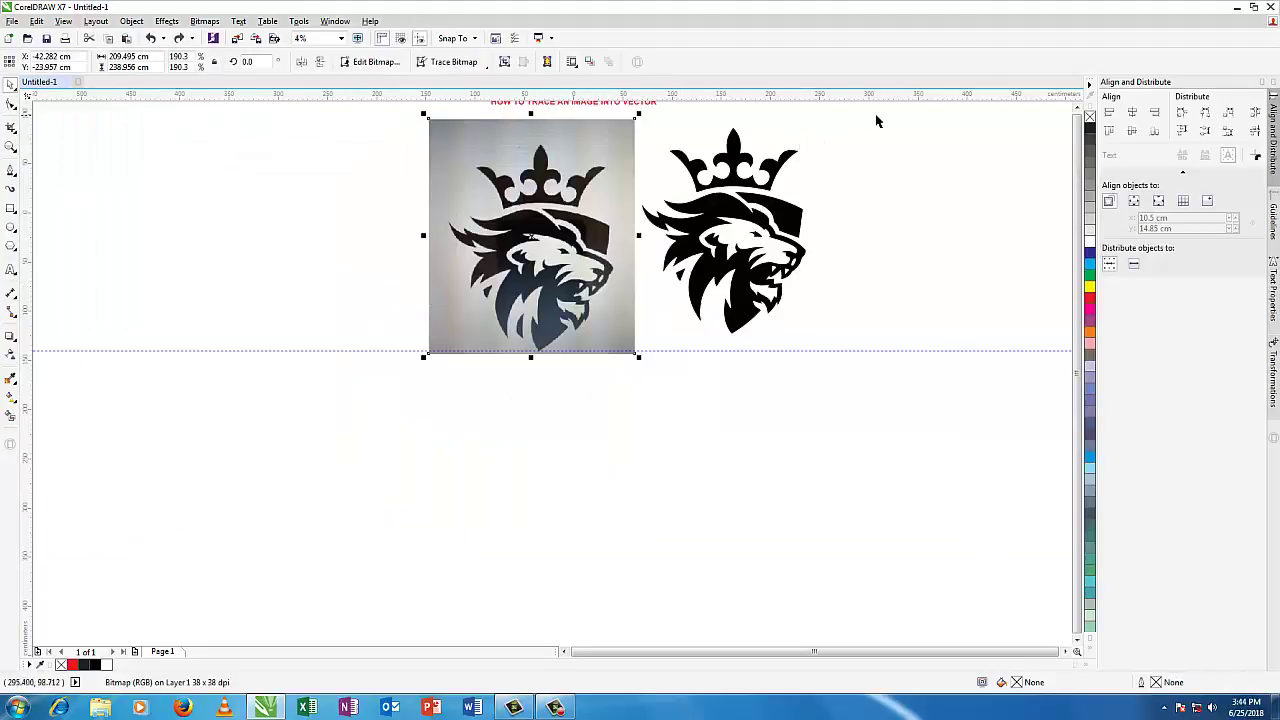
mouse_move(877, 116)
mouse_down()
mouse_move(743, 391)
mouse_move(628, 409)
mouse_up()
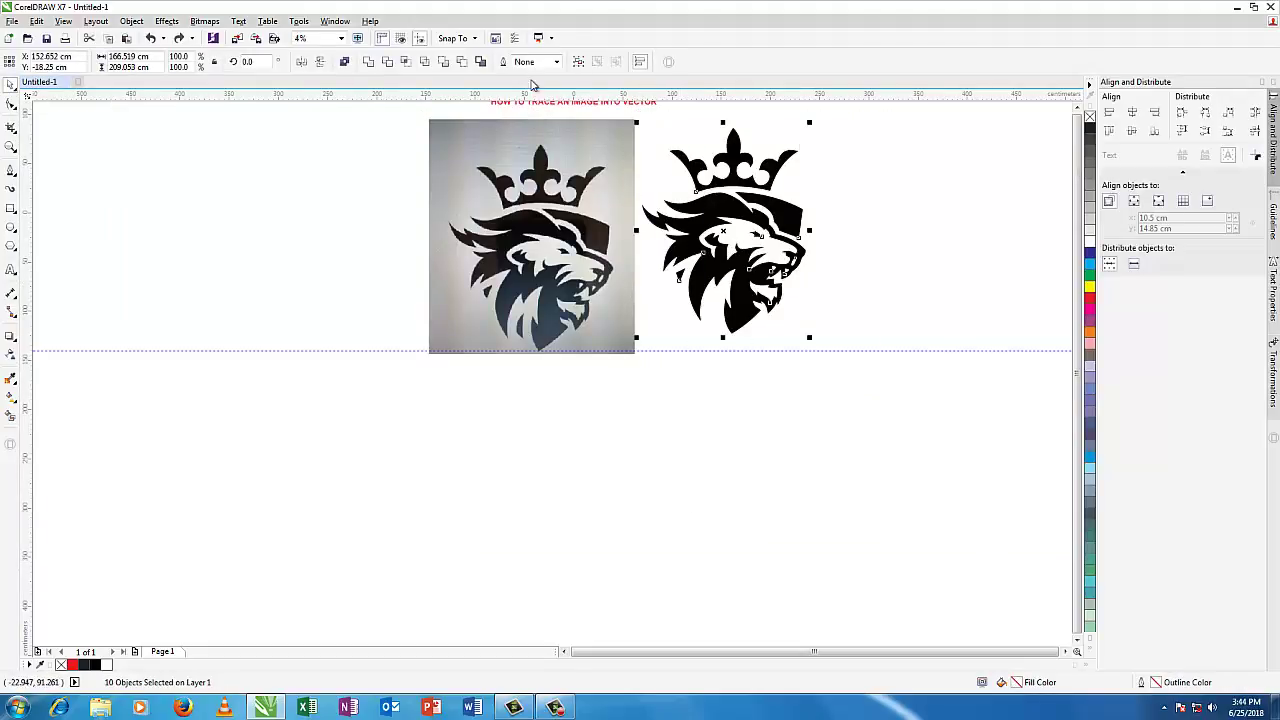
key(ctrl+g)
Step: Move the grouped vector lion down so its lowest tip rests on the horizontal guideline at the reference lion's lowest tip, and deselect it
scroll(859, 254, up, 1)
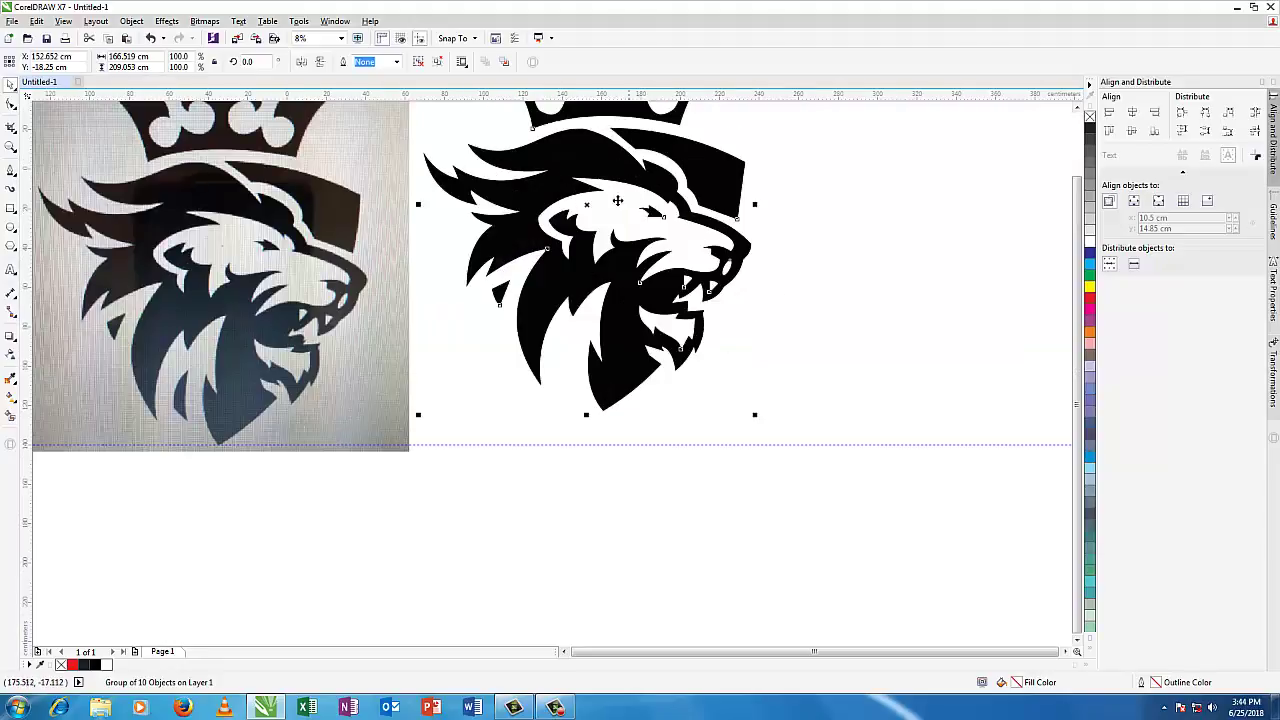
drag(618, 201, 602, 224)
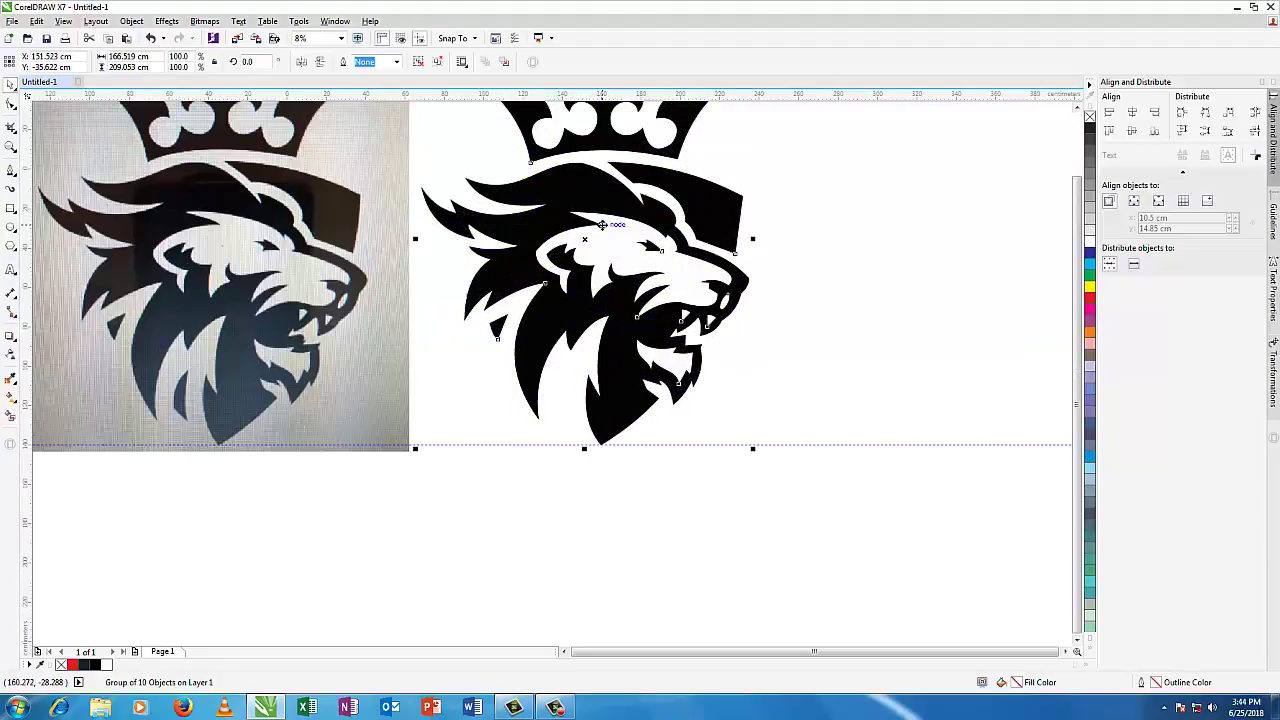
mouse_move(1077, 354)
mouse_down()
mouse_move(1077, 250)
mouse_move(1077, 310)
mouse_up()
click(806, 320)
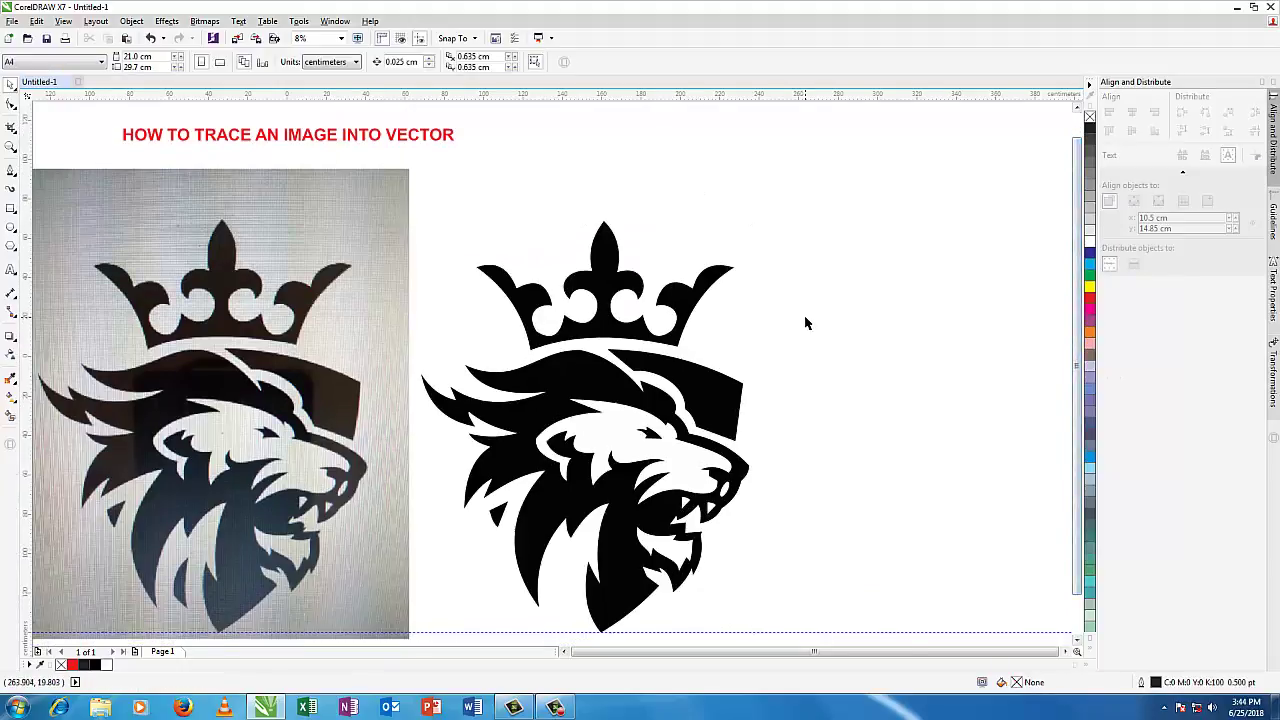
scroll(806, 320, up, 2)
scroll(806, 320, down, 3)
scroll(738, 421, up, 1)
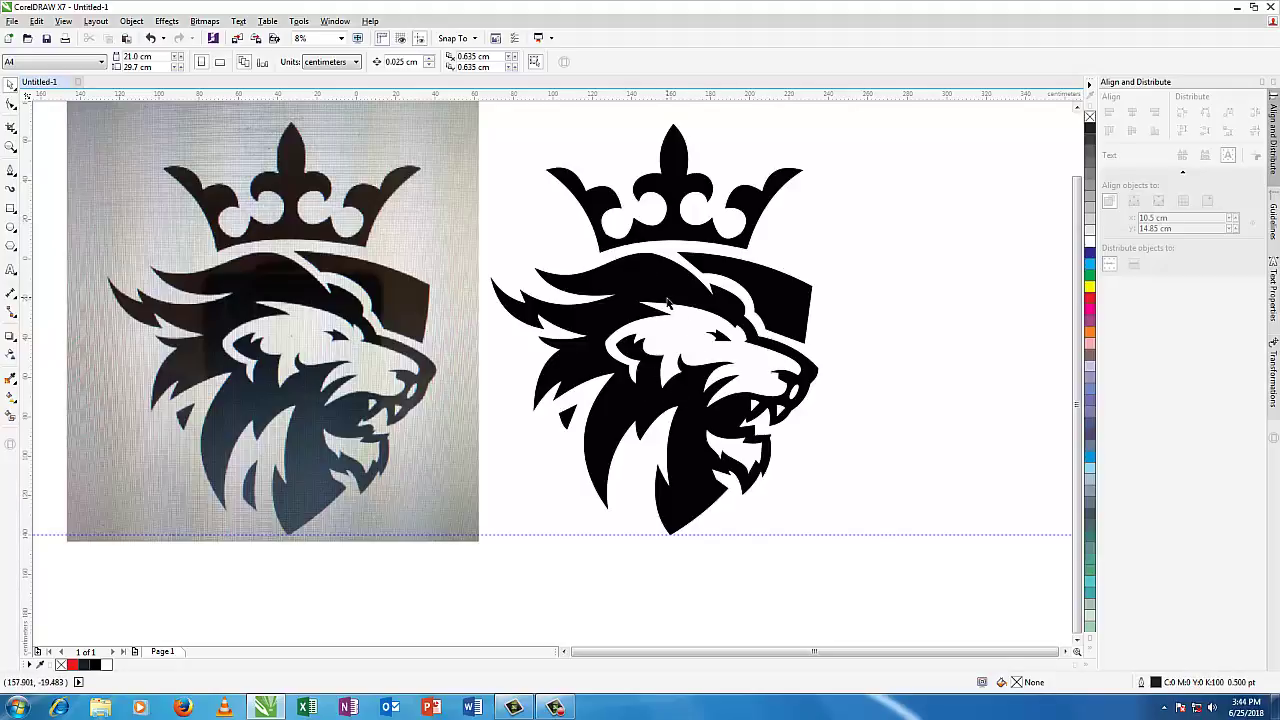
scroll(658, 298, down, 1)
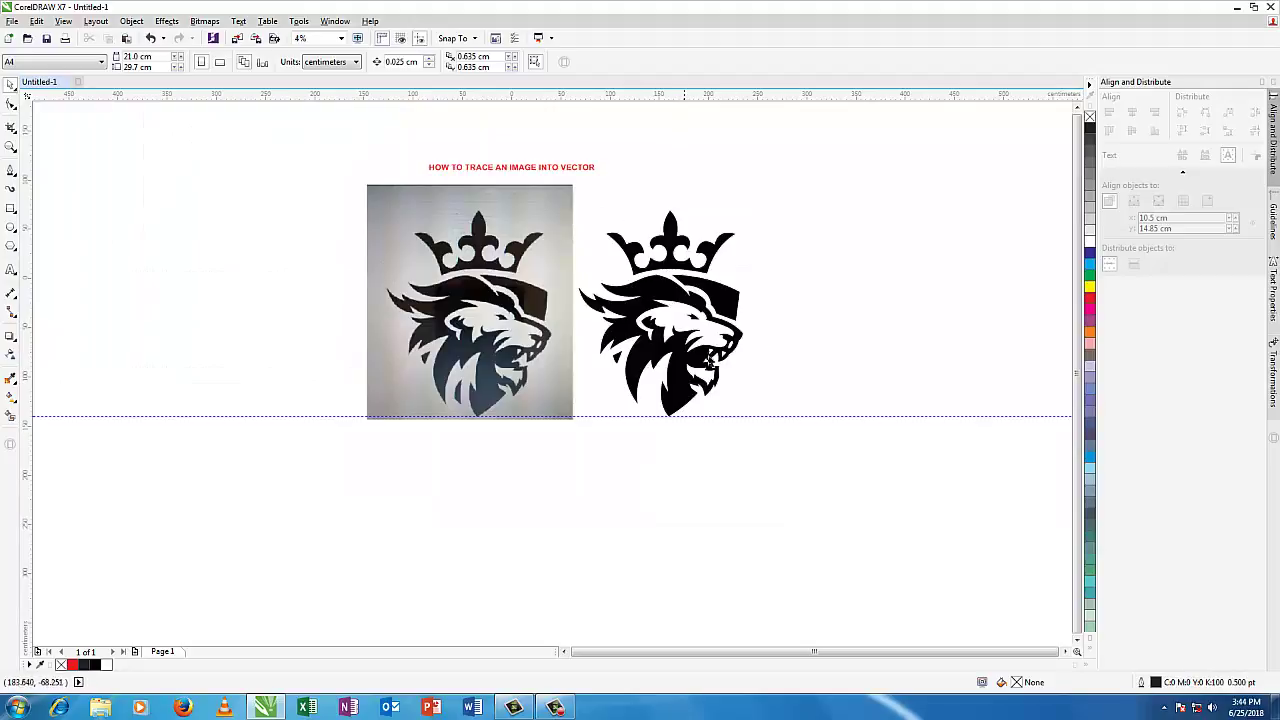